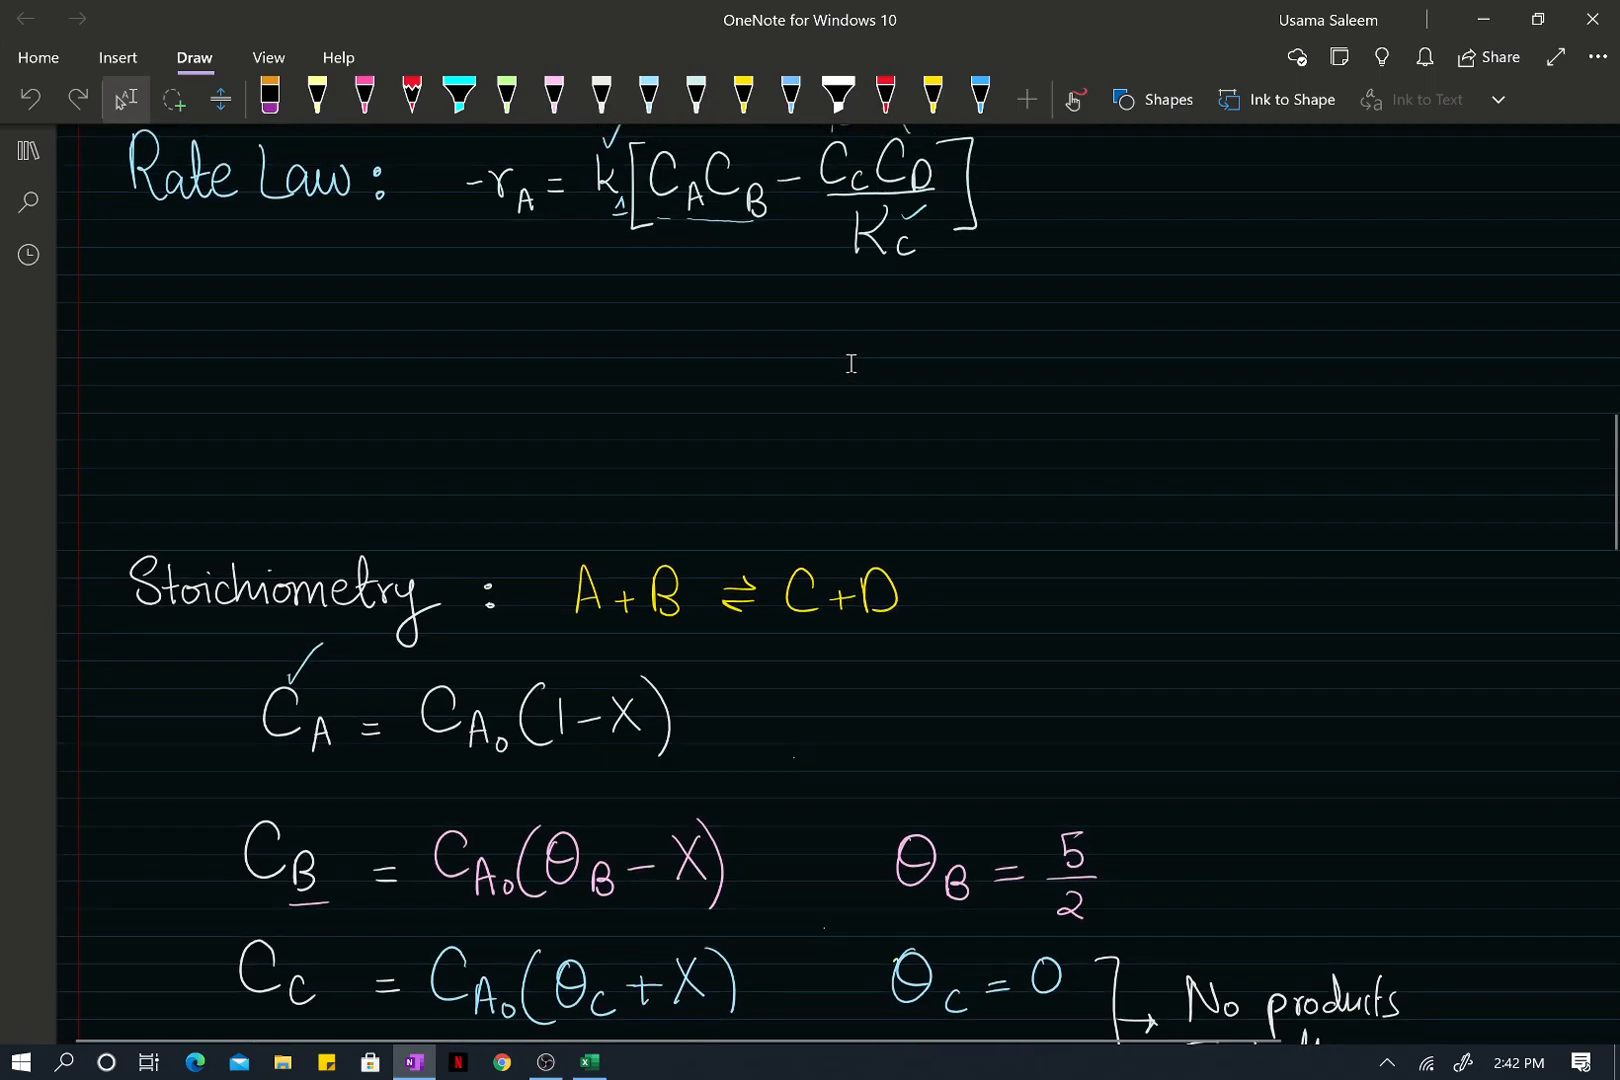
# Erase the minus signs before r_A in all four Mole Balance equations, rewriting the erased r in the first one in yellow.
pyautogui.scroll(6, 851, 363)
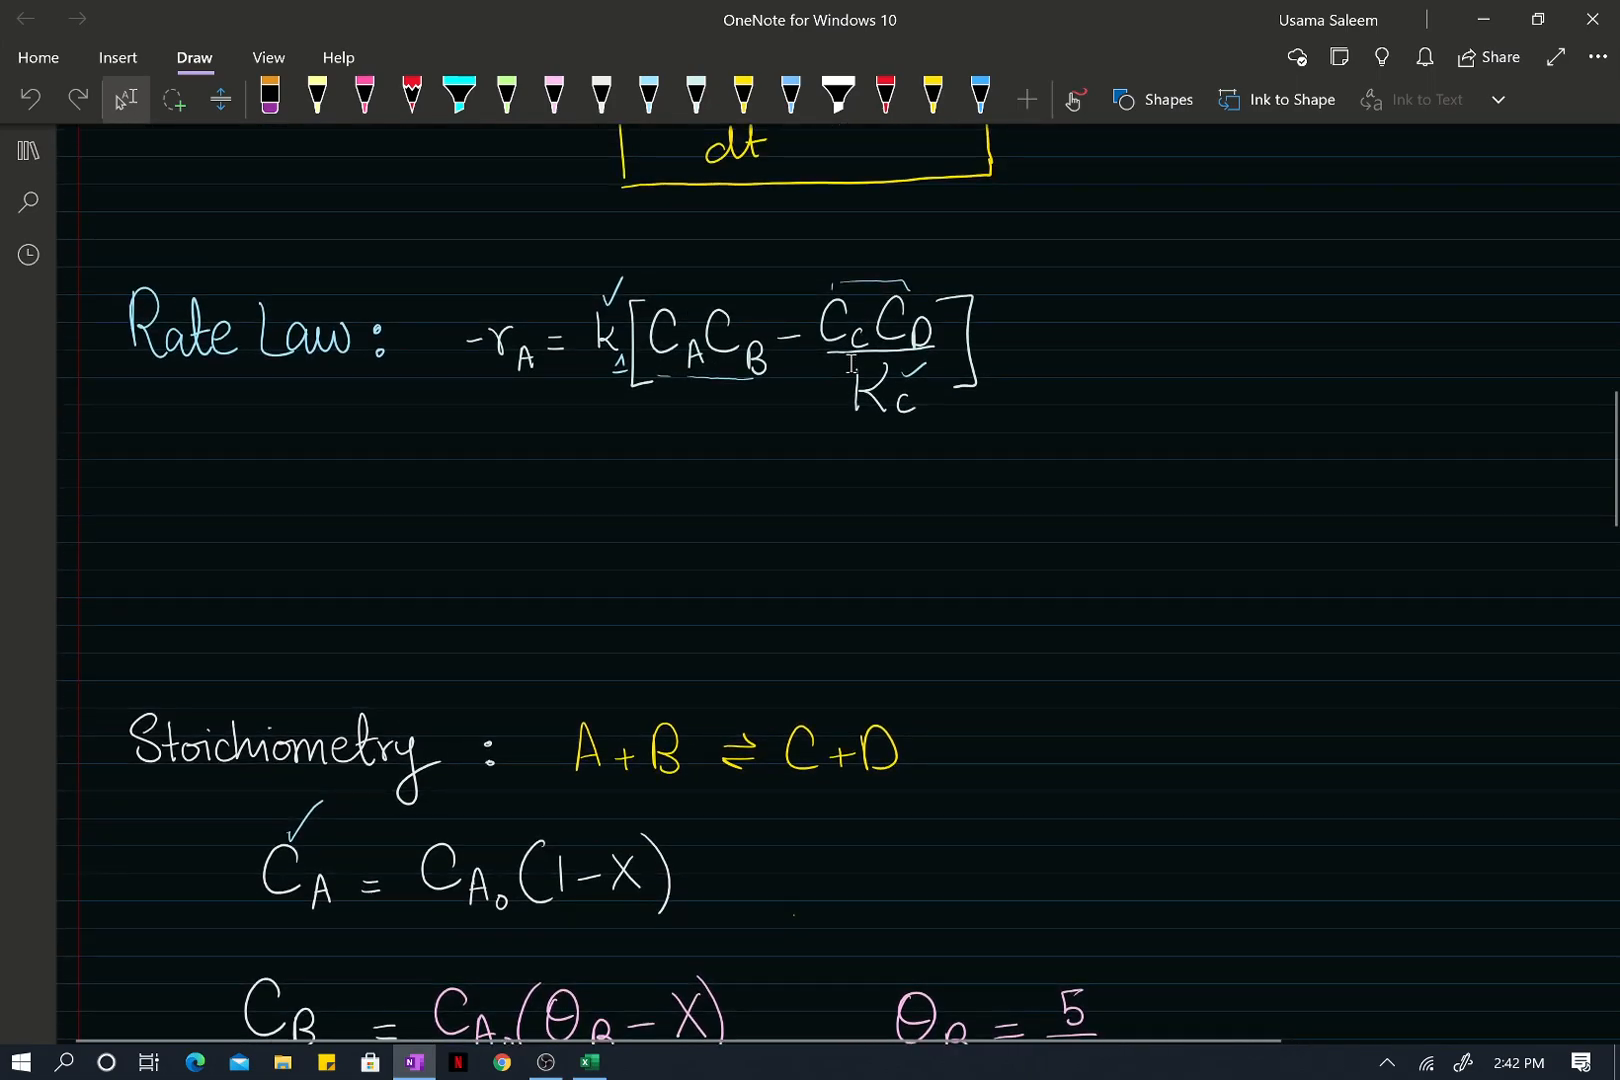
pyautogui.scroll(3, 851, 363)
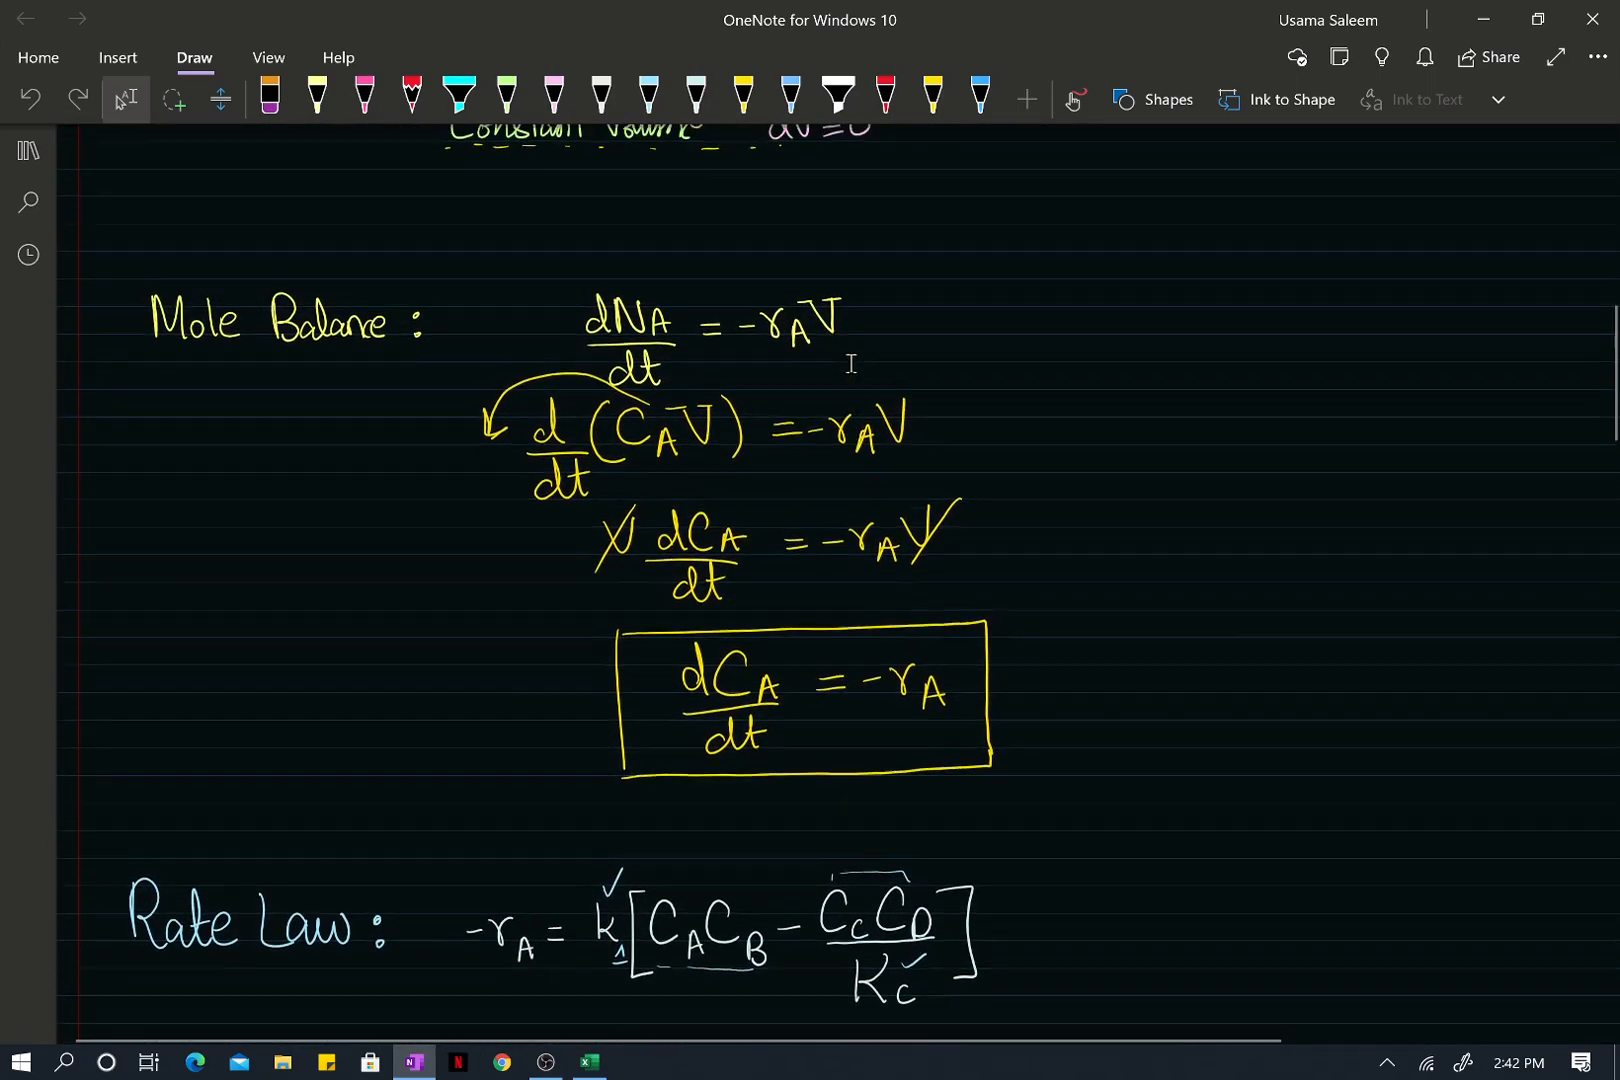
pyautogui.scroll(1, 851, 363)
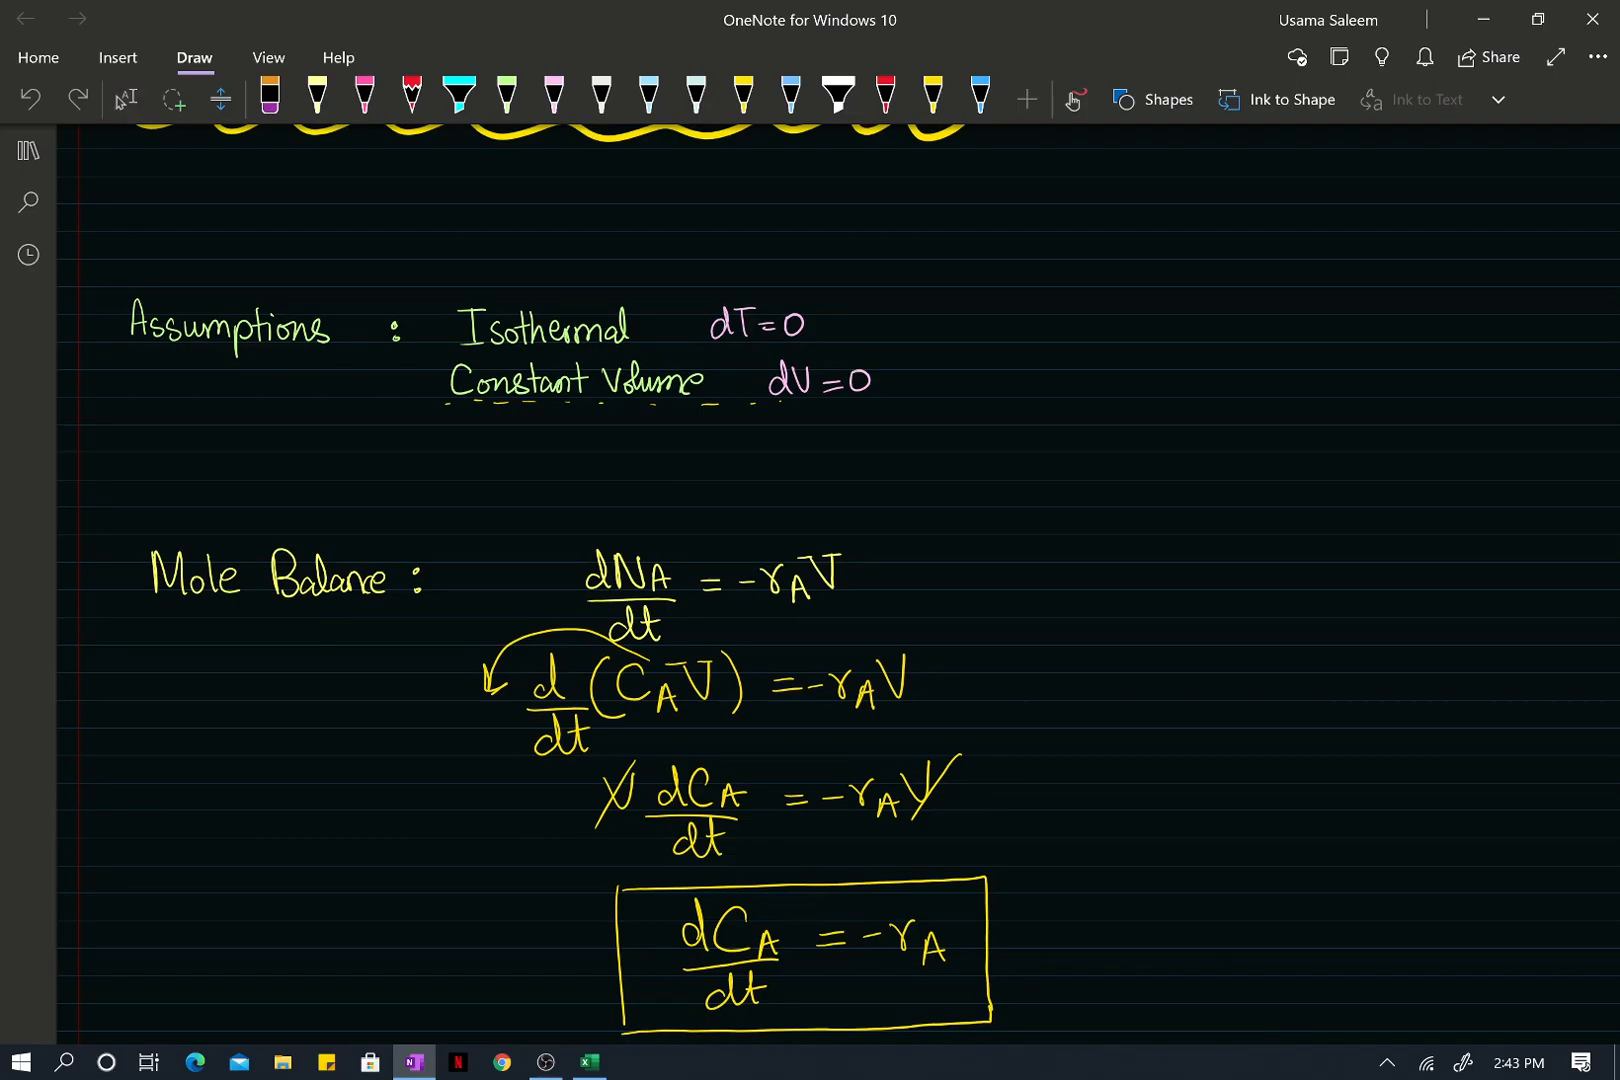
pyautogui.moveTo(747, 583); pyautogui.dragTo(773, 578)
pyautogui.click(932, 97)
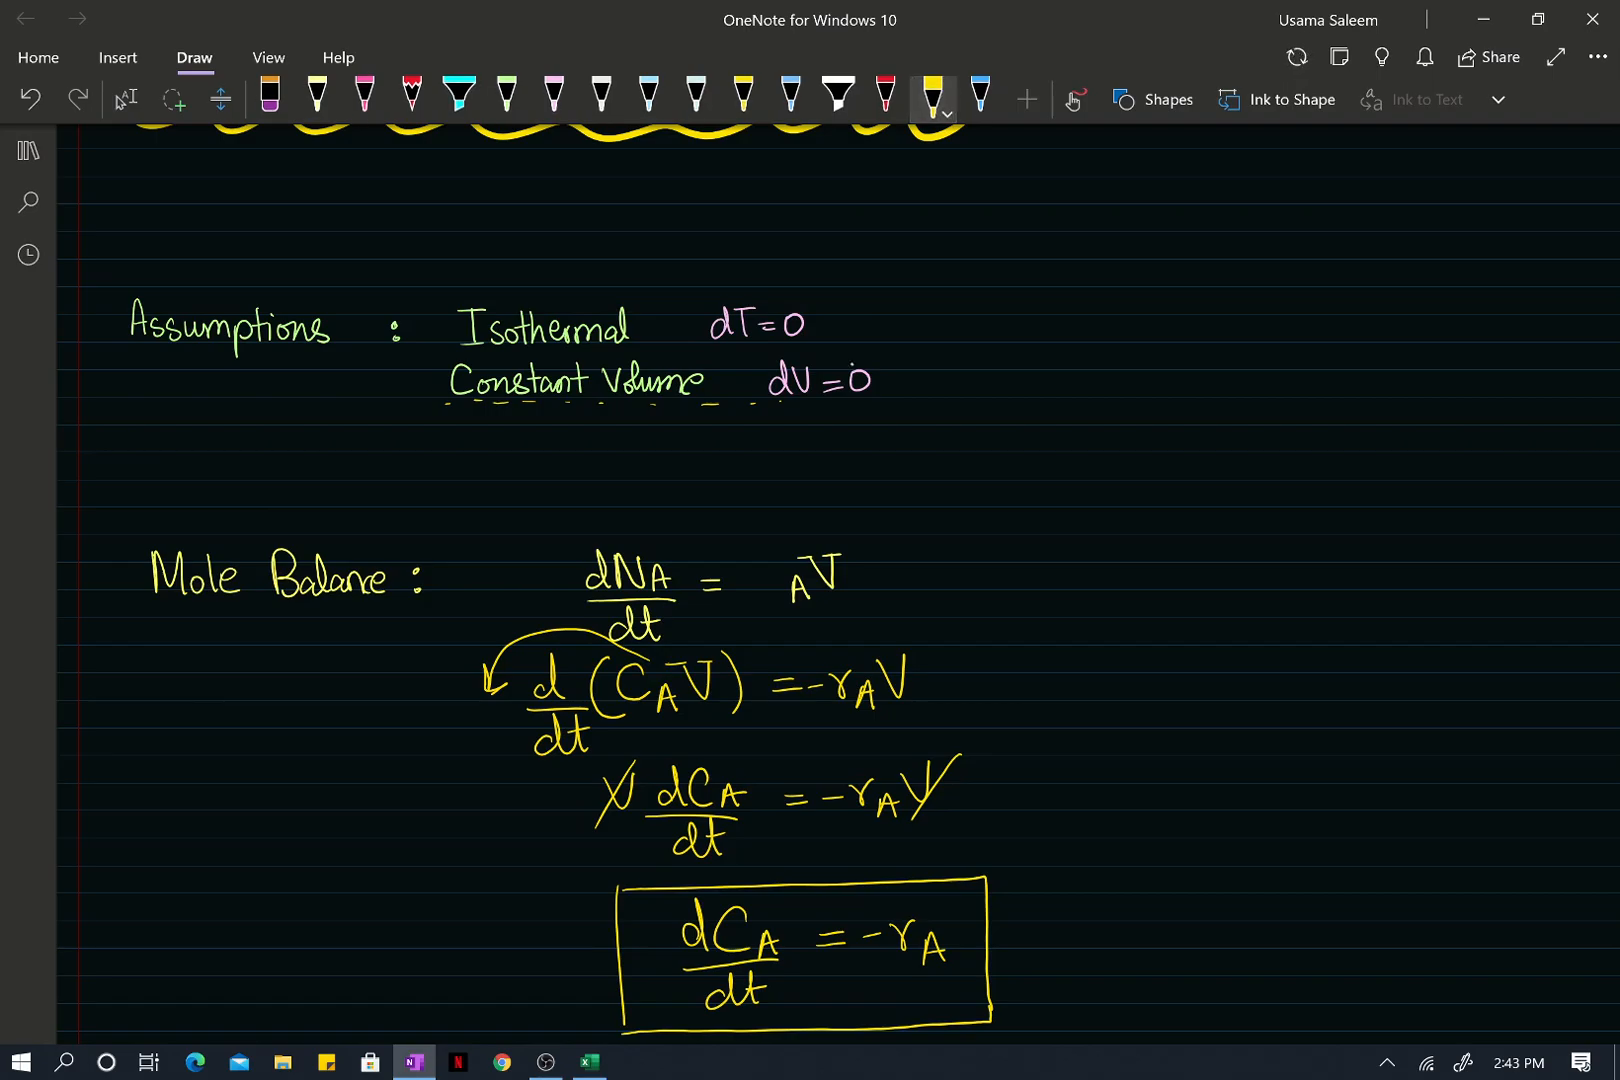
pyautogui.moveTo(755, 569); pyautogui.dragTo(771, 566)
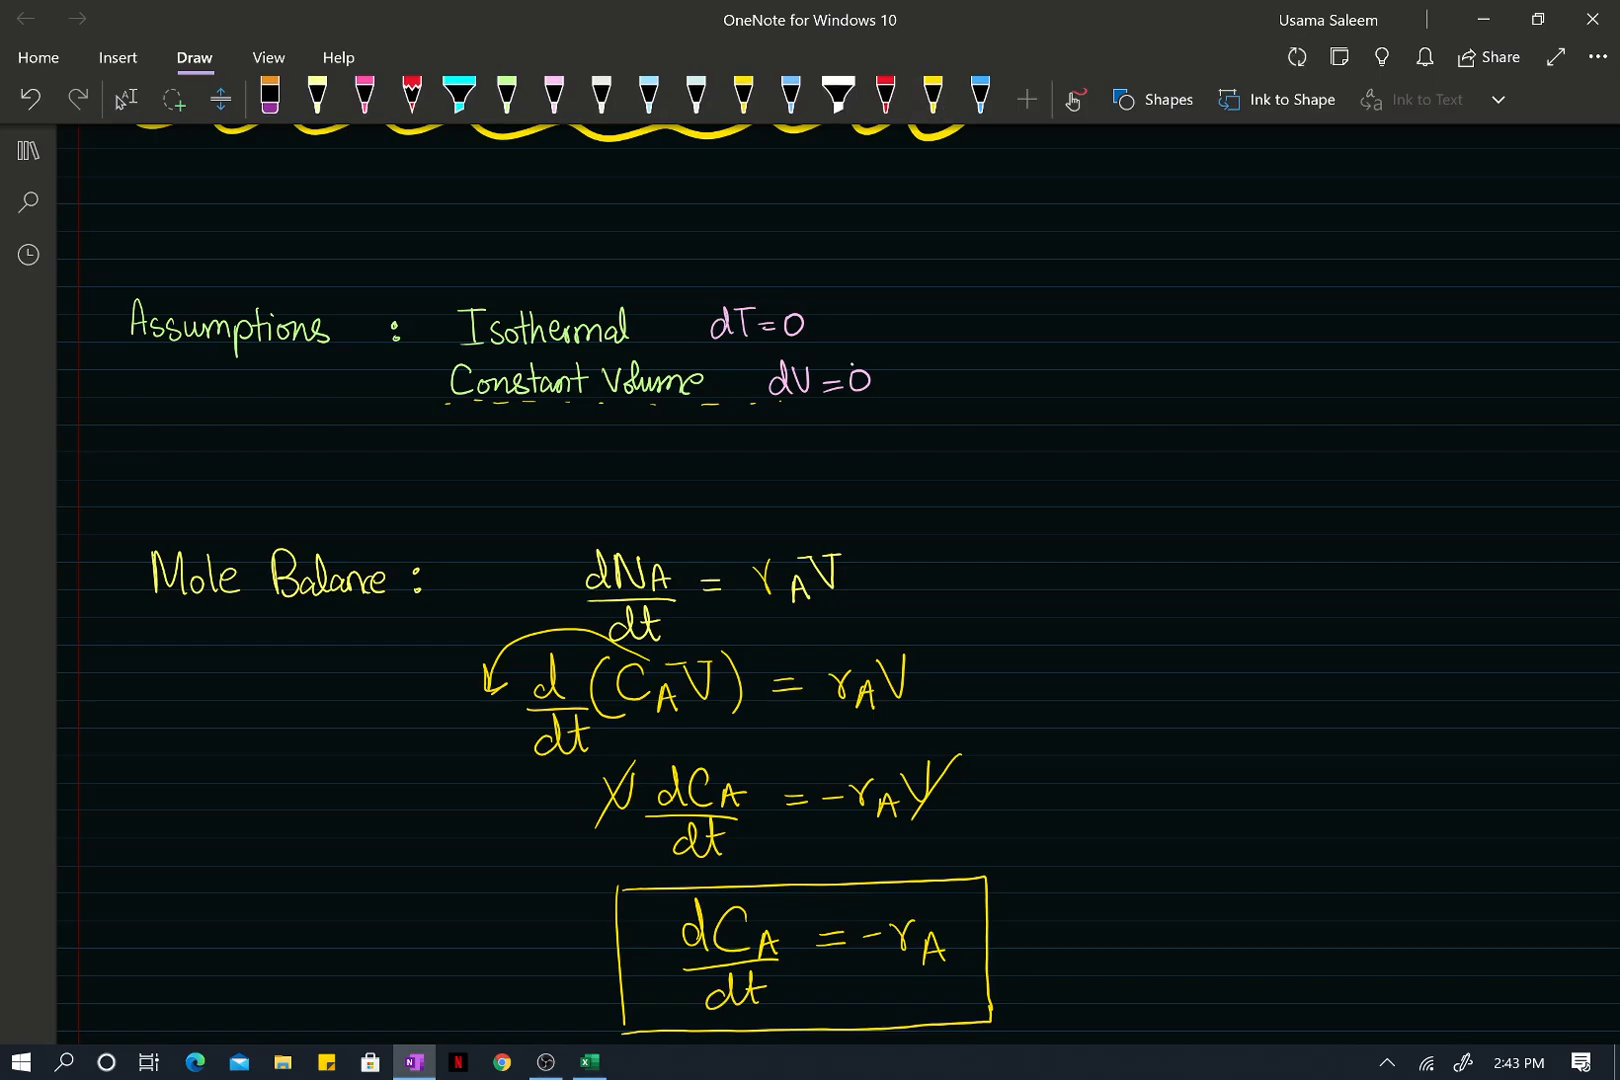
pyautogui.moveTo(824, 798); pyautogui.dragTo(842, 798)
pyautogui.moveTo(861, 935); pyautogui.dragTo(881, 935)
# Erase the minus sign before r_A in the dC_A/dt equation beneath the combined rate law.
pyautogui.scroll(-5, 838, 585)
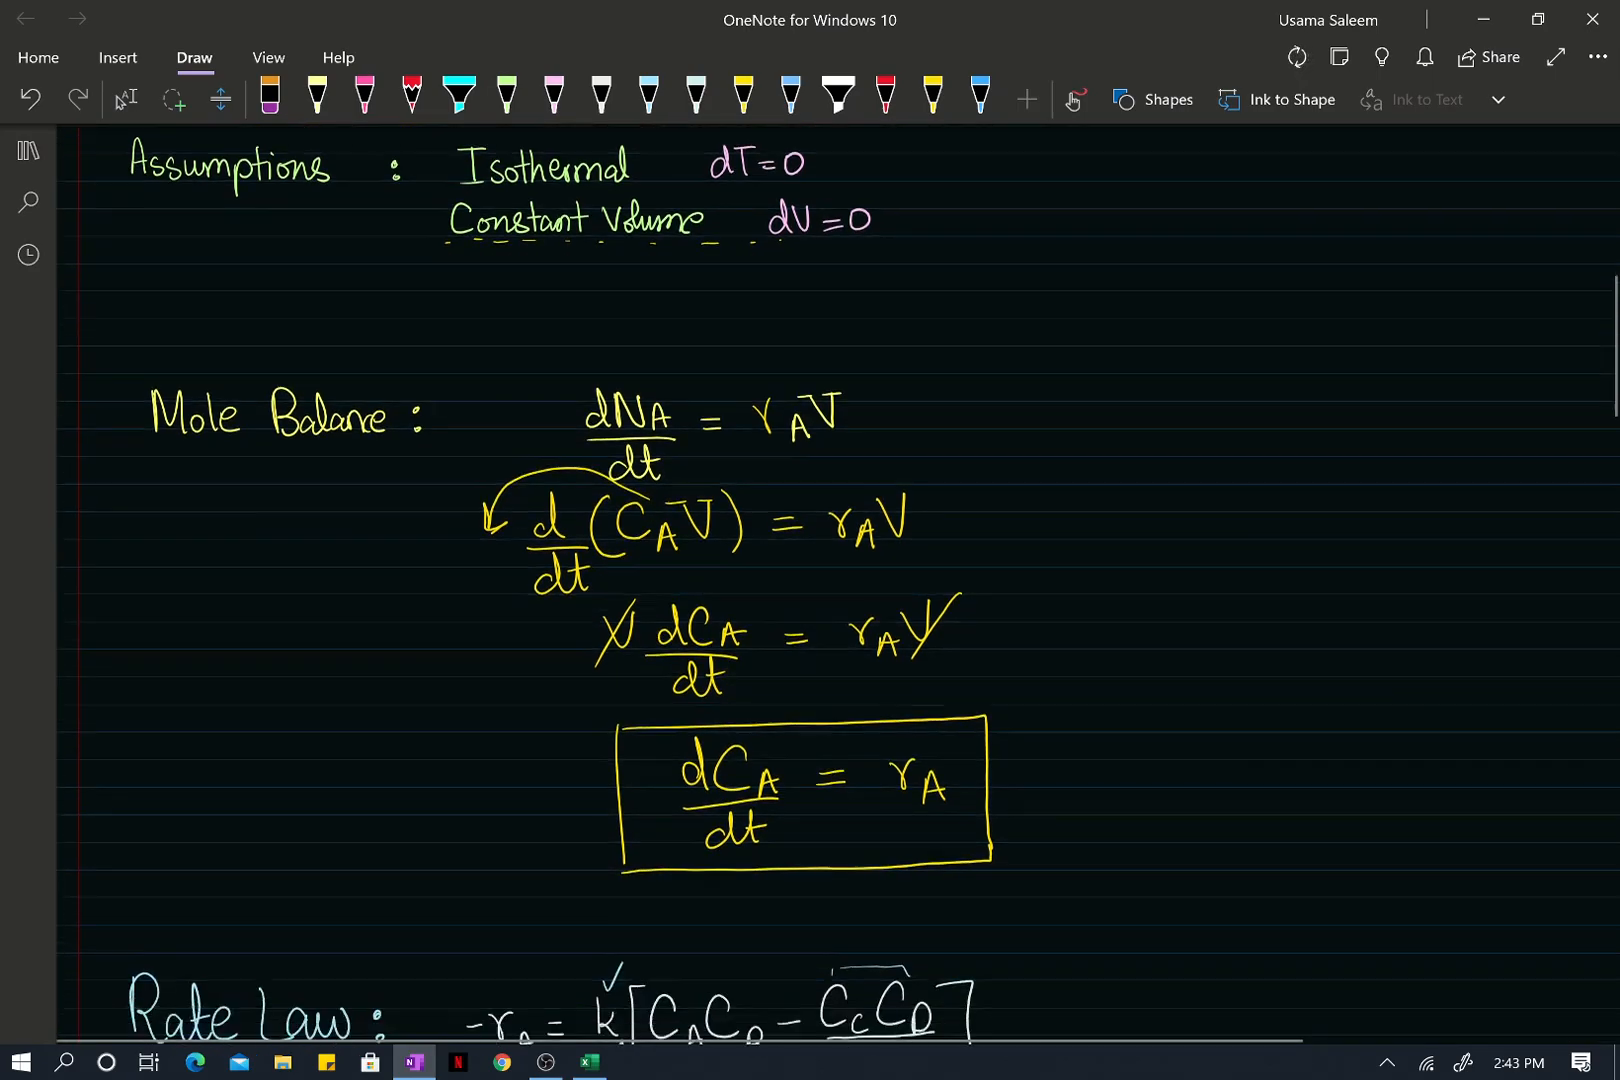
pyautogui.scroll(-2, 838, 585)
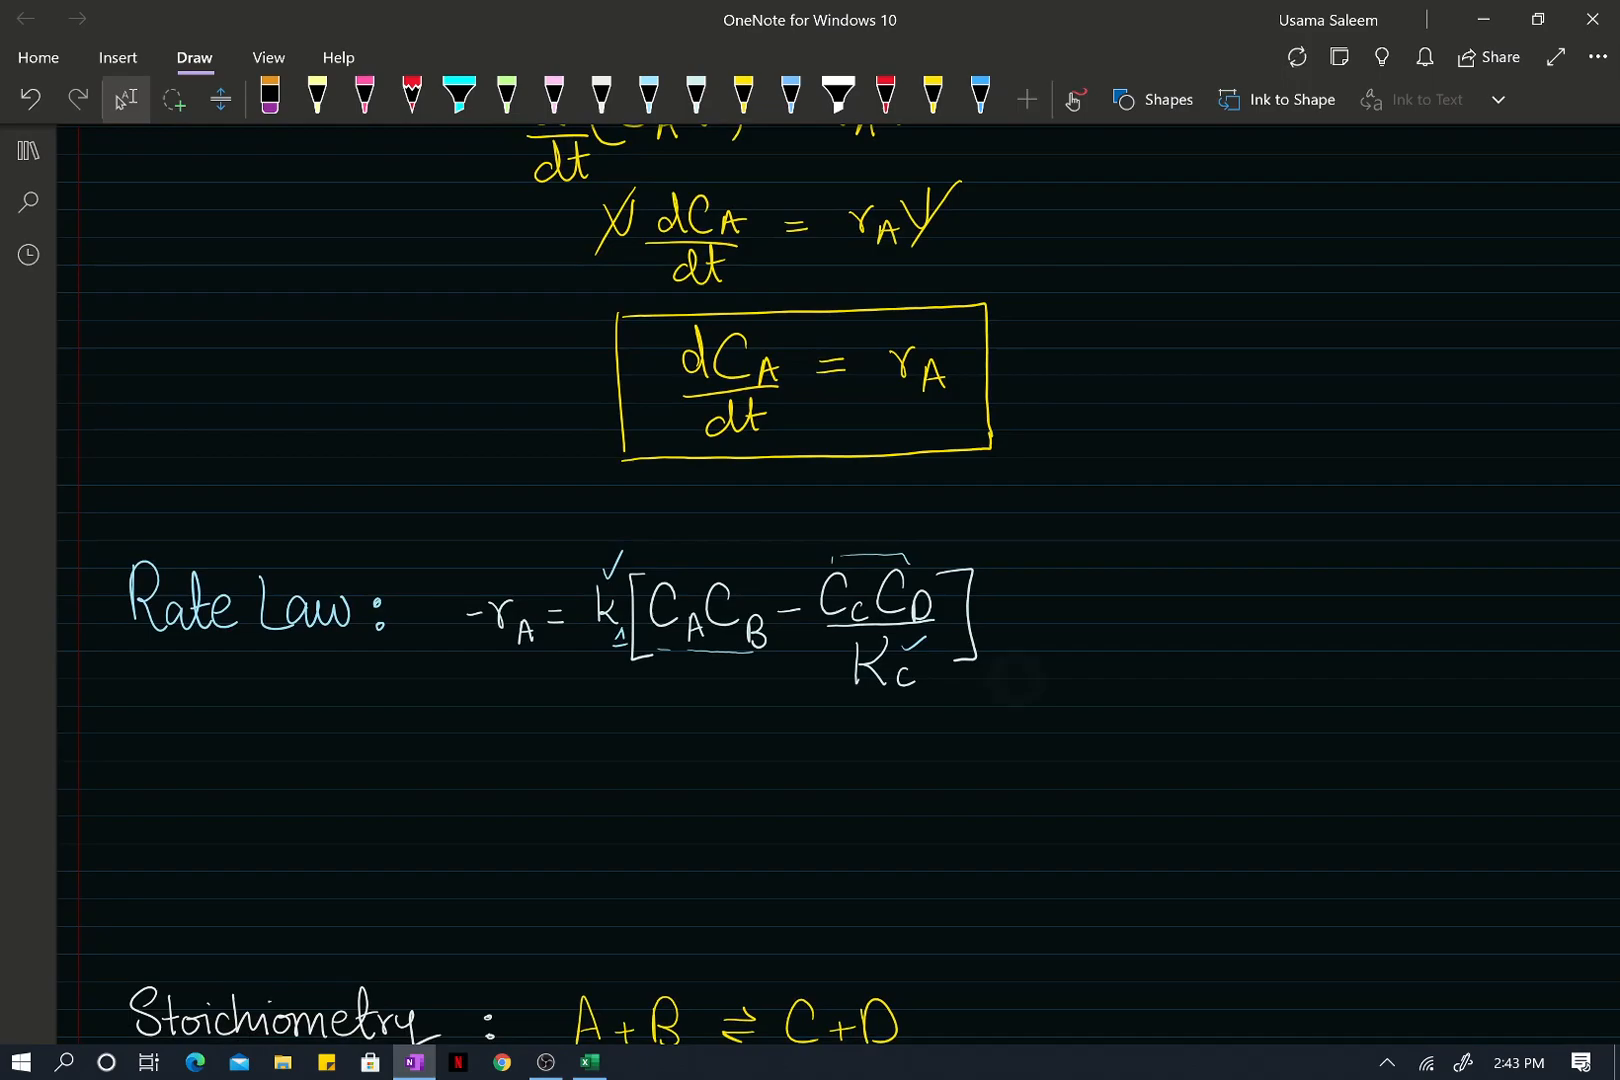
pyautogui.scroll(-2, 838, 585)
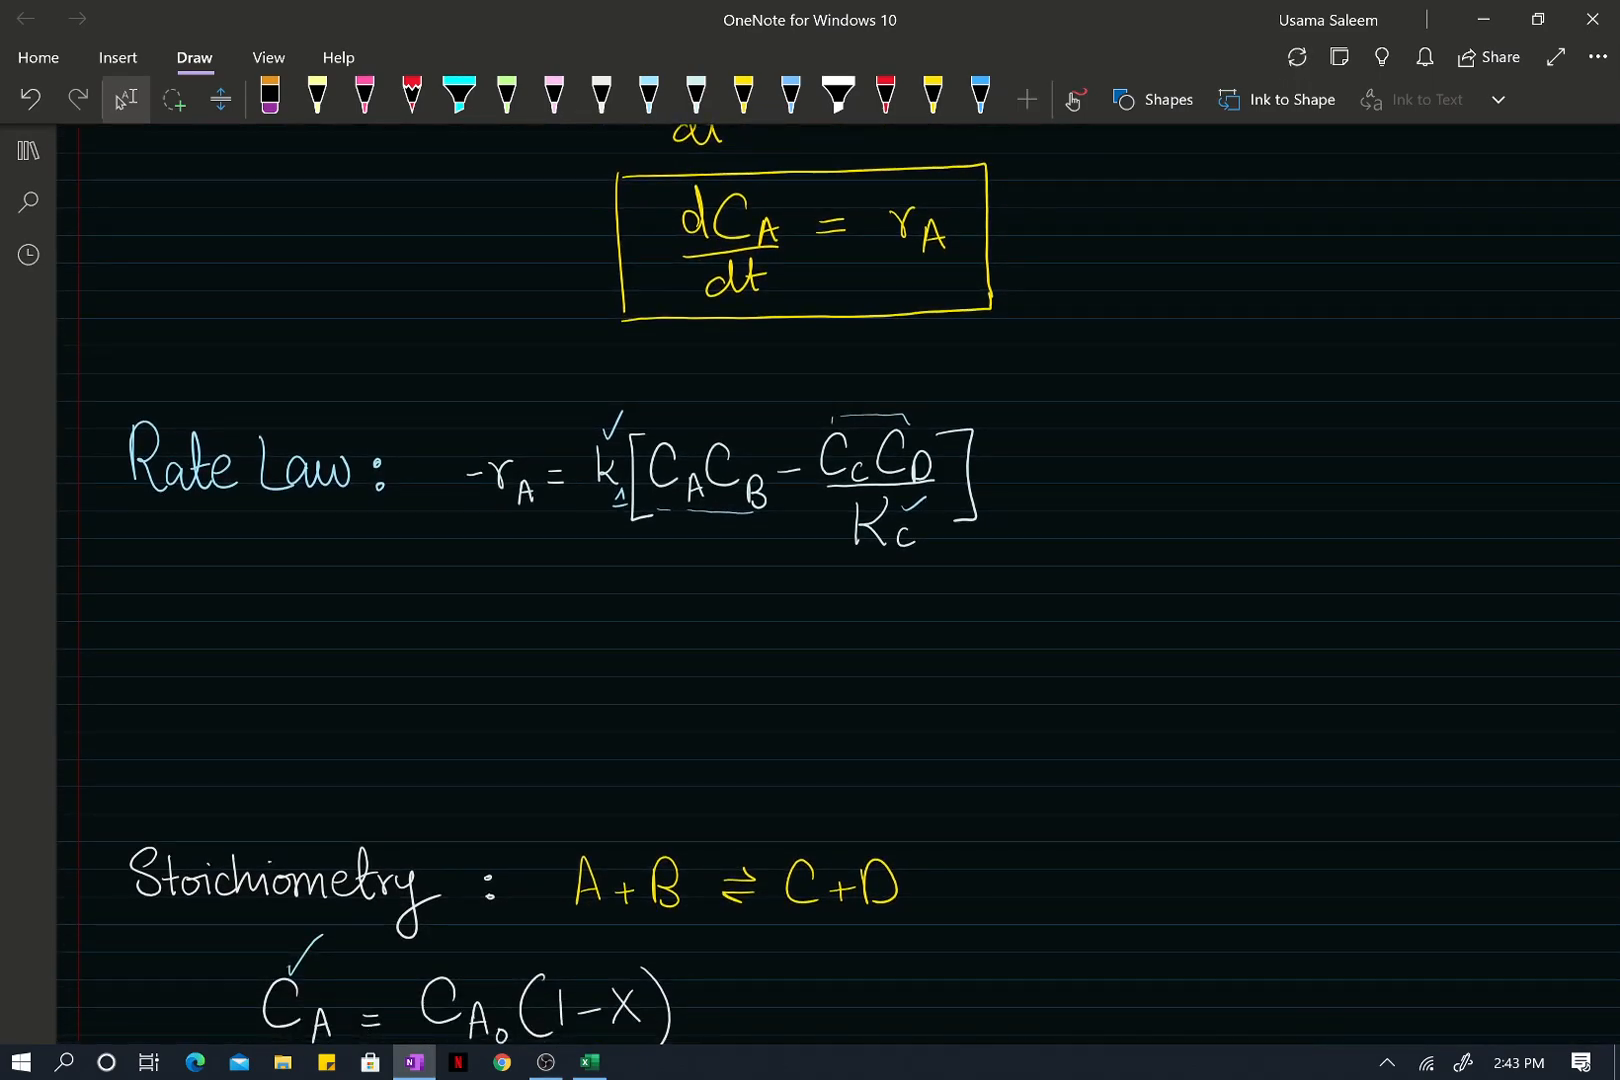
pyautogui.scroll(-10, 838, 585)
pyautogui.scroll(-2, 838, 585)
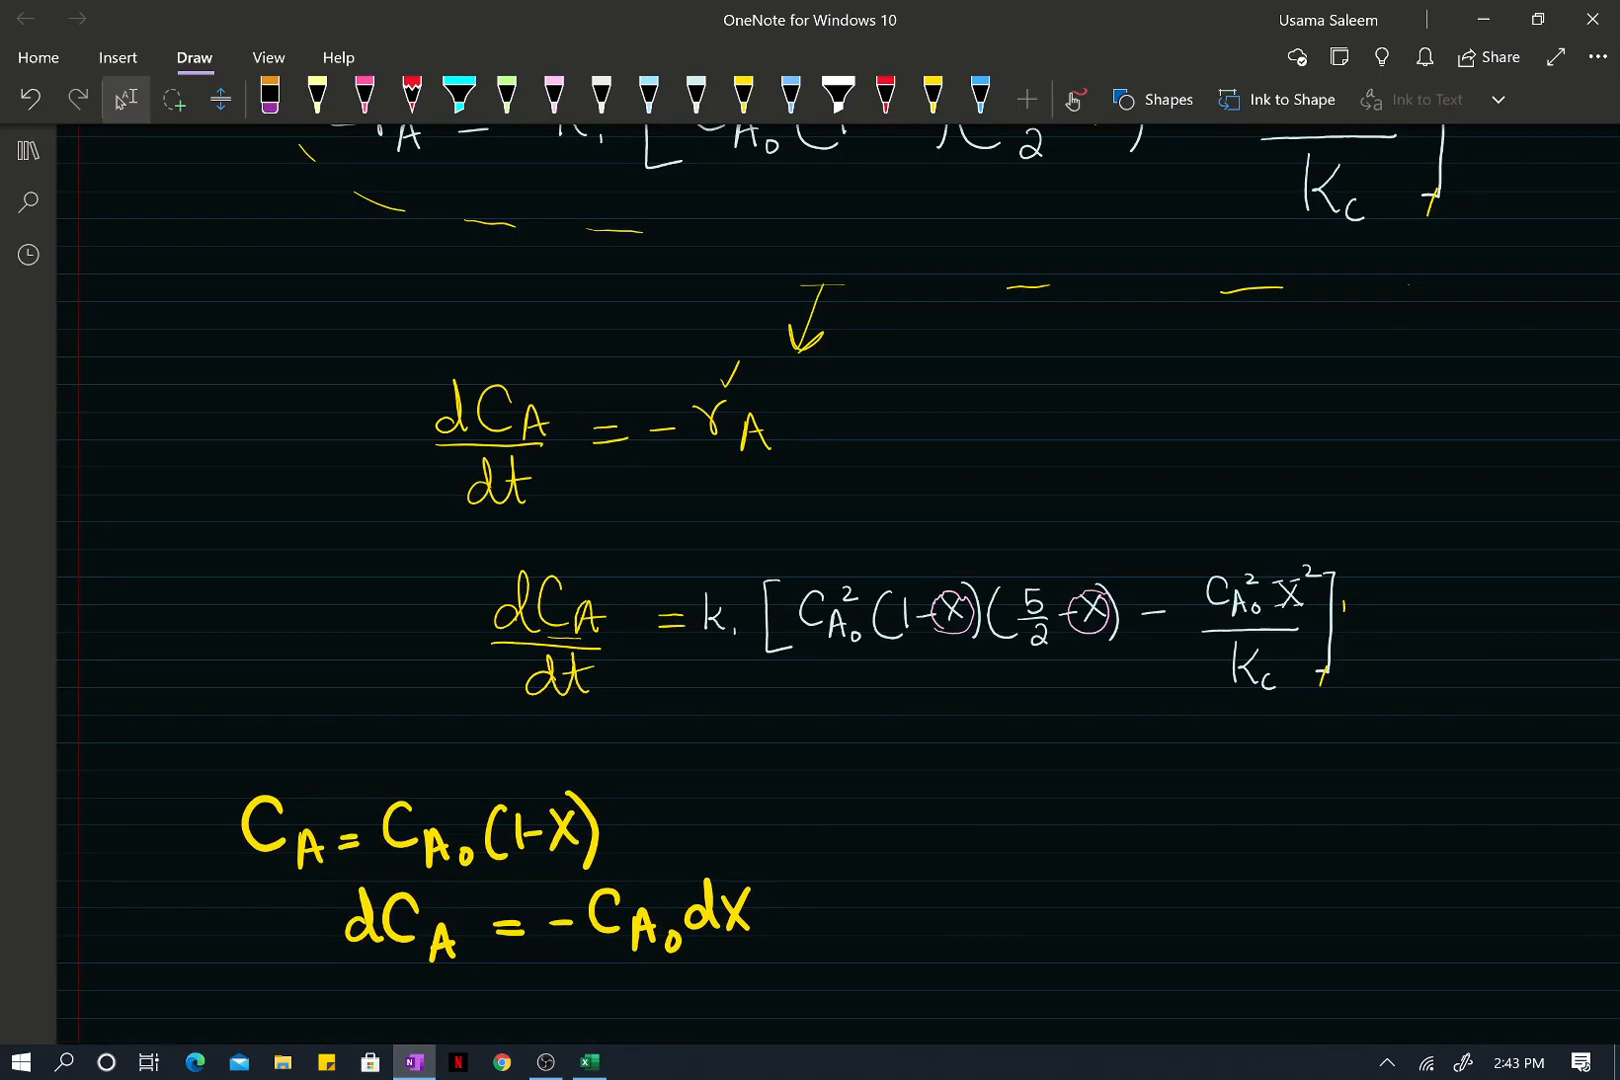
pyautogui.click(662, 430)
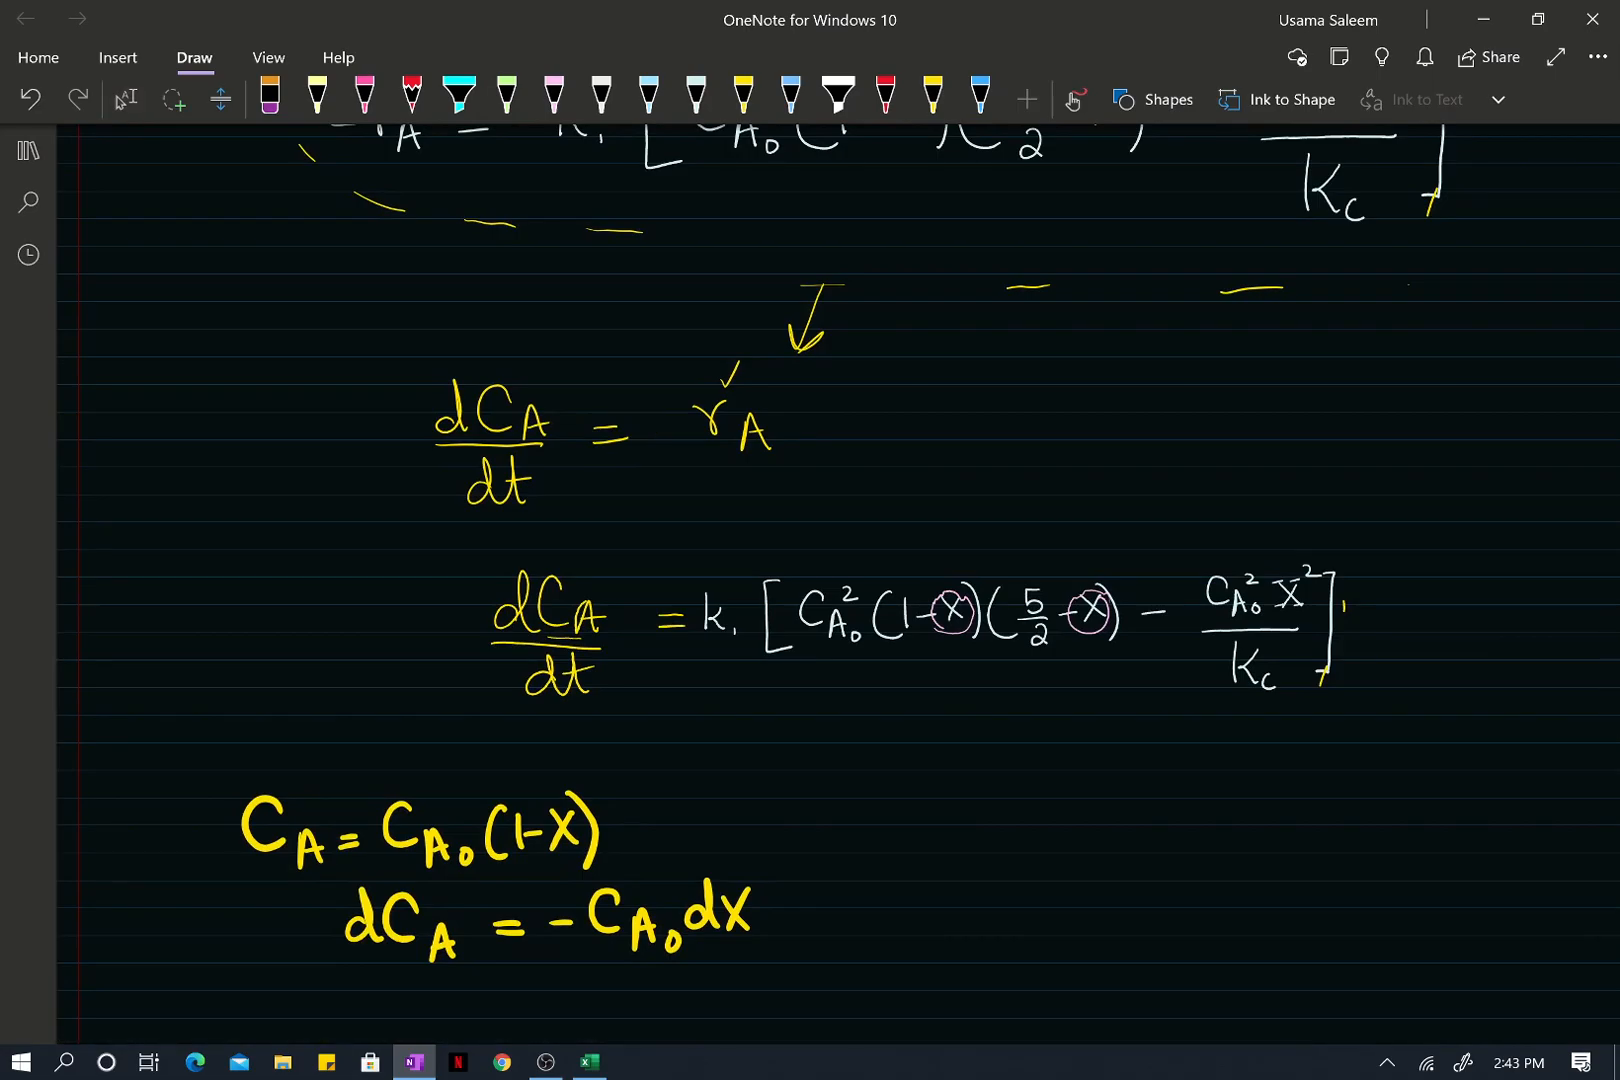
# Add a yellow minus sign before k1 in the -C_A0 dX/dt equation.
pyautogui.click(932, 95)
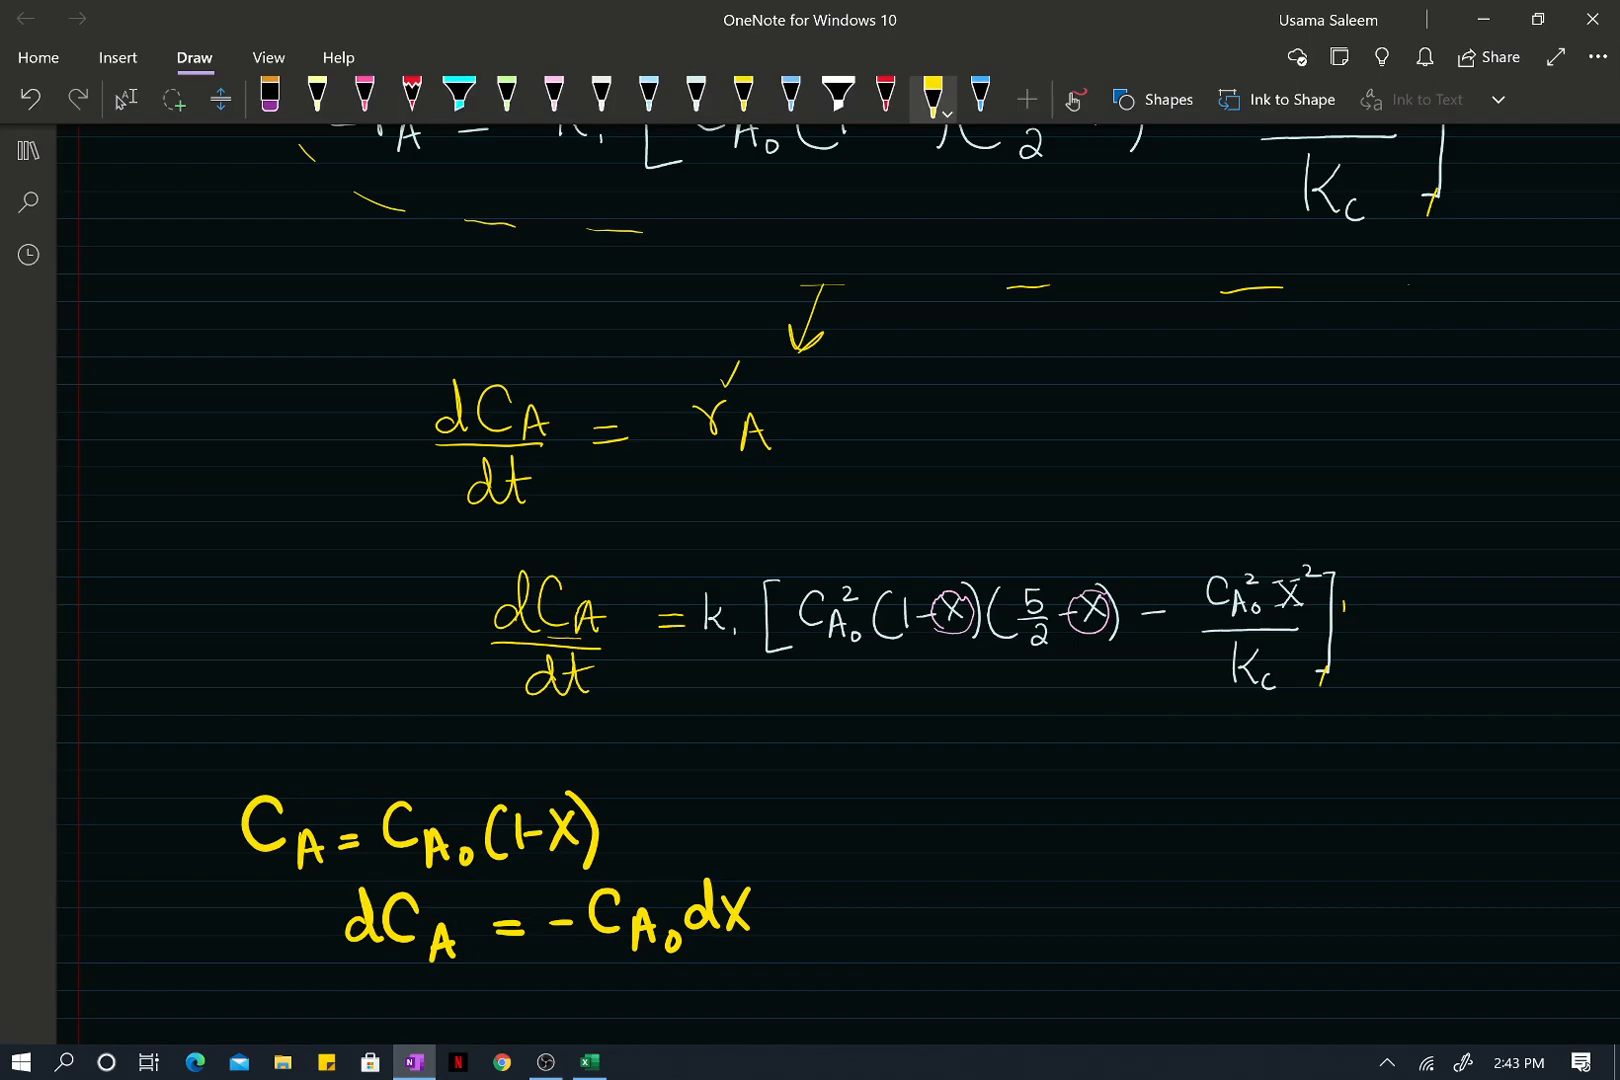
pyautogui.scroll(-8, 838, 585)
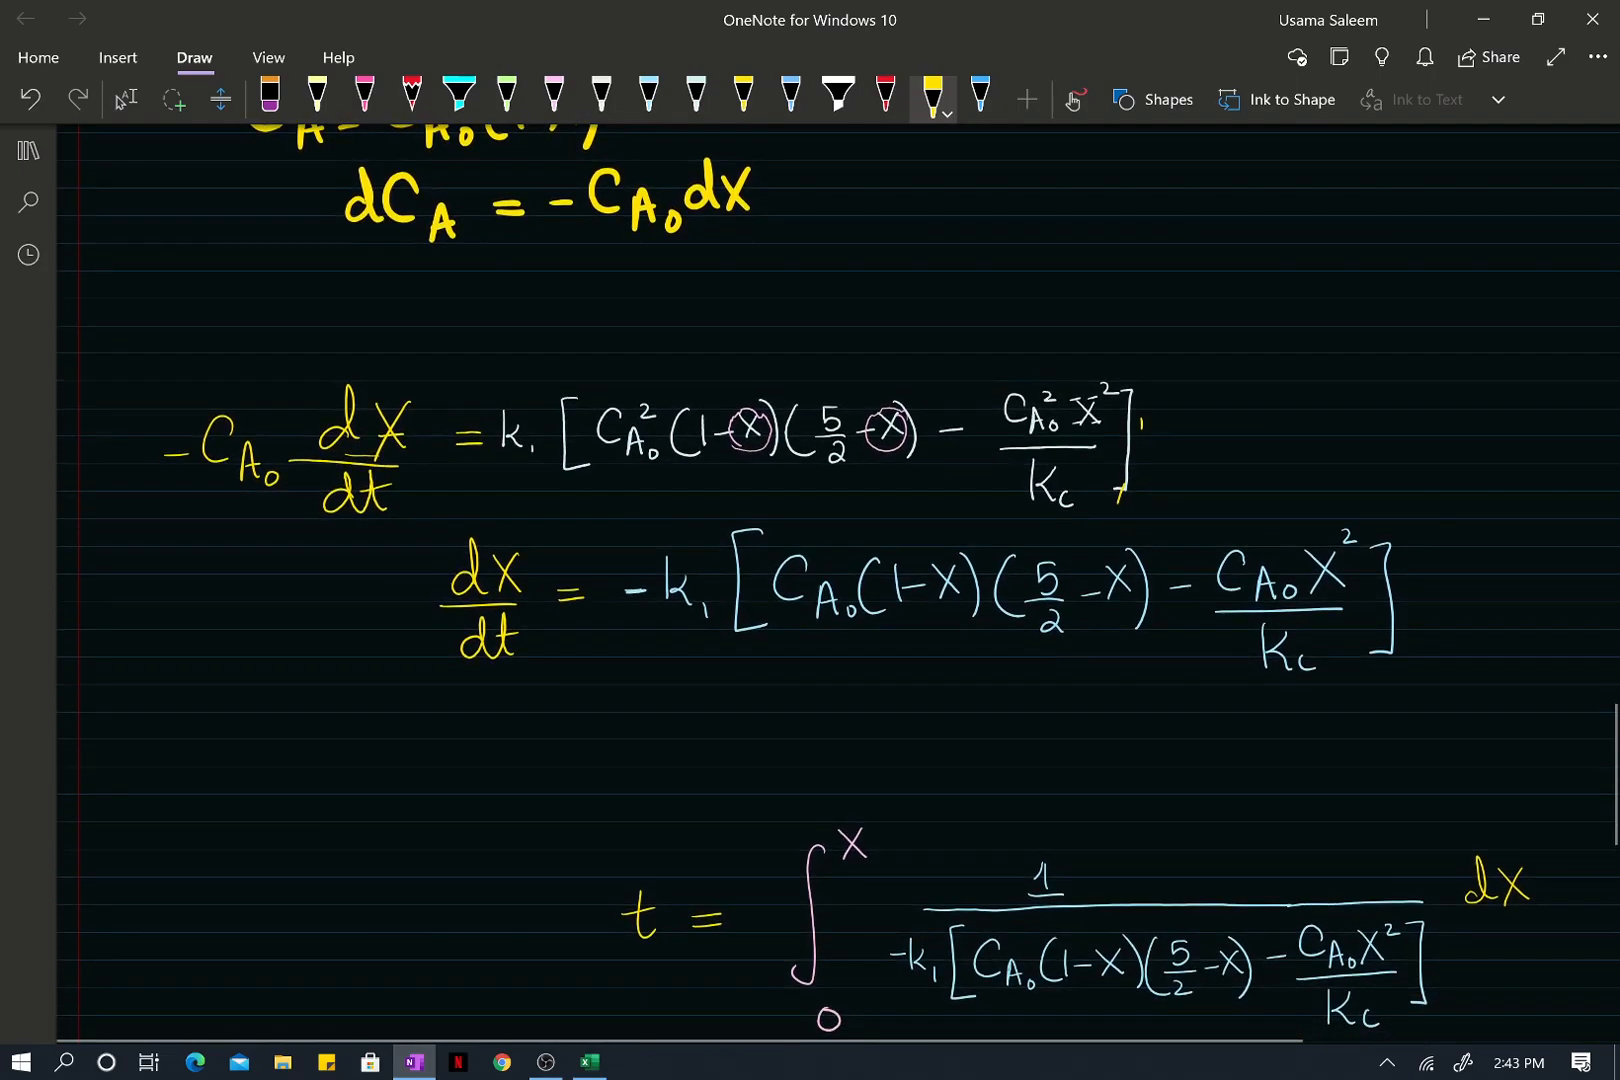
pyautogui.click(126, 99)
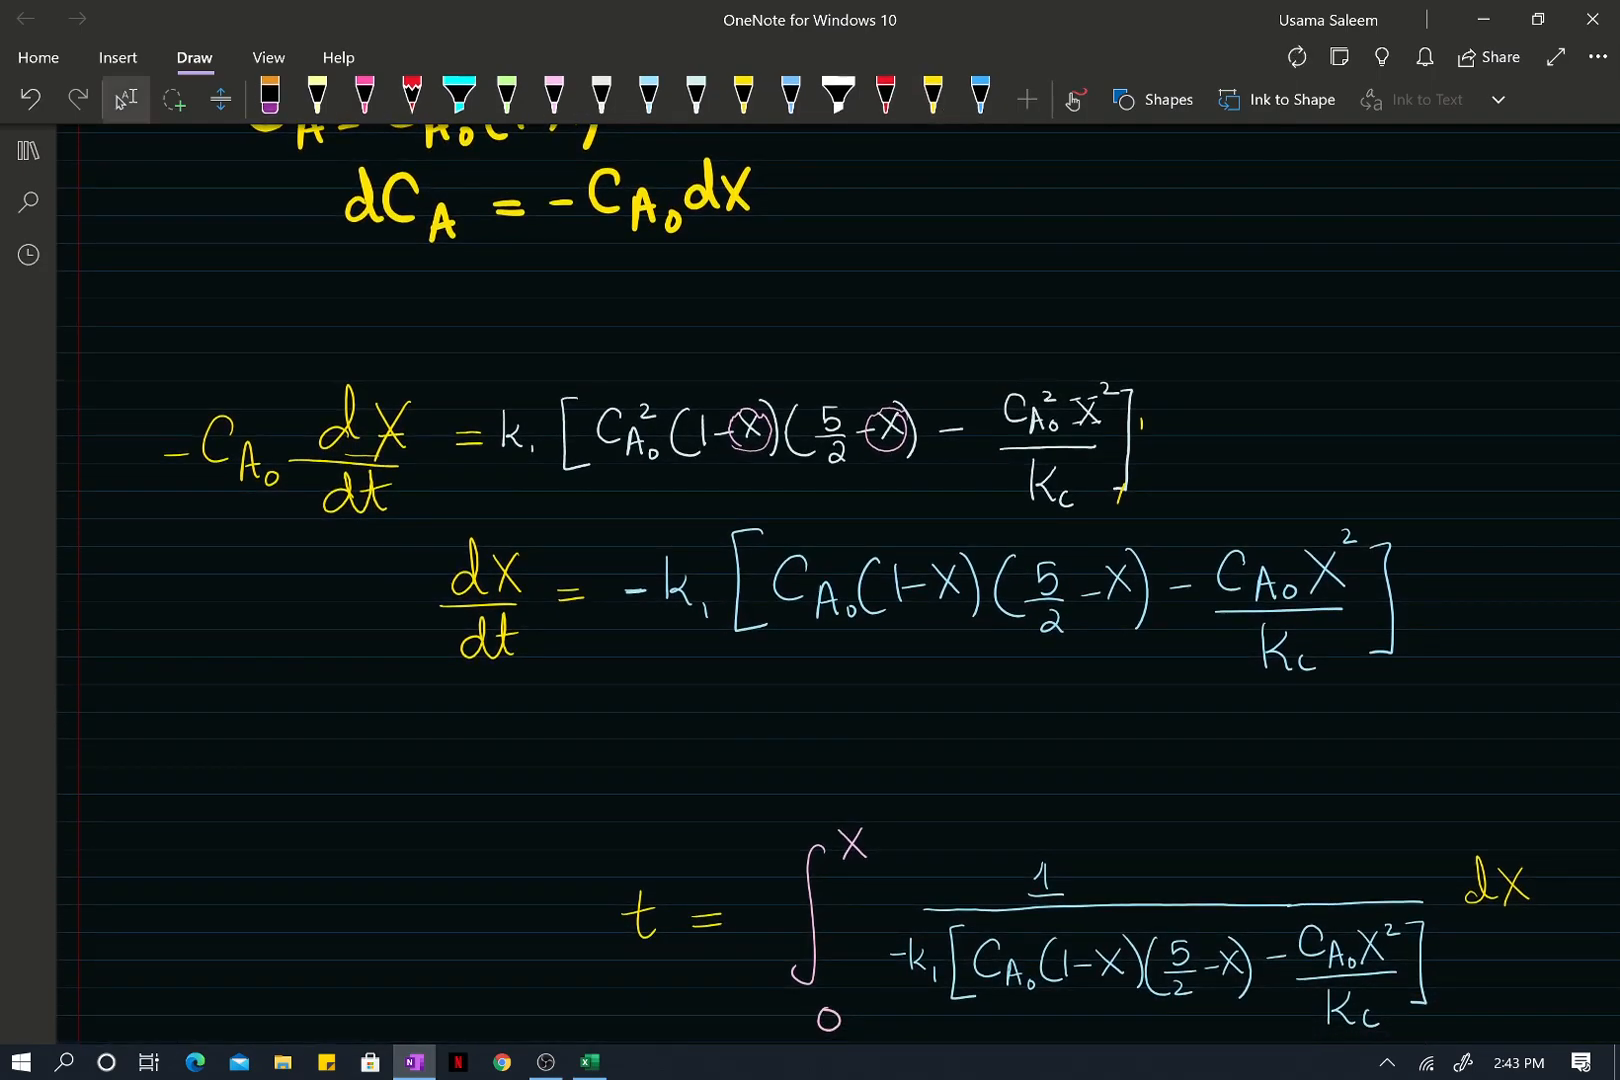
pyautogui.click(932, 95)
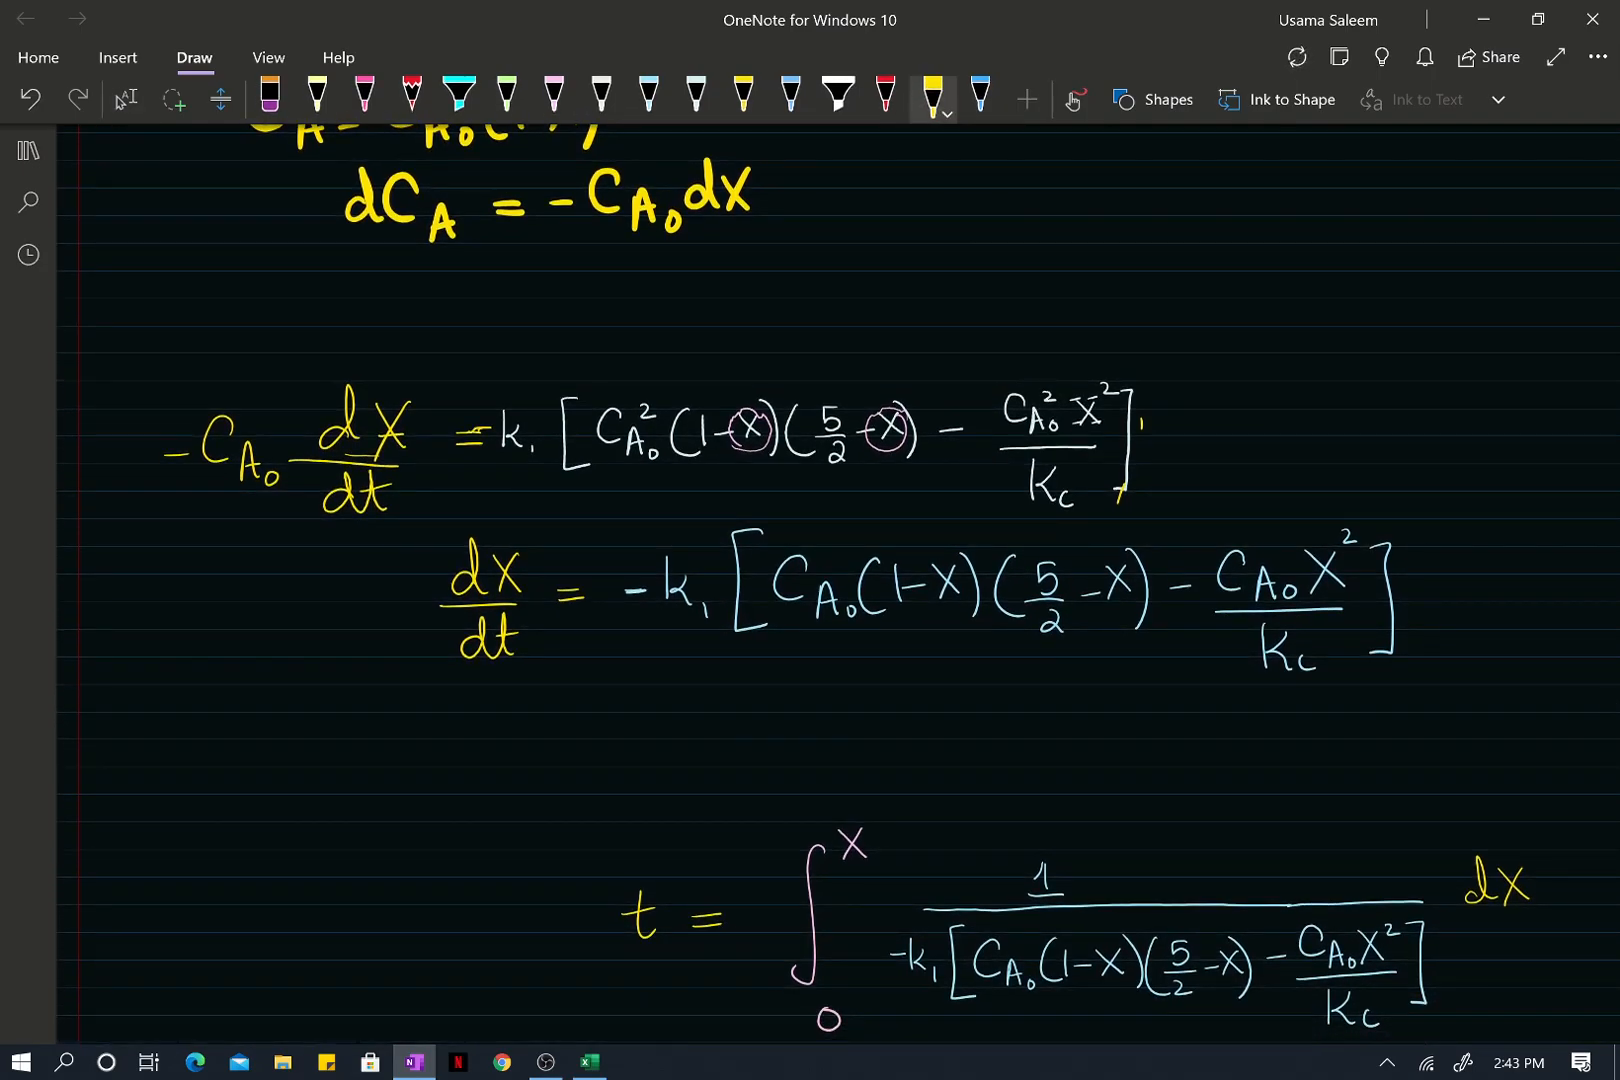
# Erase the minus sign before k1 in the dX/dt equation and in the denominator of the time integral.
pyautogui.moveTo(646, 588); pyautogui.dragTo(627, 593)
pyautogui.scroll(-2, 838, 600)
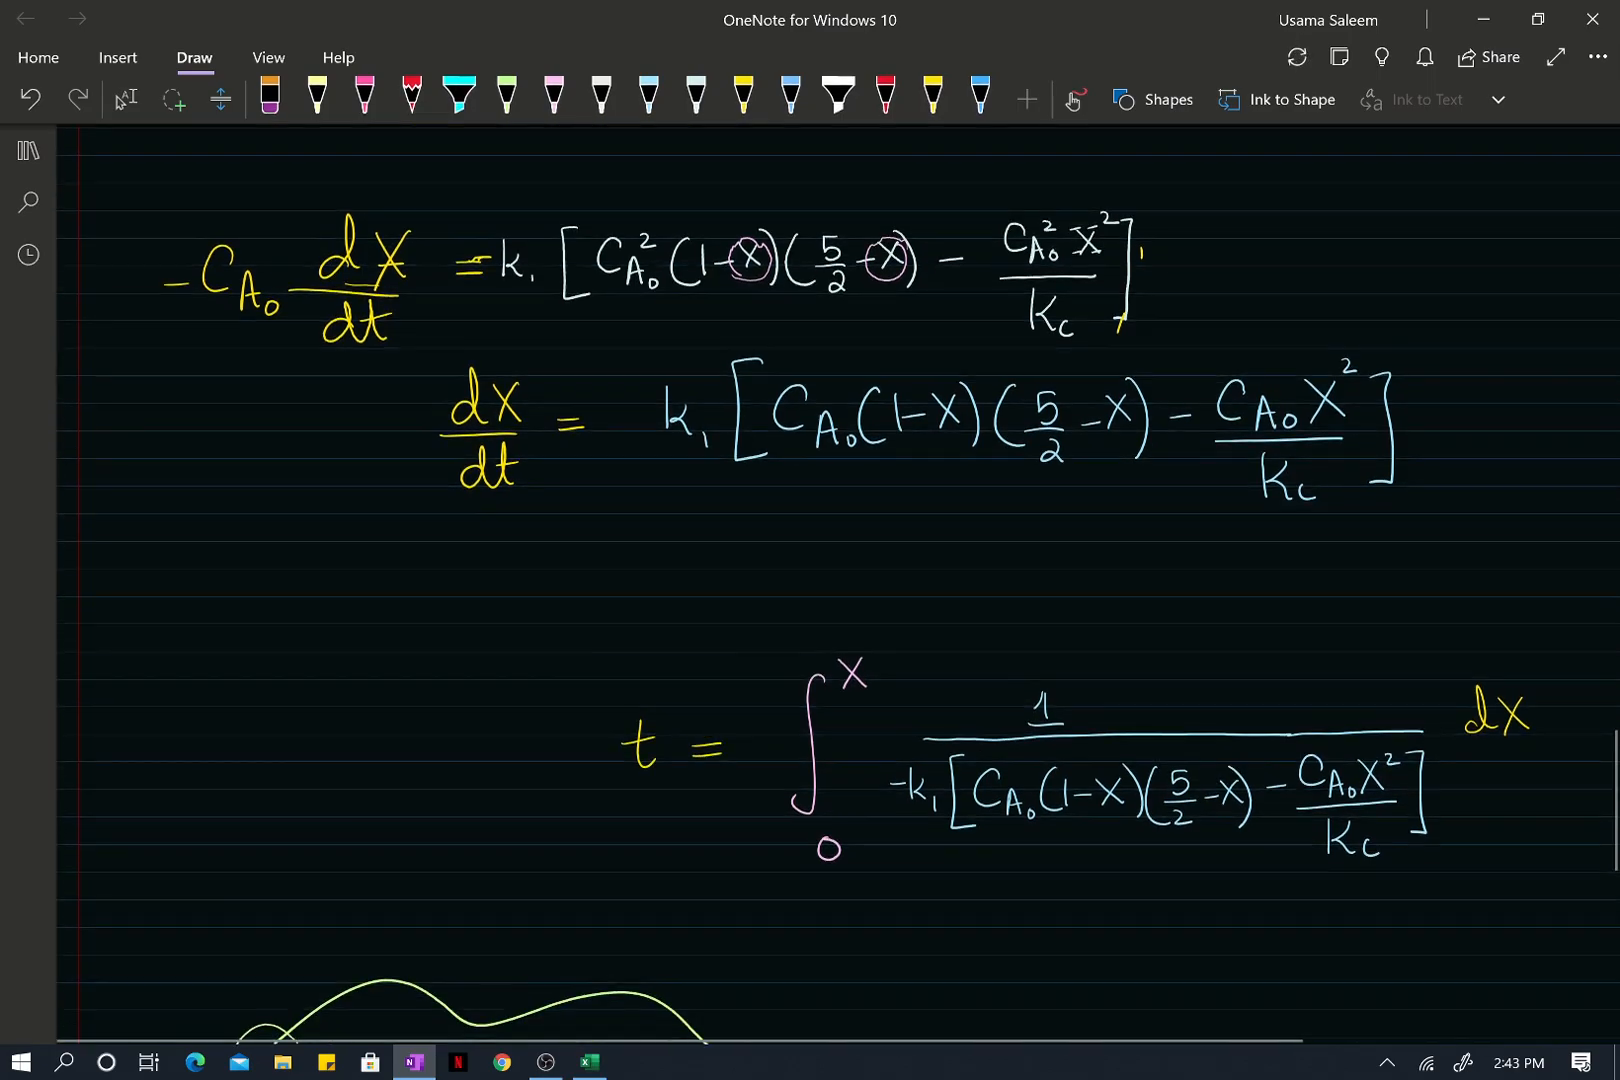
pyautogui.moveTo(906, 785); pyautogui.dragTo(889, 787)
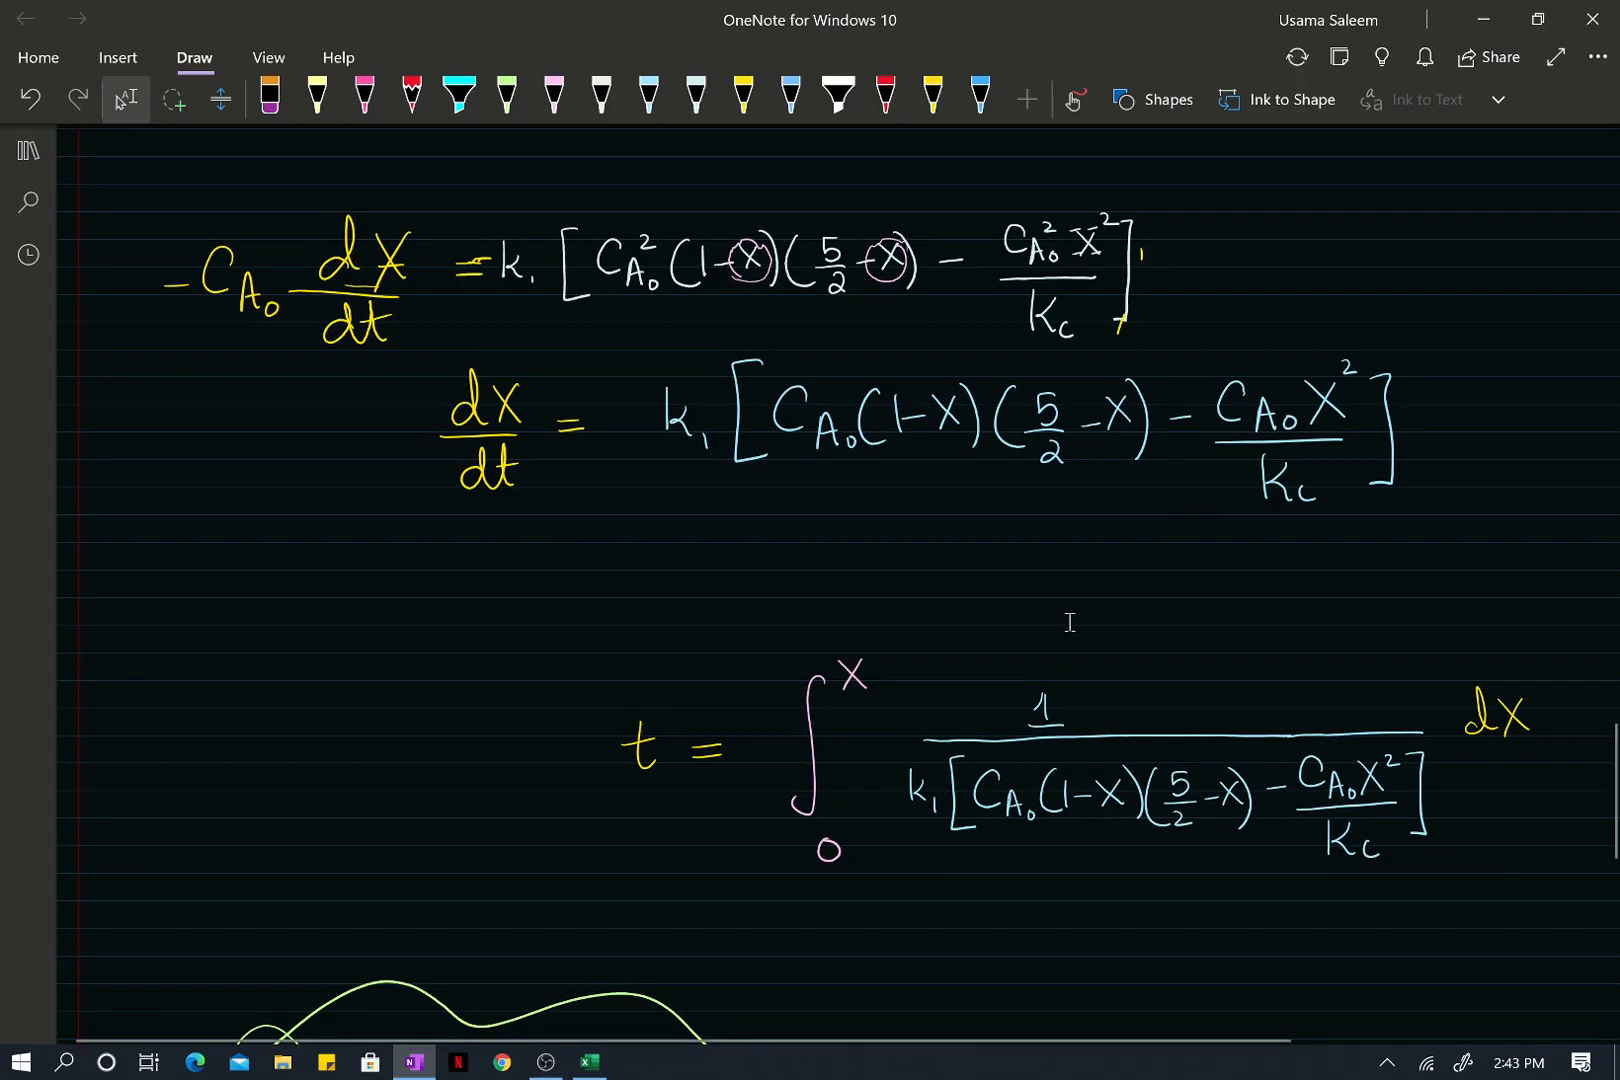
pyautogui.scroll(1, 1069, 622)
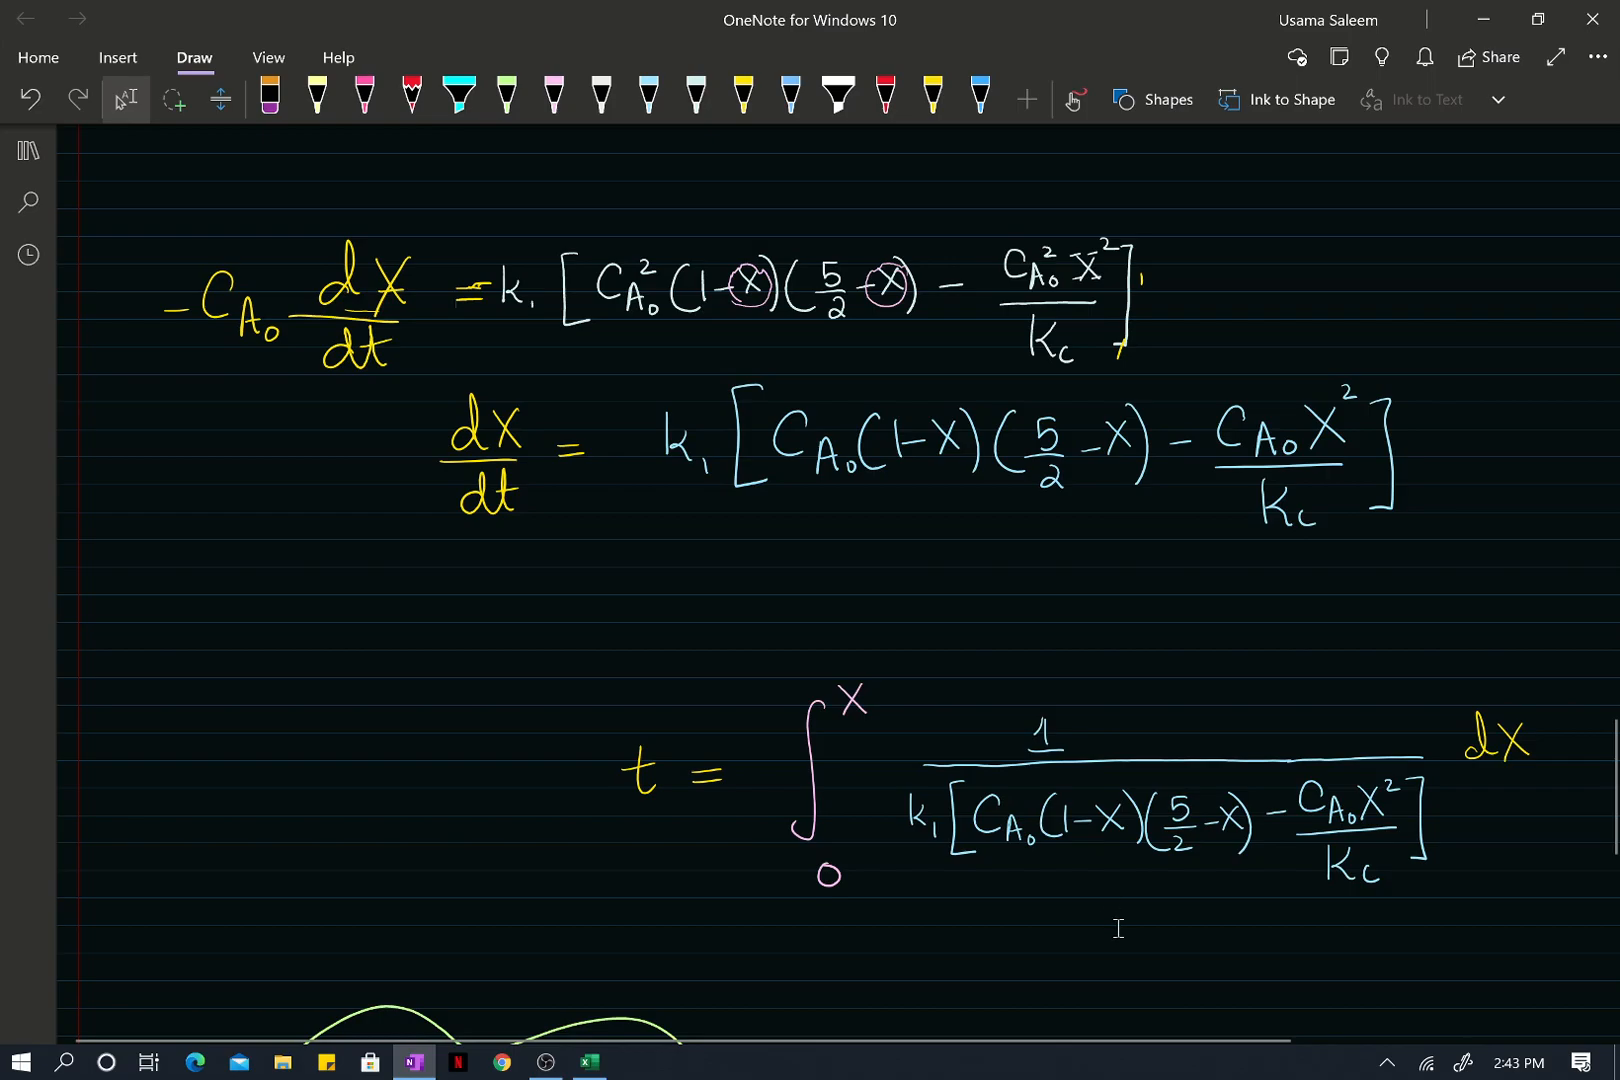
# Draw a light green arrow out of the Numerical Integration cloud and handwrite "Trap Rule" at its tip.
pyautogui.scroll(-3, 1118, 928)
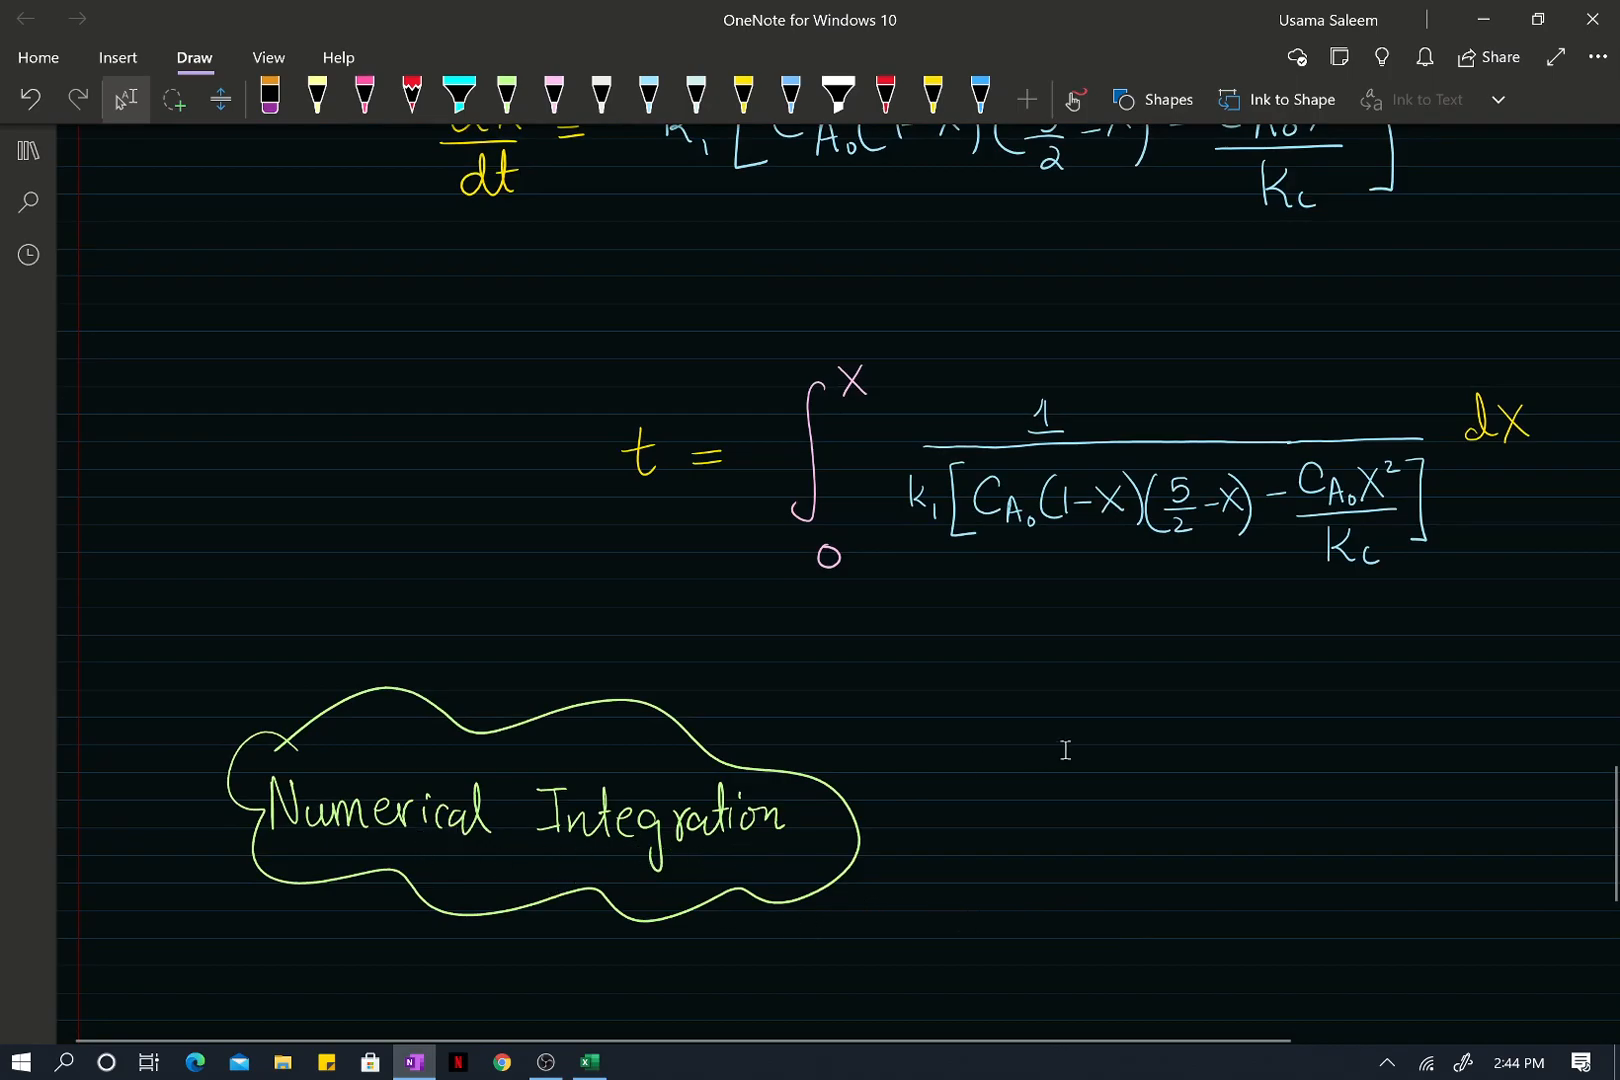
pyautogui.scroll(1, 1086, 749)
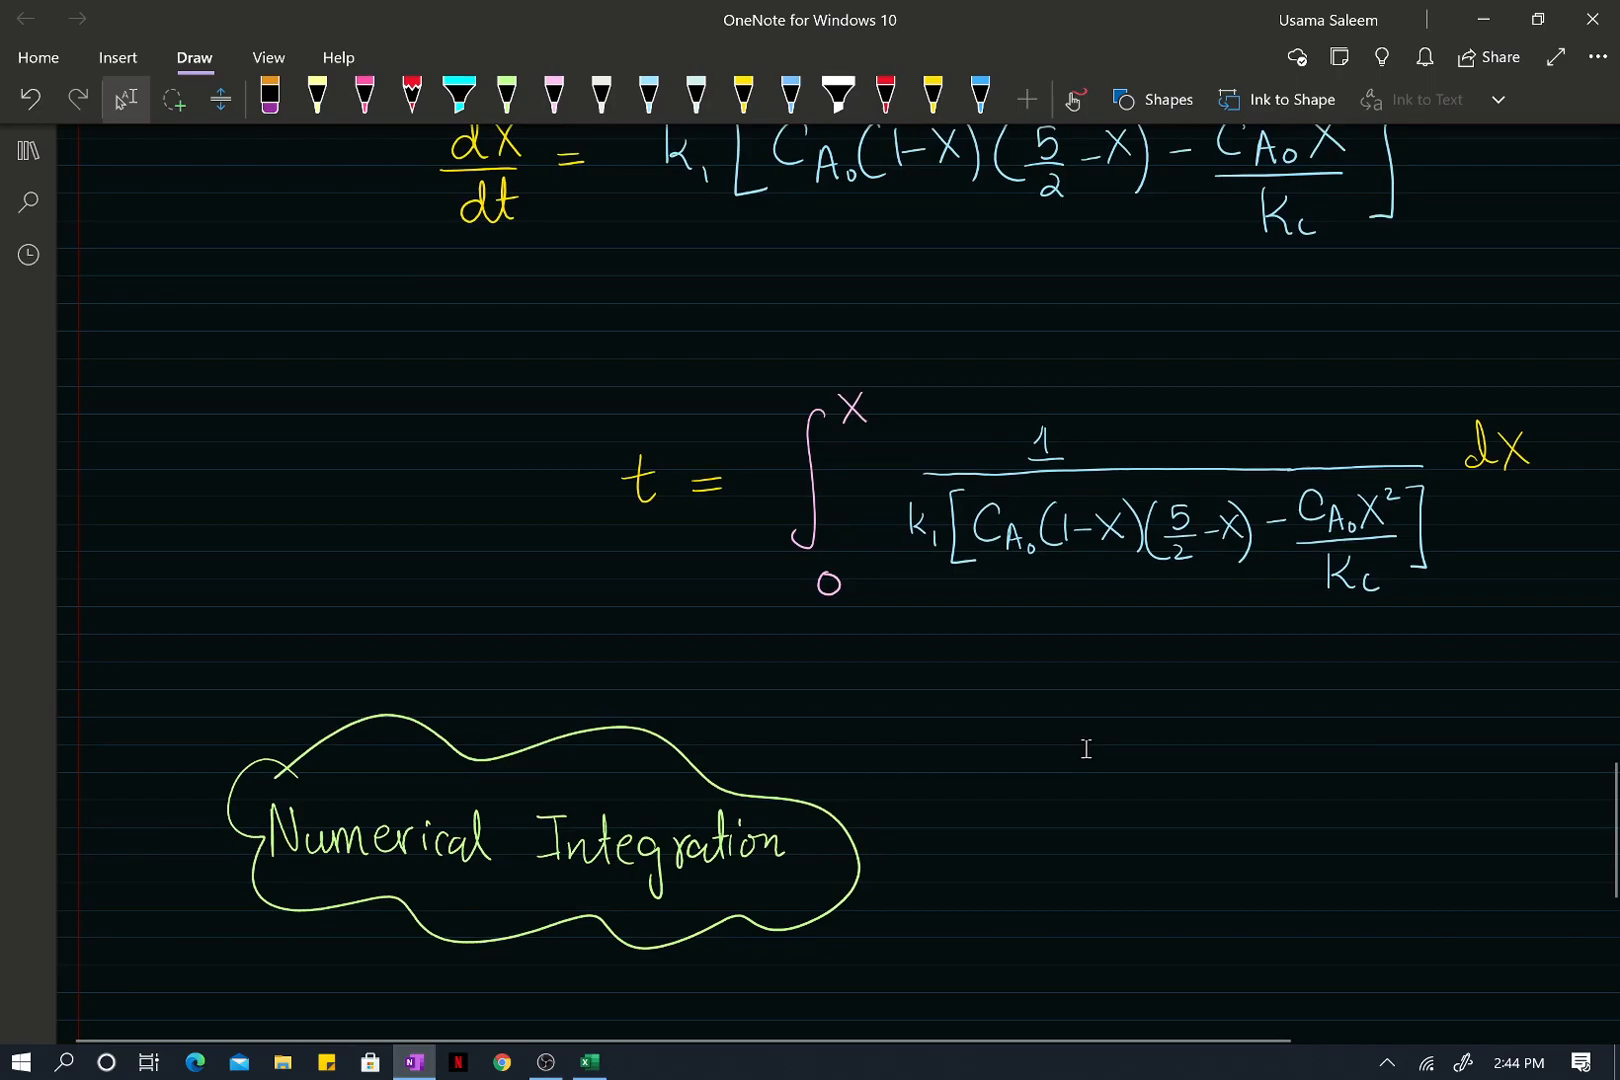
pyautogui.click(507, 97)
pyautogui.moveTo(852, 826)
pyautogui.mouseDown()
pyautogui.moveTo(960, 823)
pyautogui.moveTo(955, 843)
pyautogui.mouseUp()
pyautogui.moveTo(1042, 791); pyautogui.dragTo(1046, 835)
pyautogui.moveTo(1012, 785)
pyautogui.mouseDown()
pyautogui.moveTo(1053, 784)
pyautogui.moveTo(1099, 835)
pyautogui.mouseUp()
pyautogui.moveTo(1101, 813)
pyautogui.mouseDown()
pyautogui.moveTo(1101, 856)
pyautogui.moveTo(1110, 826)
pyautogui.moveTo(1207, 838)
pyautogui.mouseUp()
pyautogui.moveTo(1222, 787)
pyautogui.mouseDown()
pyautogui.moveTo(1225, 836)
pyautogui.moveTo(1259, 830)
pyautogui.mouseUp()
# Handwrite "Excel" in light green beneath the "Trap Rule" note.
pyautogui.moveTo(1046, 880)
pyautogui.mouseDown()
pyautogui.moveTo(1057, 919)
pyautogui.moveTo(1089, 915)
pyautogui.mouseUp()
pyautogui.moveTo(1086, 892)
pyautogui.mouseDown()
pyautogui.moveTo(1072, 915)
pyautogui.moveTo(1110, 914)
pyautogui.mouseUp()
pyautogui.moveTo(1116, 900); pyautogui.dragTo(1146, 911)
pyautogui.moveTo(1148, 900); pyautogui.dragTo(1166, 906)
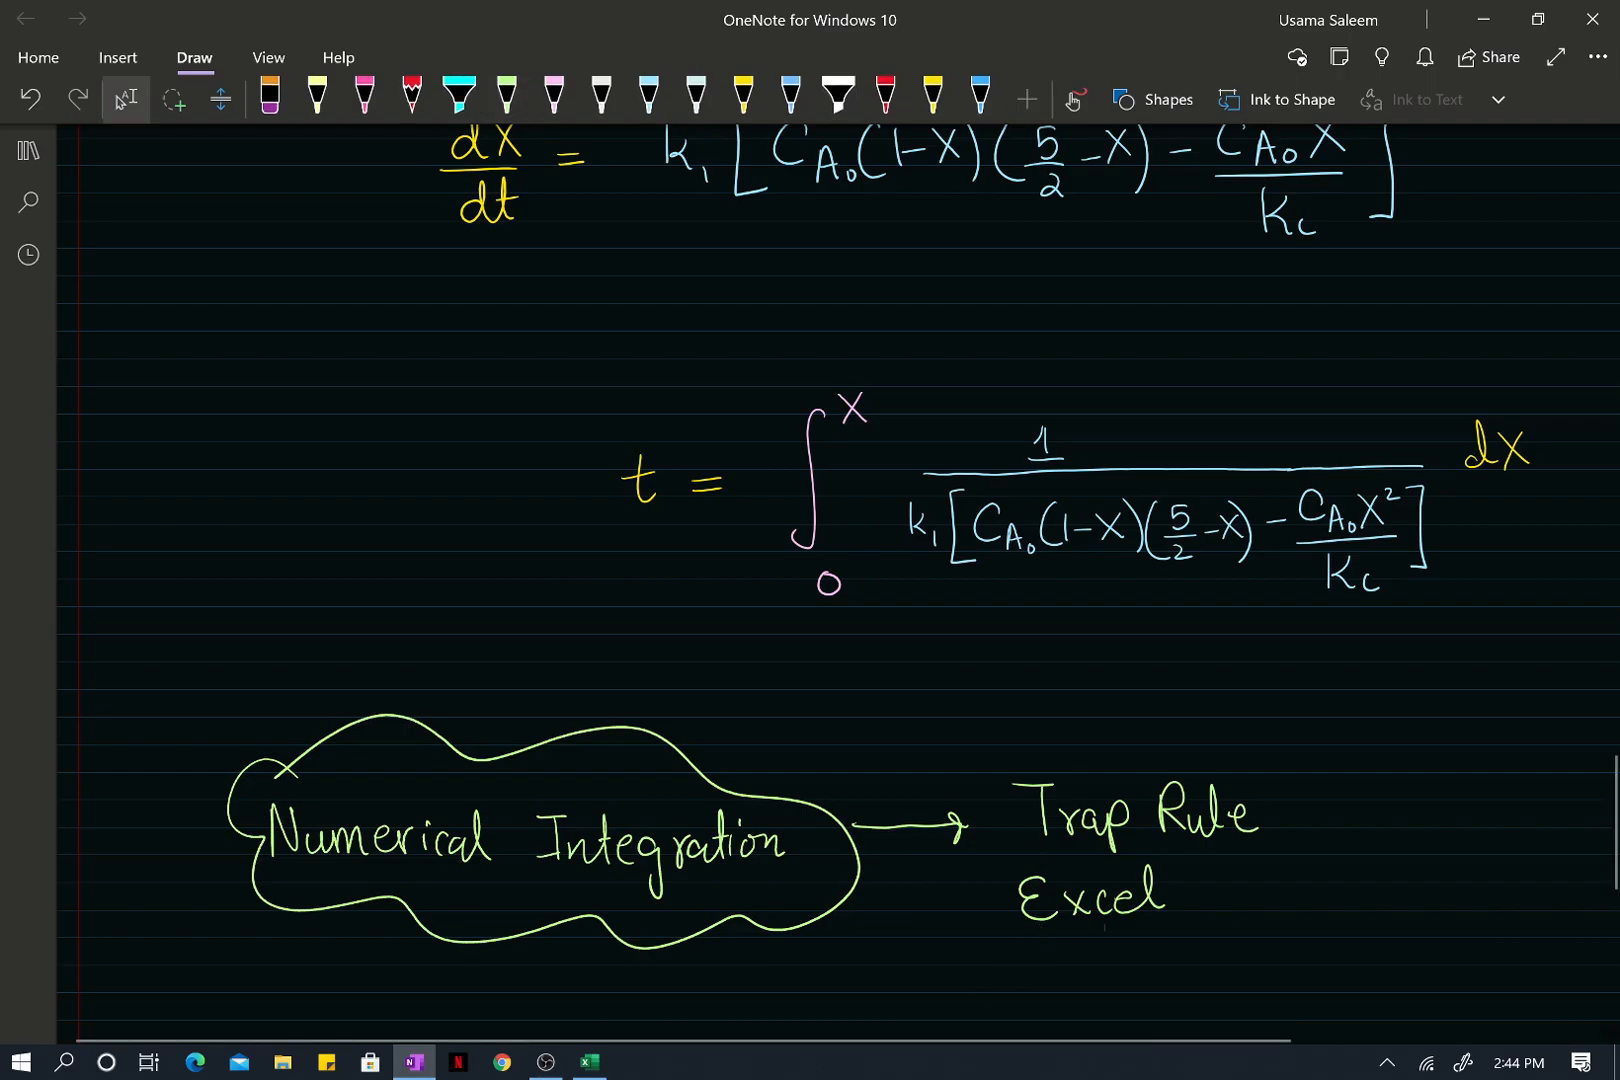
# Switch to the Excel workbook and examine the k1, KC, CA0 and CB0 parameter values in row 3.
pyautogui.click(600, 1066)
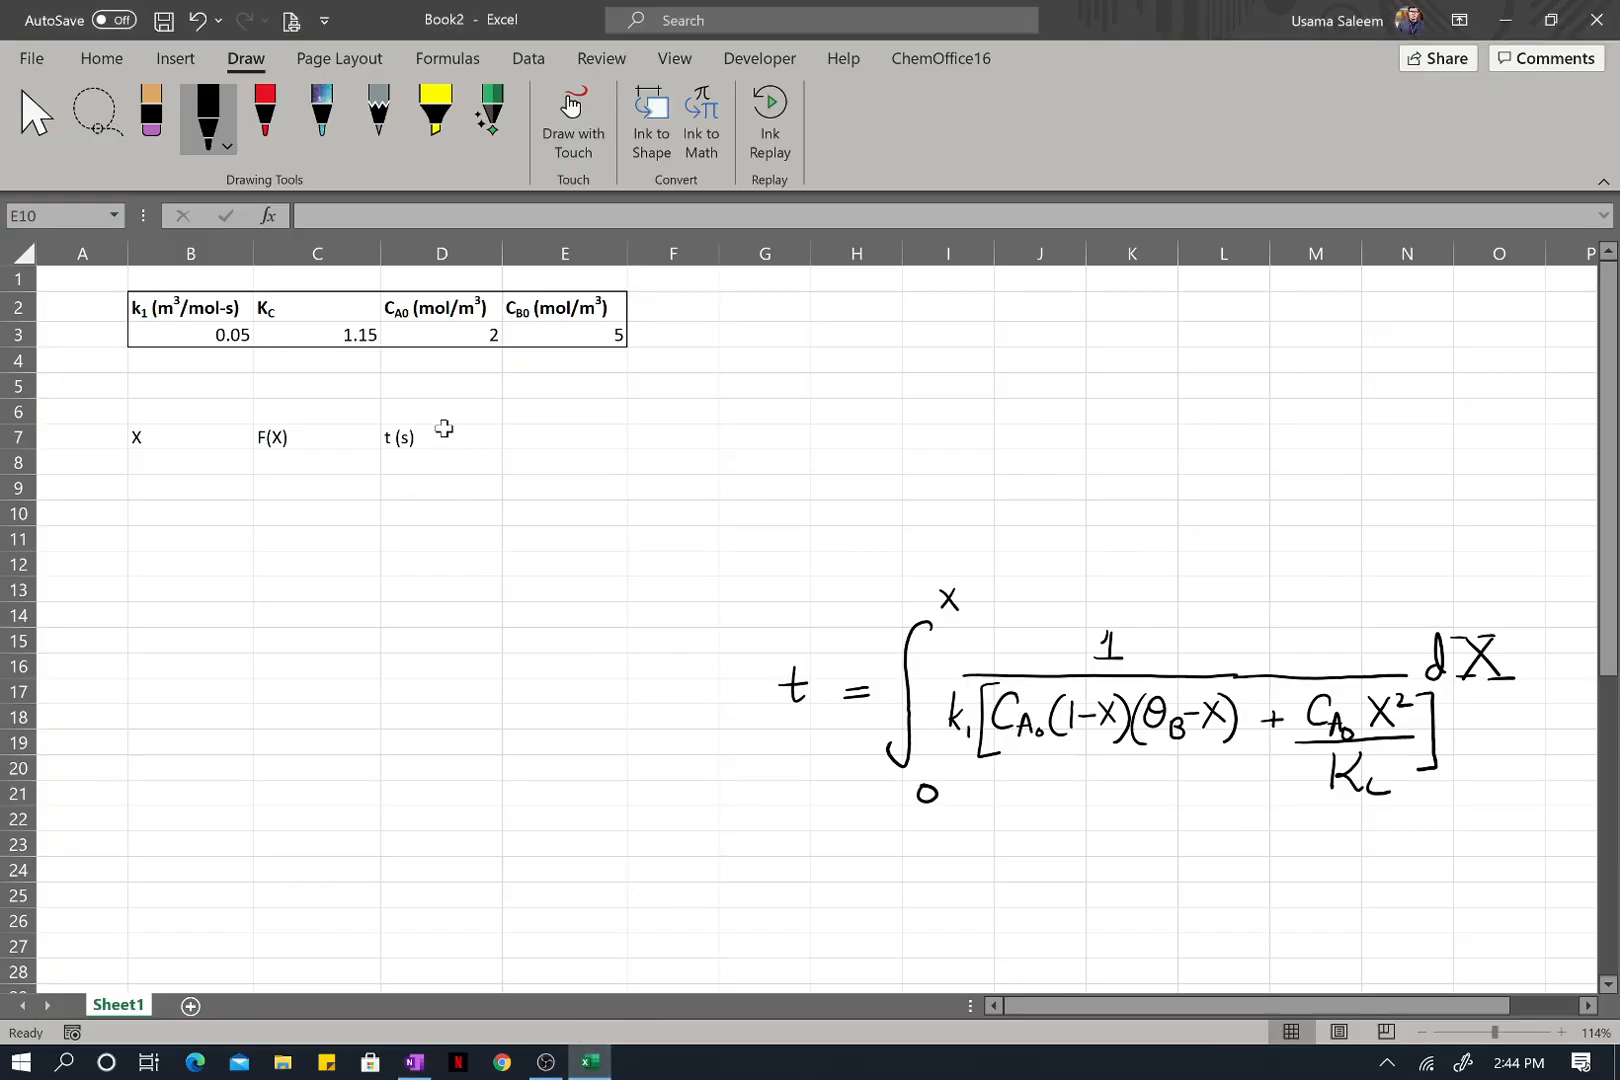
pyautogui.click(1562, 1032)
pyautogui.scroll(1, 817, 733)
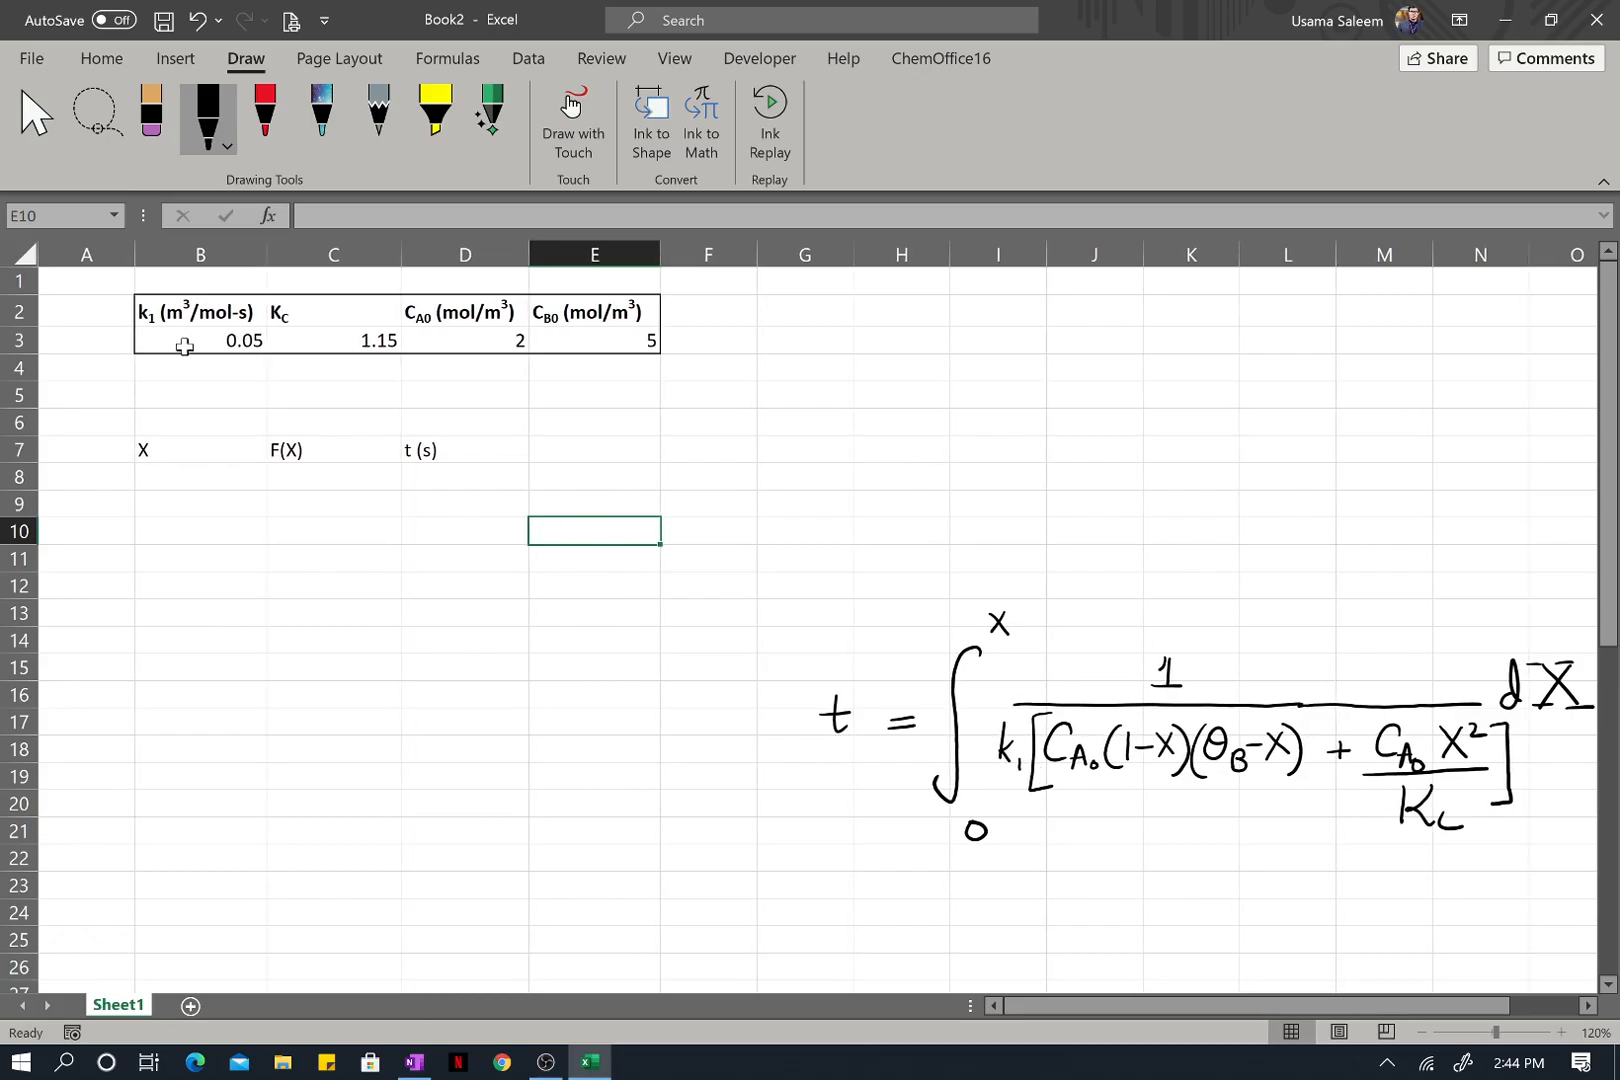
pyautogui.click(197, 344)
pyautogui.click(323, 338)
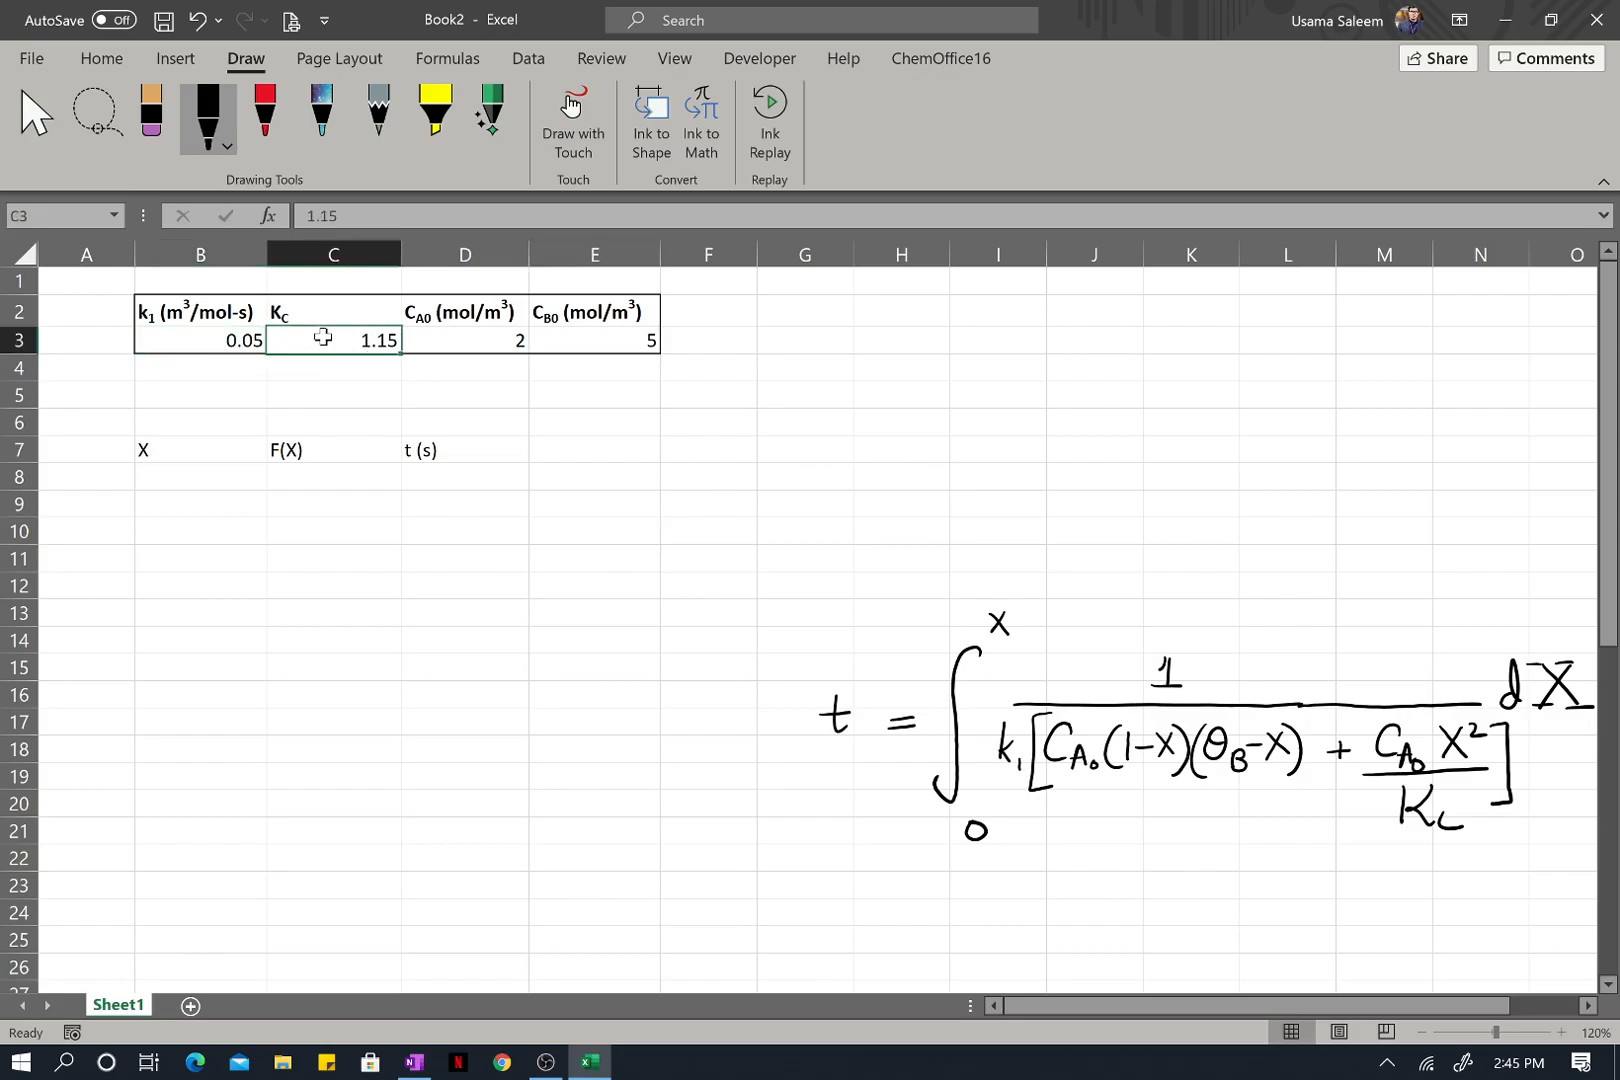
pyautogui.click(430, 341)
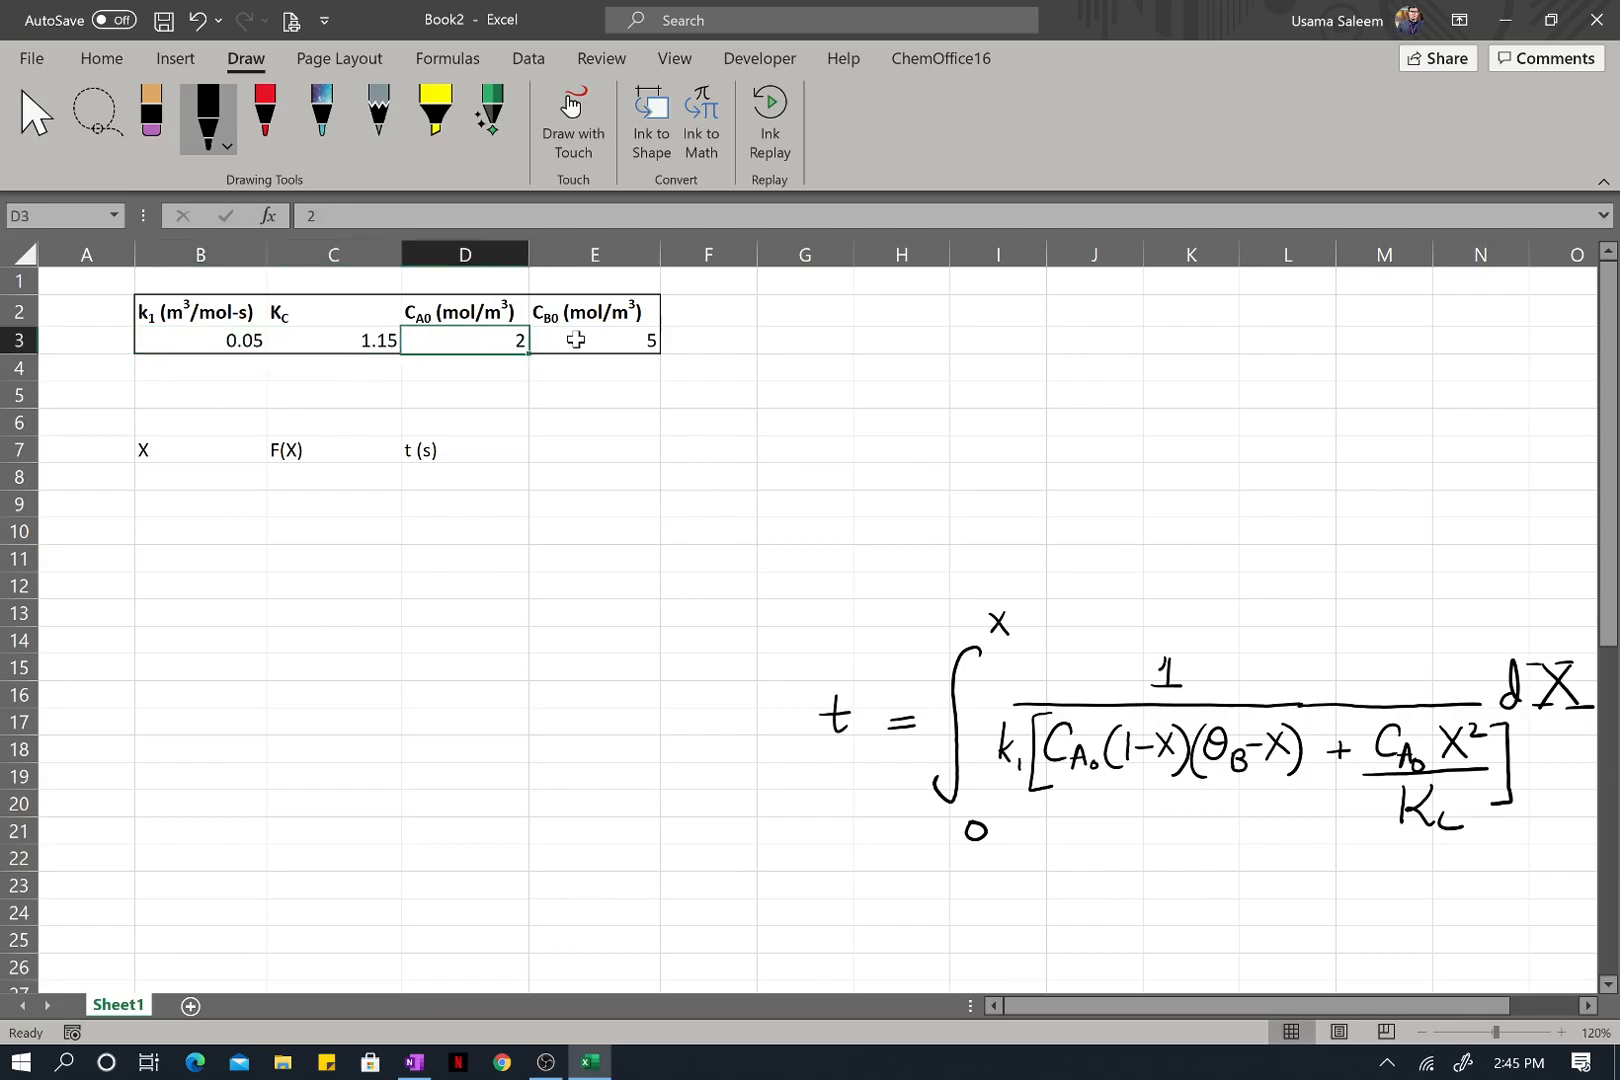
pyautogui.click(577, 340)
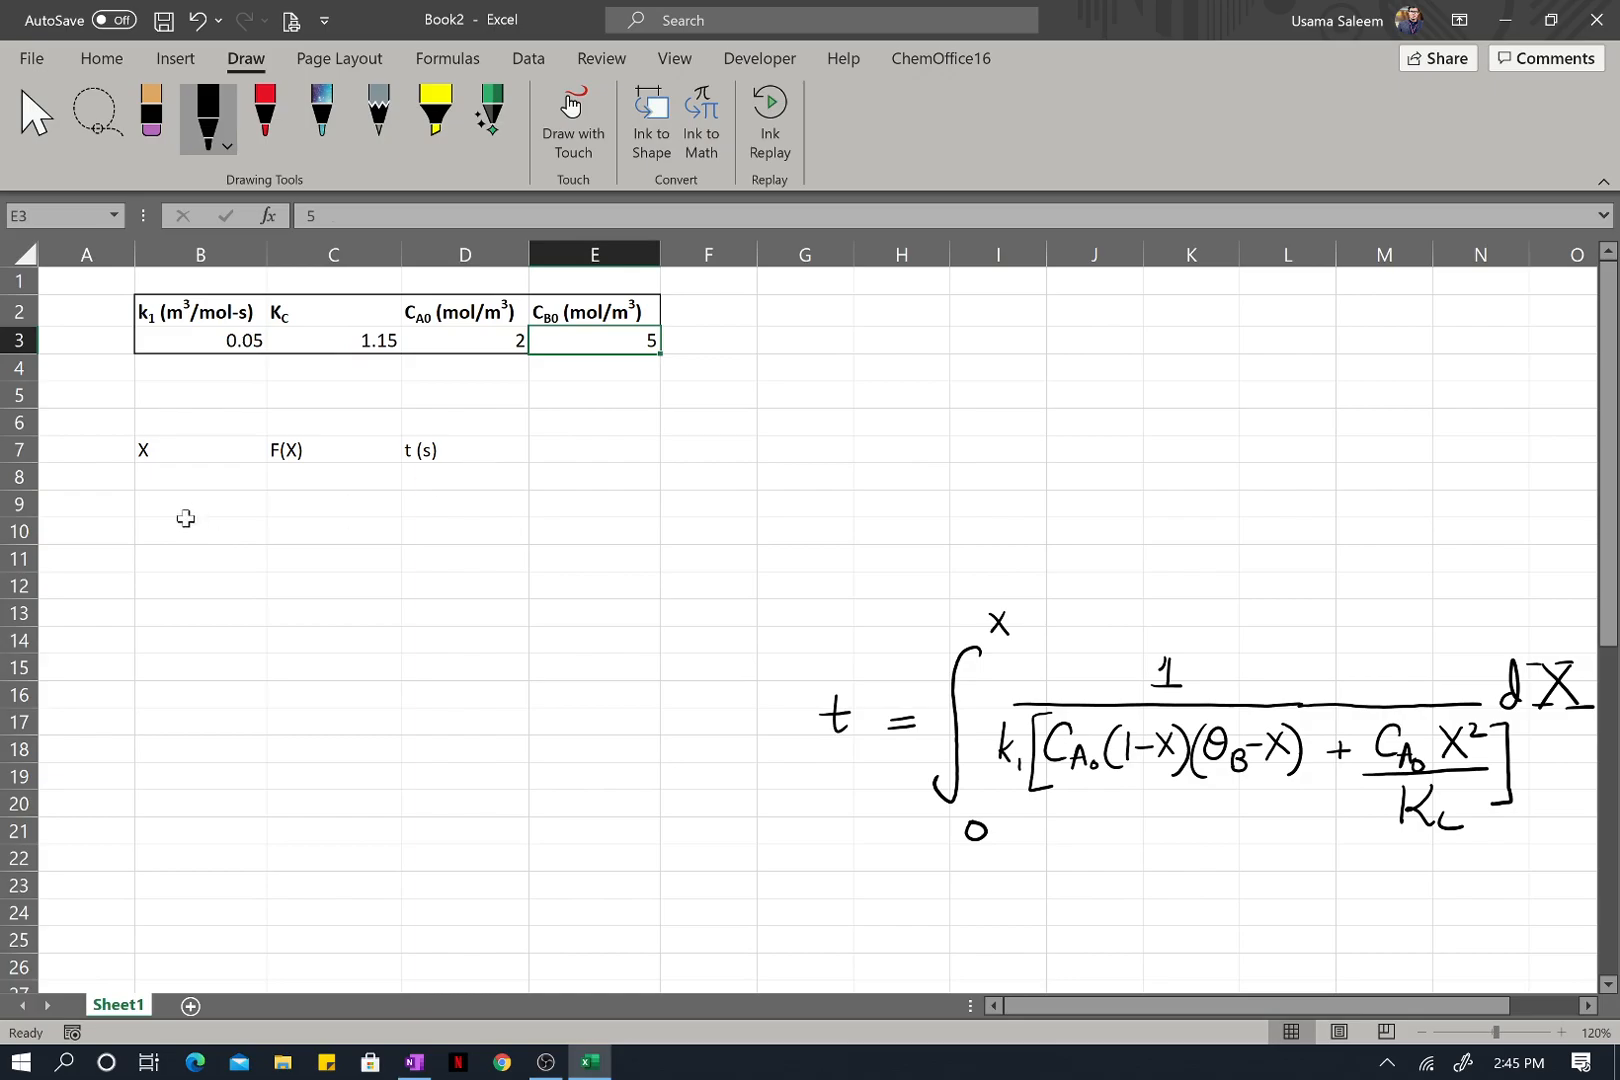
# Make the X, F(X) and t (s) headers in B7:D7 bold and centre them horizontally and vertically.
pyautogui.click(198, 474)
pyautogui.click(203, 452)
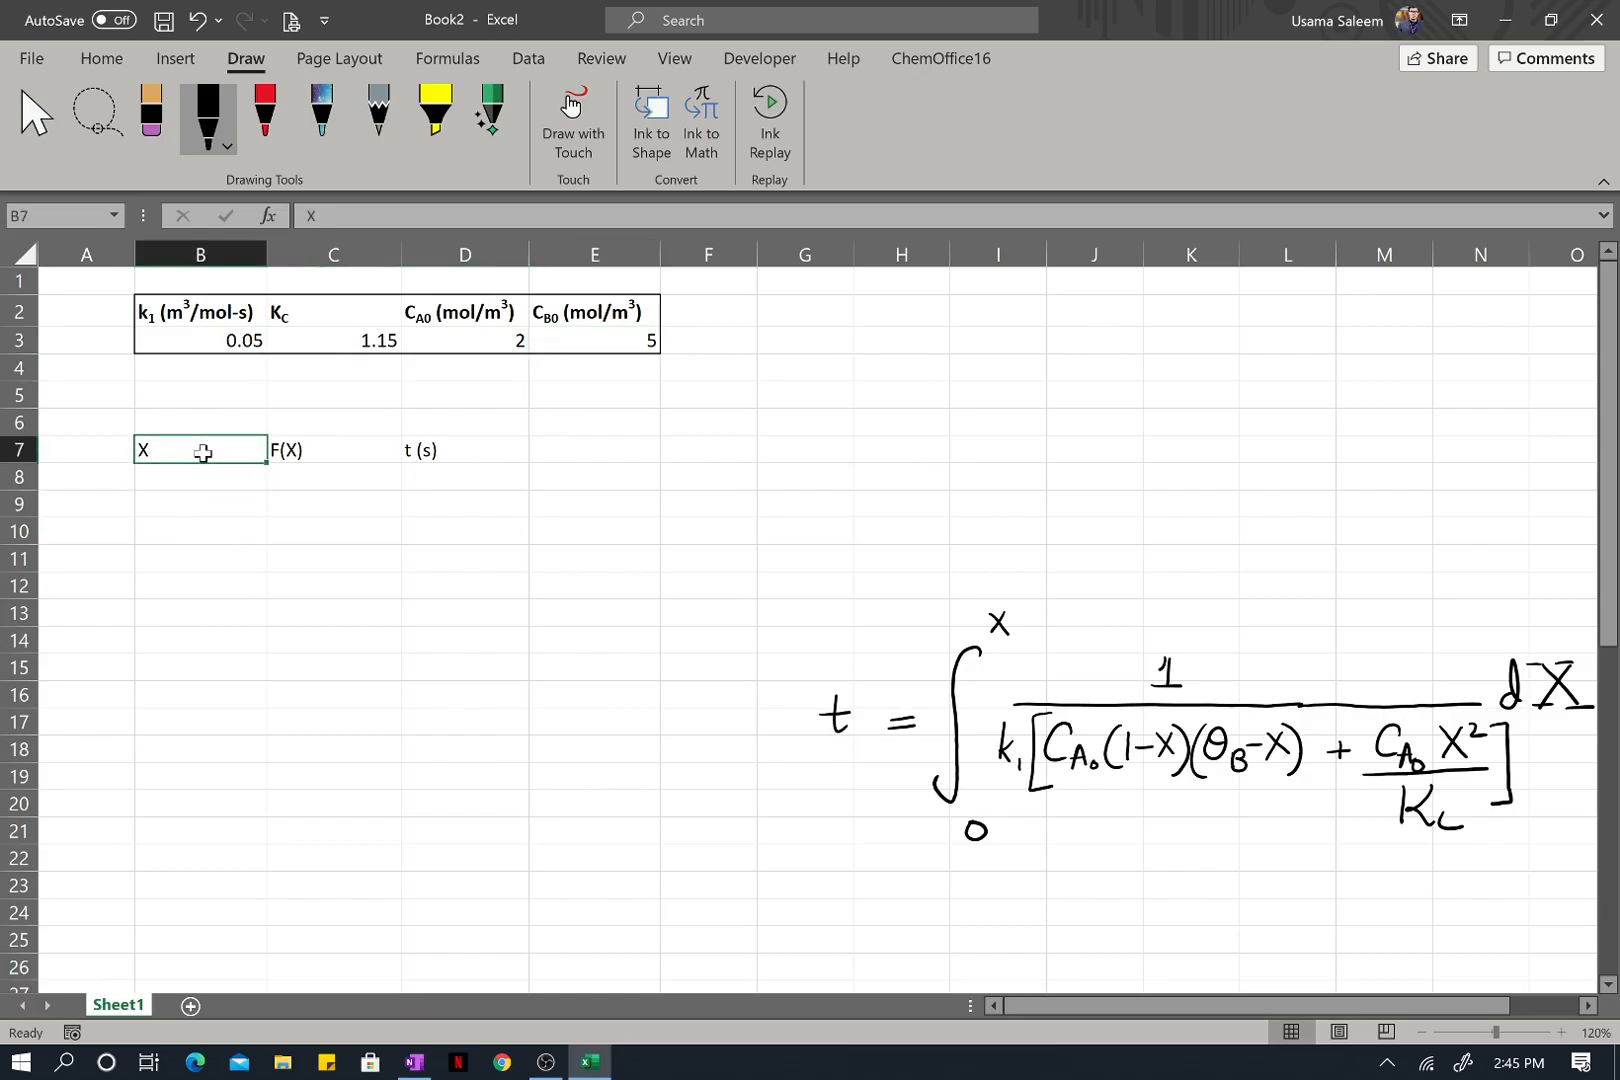
pyautogui.hotkey('shift', 'Right')
pyautogui.hotkey('shift', 'Right')
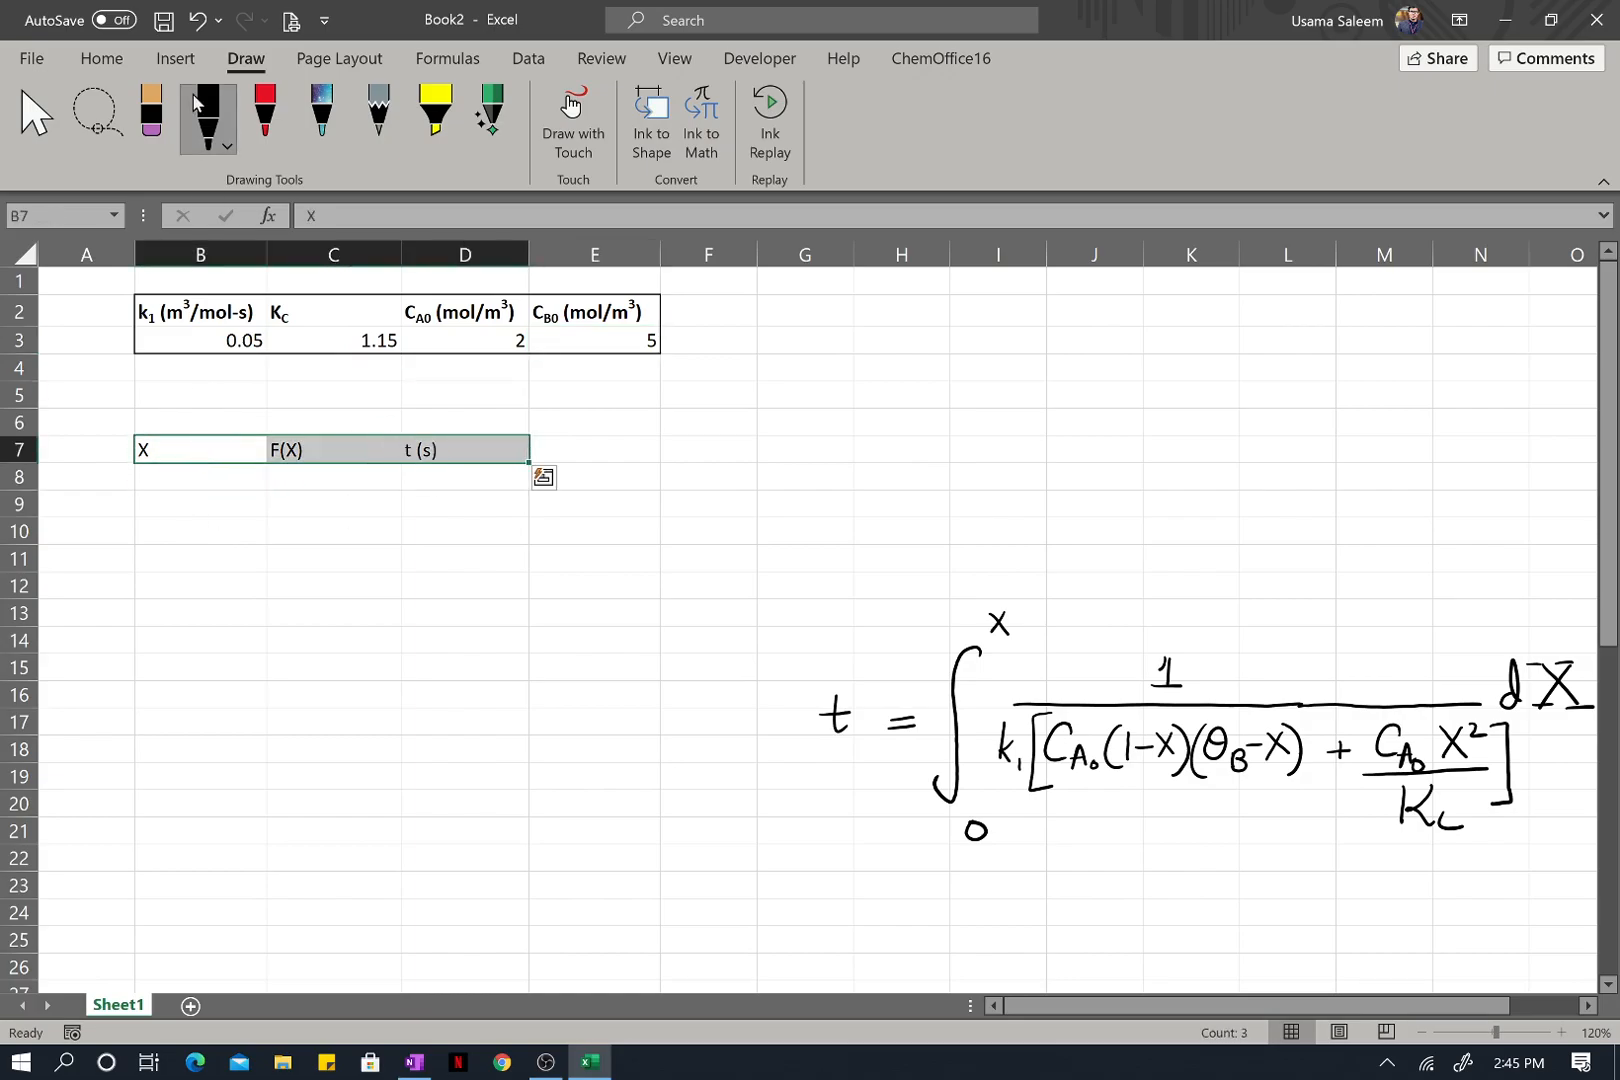
pyautogui.click(102, 58)
pyautogui.click(136, 140)
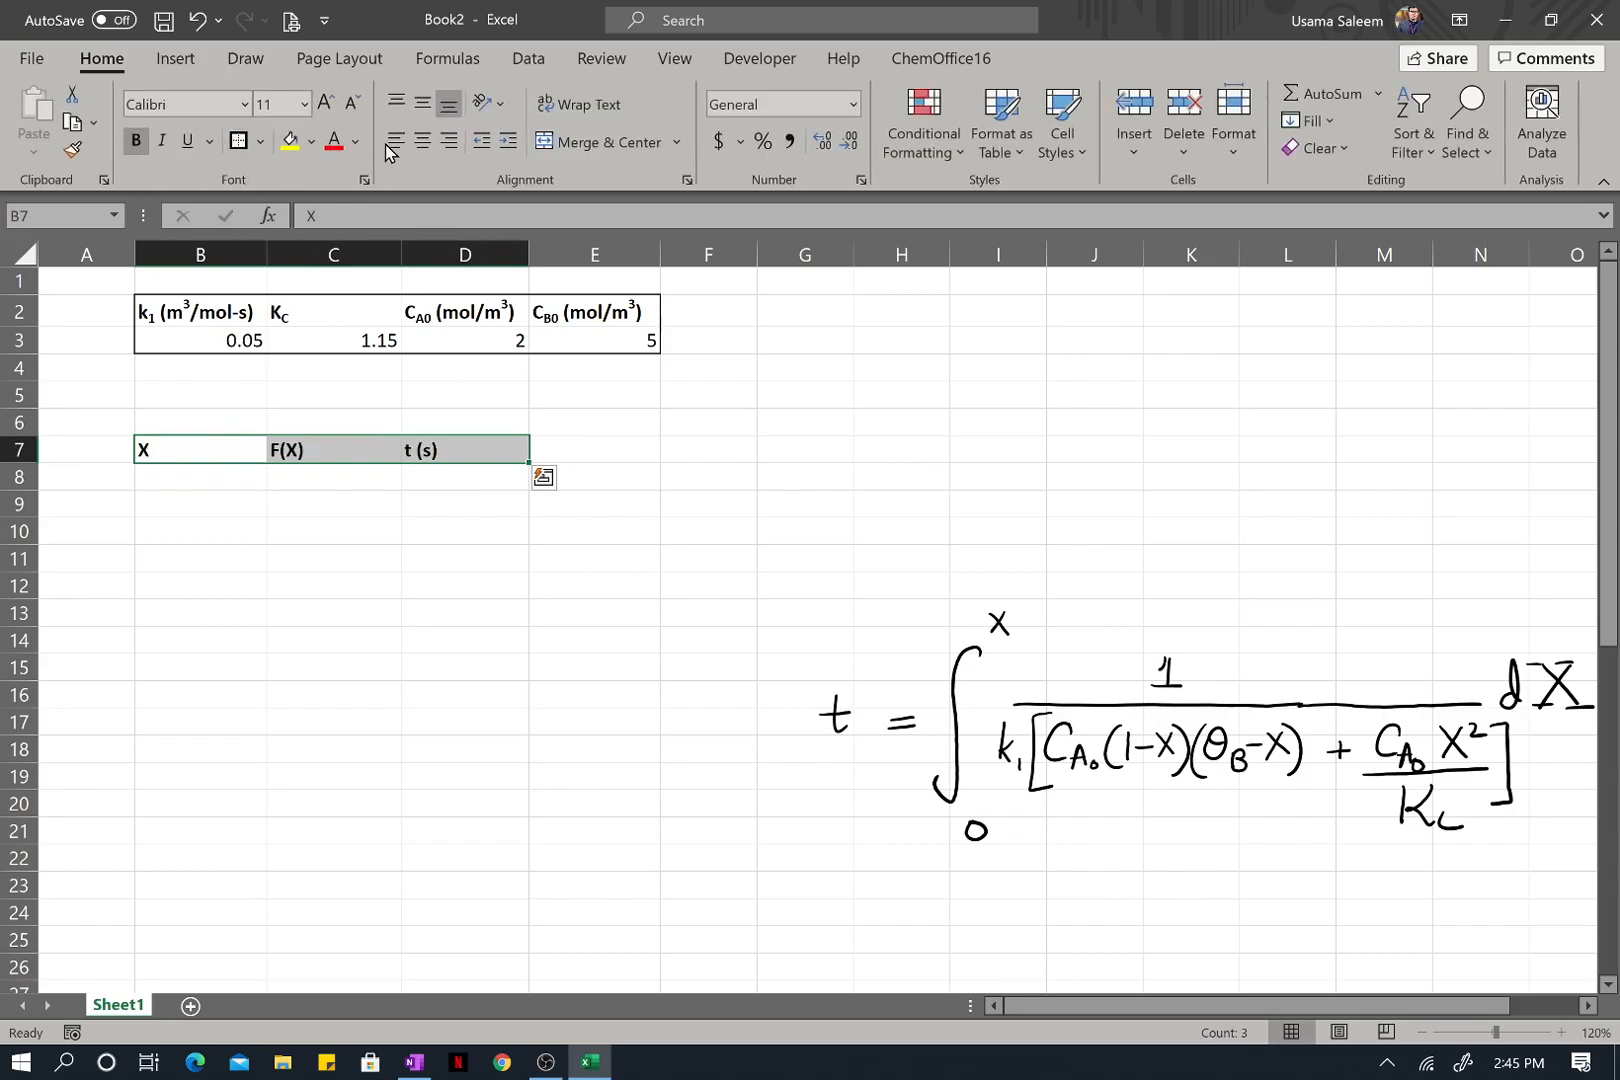
pyautogui.click(419, 148)
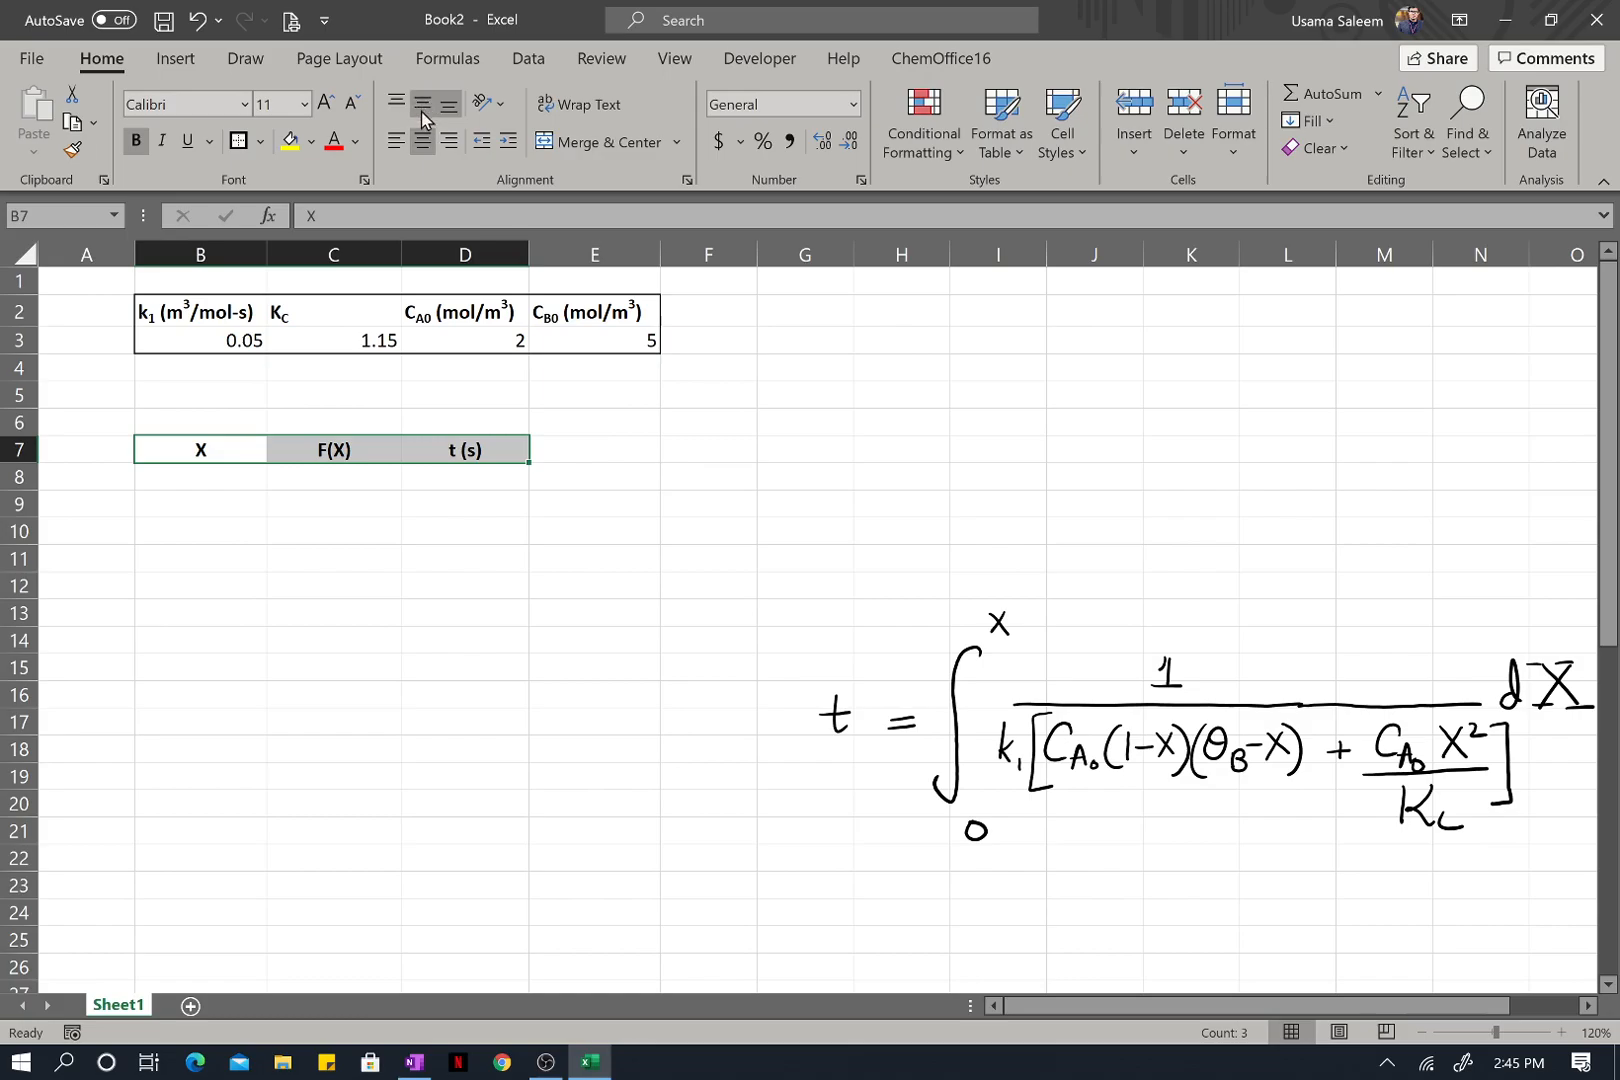
pyautogui.click(427, 112)
# Enter the first two conversion values, 0 in B8 and 0.05 in B9, under the X header.
pyautogui.doubleClick(218, 474)
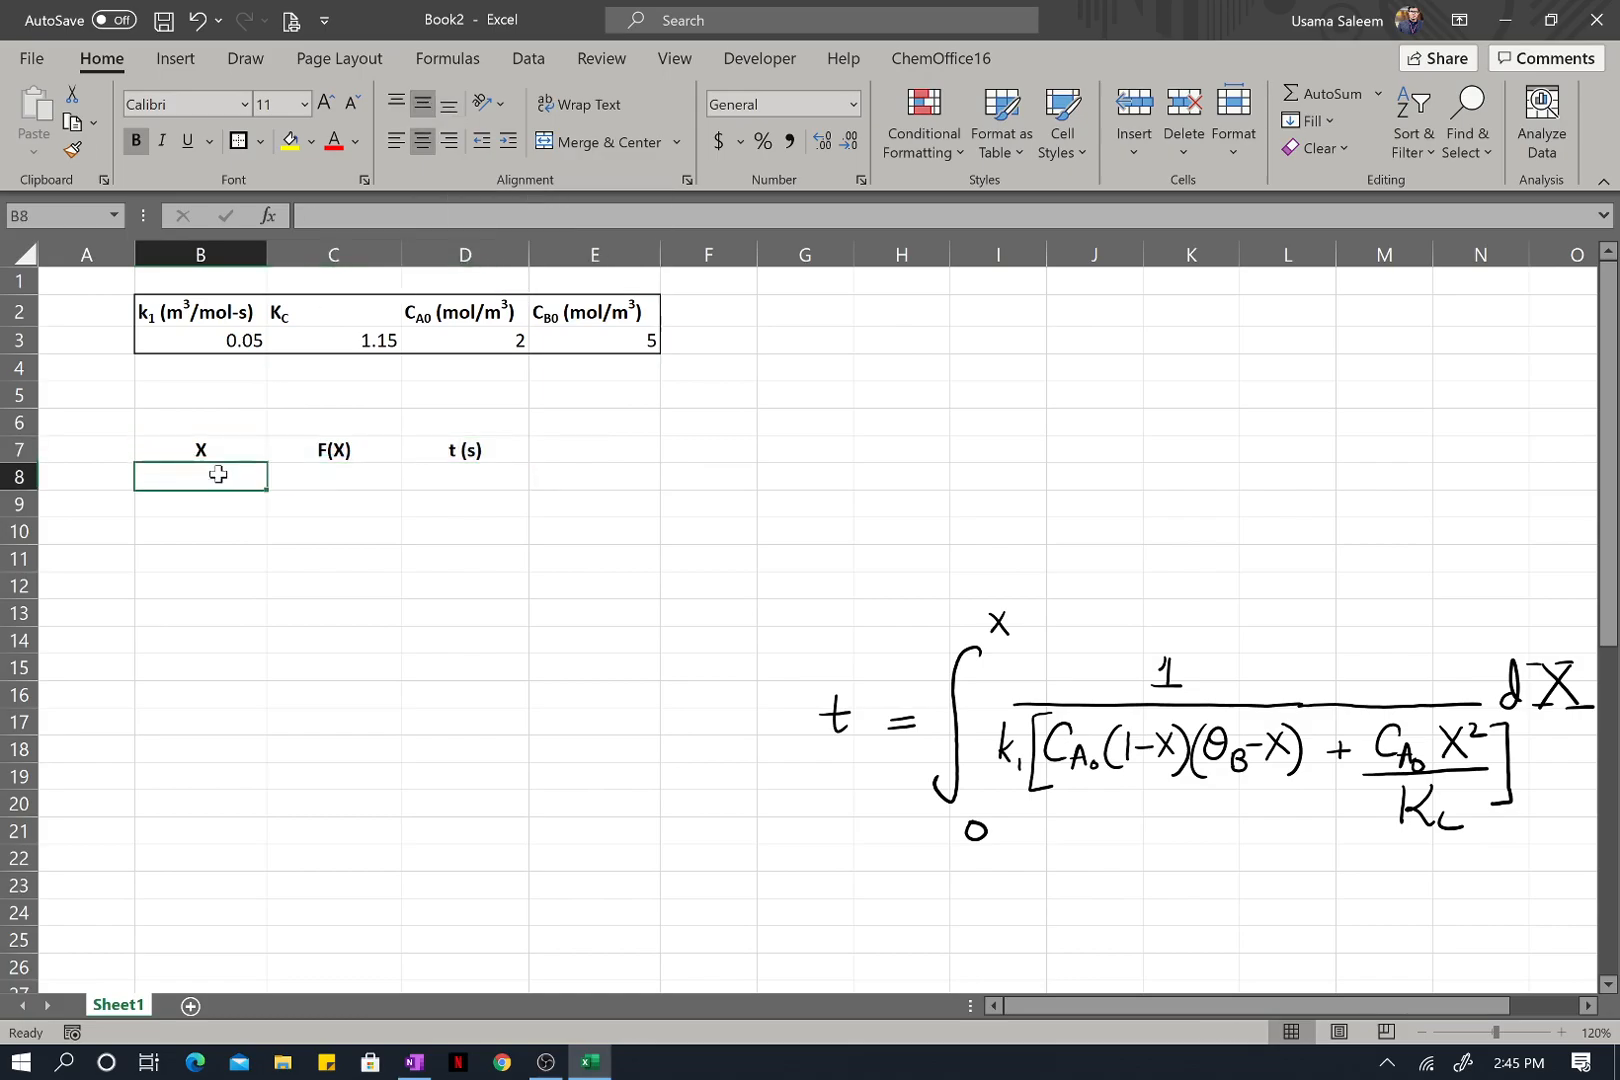
pyautogui.write('0')
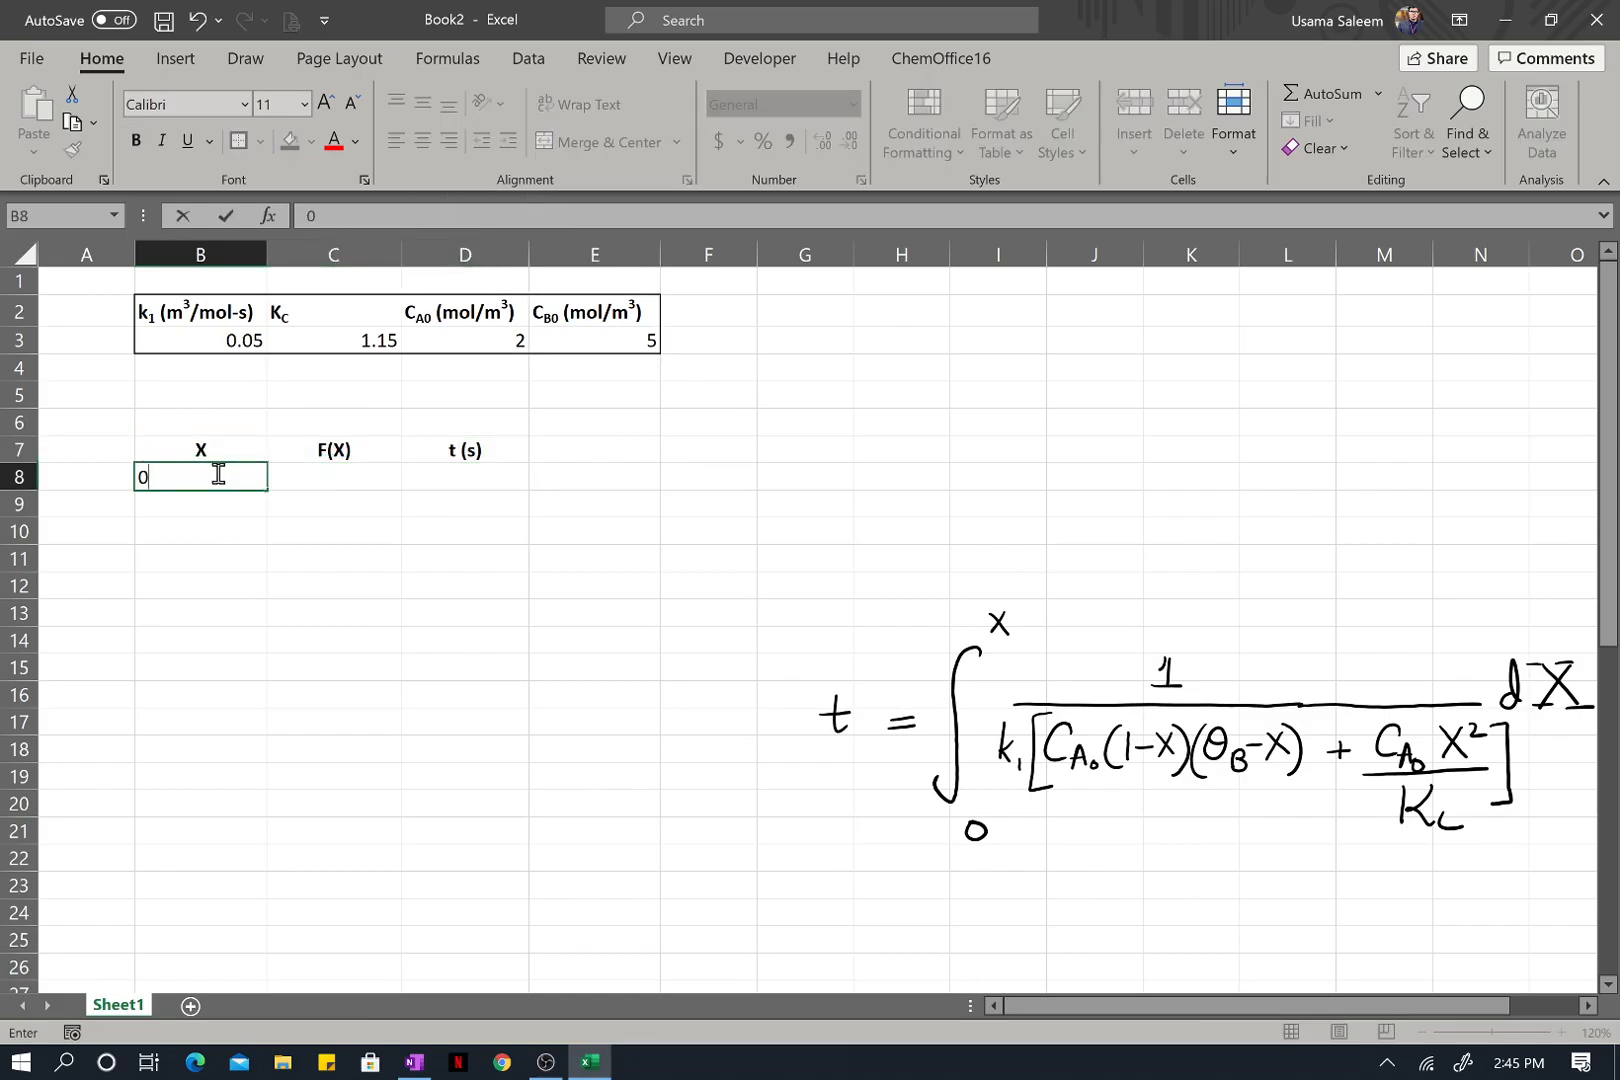
pyautogui.press('Return')
pyautogui.write('0.')
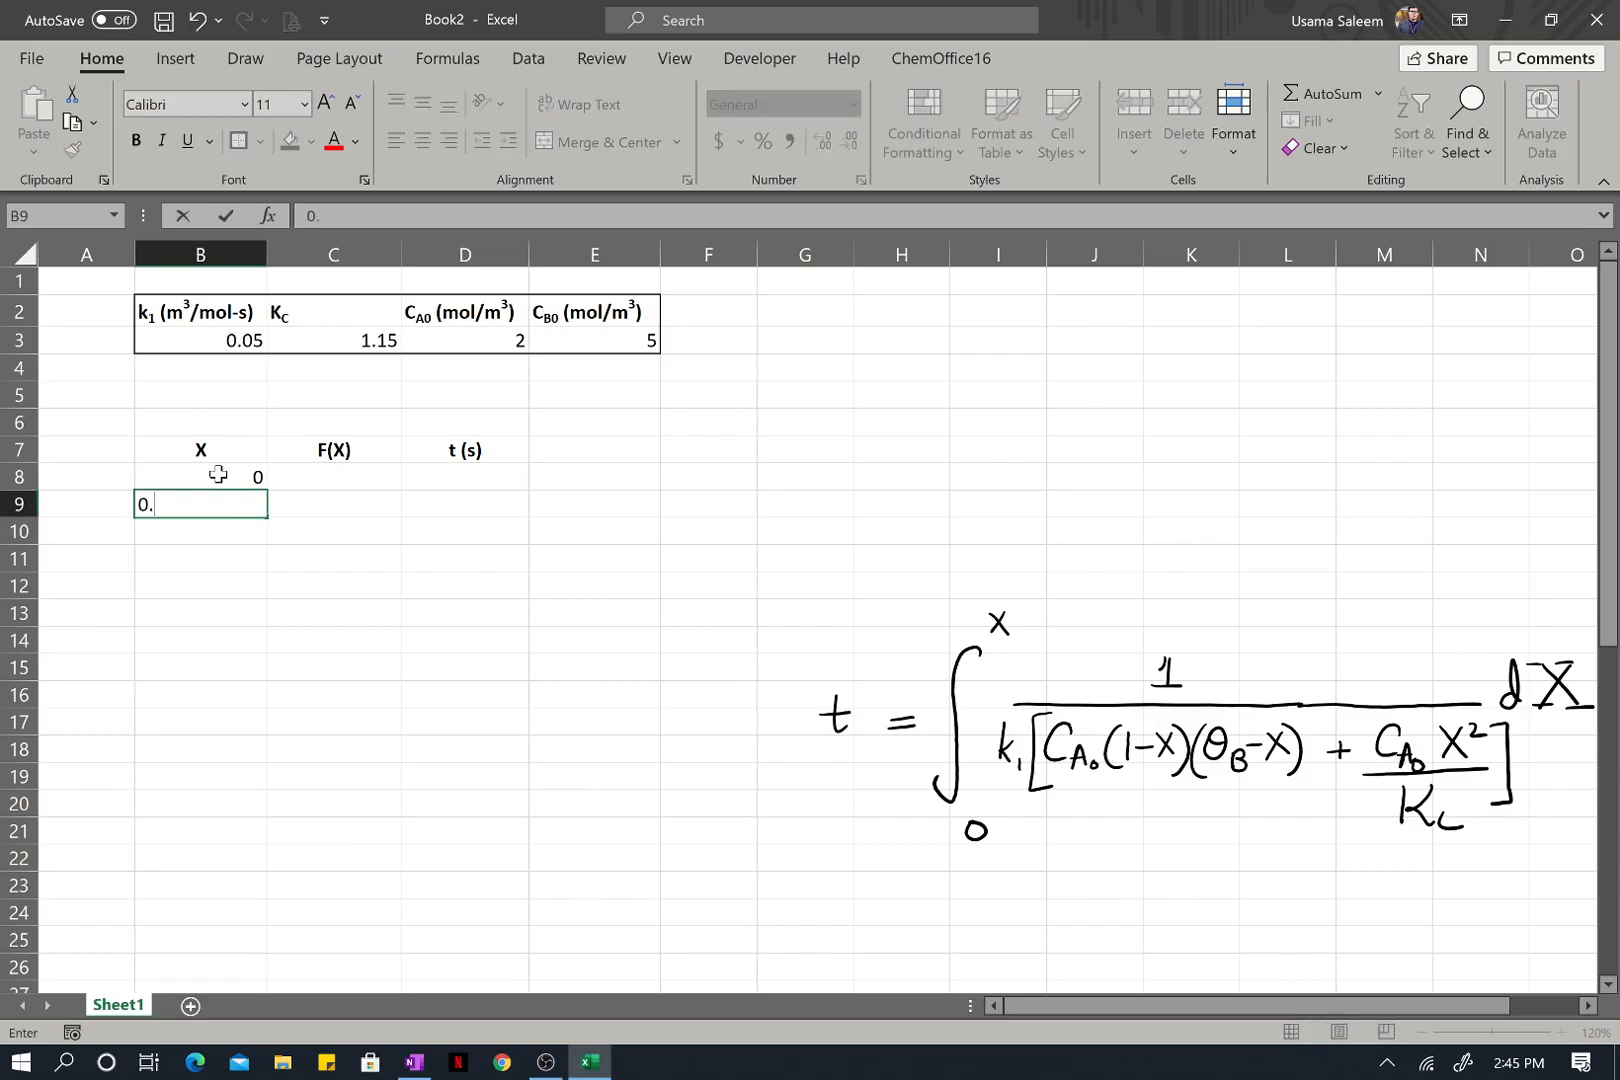
pyautogui.write('05')
pyautogui.press('Return')
# Extend the X series from B8:B9 down to B16 in 0.05 increments, ending at 0.4.
pyautogui.click(218, 474)
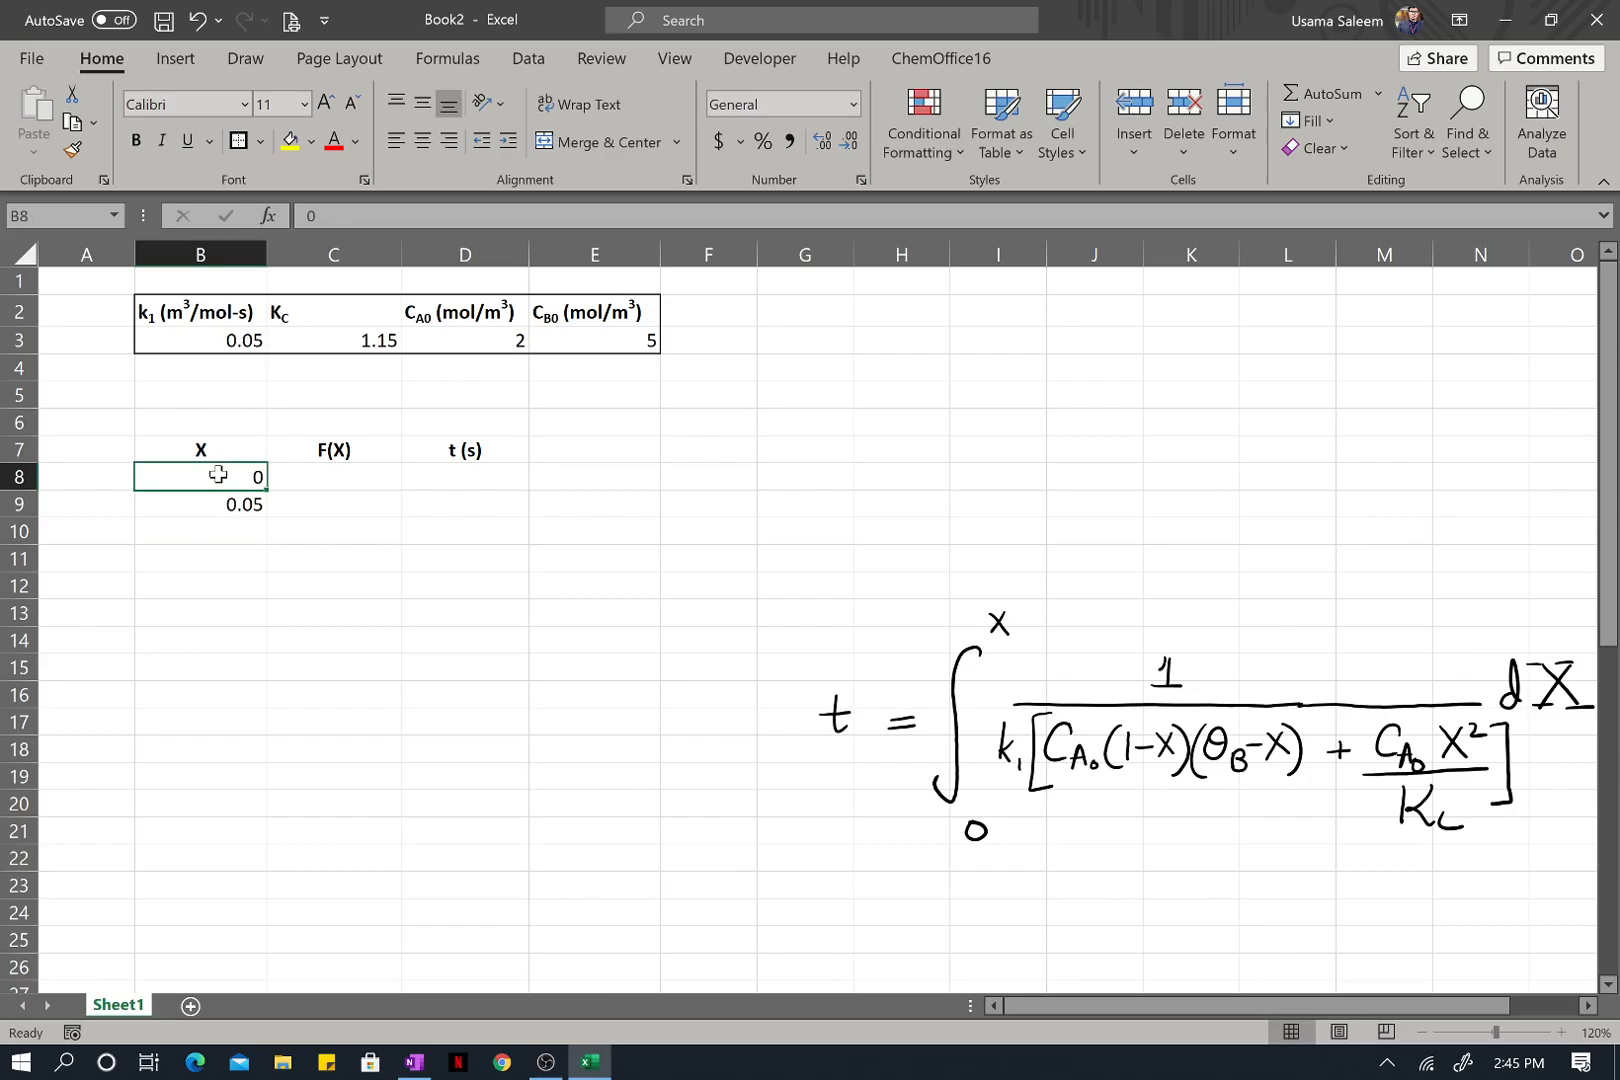
pyautogui.hotkey('shift', 'Down')
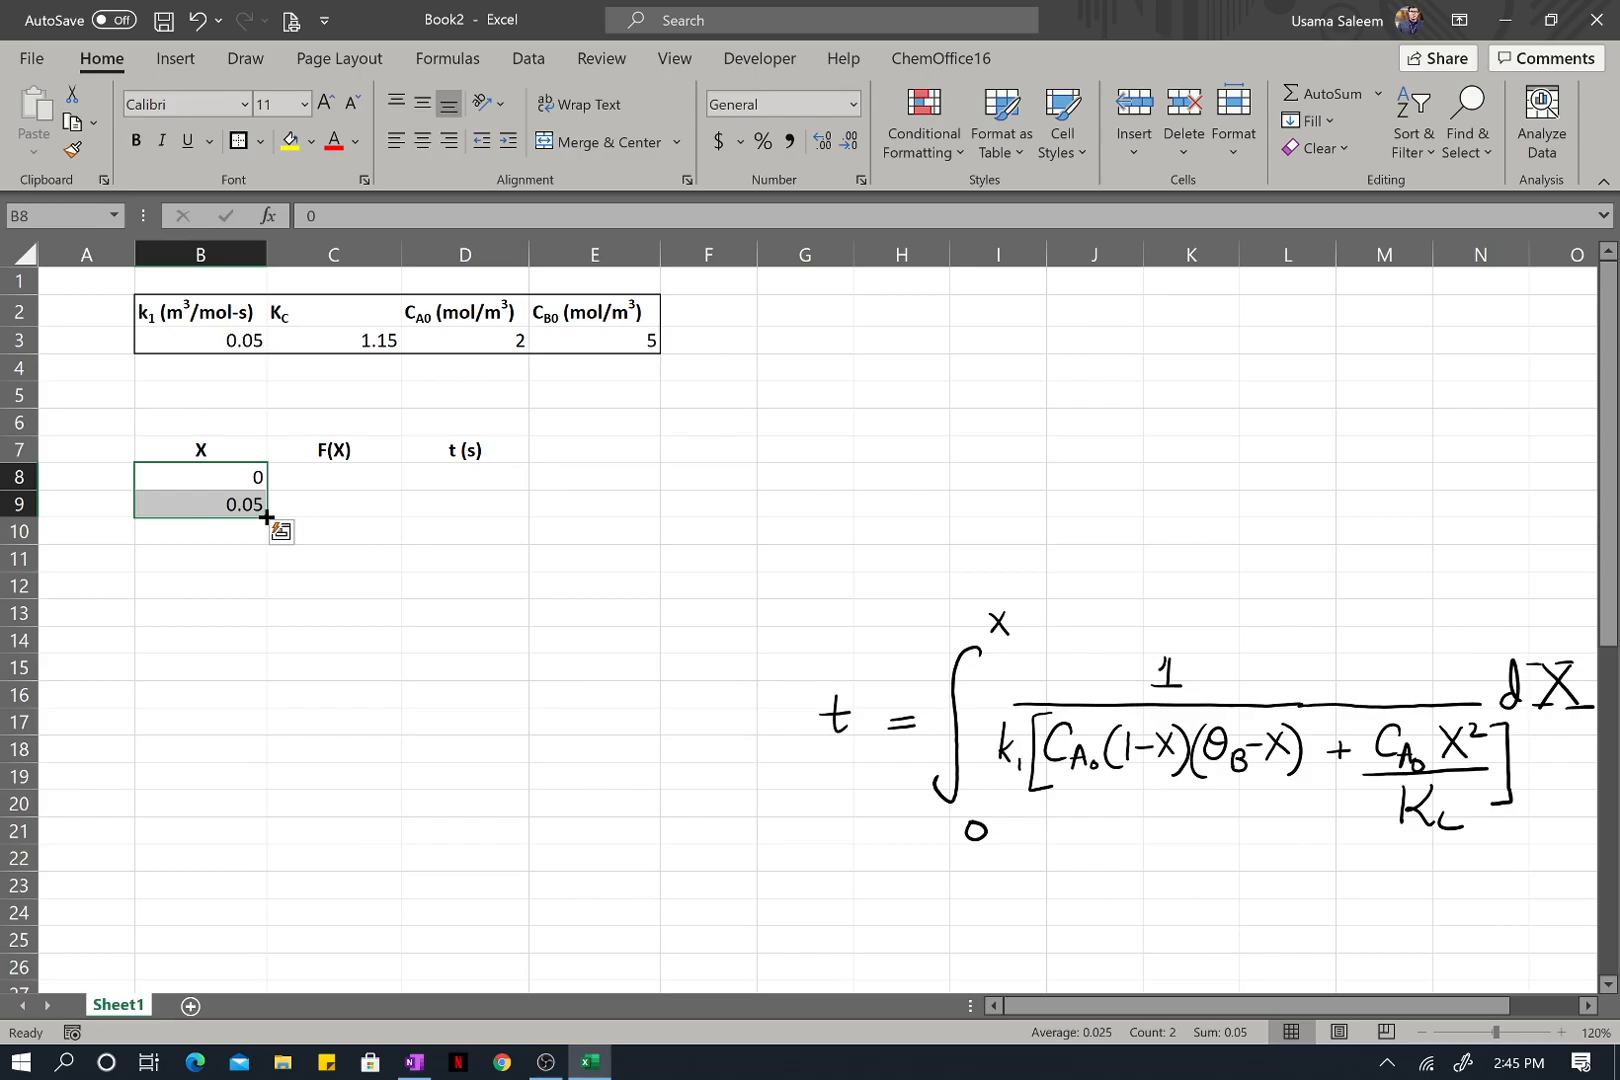
pyautogui.moveTo(266, 517)
pyautogui.mouseDown()
pyautogui.moveTo(286, 838)
pyautogui.moveTo(260, 960)
pyautogui.moveTo(242, 907)
pyautogui.moveTo(237, 598)
pyautogui.moveTo(270, 298)
pyautogui.moveTo(264, 506)
pyautogui.moveTo(266, 490)
pyautogui.mouseUp()
pyautogui.scroll(3, 297, 463)
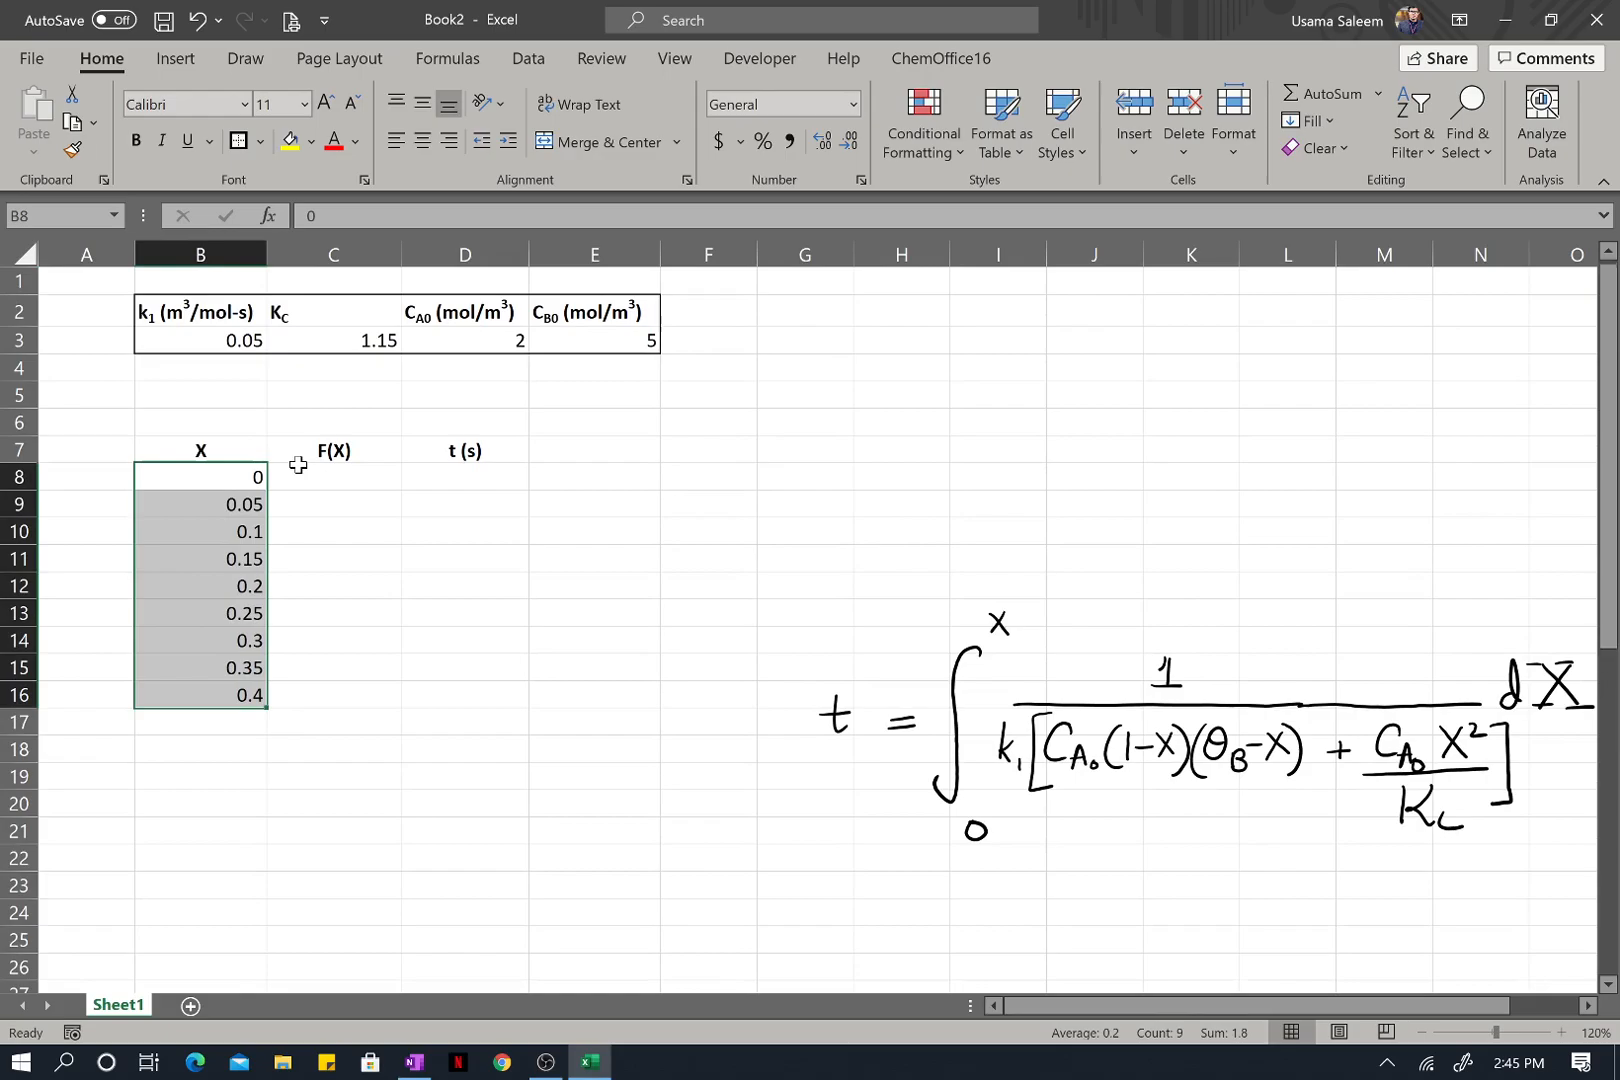
# Change B9 to 0.025 and refill the X series from B8:B9 down to B24, ending at 0.4.
pyautogui.click(234, 511)
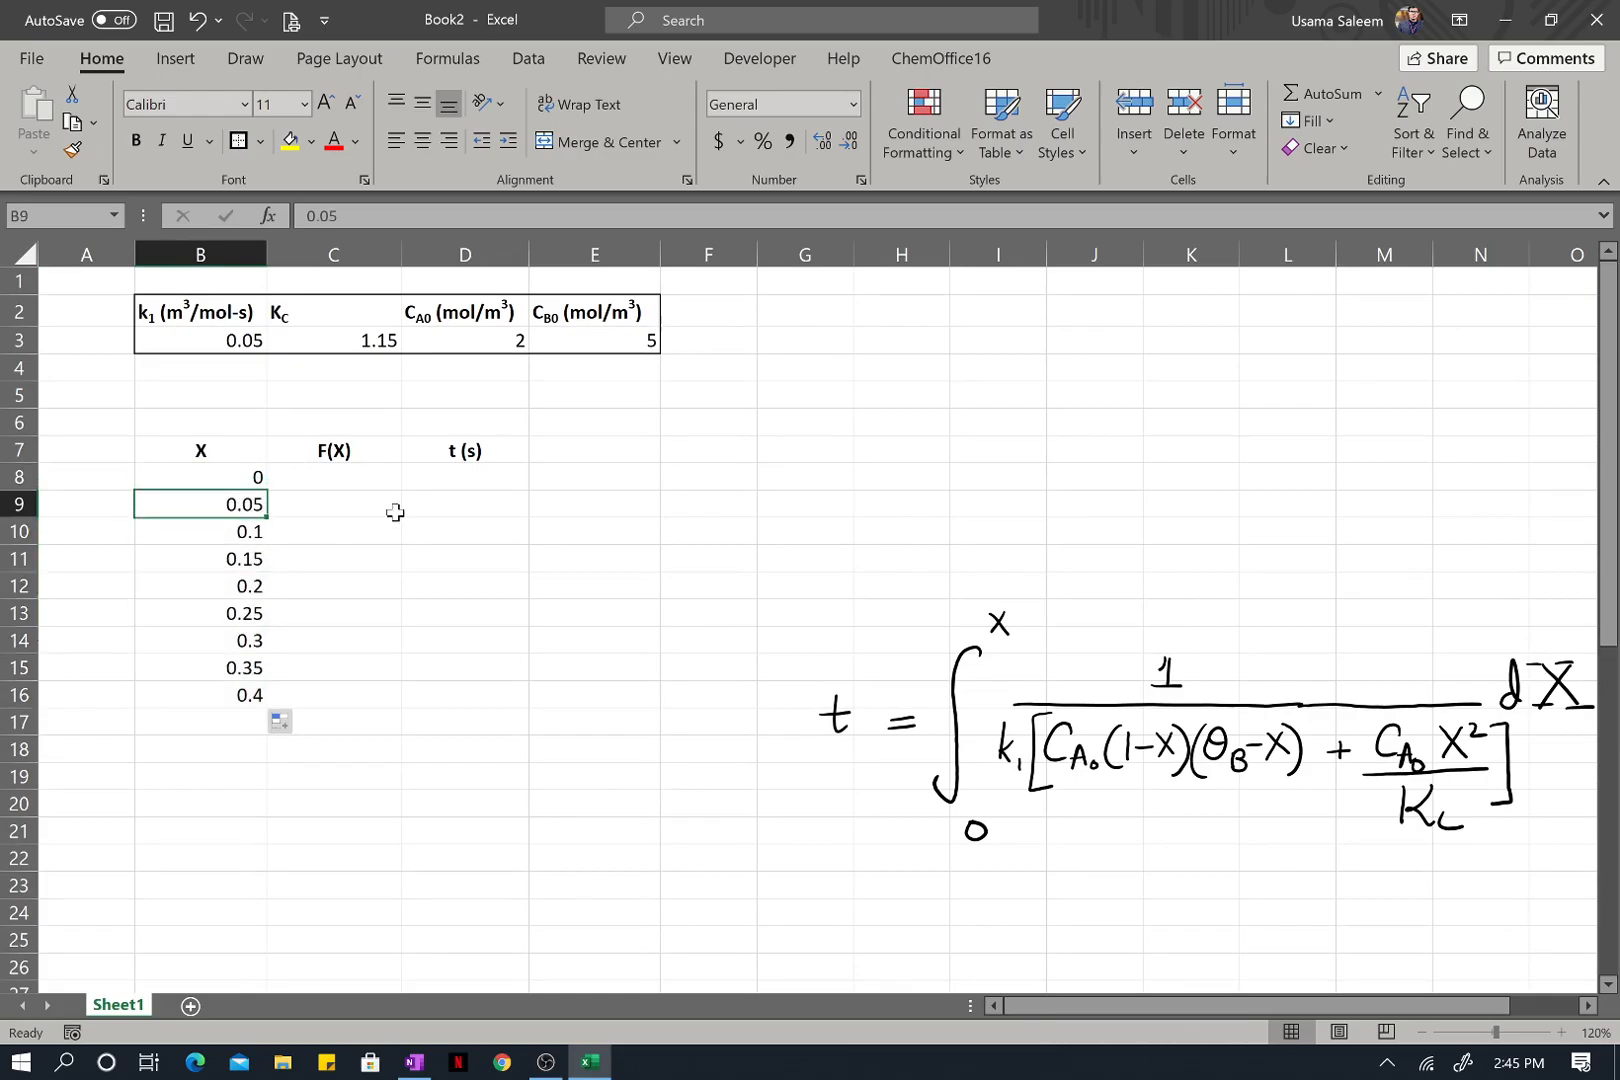
pyautogui.write('0.025')
pyautogui.press('Return')
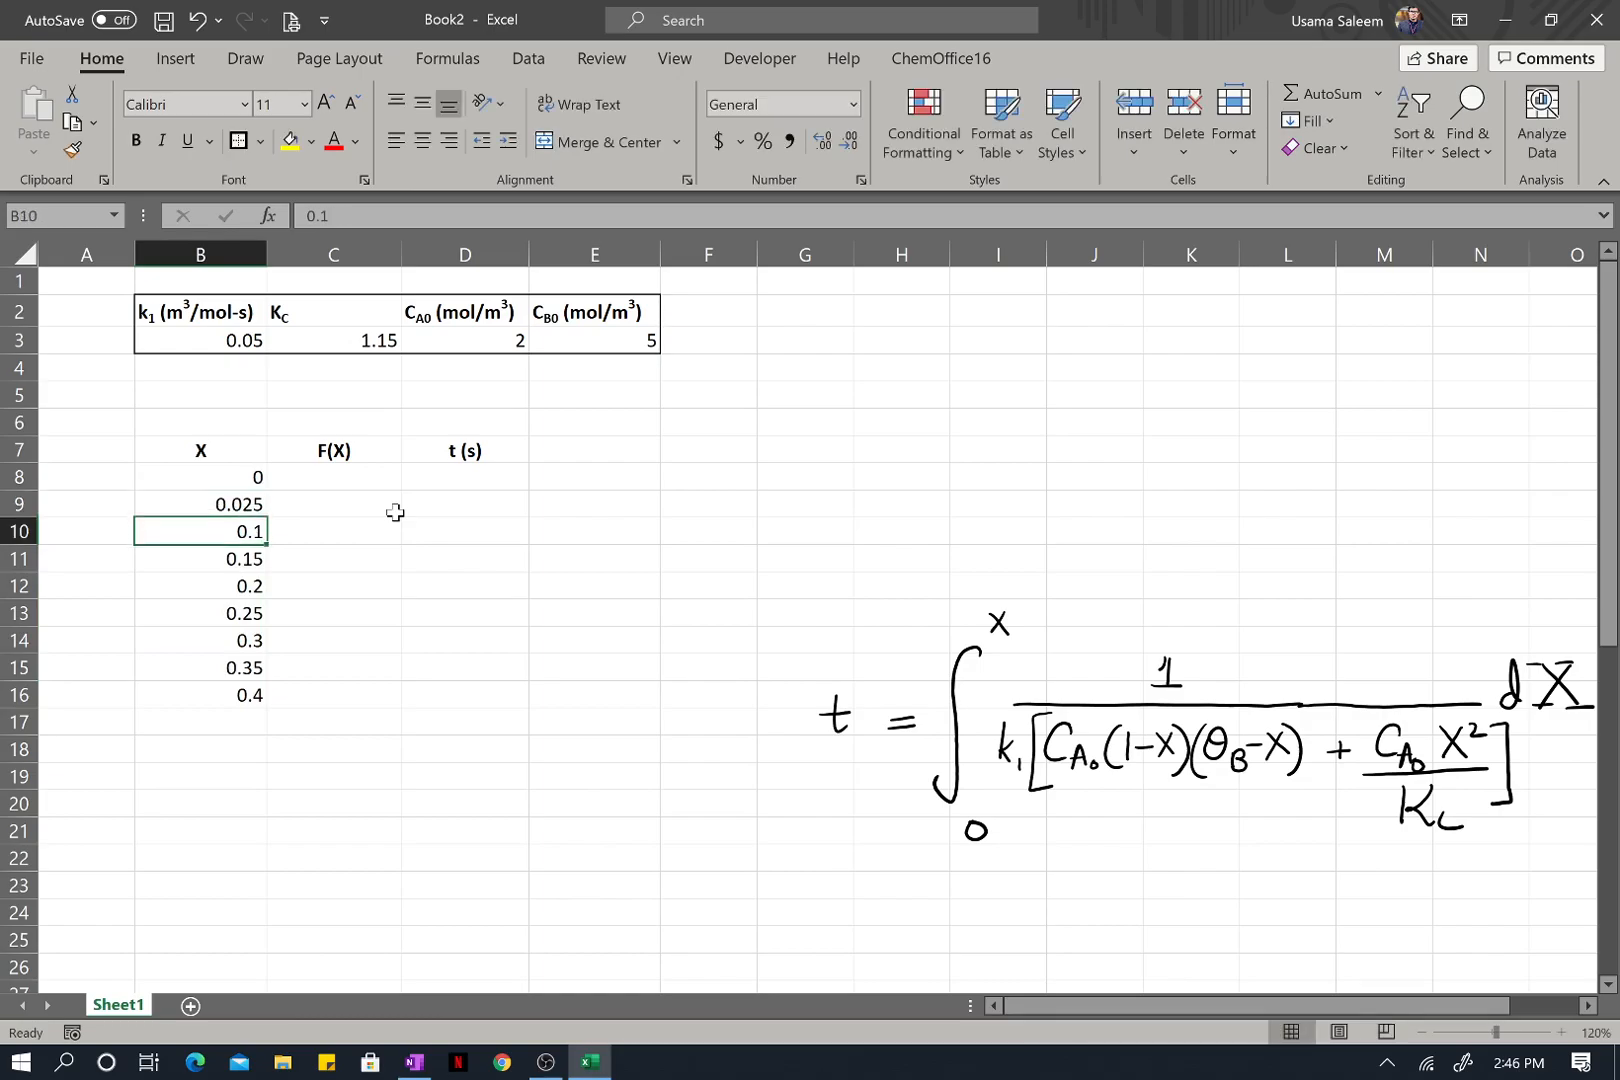
pyautogui.click(234, 485)
pyautogui.hotkey('shift', 'Down')
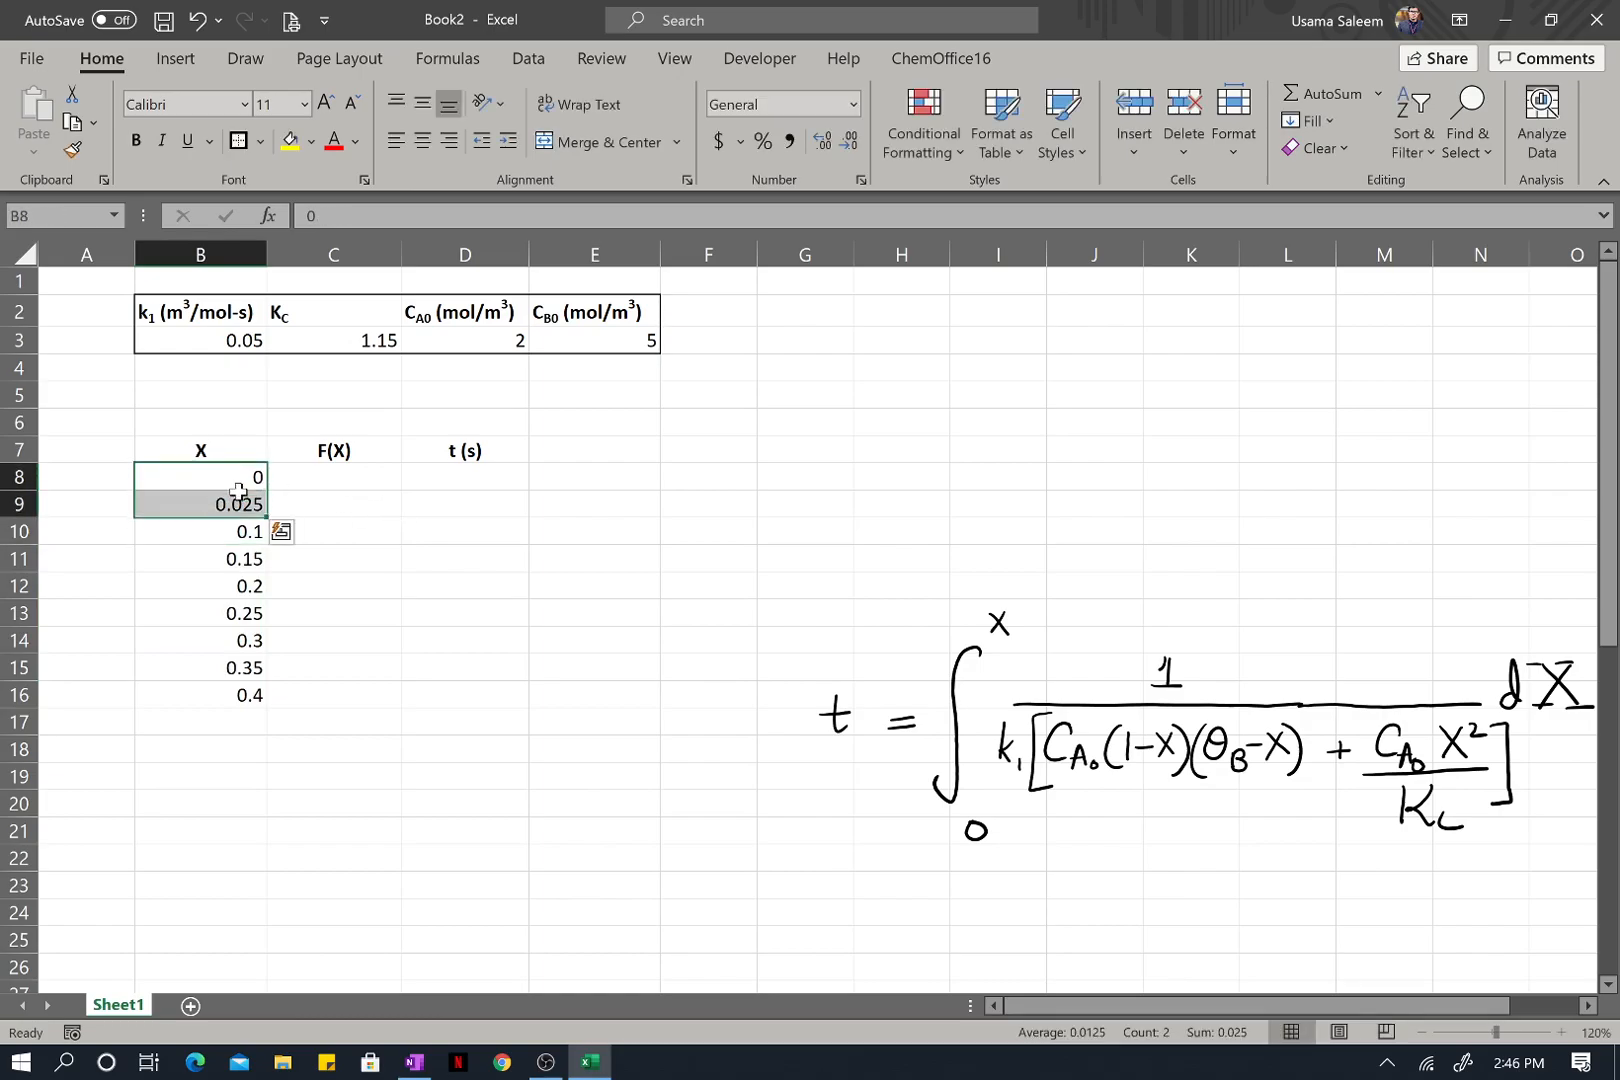
pyautogui.moveTo(267, 517); pyautogui.dragTo(266, 929)
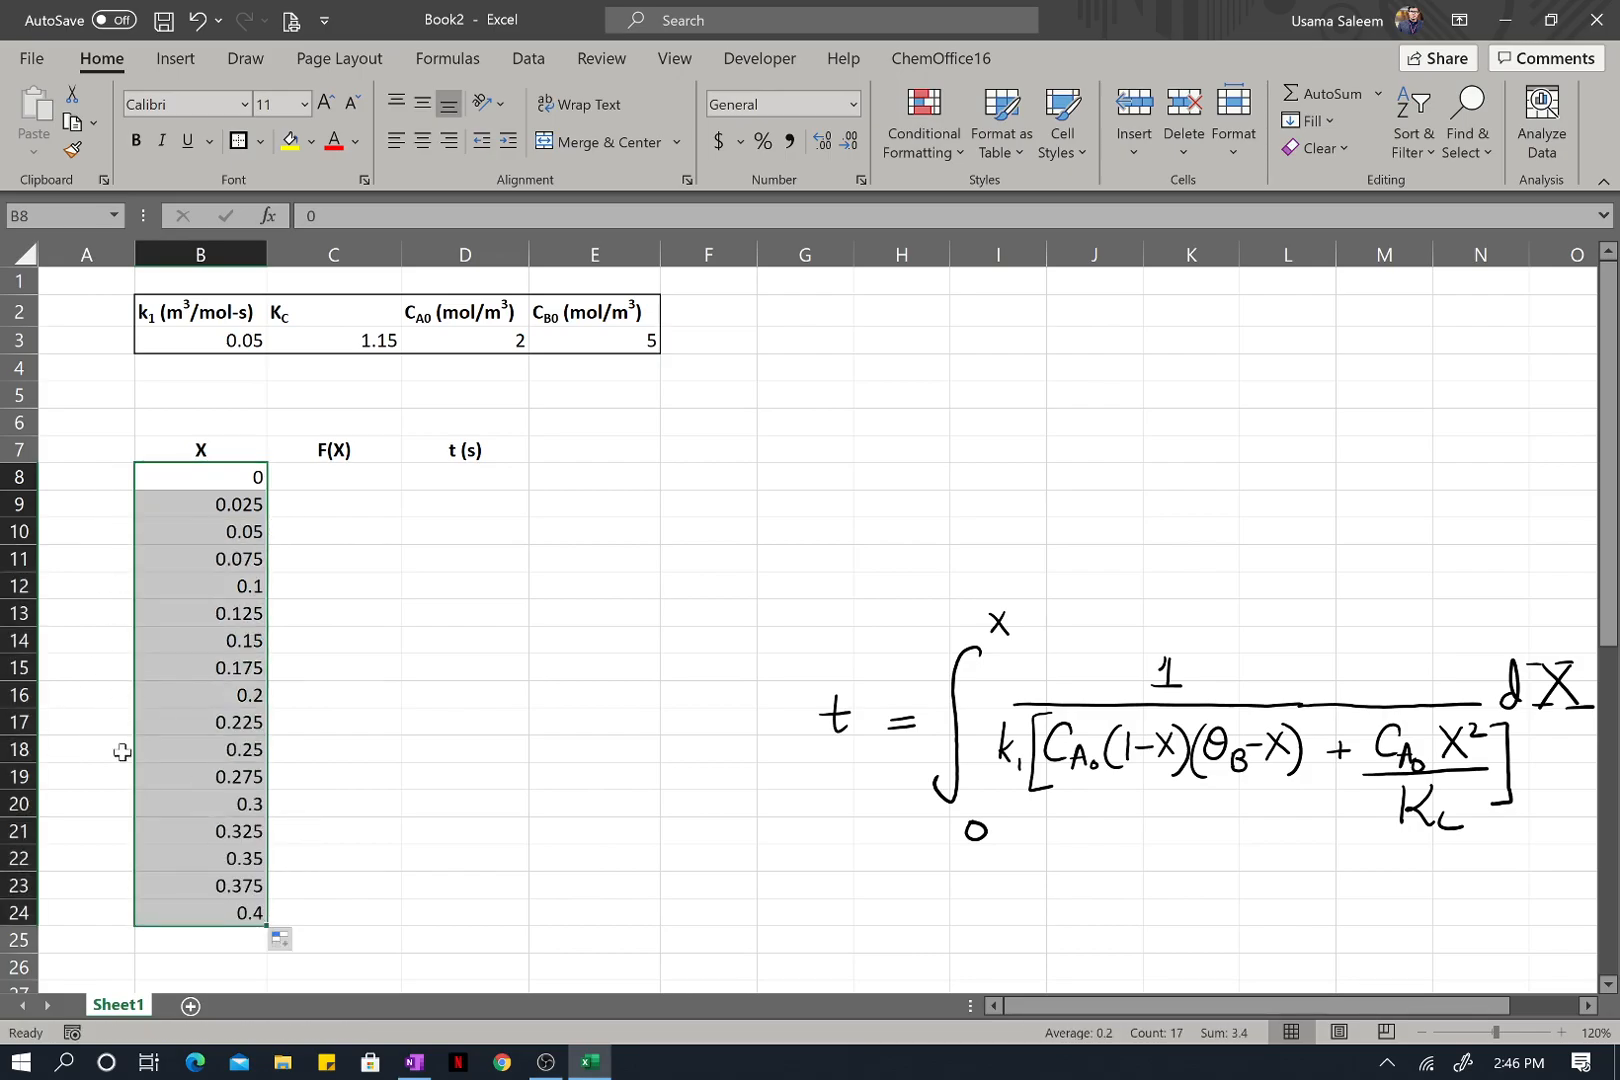
# Draw black parentheses around the integrand fraction in the handwritten equation for t.
pyautogui.click(331, 480)
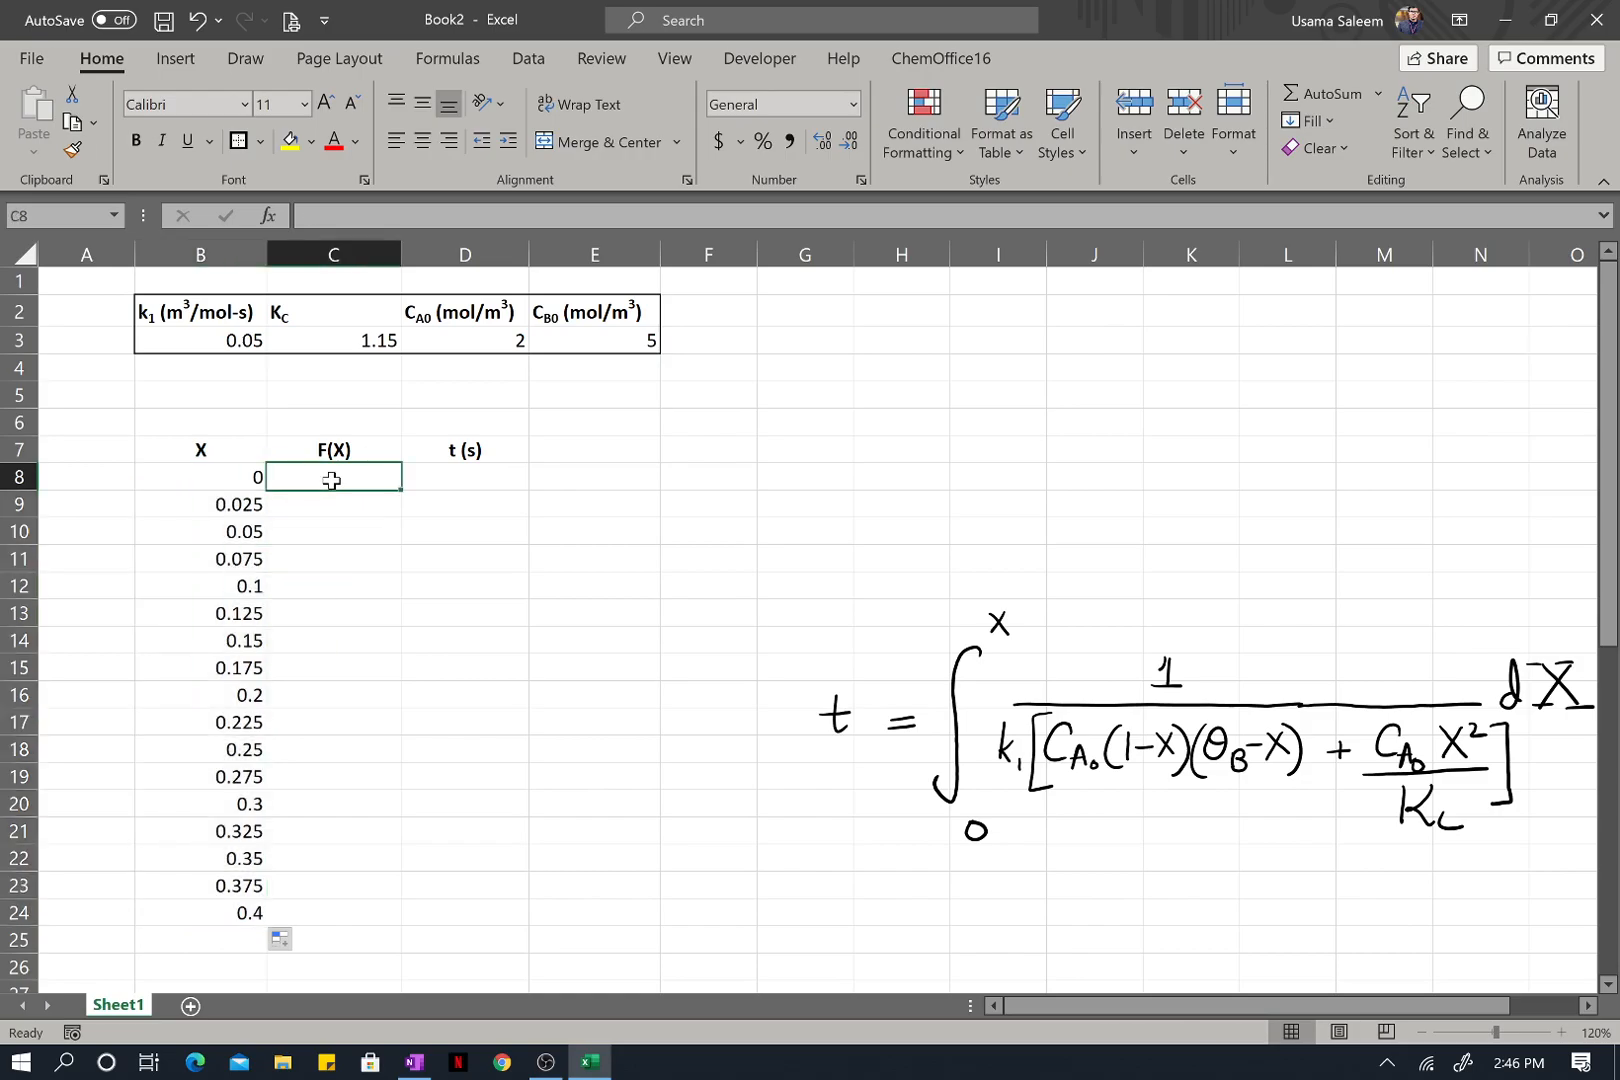
pyautogui.write('=')
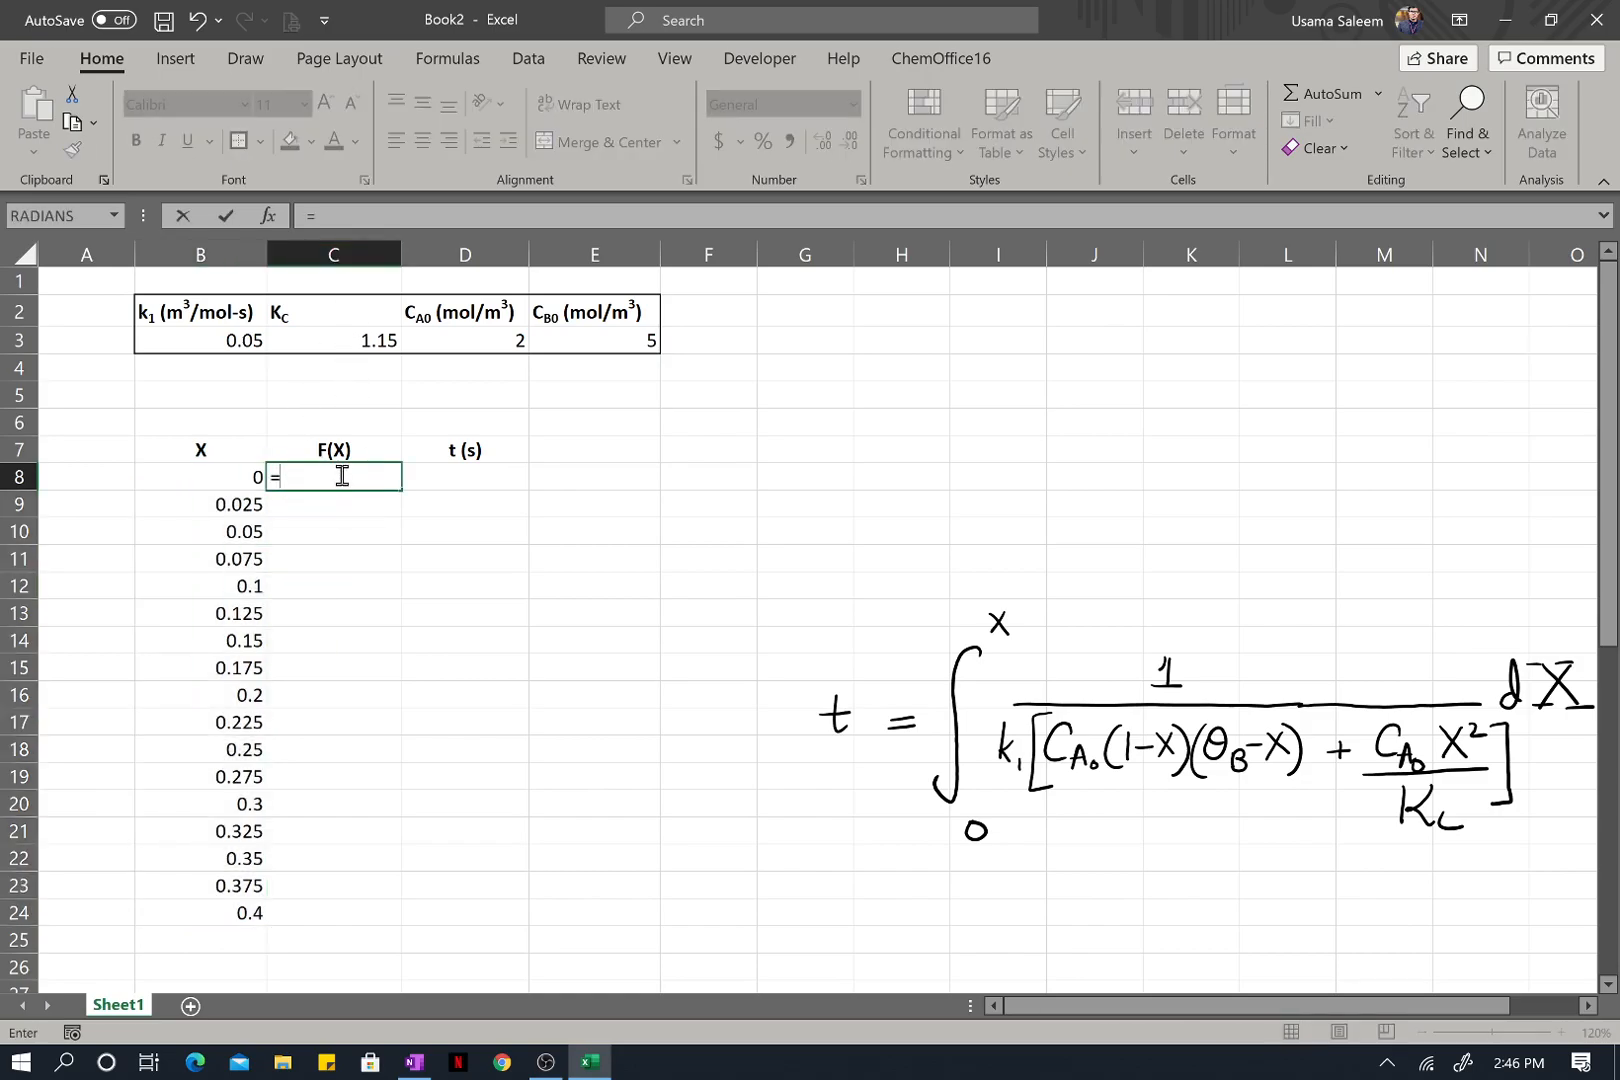
pyautogui.click(342, 476)
pyautogui.moveTo(1001, 659); pyautogui.dragTo(1016, 811)
pyautogui.moveTo(1485, 662); pyautogui.dragTo(1514, 792)
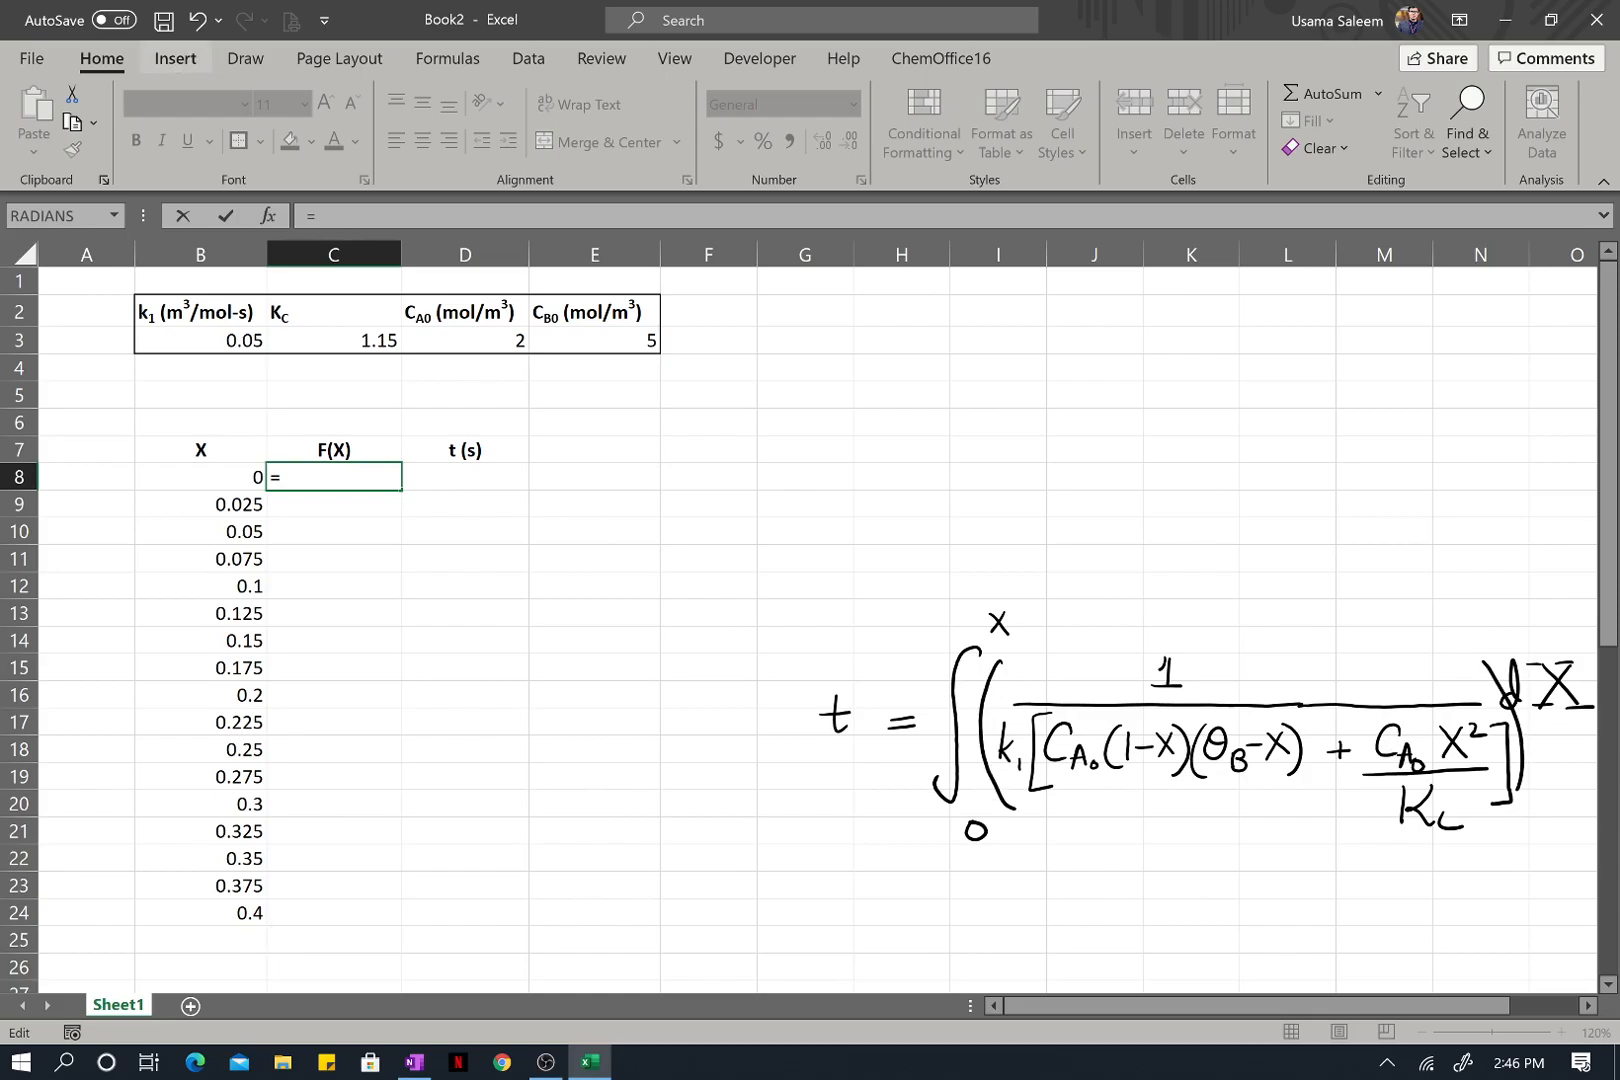
# With the red pen, draw a brace beneath the integrand and write F(X) under it.
pyautogui.click(175, 58)
pyautogui.click(245, 58)
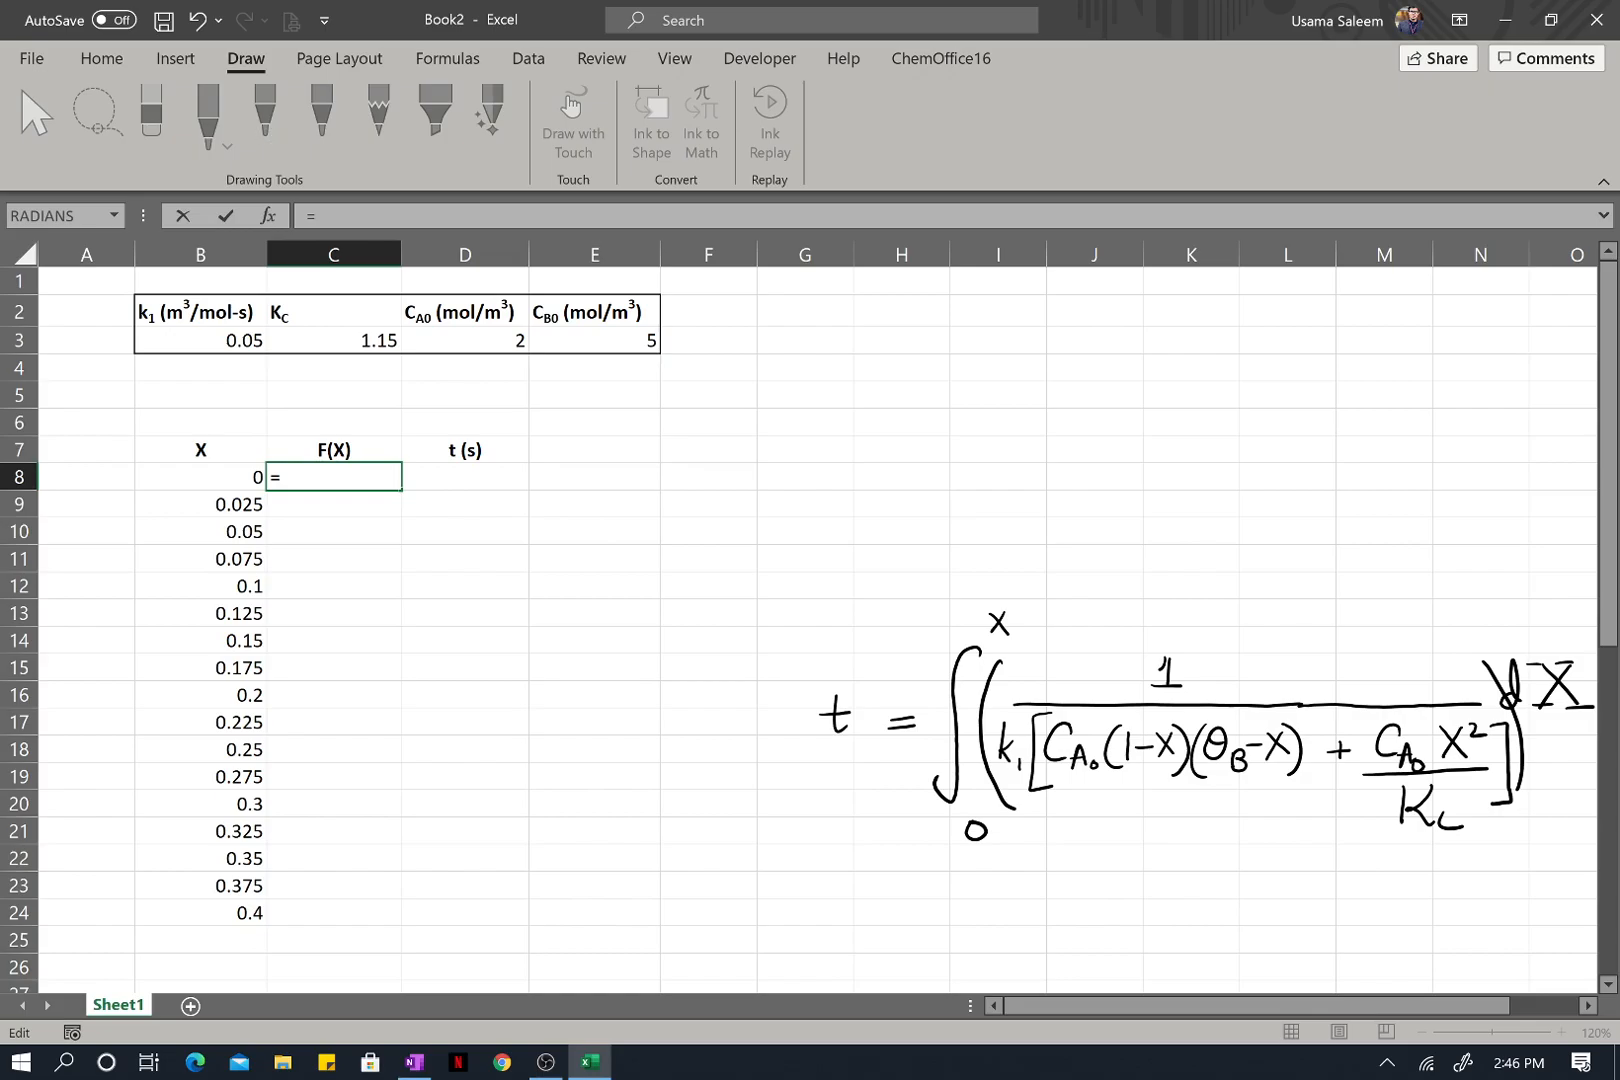
pyautogui.click(1064, 862)
pyautogui.click(623, 772)
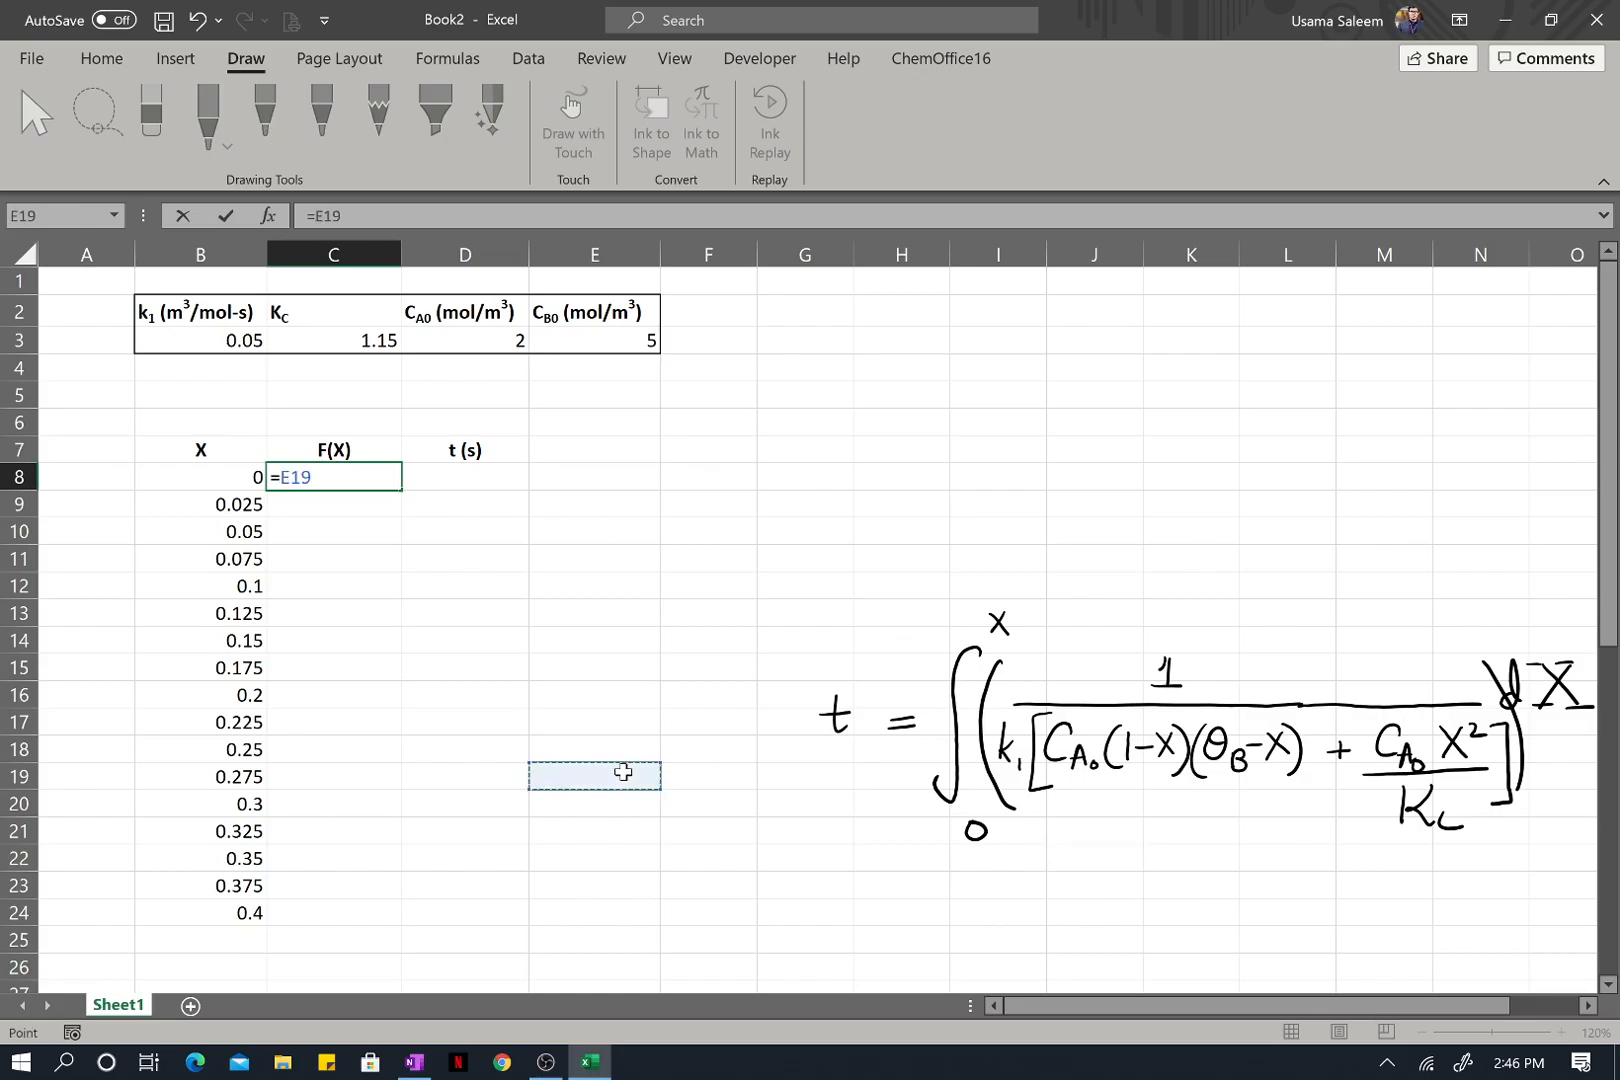
pyautogui.press('Escape')
pyautogui.click(265, 115)
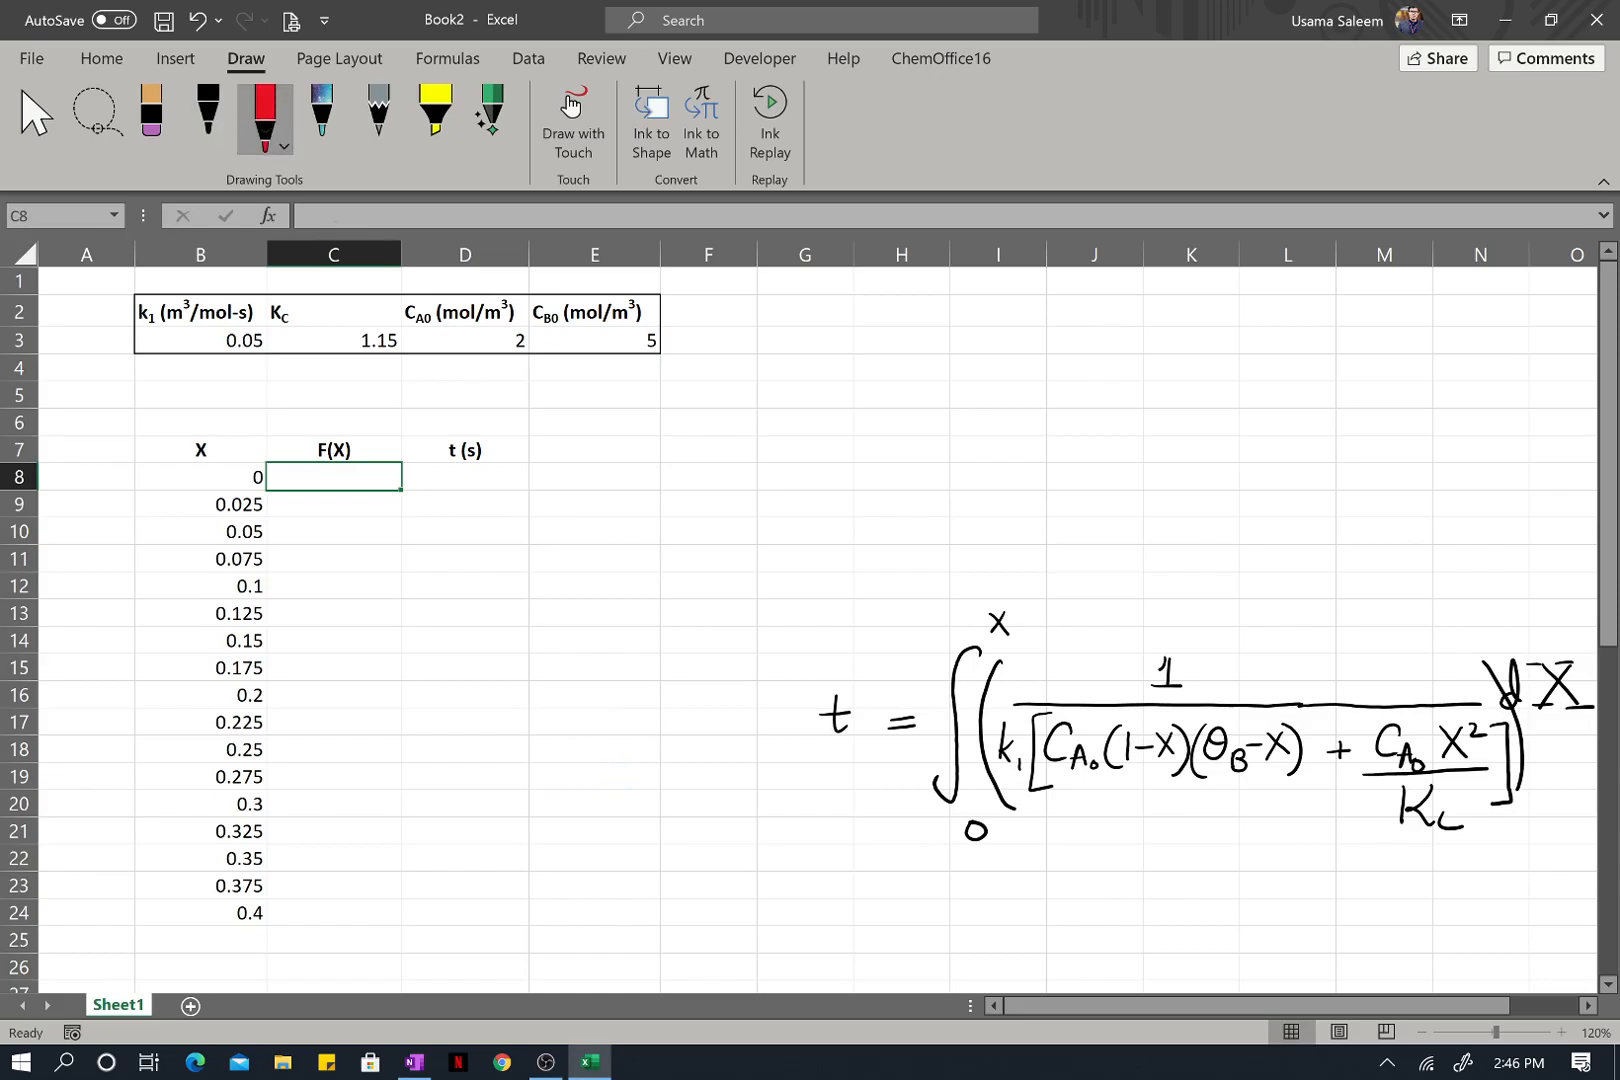
pyautogui.moveTo(1030, 822)
pyautogui.mouseDown()
pyautogui.moveTo(1195, 845)
pyautogui.moveTo(1467, 840)
pyautogui.mouseUp()
pyautogui.moveTo(1157, 885); pyautogui.dragTo(1157, 947)
pyautogui.moveTo(1157, 888)
pyautogui.mouseDown()
pyautogui.moveTo(1197, 890)
pyautogui.moveTo(1224, 954)
pyautogui.moveTo(1284, 938)
pyautogui.moveTo(1285, 886)
pyautogui.moveTo(1314, 946)
pyautogui.mouseUp()
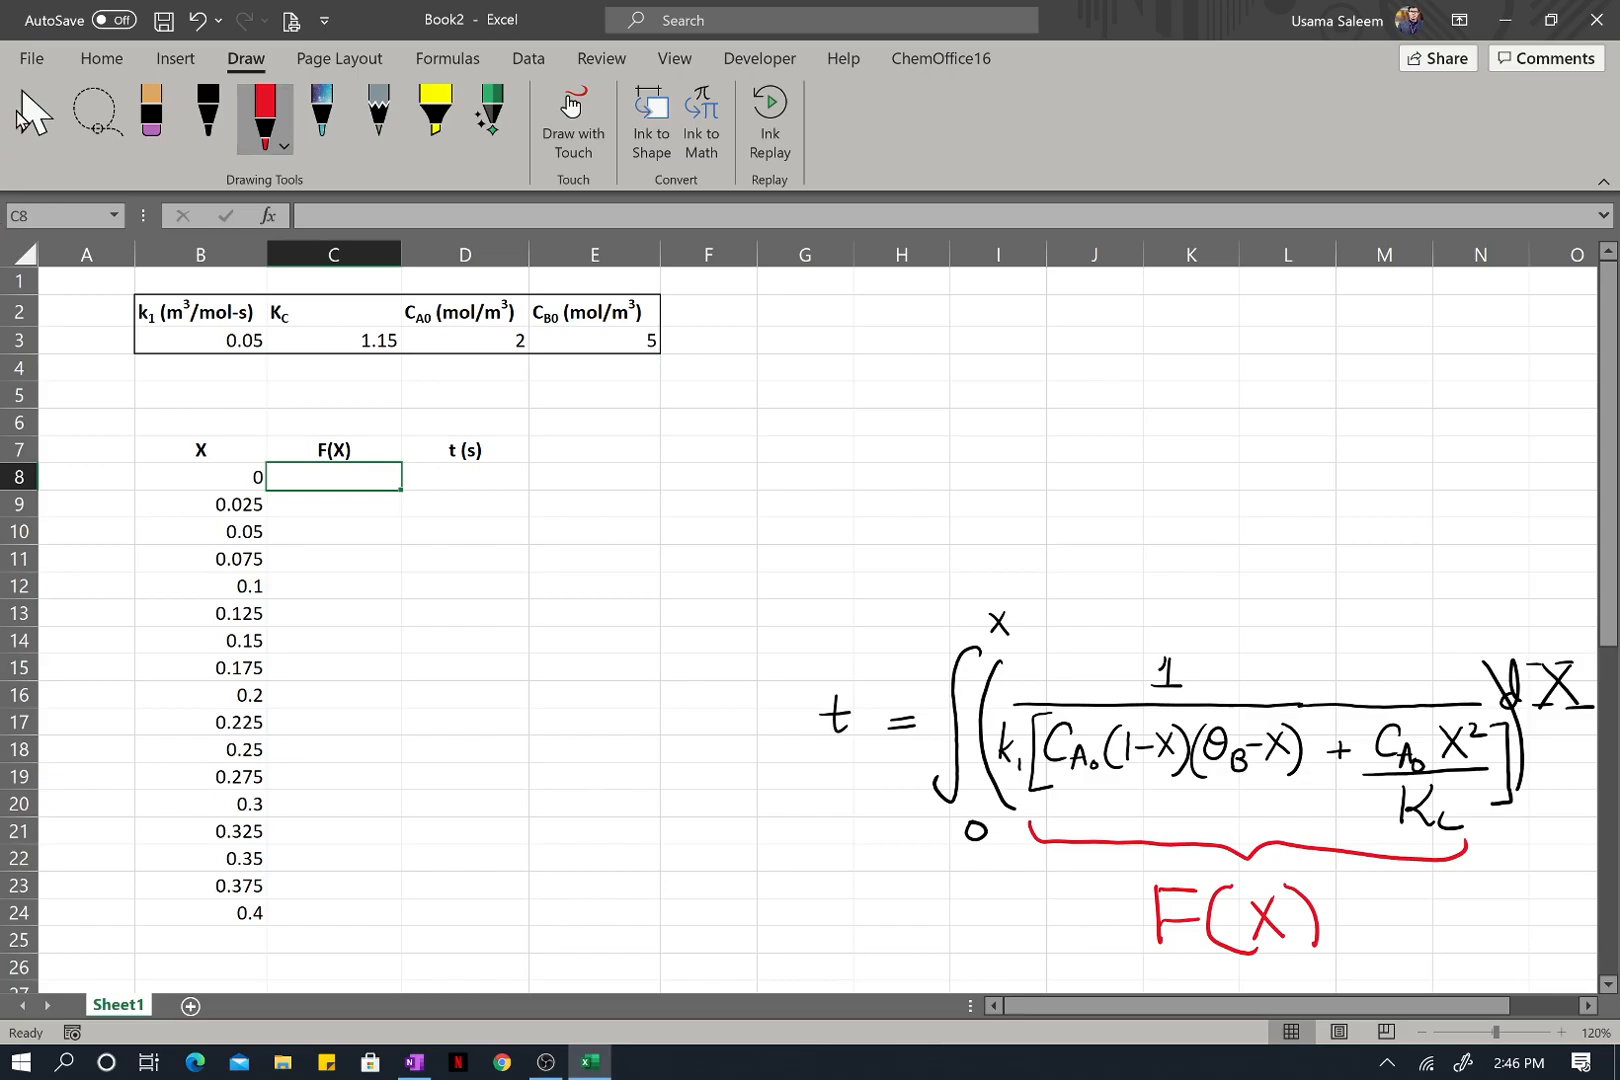
# Begin the F(X) formula in C8 with =1/($B$3)/($D$3*(1-B8)*(.
pyautogui.write('=')
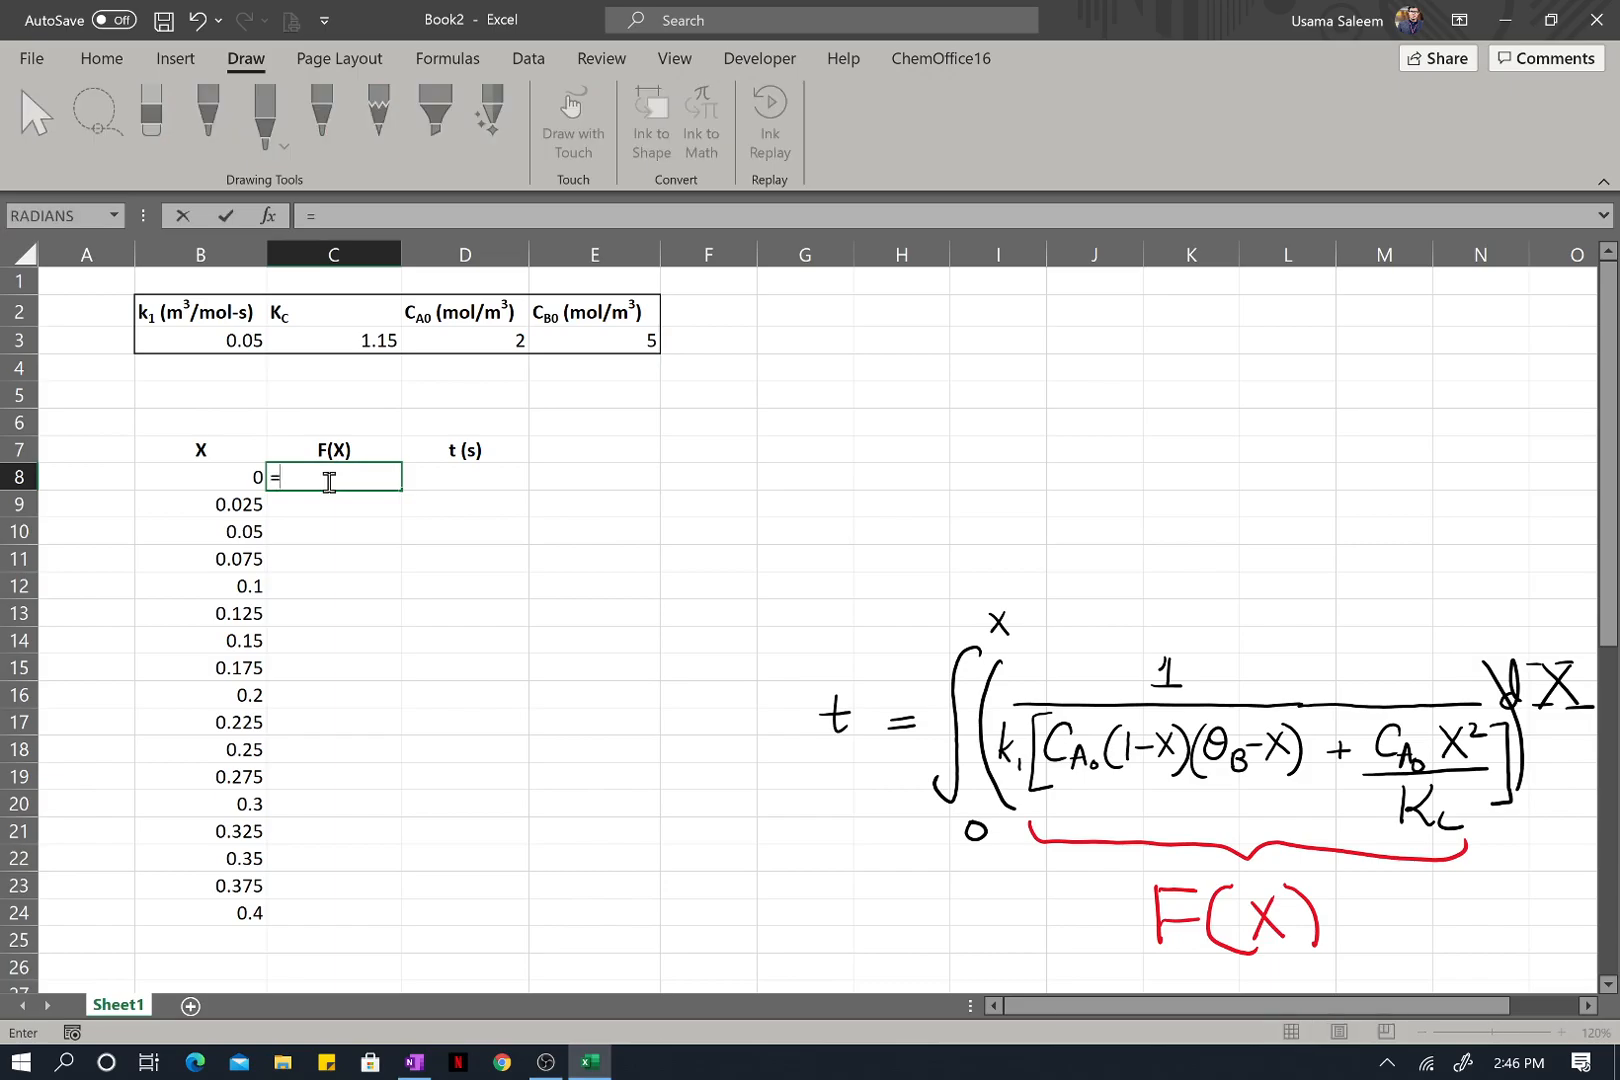
pyautogui.write('1/(')
pyautogui.click(233, 344)
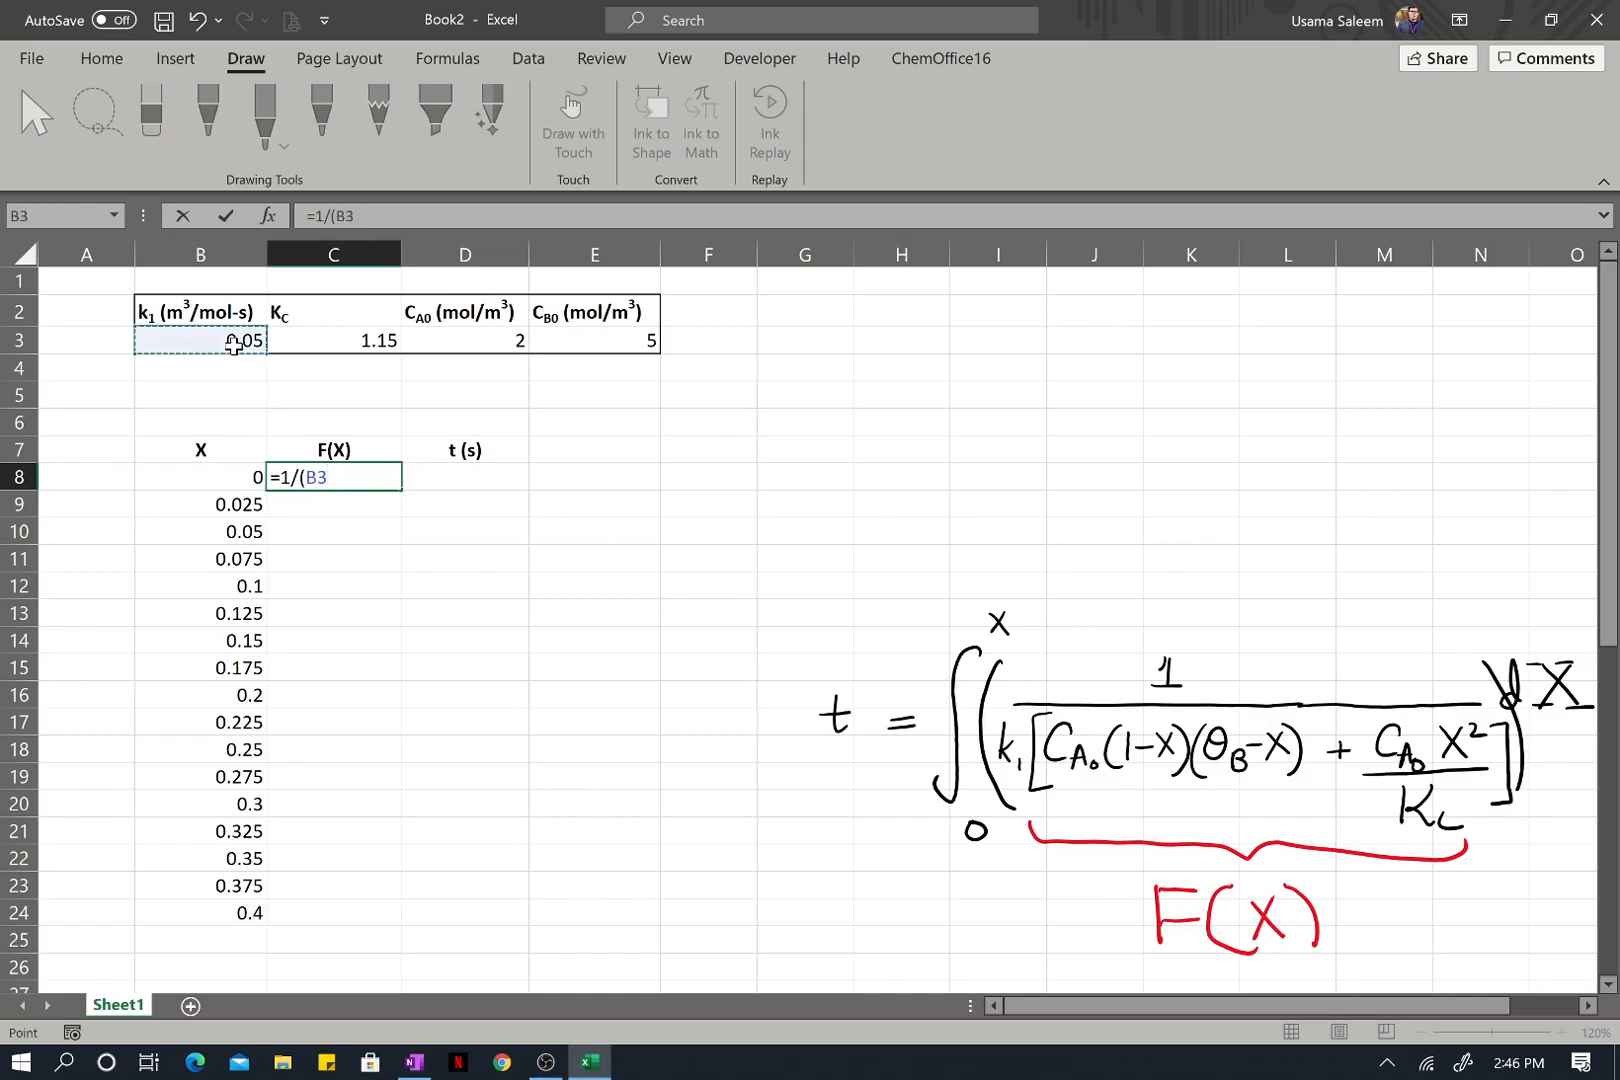
pyautogui.press('F4')
pyautogui.write(')/(')
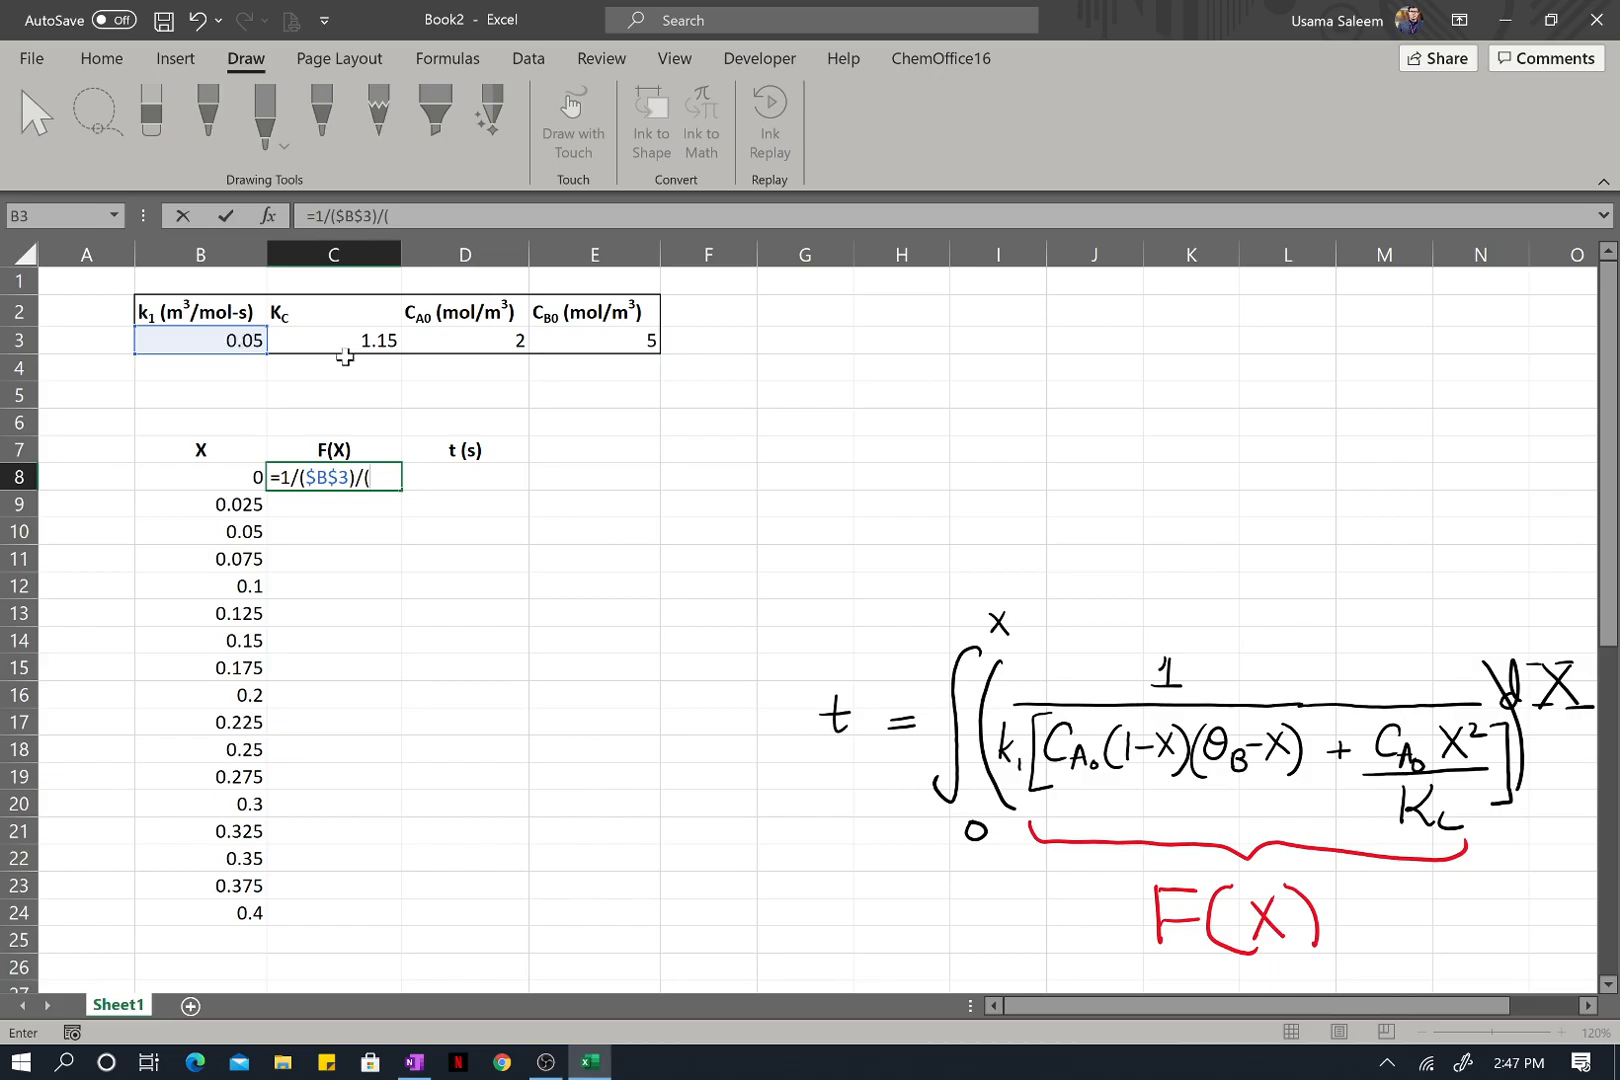
pyautogui.click(440, 340)
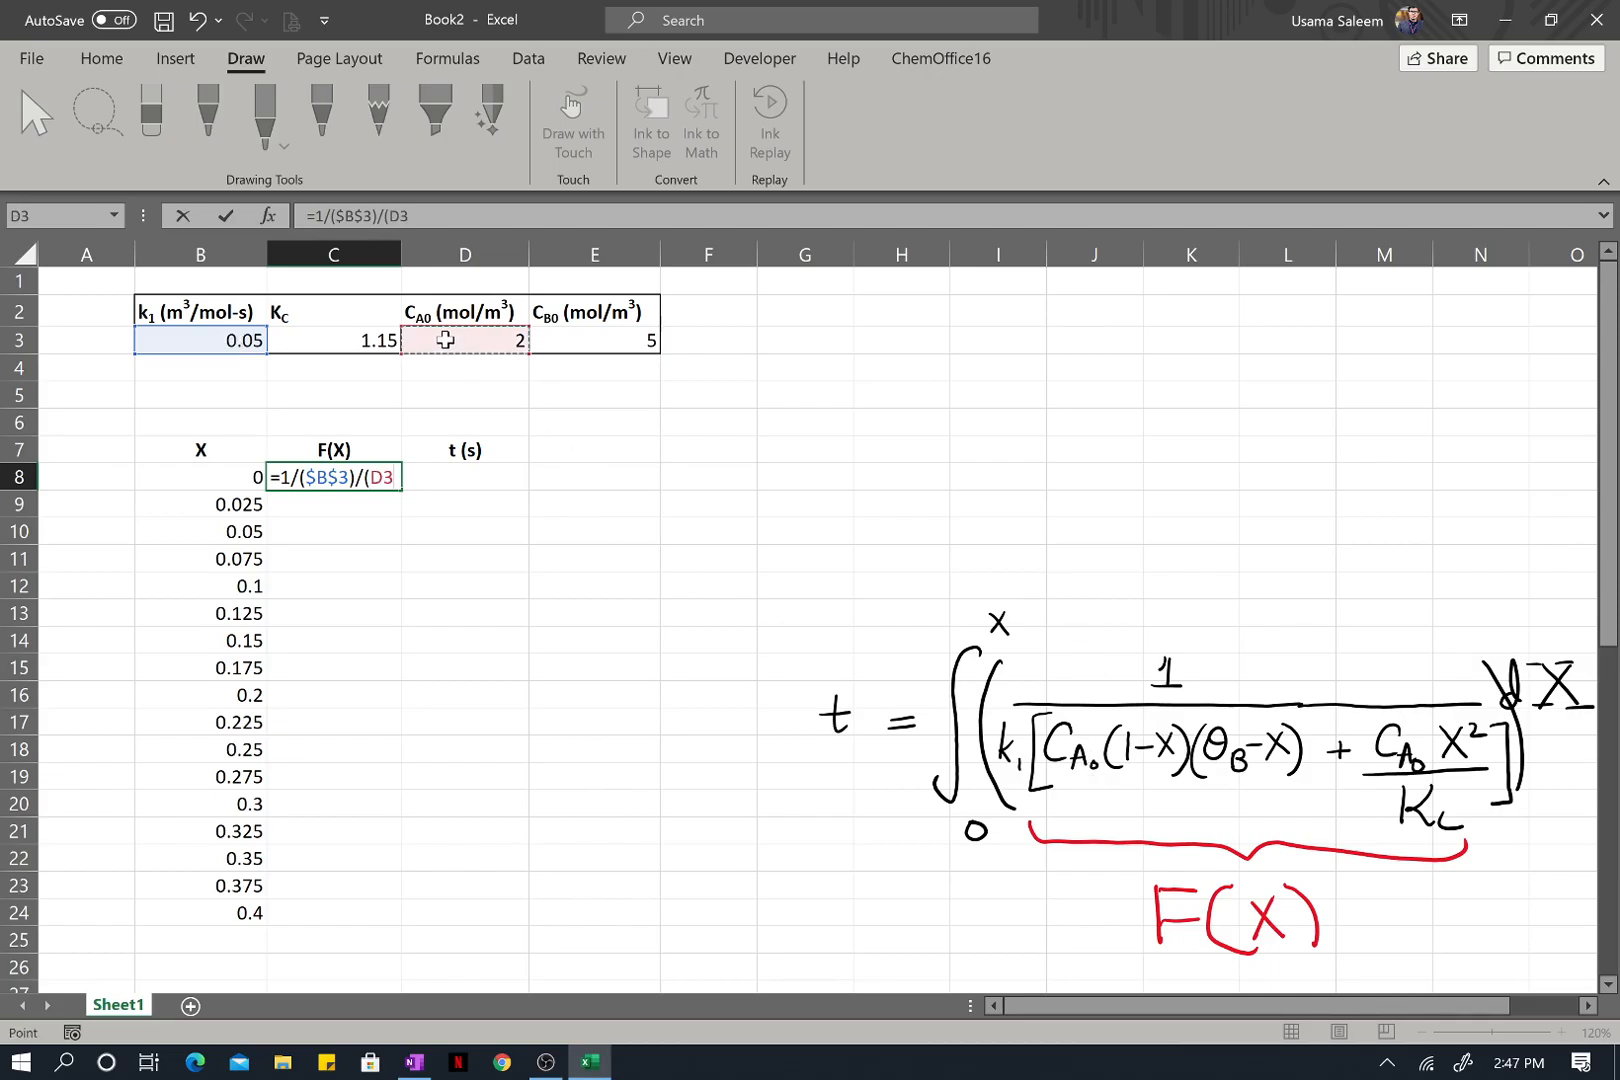
pyautogui.press('F4')
pyautogui.write('*(1-')
pyautogui.click(238, 479)
pyautogui.write(')*(')
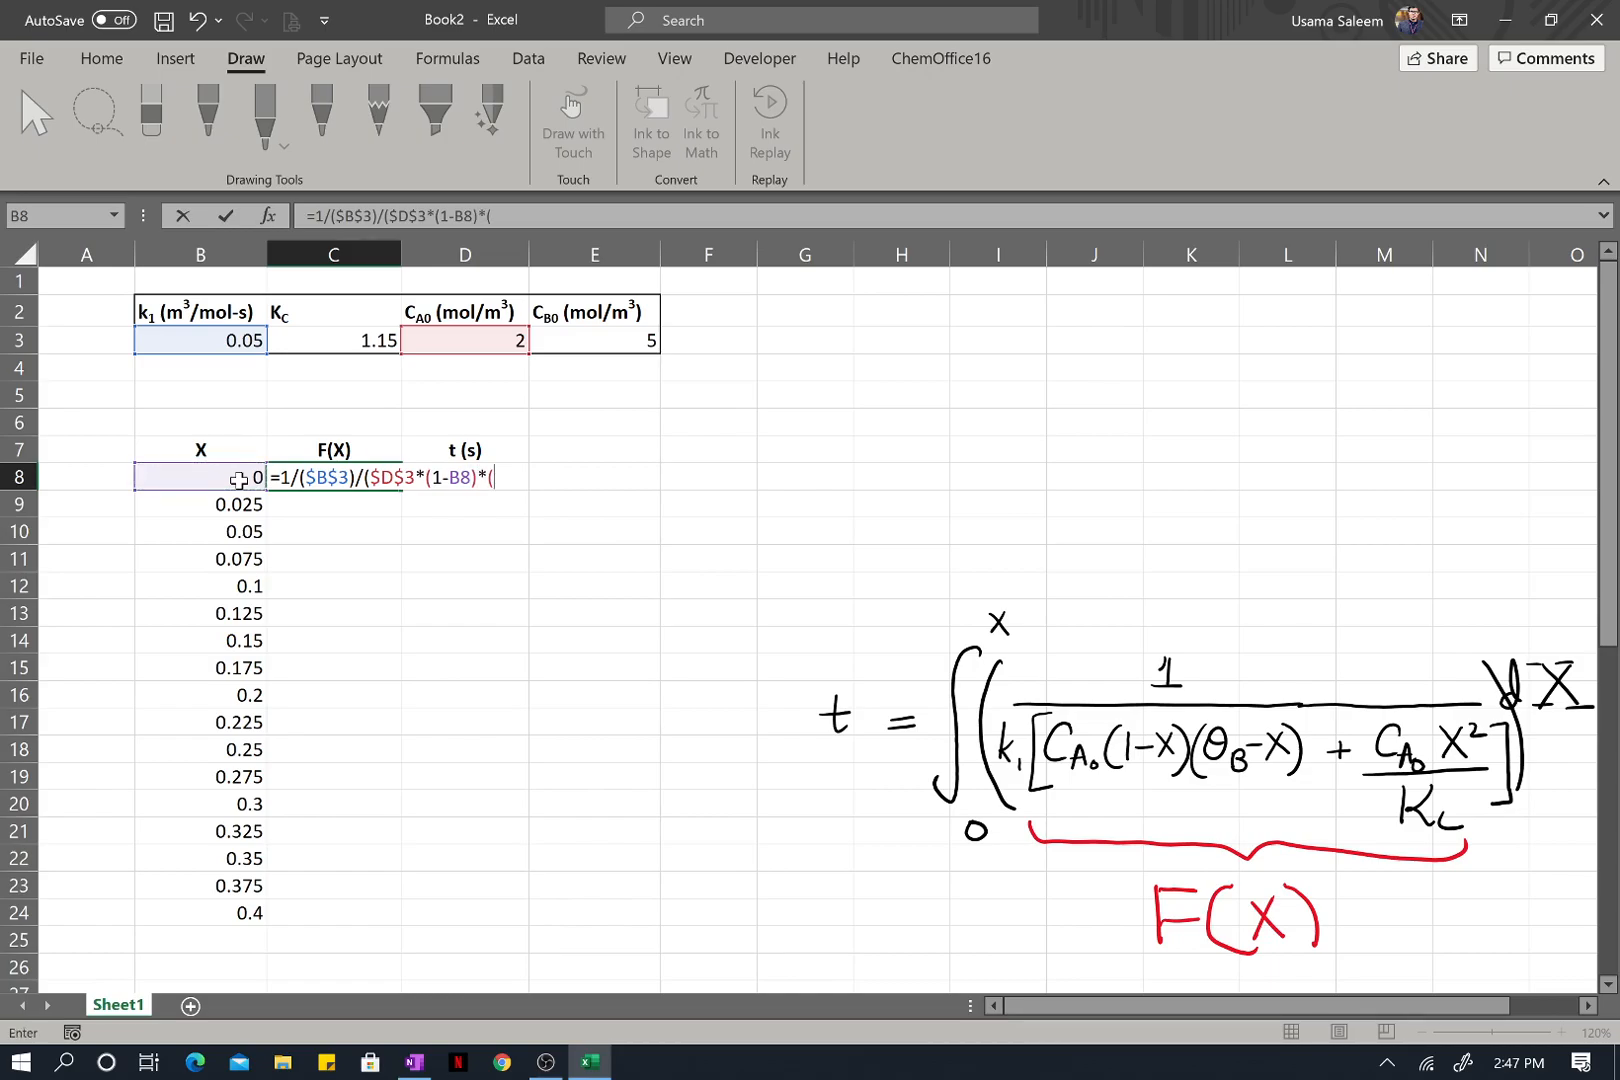
# Continue the C8 formula with the factor $E$3/$D$3-B8 and close its parenthesis.
pyautogui.click(571, 342)
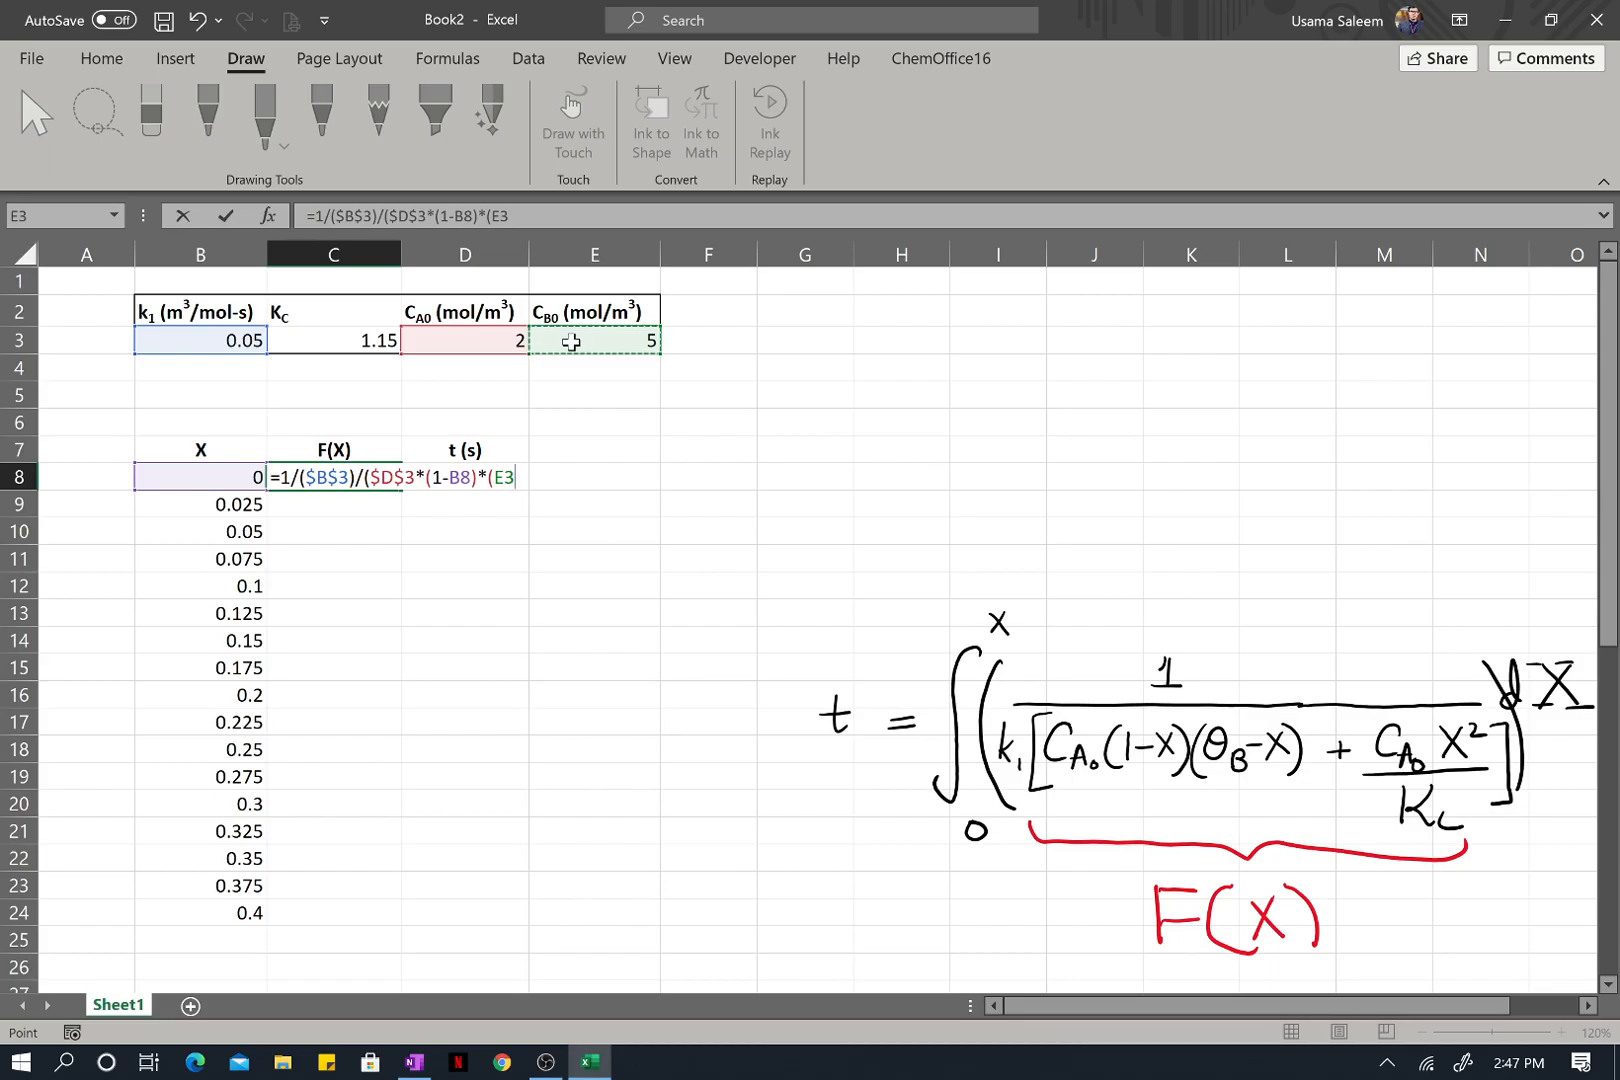
pyautogui.press('F4')
pyautogui.write('/')
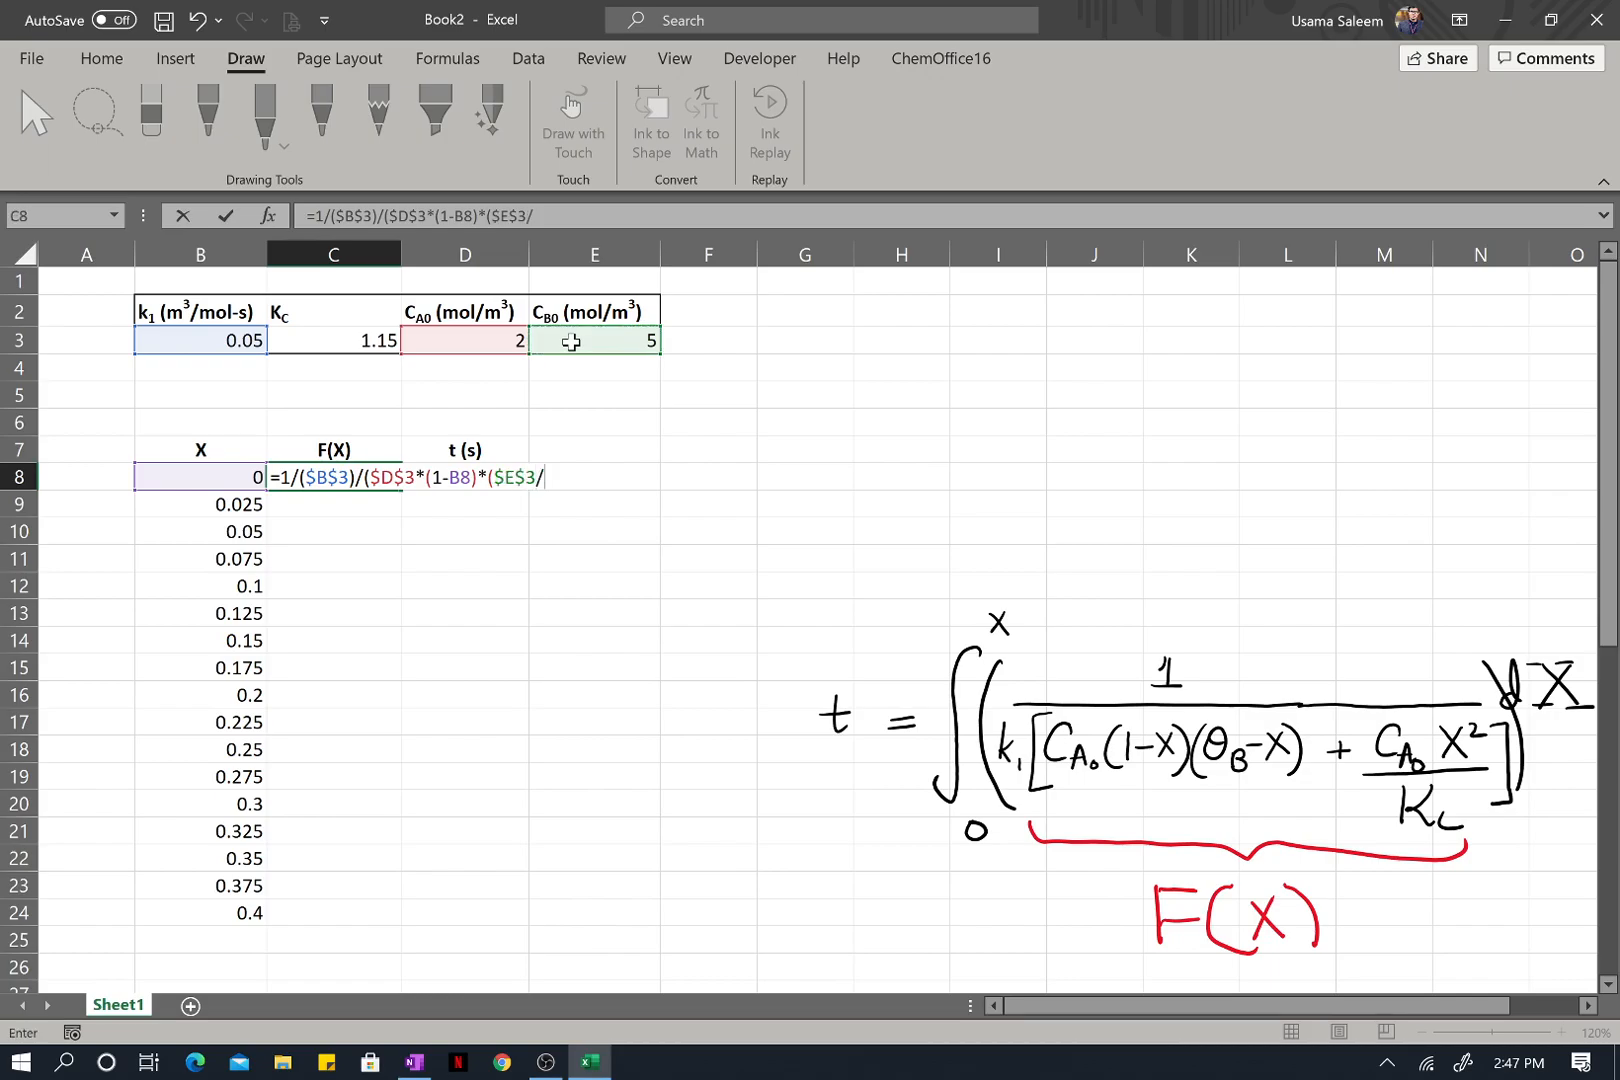
pyautogui.click(491, 341)
pyautogui.press('F4')
pyautogui.write('-')
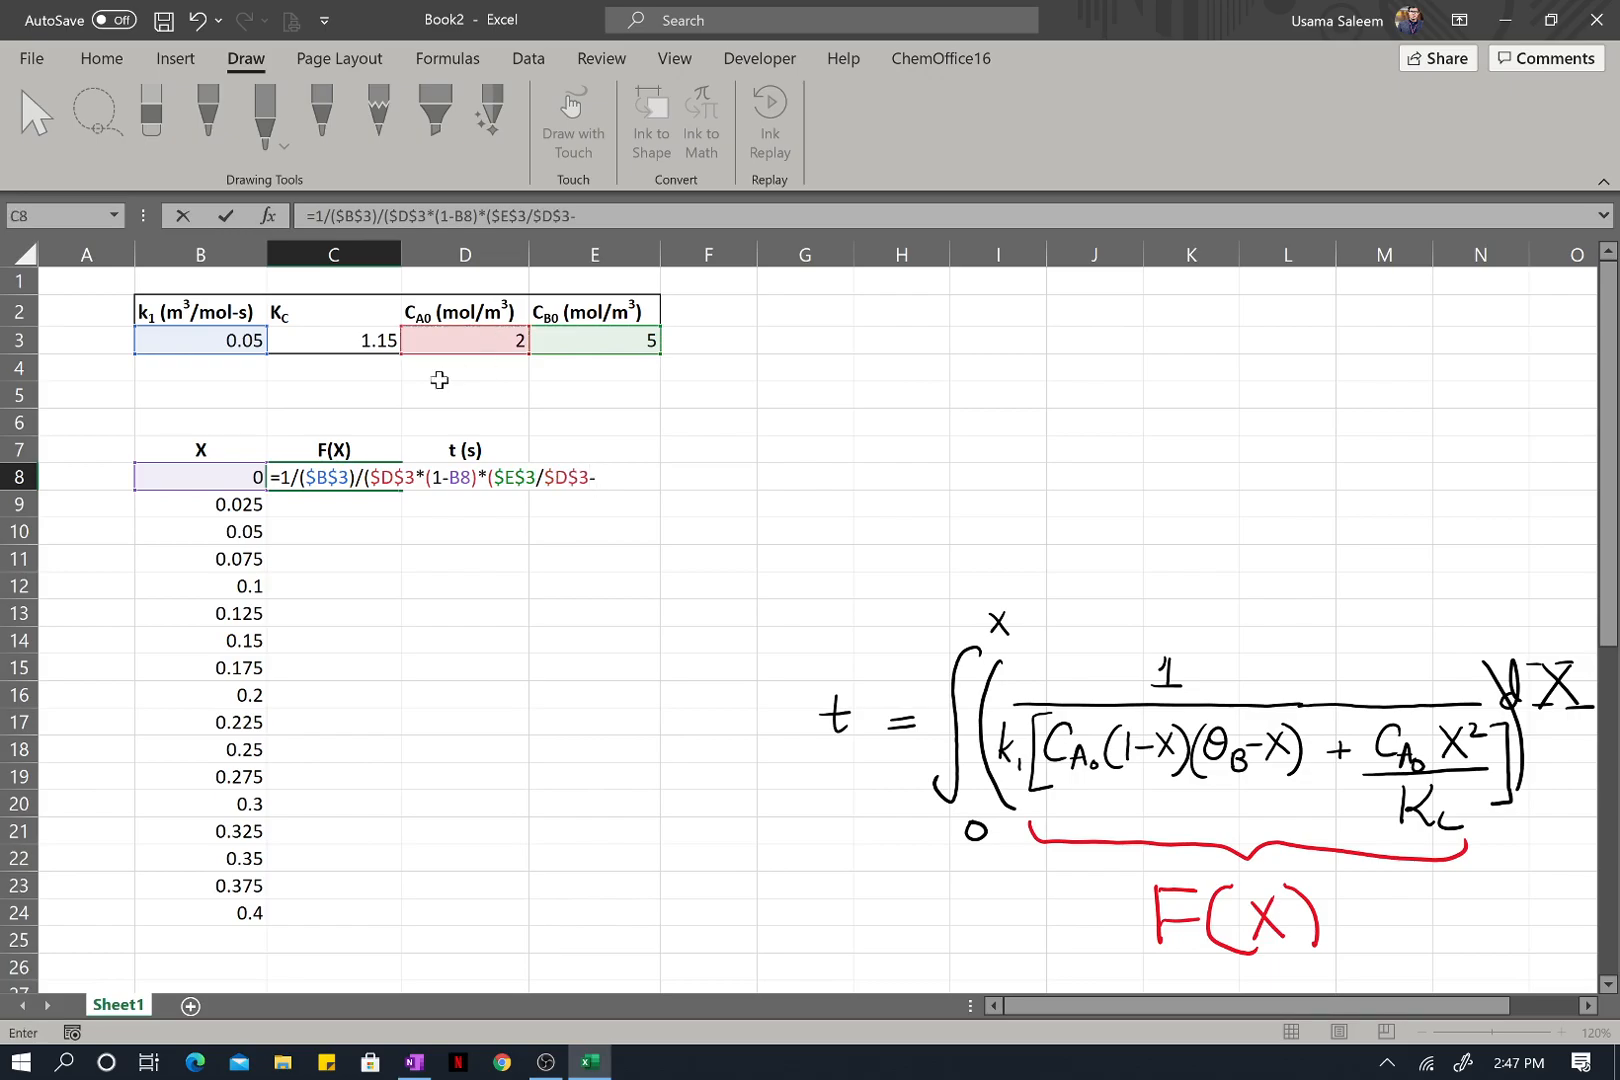
pyautogui.click(216, 481)
pyautogui.write(')')
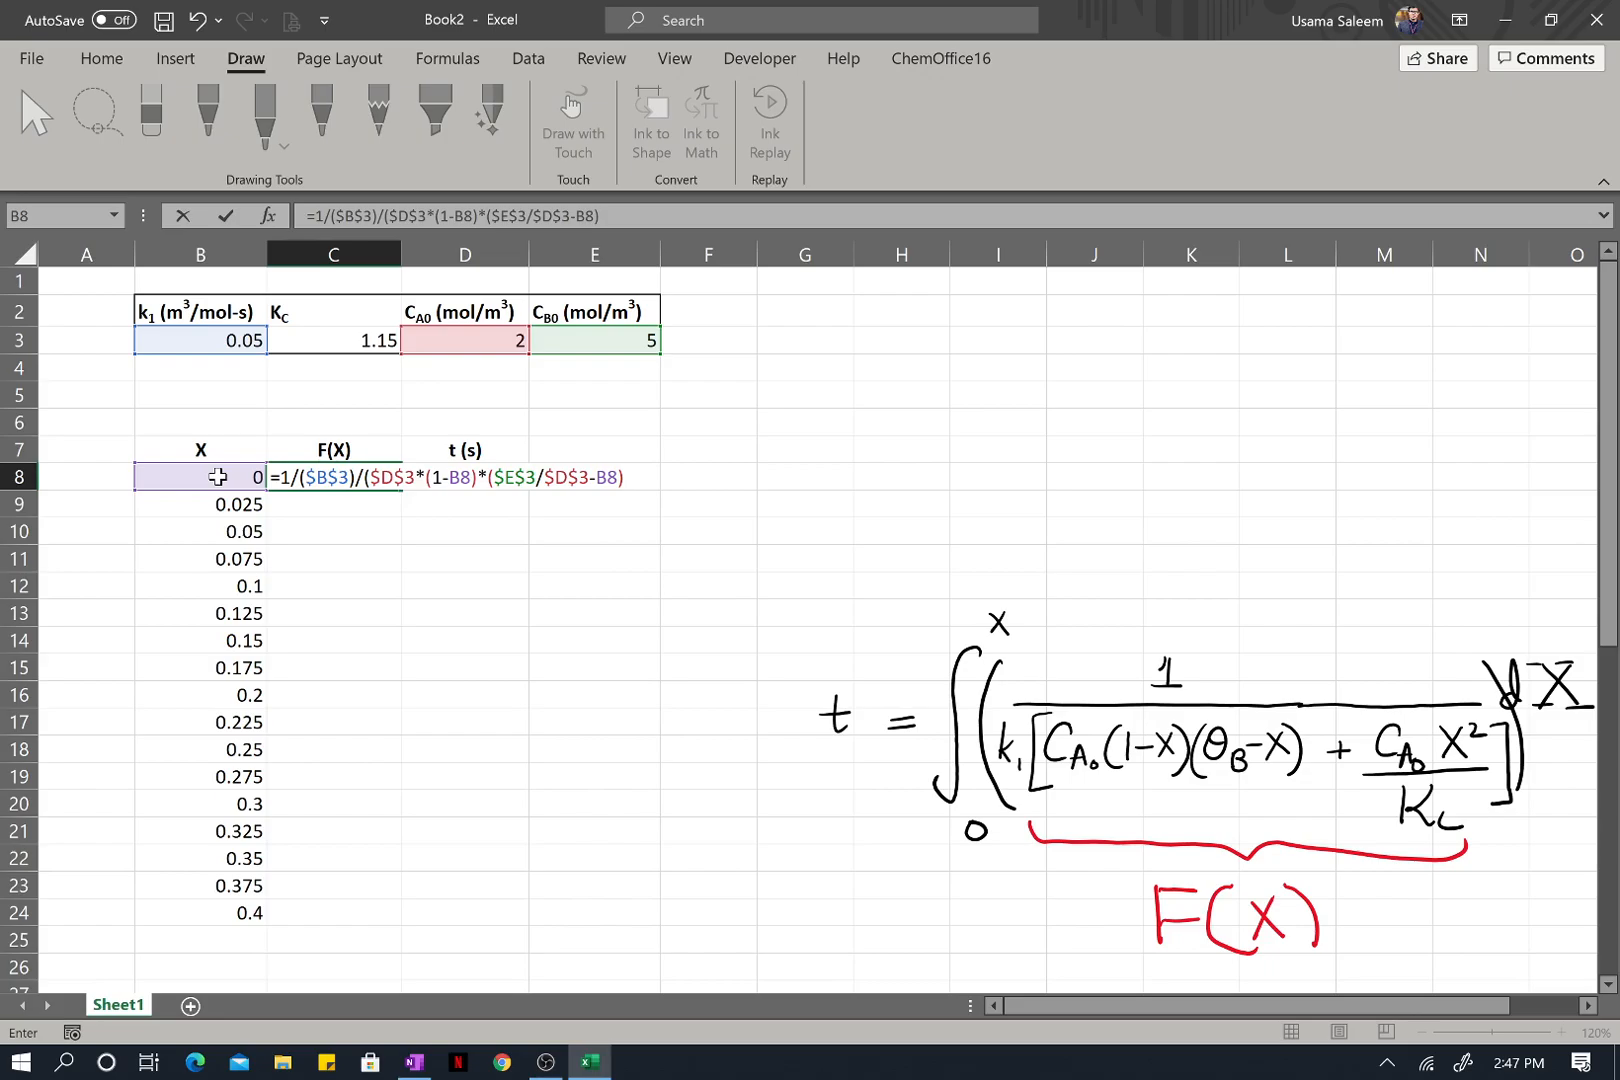
pyautogui.write('+')
pyautogui.click(471, 336)
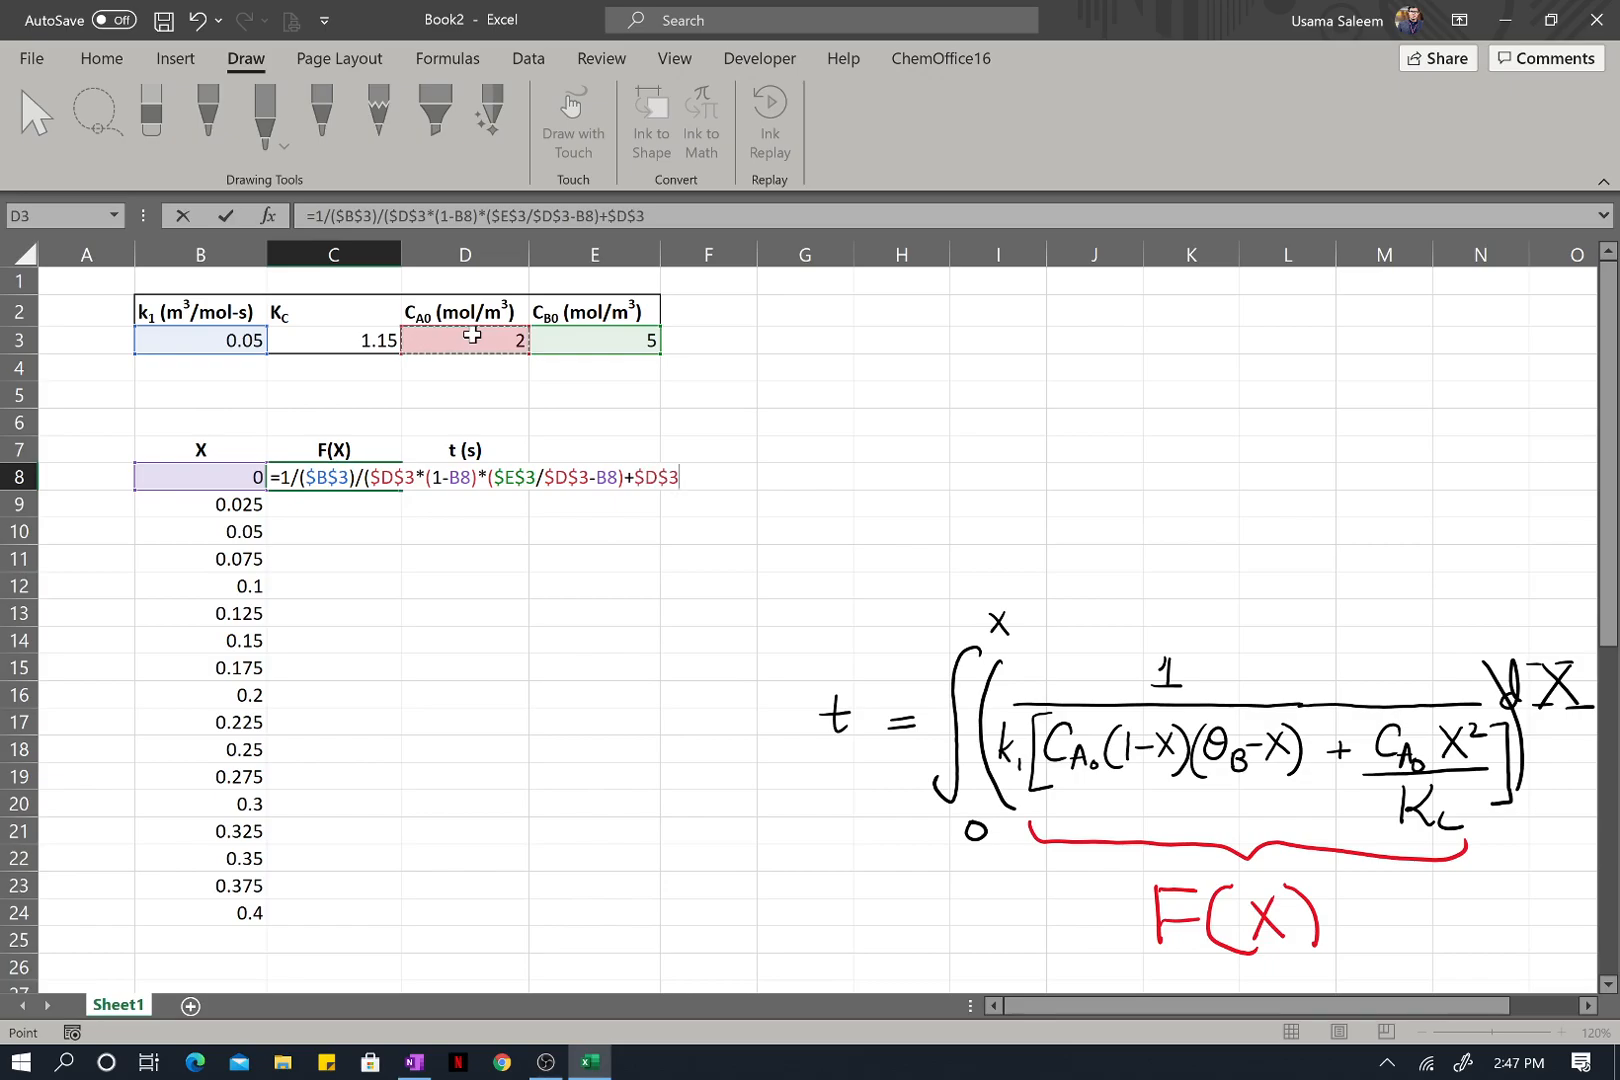
pyautogui.click(236, 477)
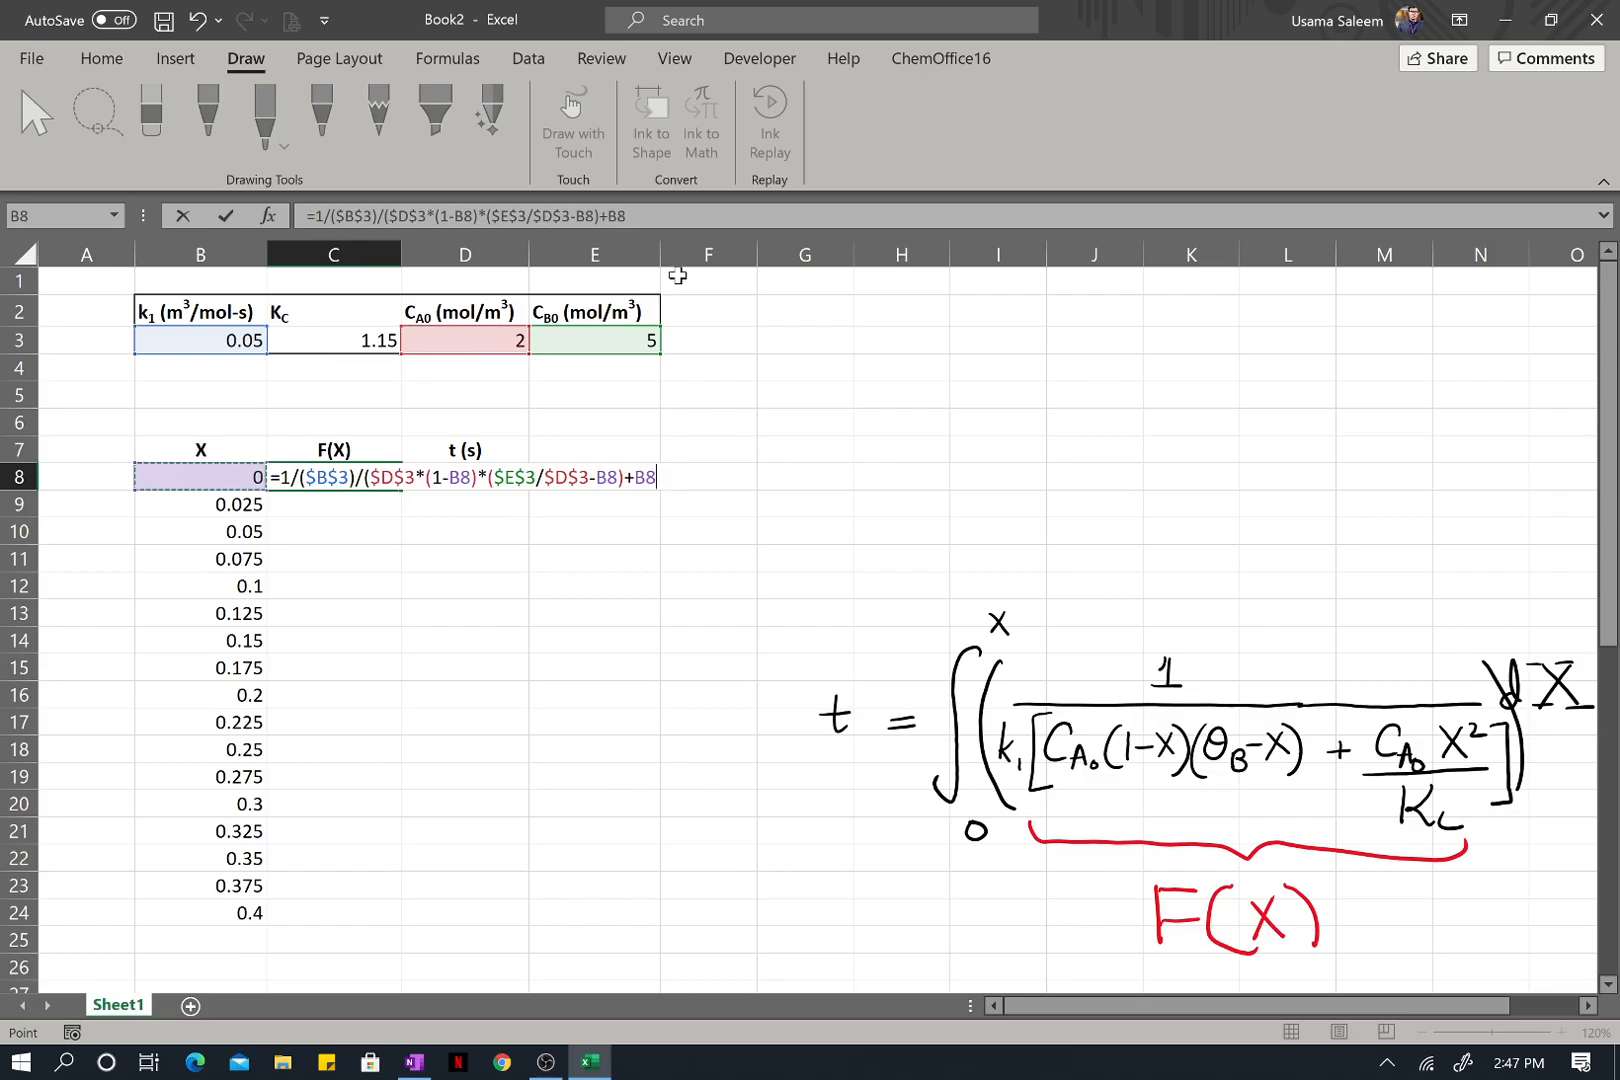
pyautogui.press('BackSpace')
pyautogui.press('BackSpace')
pyautogui.press('BackSpace')
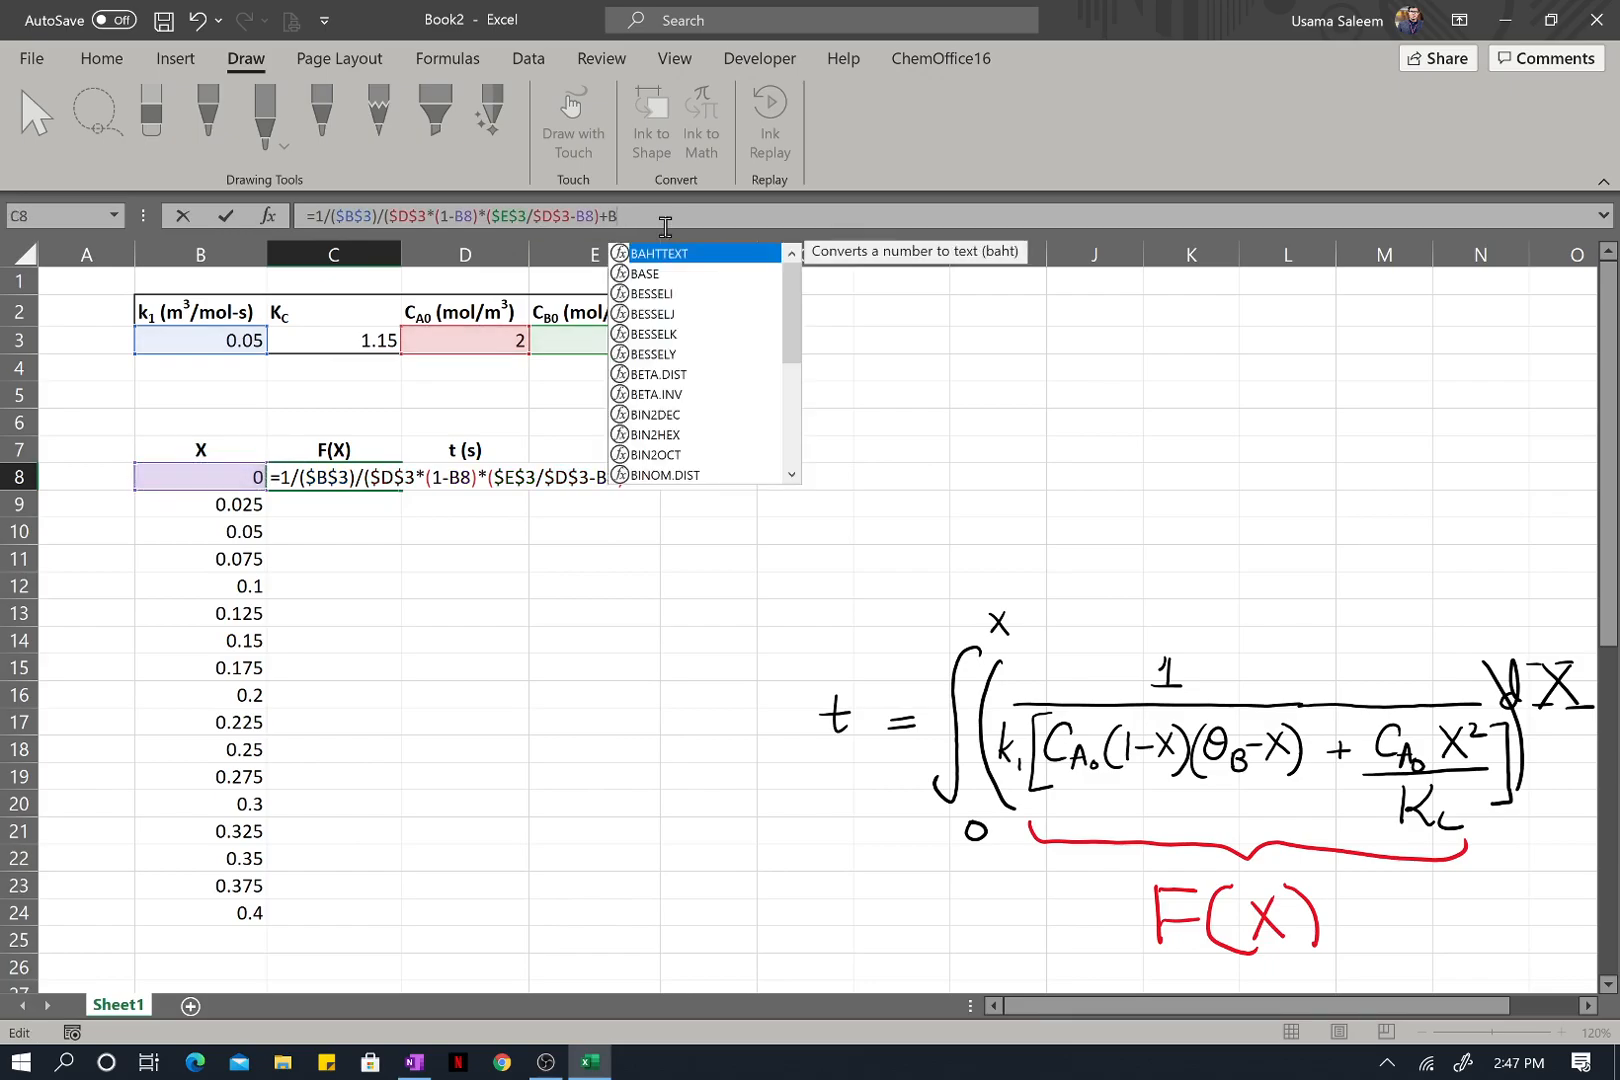
# Append the squared conversion term +$D$3*B8^2/ to the C8 formula.
pyautogui.write('+')
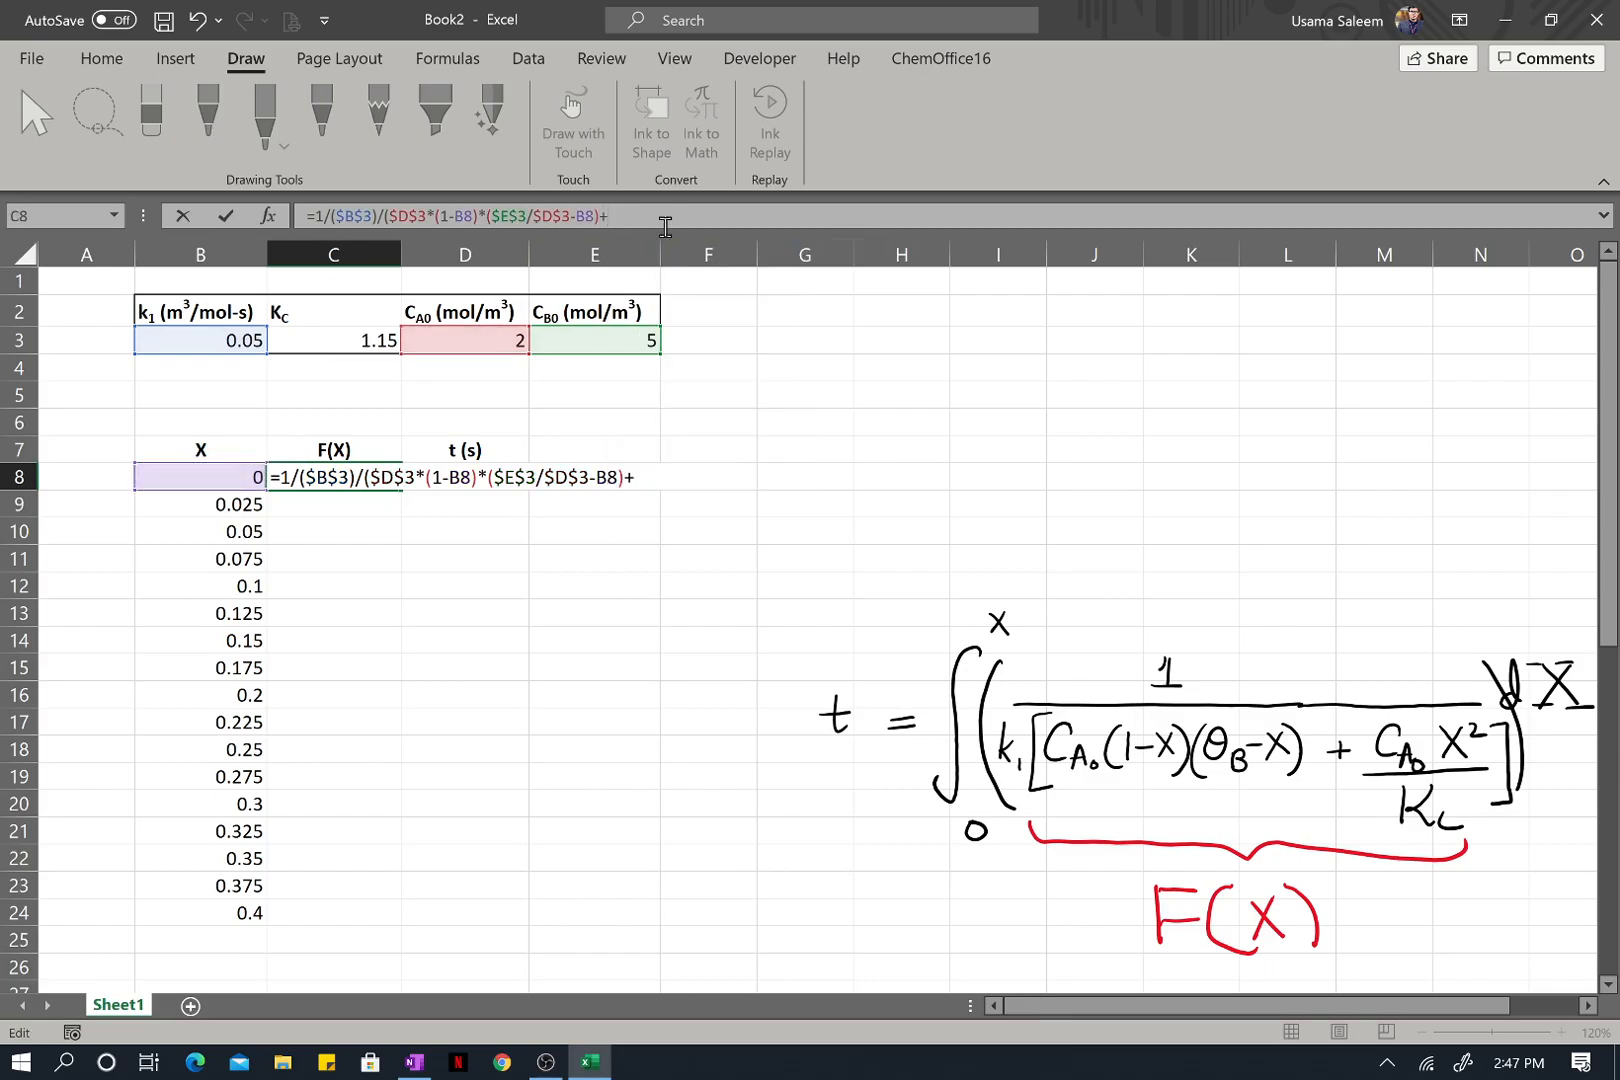
pyautogui.click(503, 343)
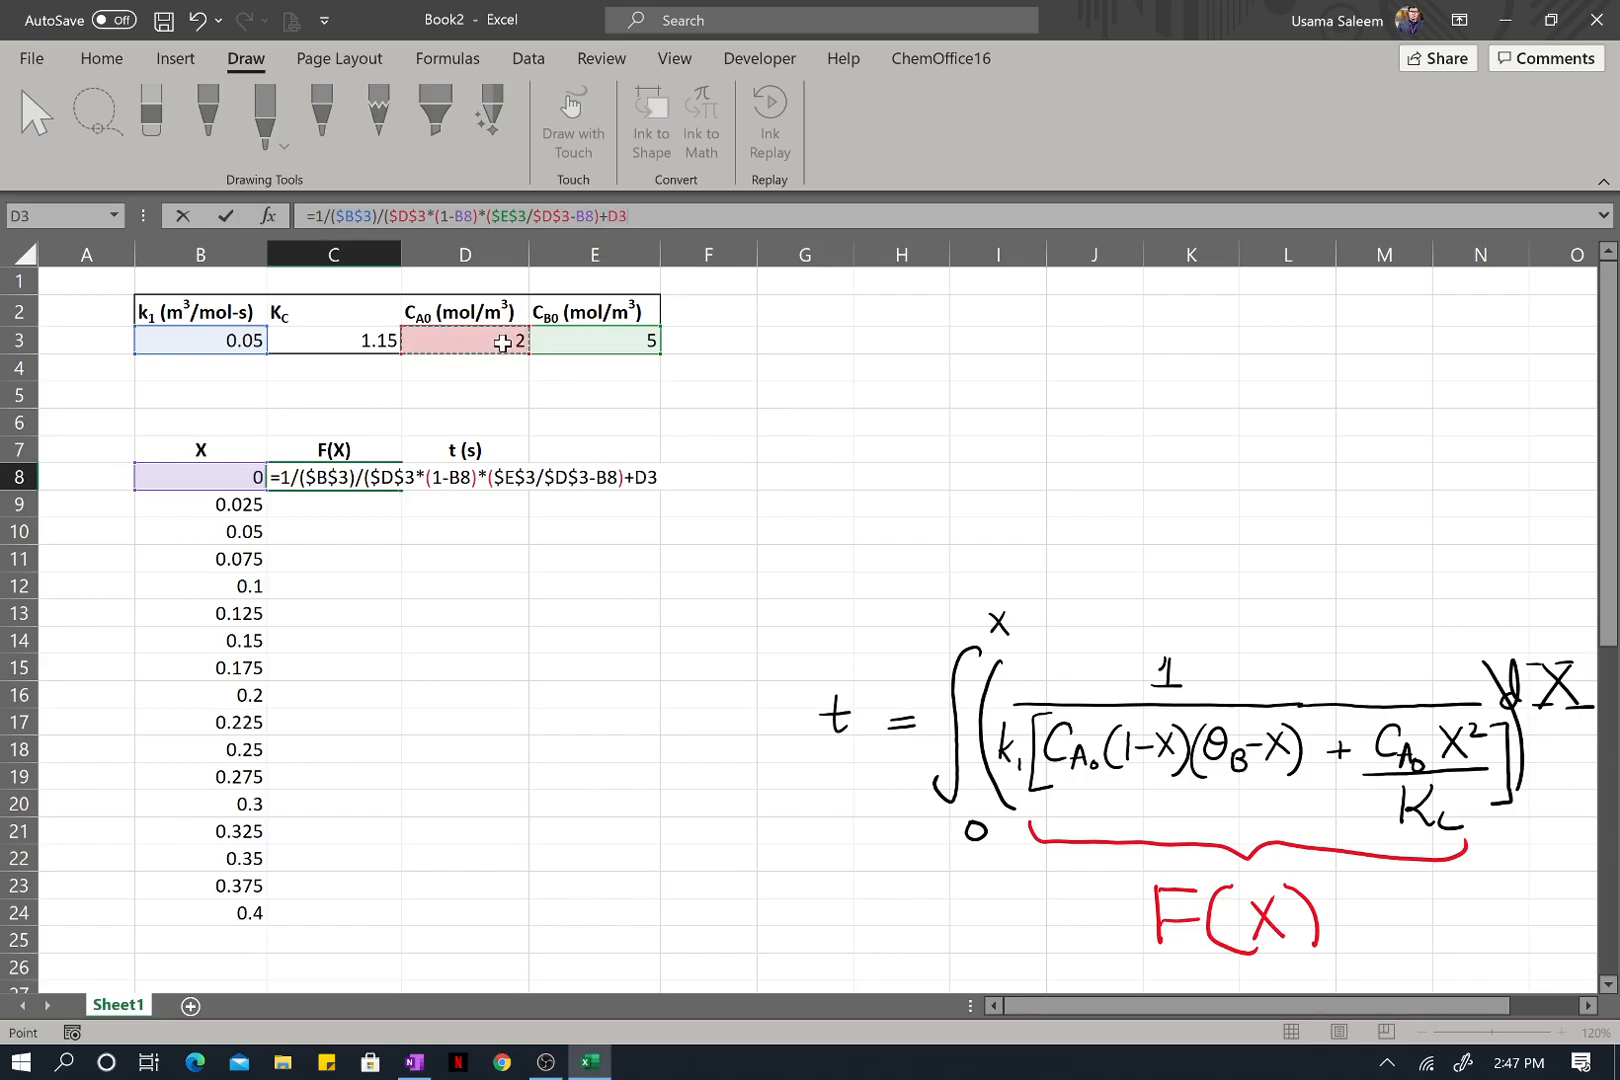
pyautogui.press('F4')
pyautogui.write('*')
pyautogui.click(226, 477)
pyautogui.write('^2/')
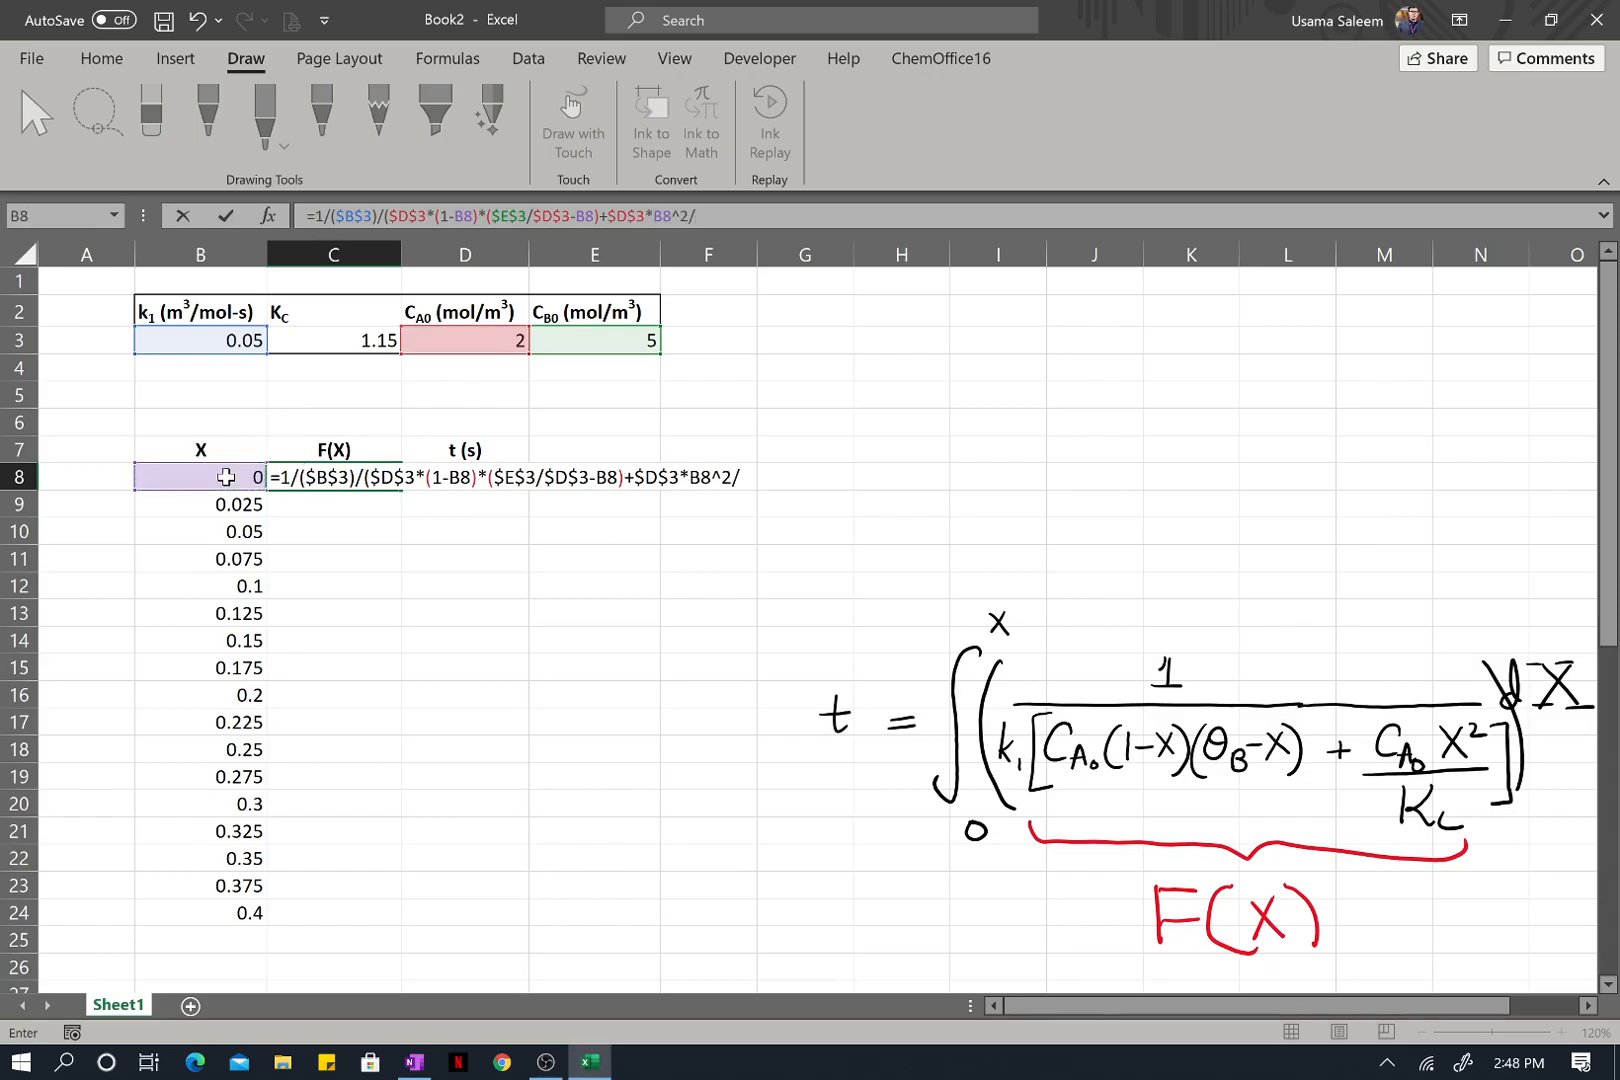
# Use $C$3 as the last divisor in the C8 formula, close the parenthesis and enter the formula.
pyautogui.click(353, 342)
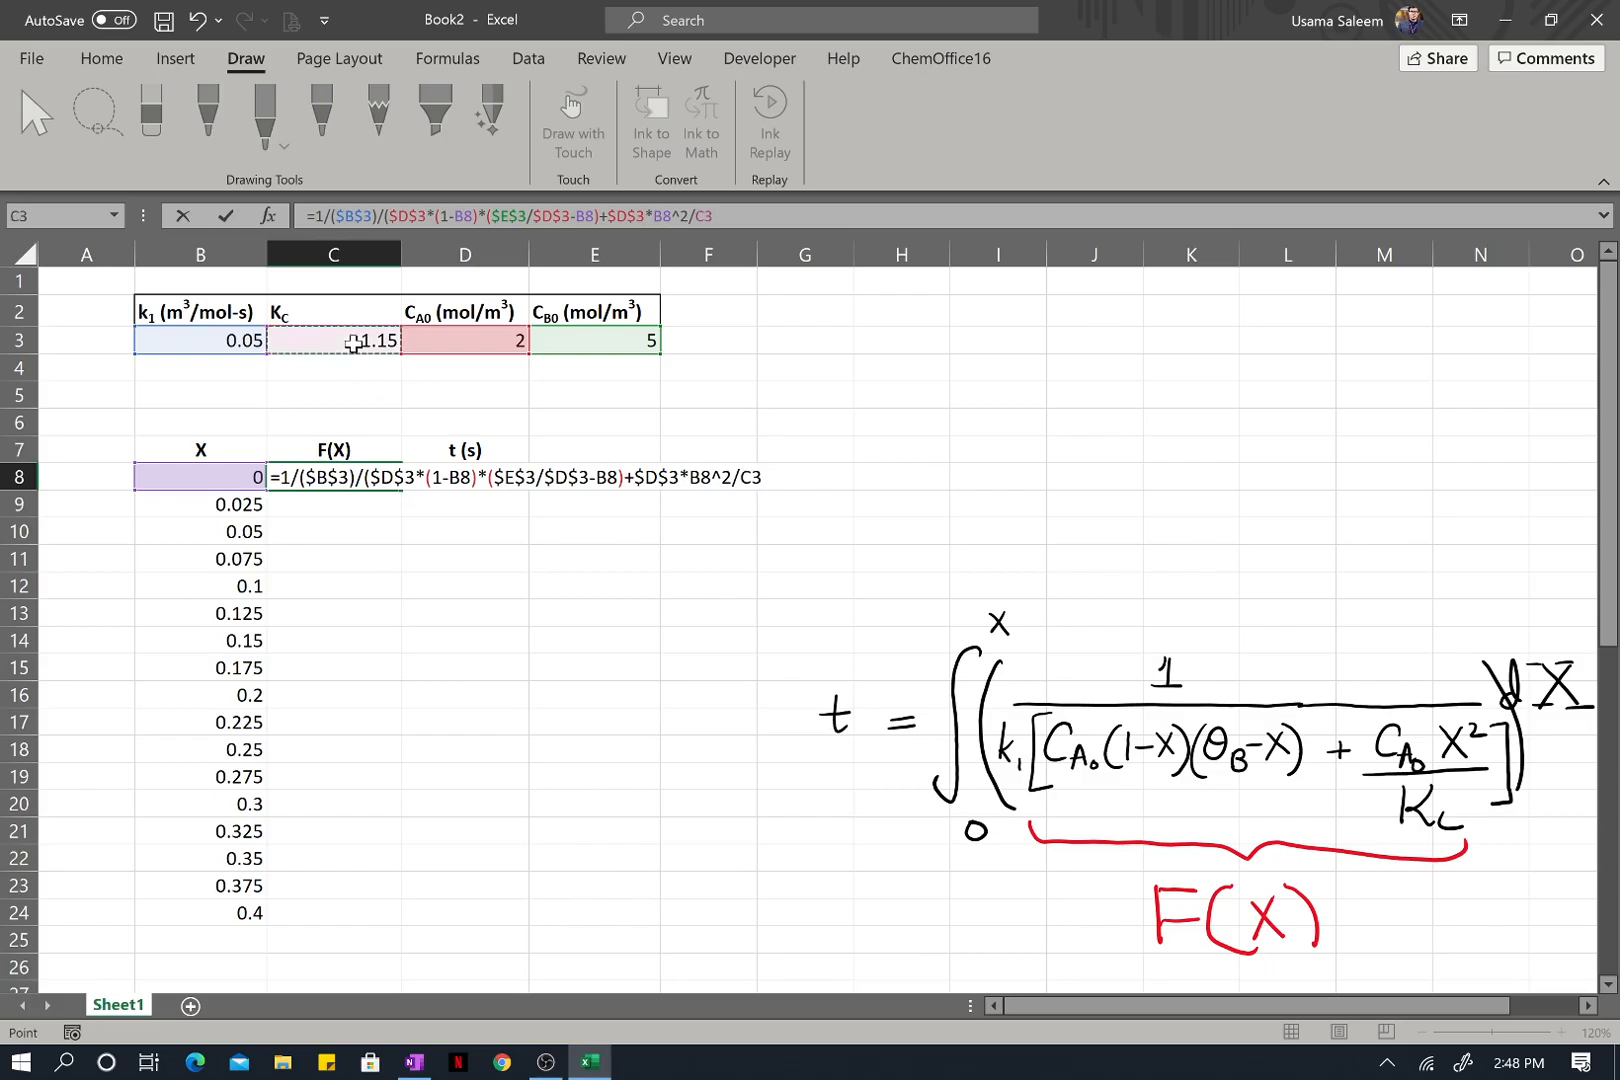
pyautogui.press('F4')
pyautogui.write('))')
pyautogui.press('BackSpace')
pyautogui.write(')')
pyautogui.press('BackSpace')
pyautogui.press('BackSpace')
pyautogui.press('Return')
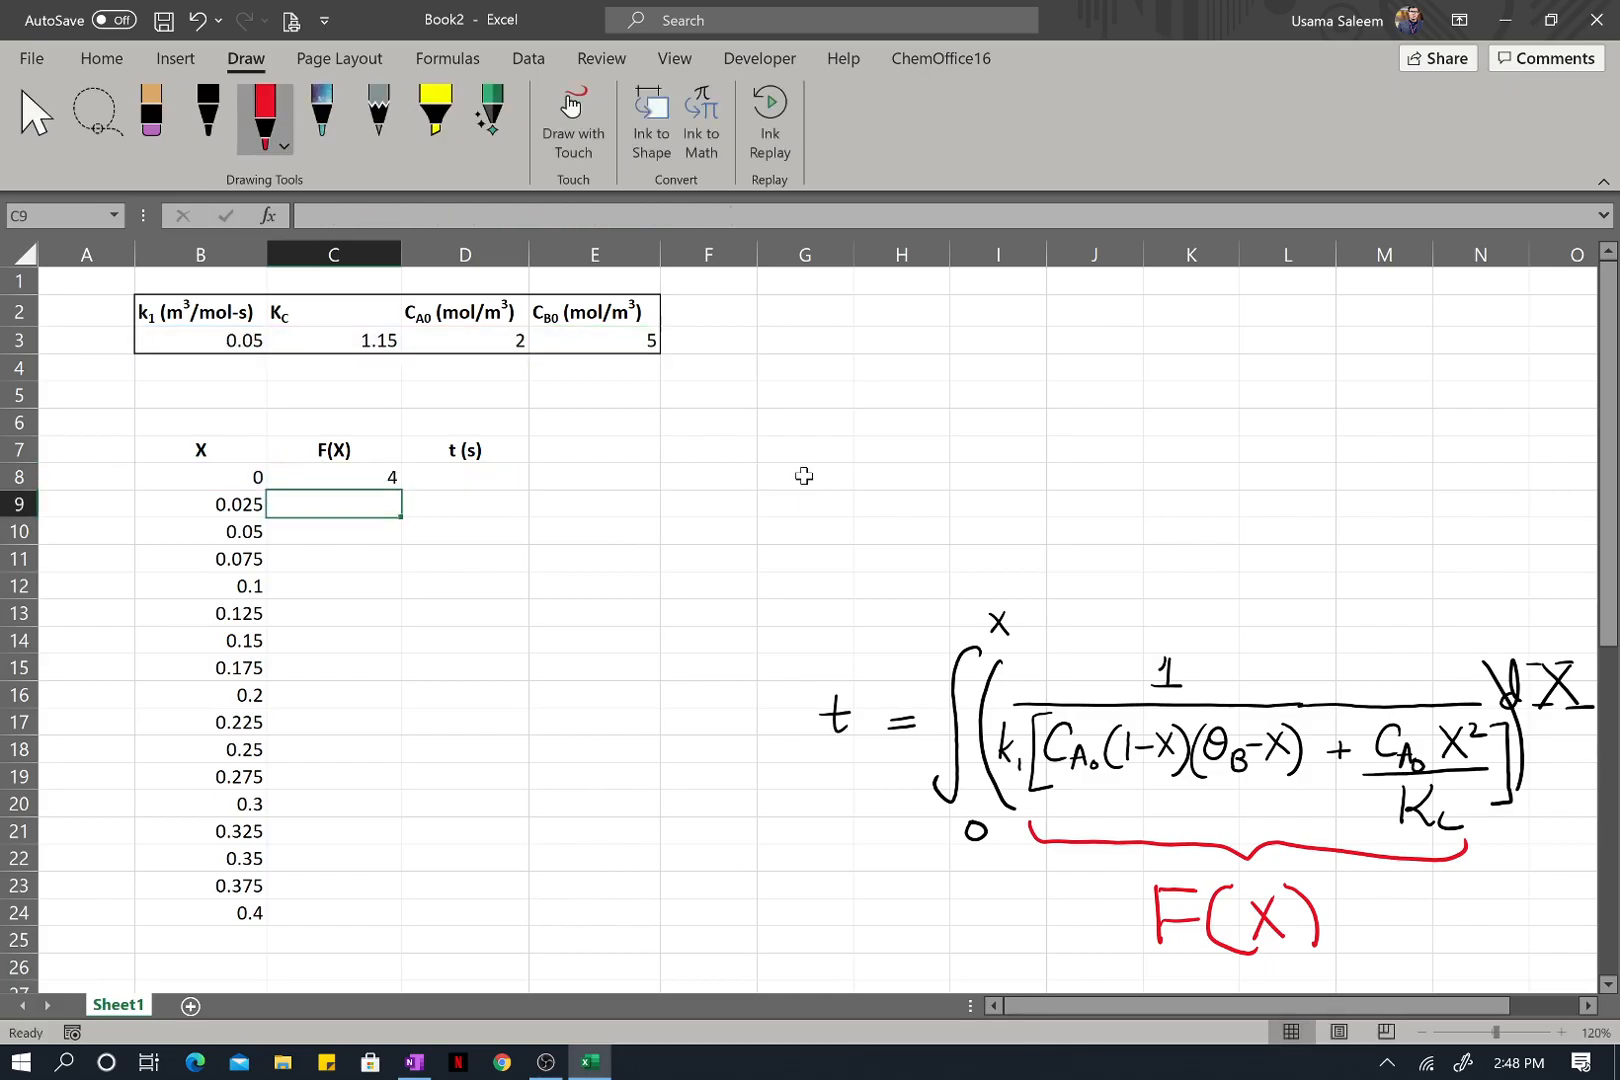
# Copy the F(X) formula from C8 down through C24.
pyautogui.click(356, 469)
pyautogui.moveTo(400, 491); pyautogui.dragTo(324, 920)
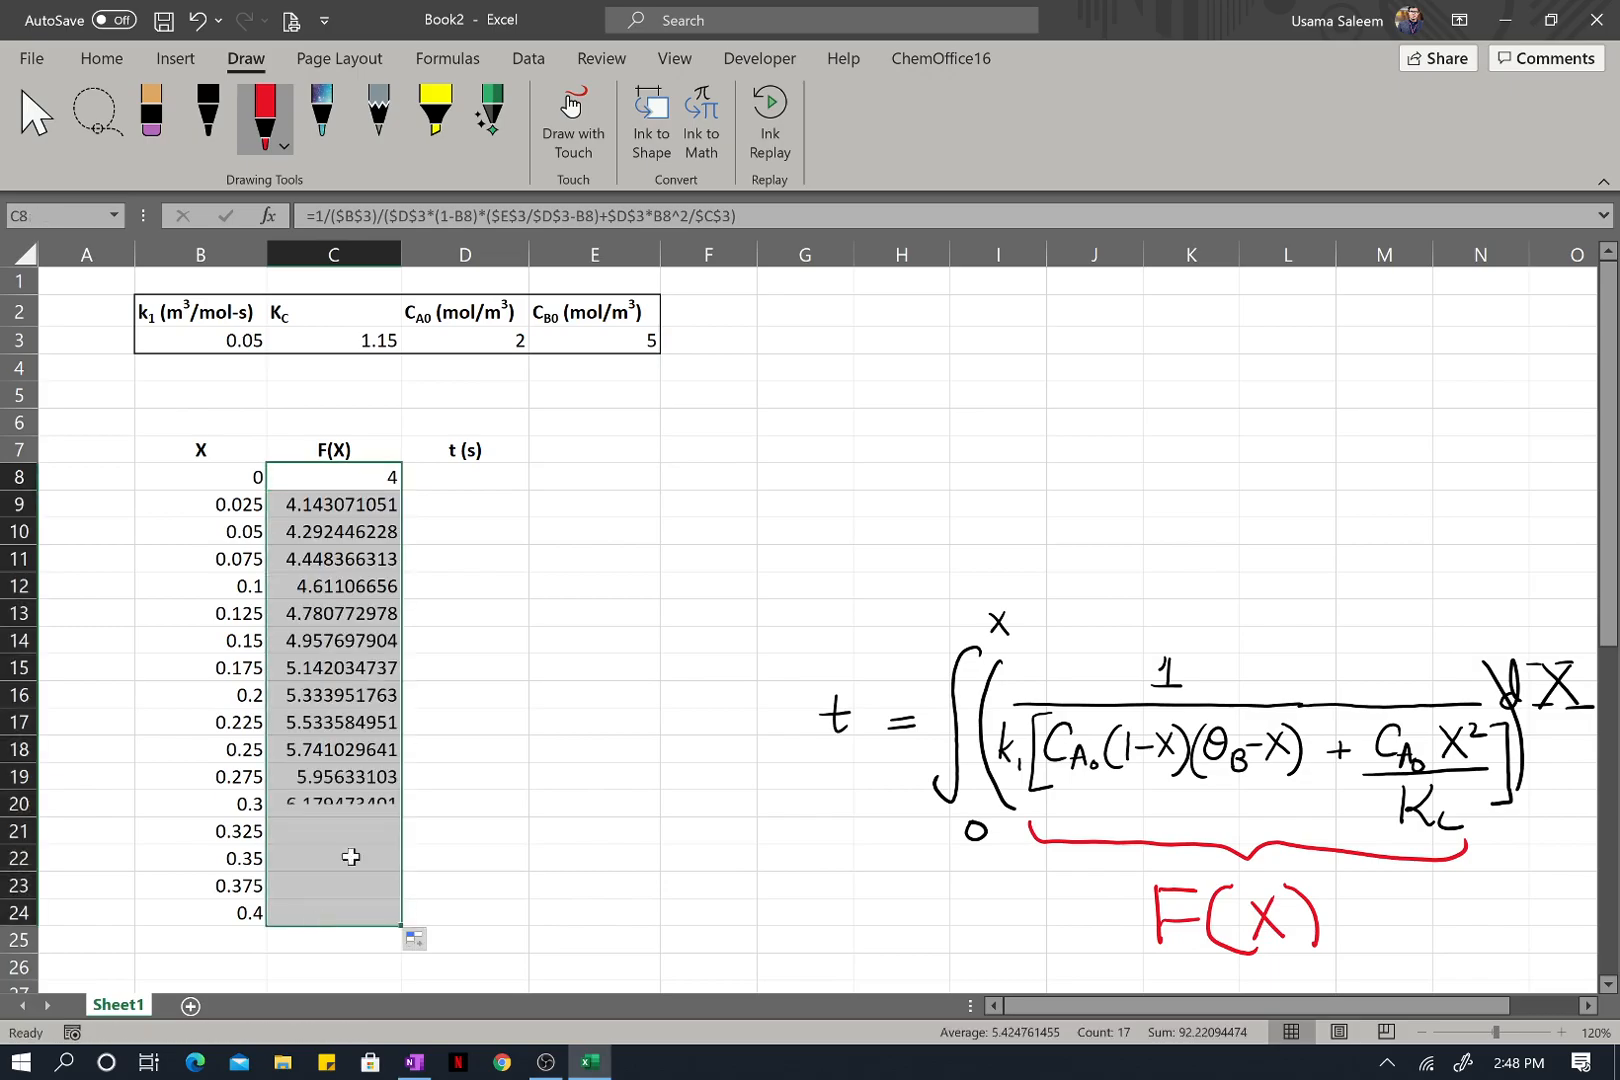
pyautogui.click(367, 481)
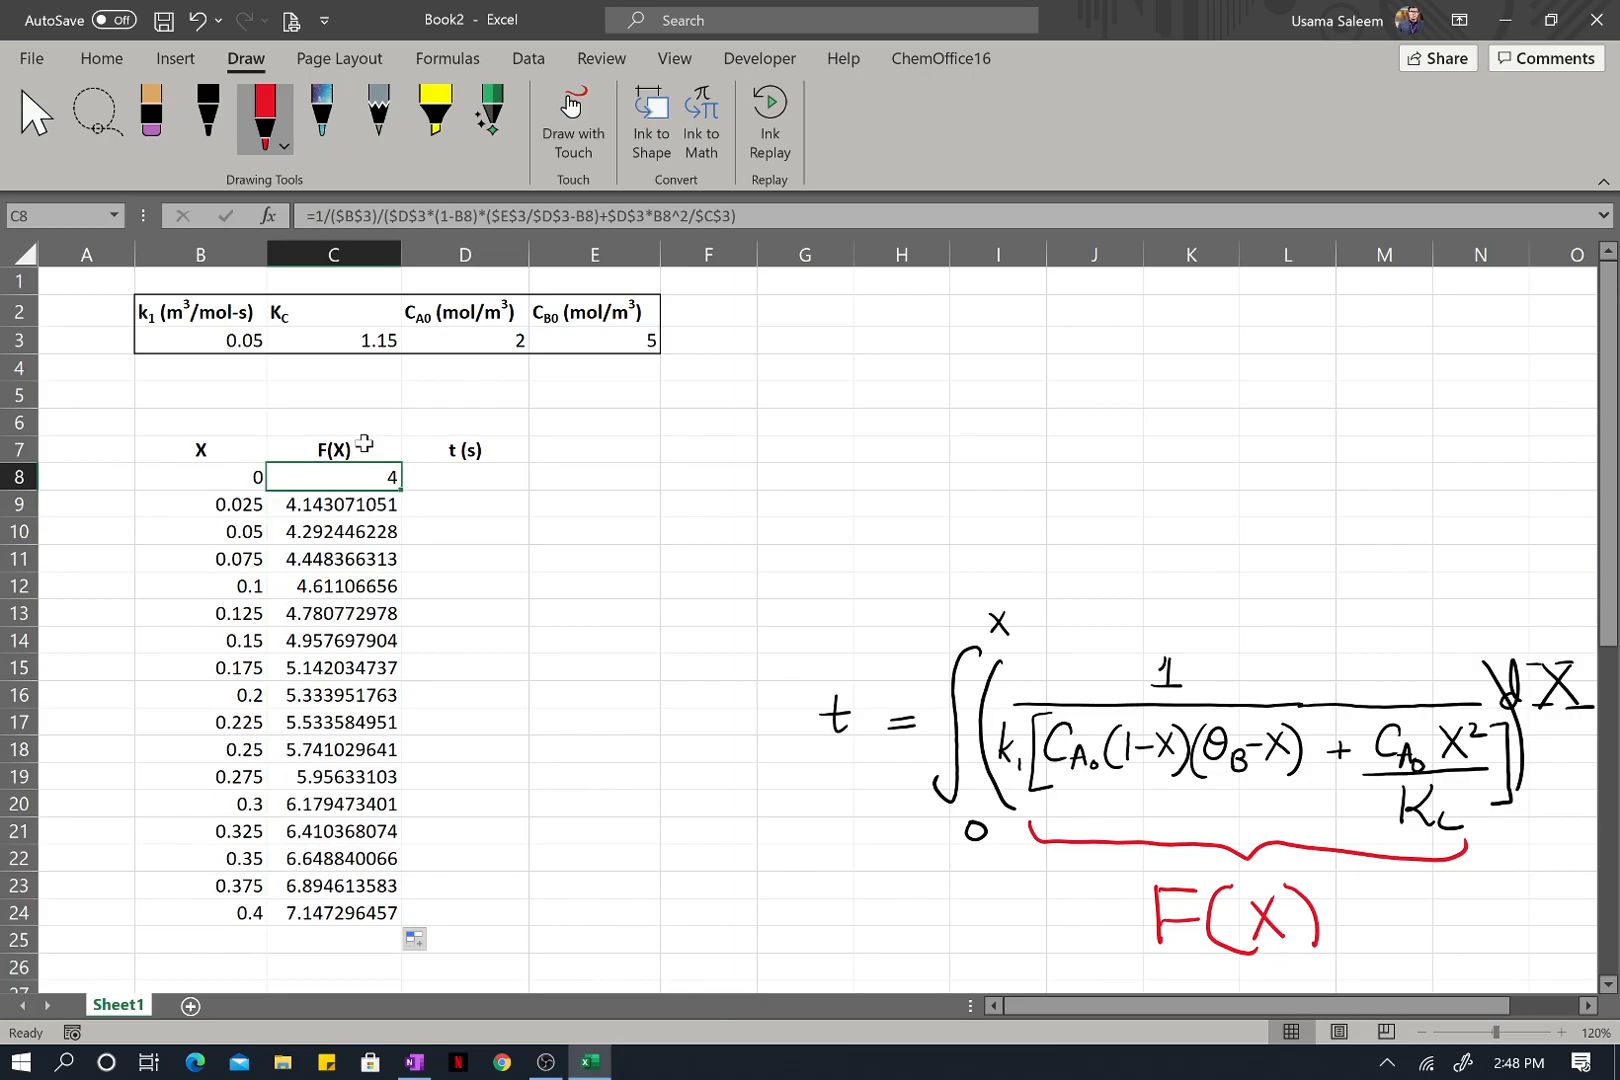
# Enter =0 in D8 as the initial reaction time under the t (s) header.
pyautogui.click(435, 481)
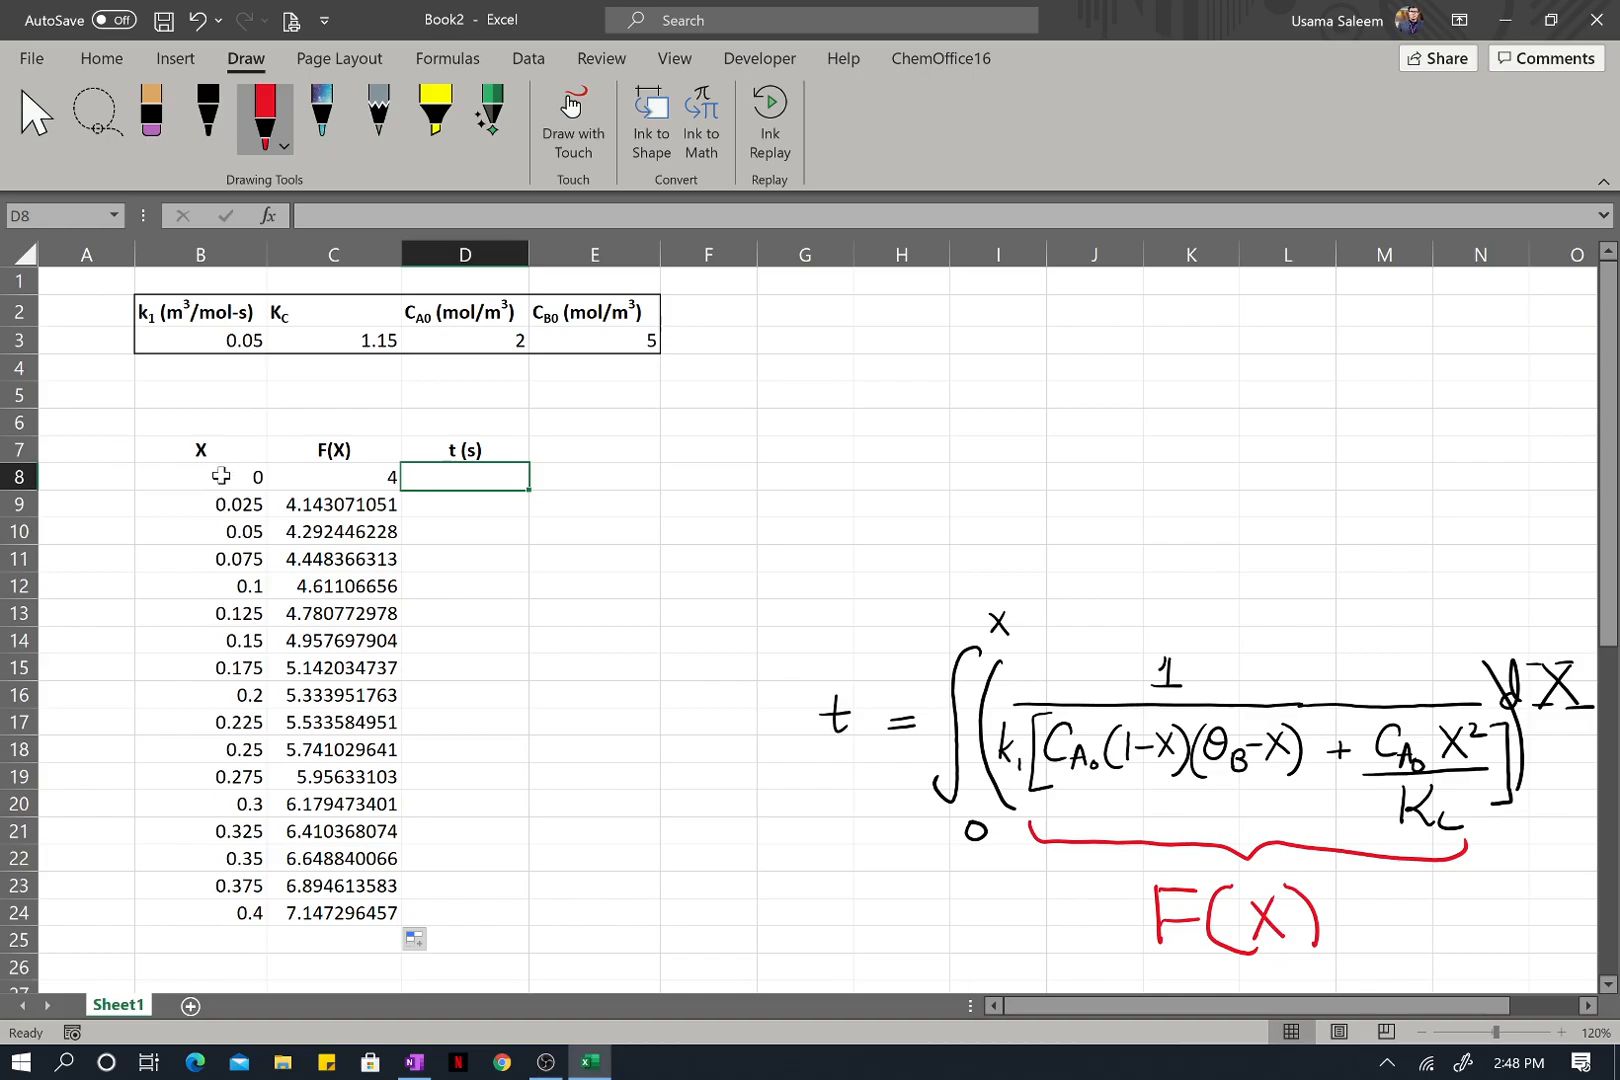
pyautogui.write('=0')
pyautogui.press('Return')
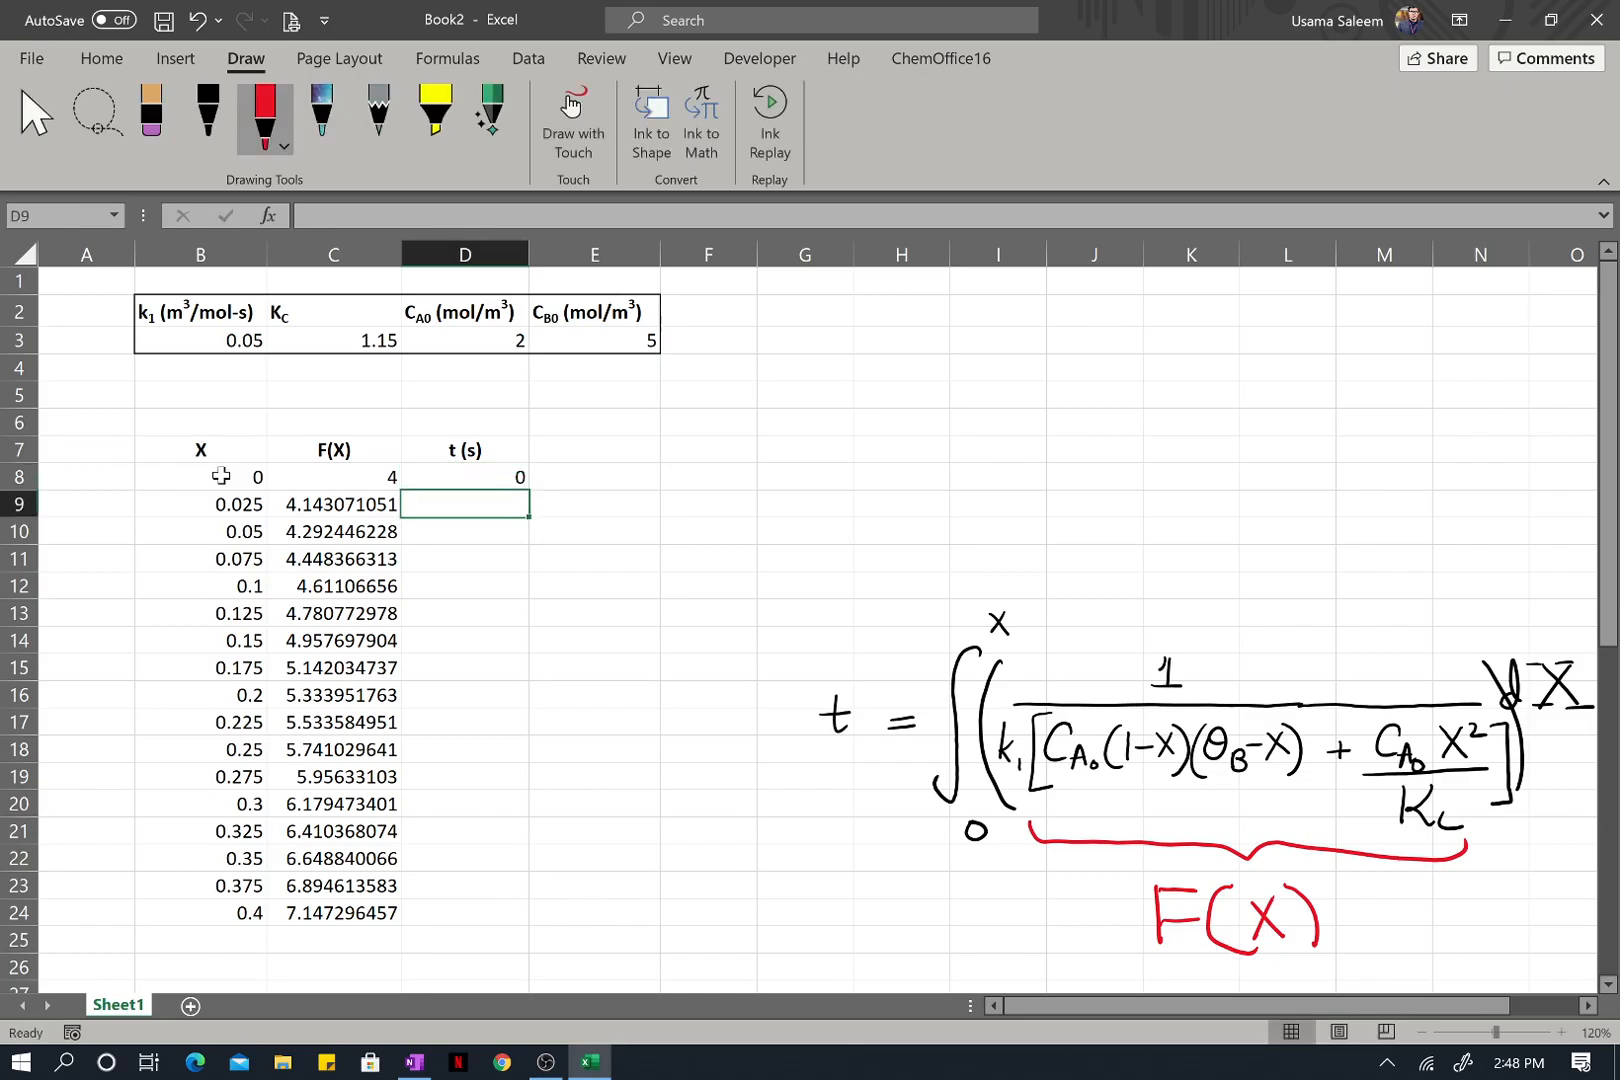
pyautogui.write('=')
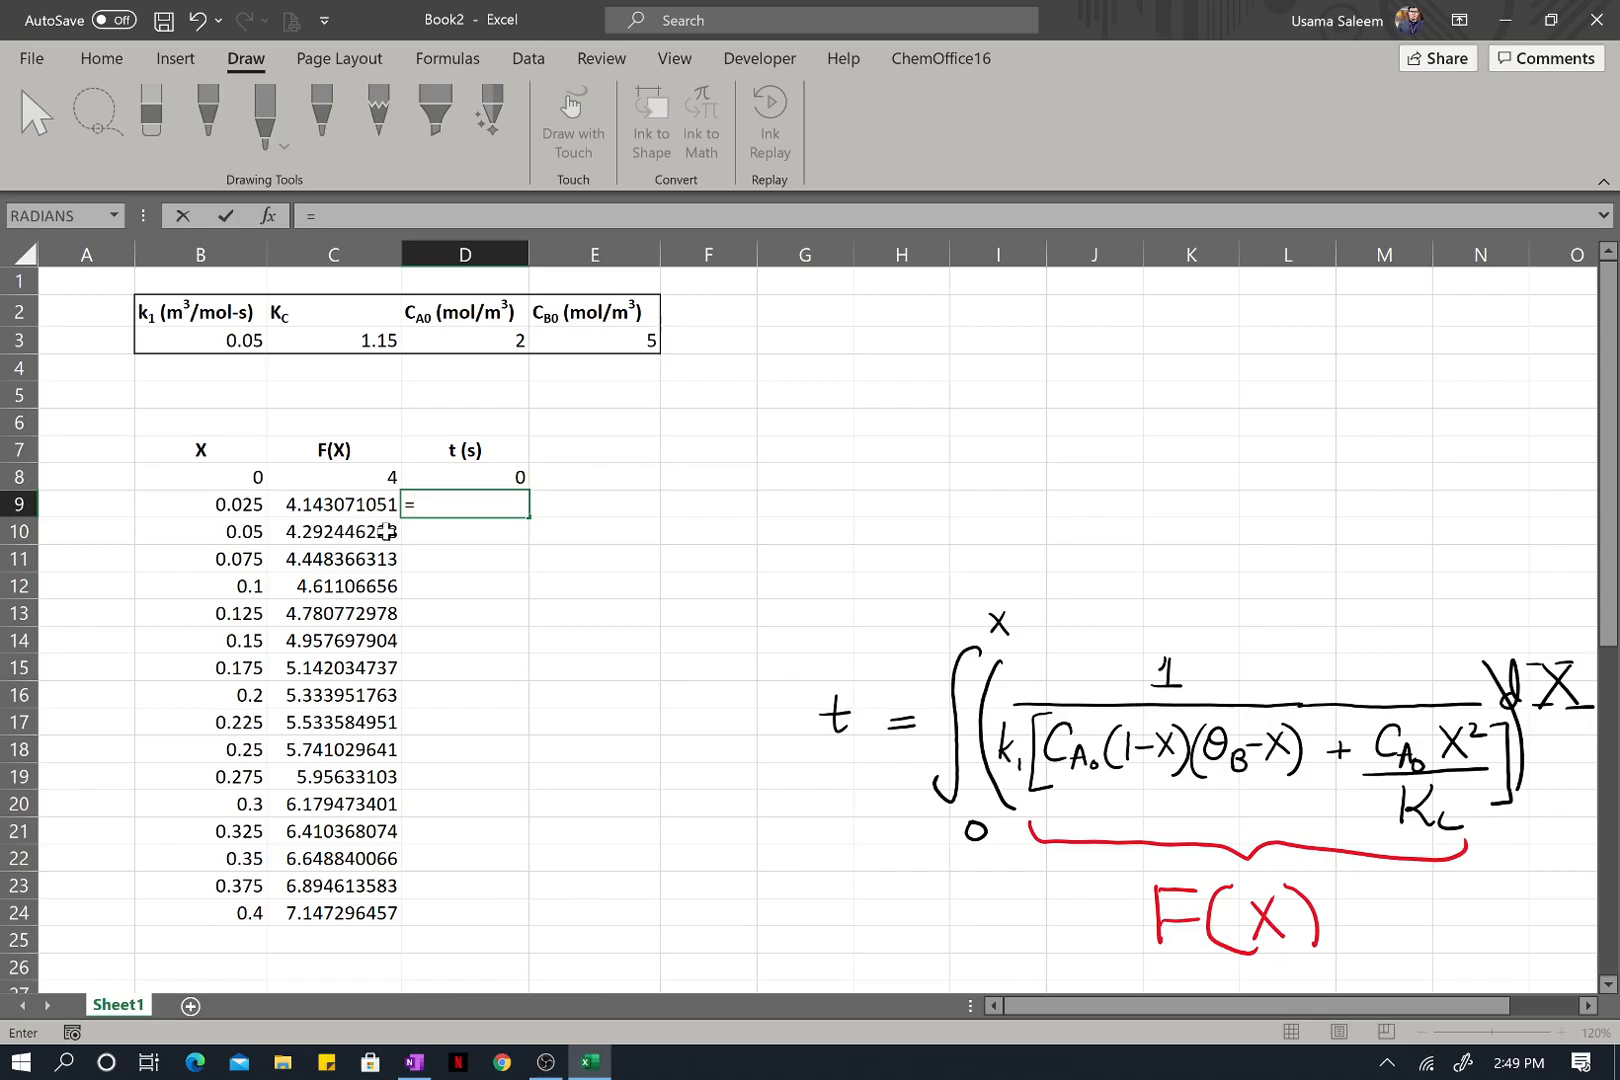
pyautogui.write('0.5*(')
pyautogui.click(250, 503)
pyautogui.write('-')
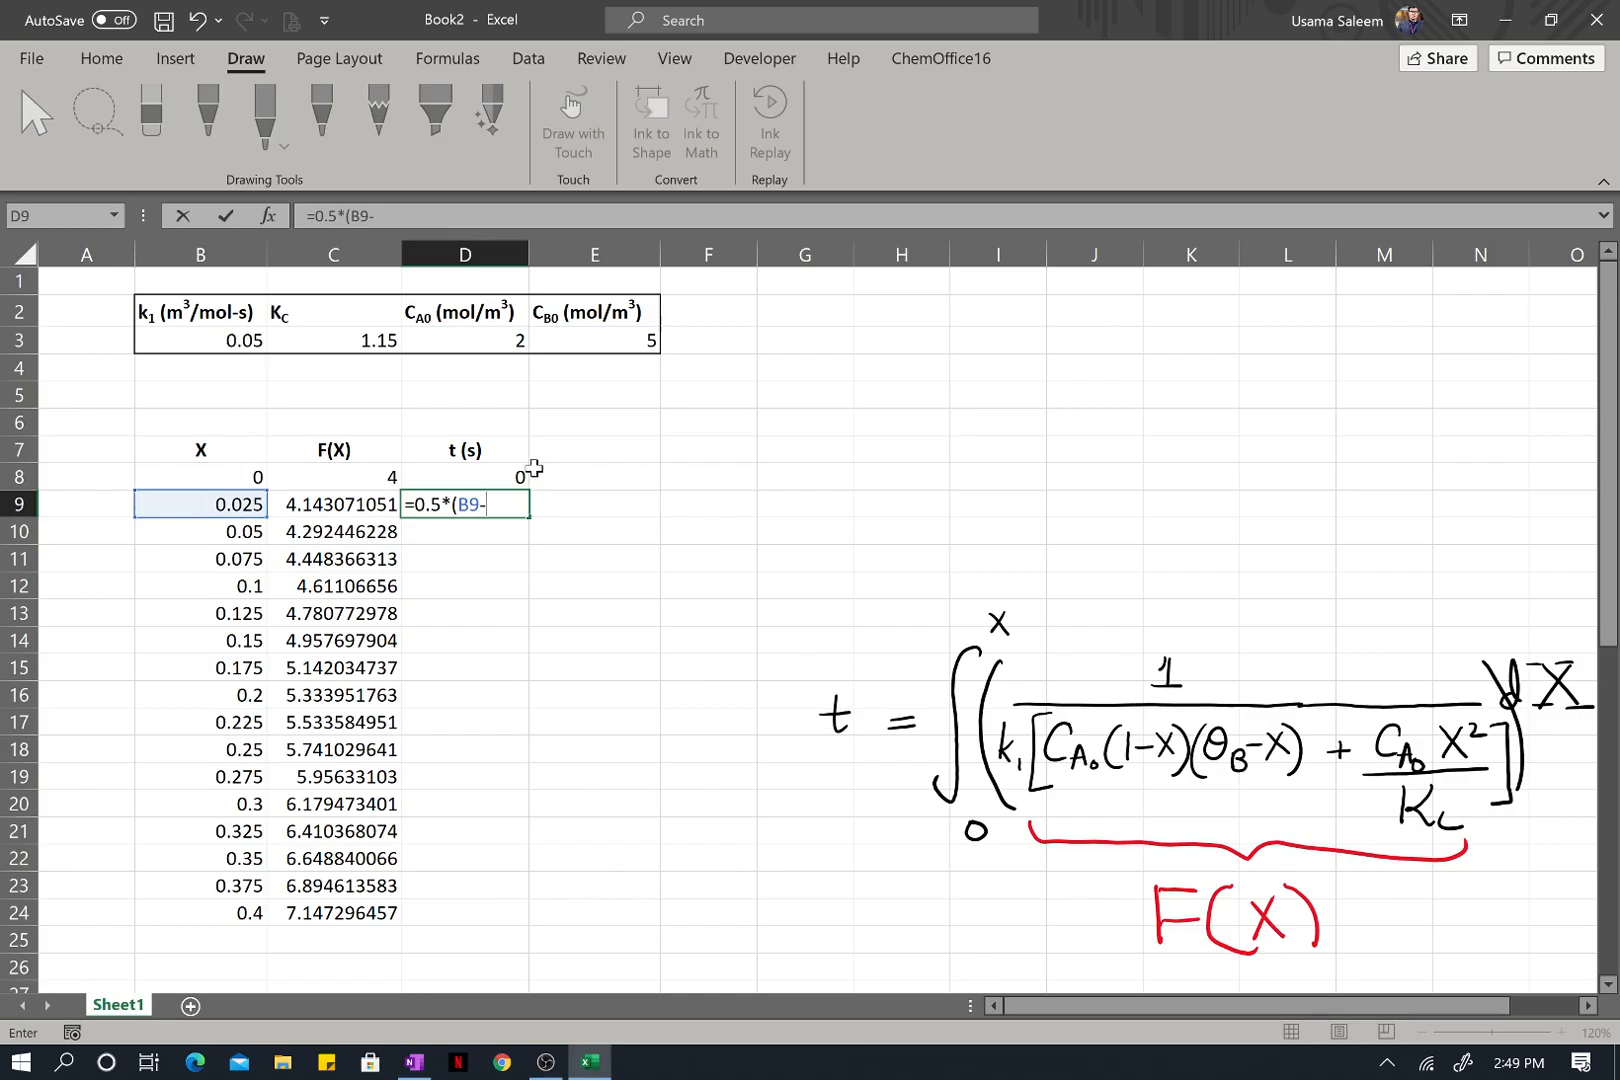
pyautogui.click(478, 450)
pyautogui.press('Escape')
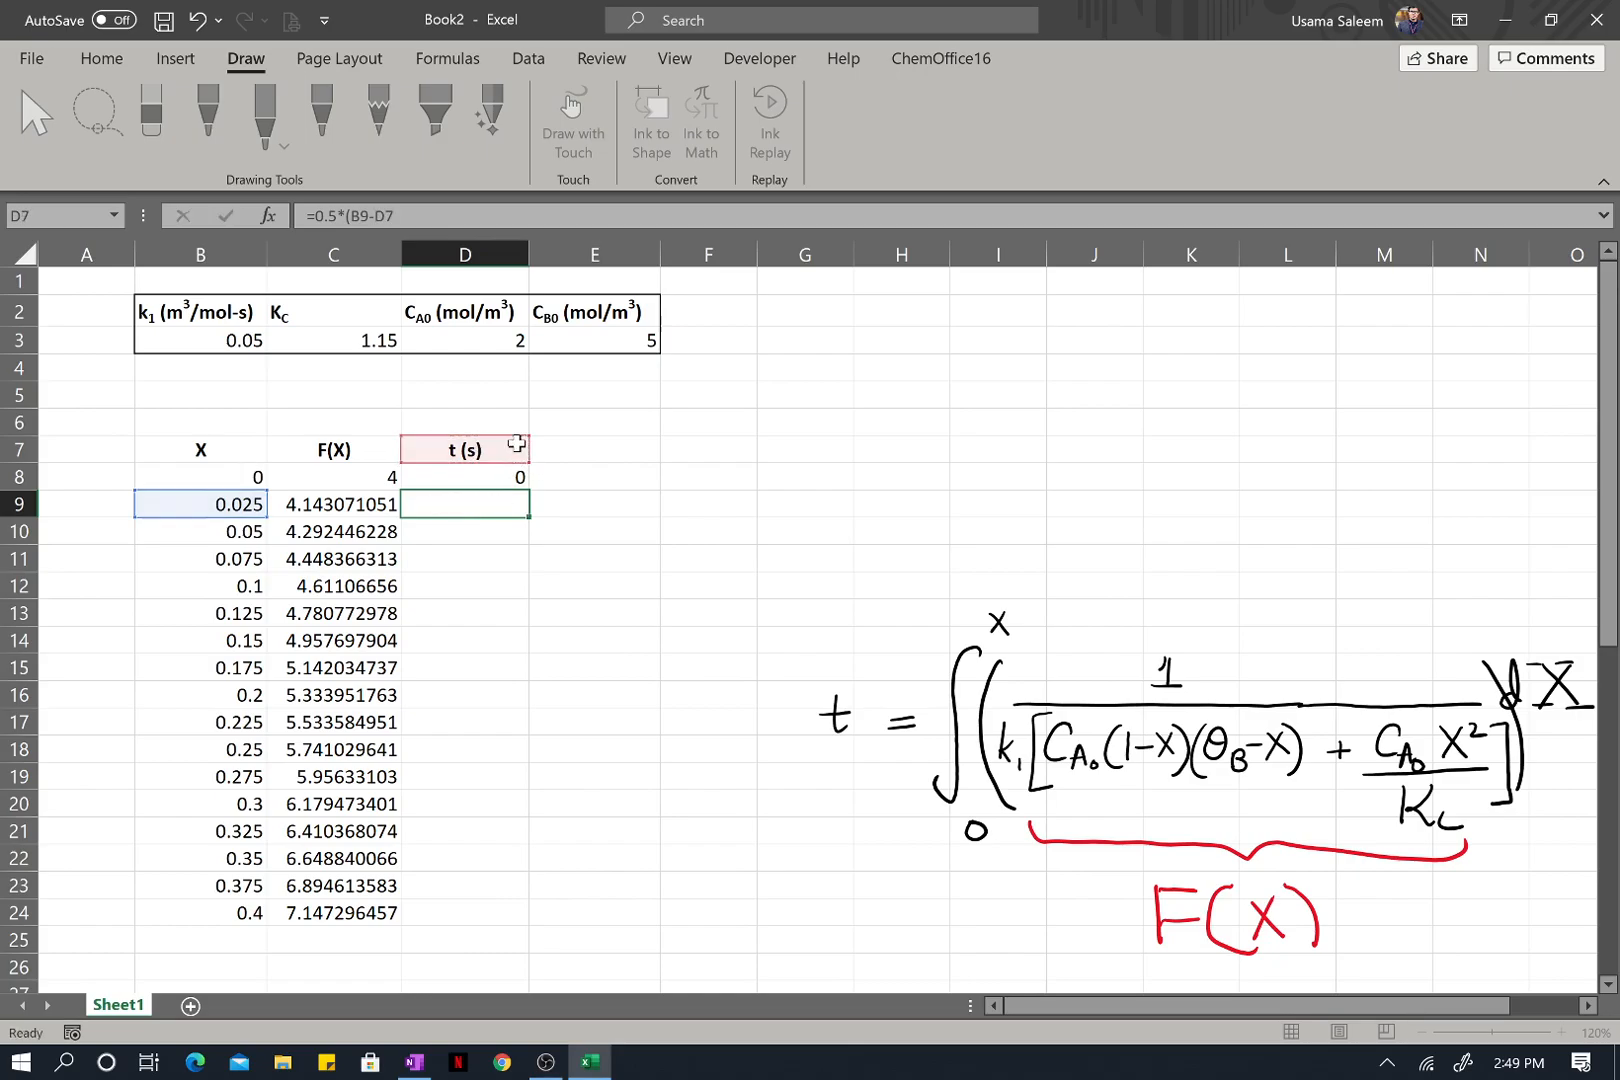
# Move the t (s) header from D7 to E7.
pyautogui.click(483, 447)
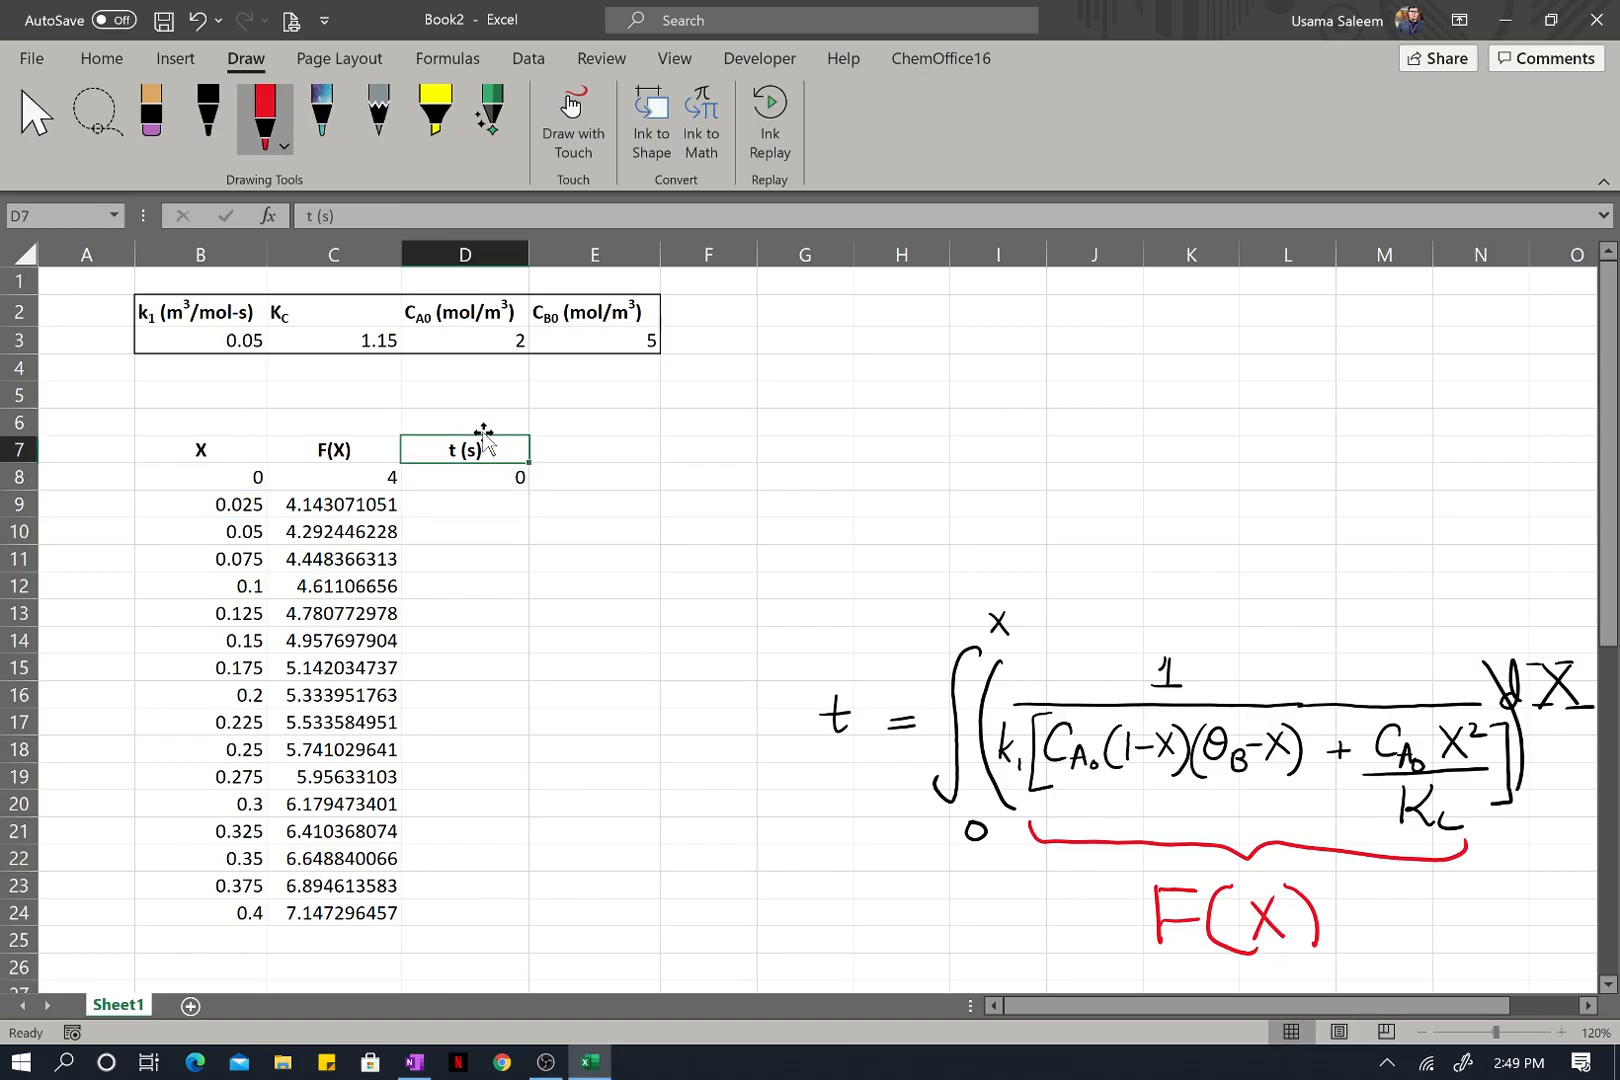
pyautogui.click(475, 500)
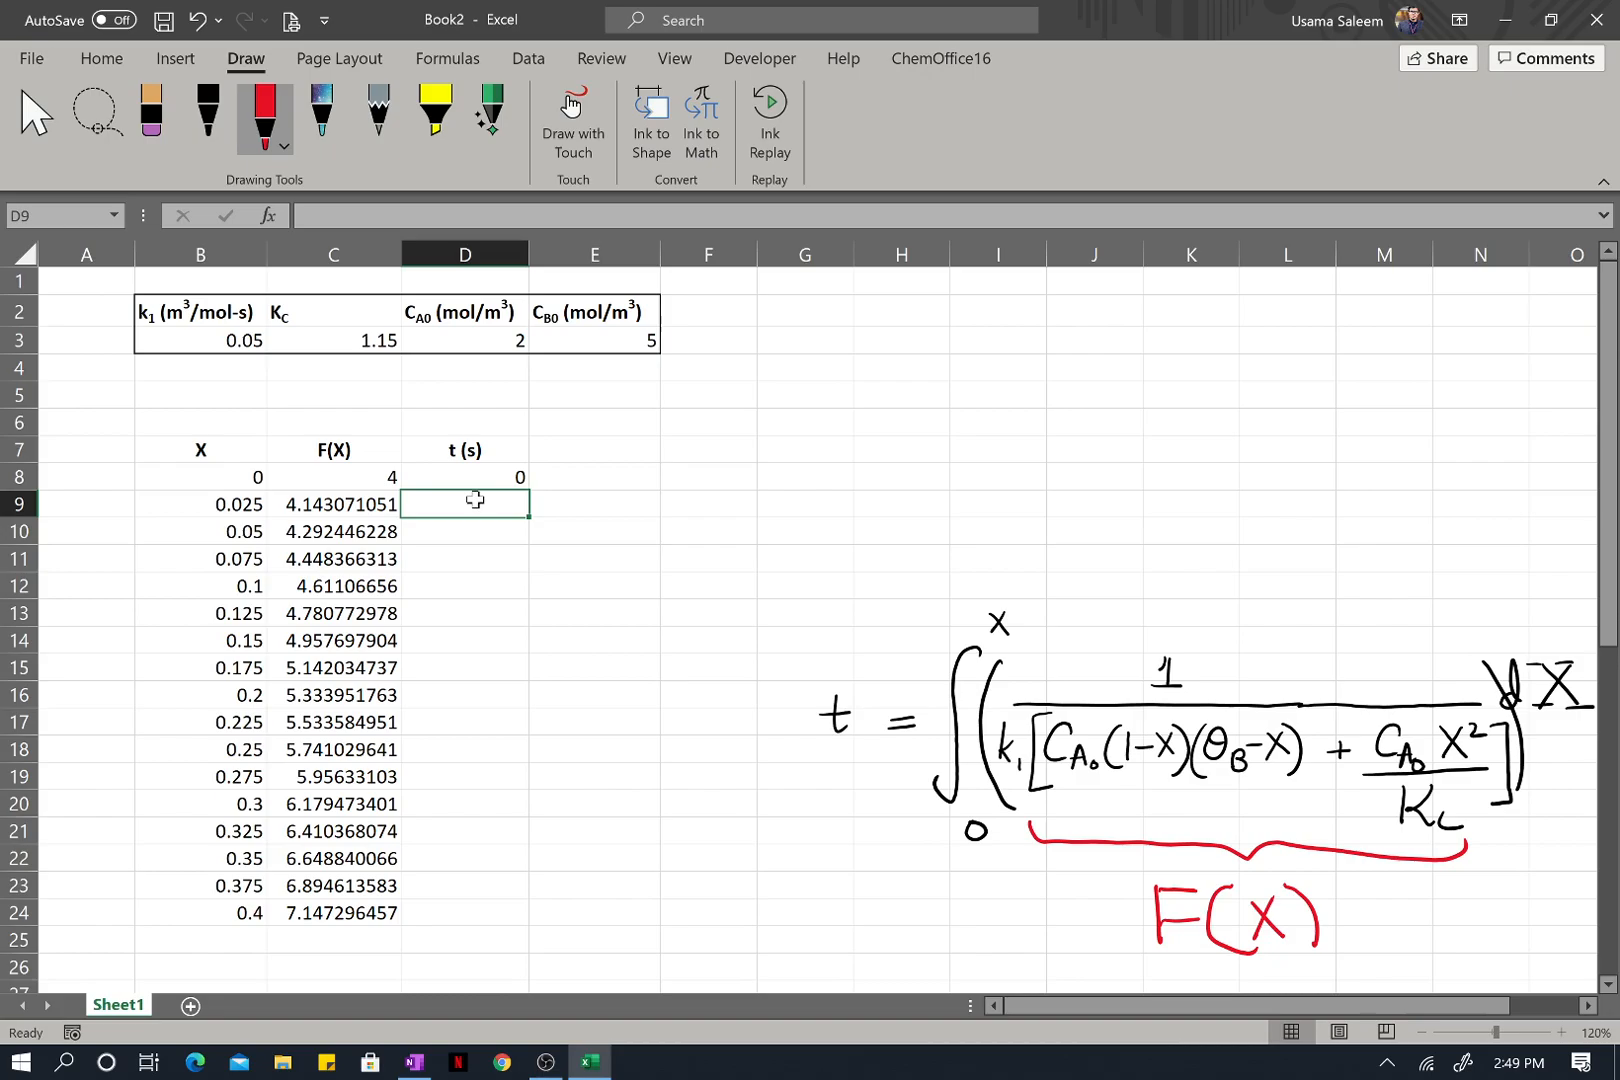
pyautogui.click(472, 449)
pyautogui.moveTo(478, 447); pyautogui.dragTo(632, 449)
# Enter Trapezoid as the header in D7 and make it bold.
pyautogui.click(498, 447)
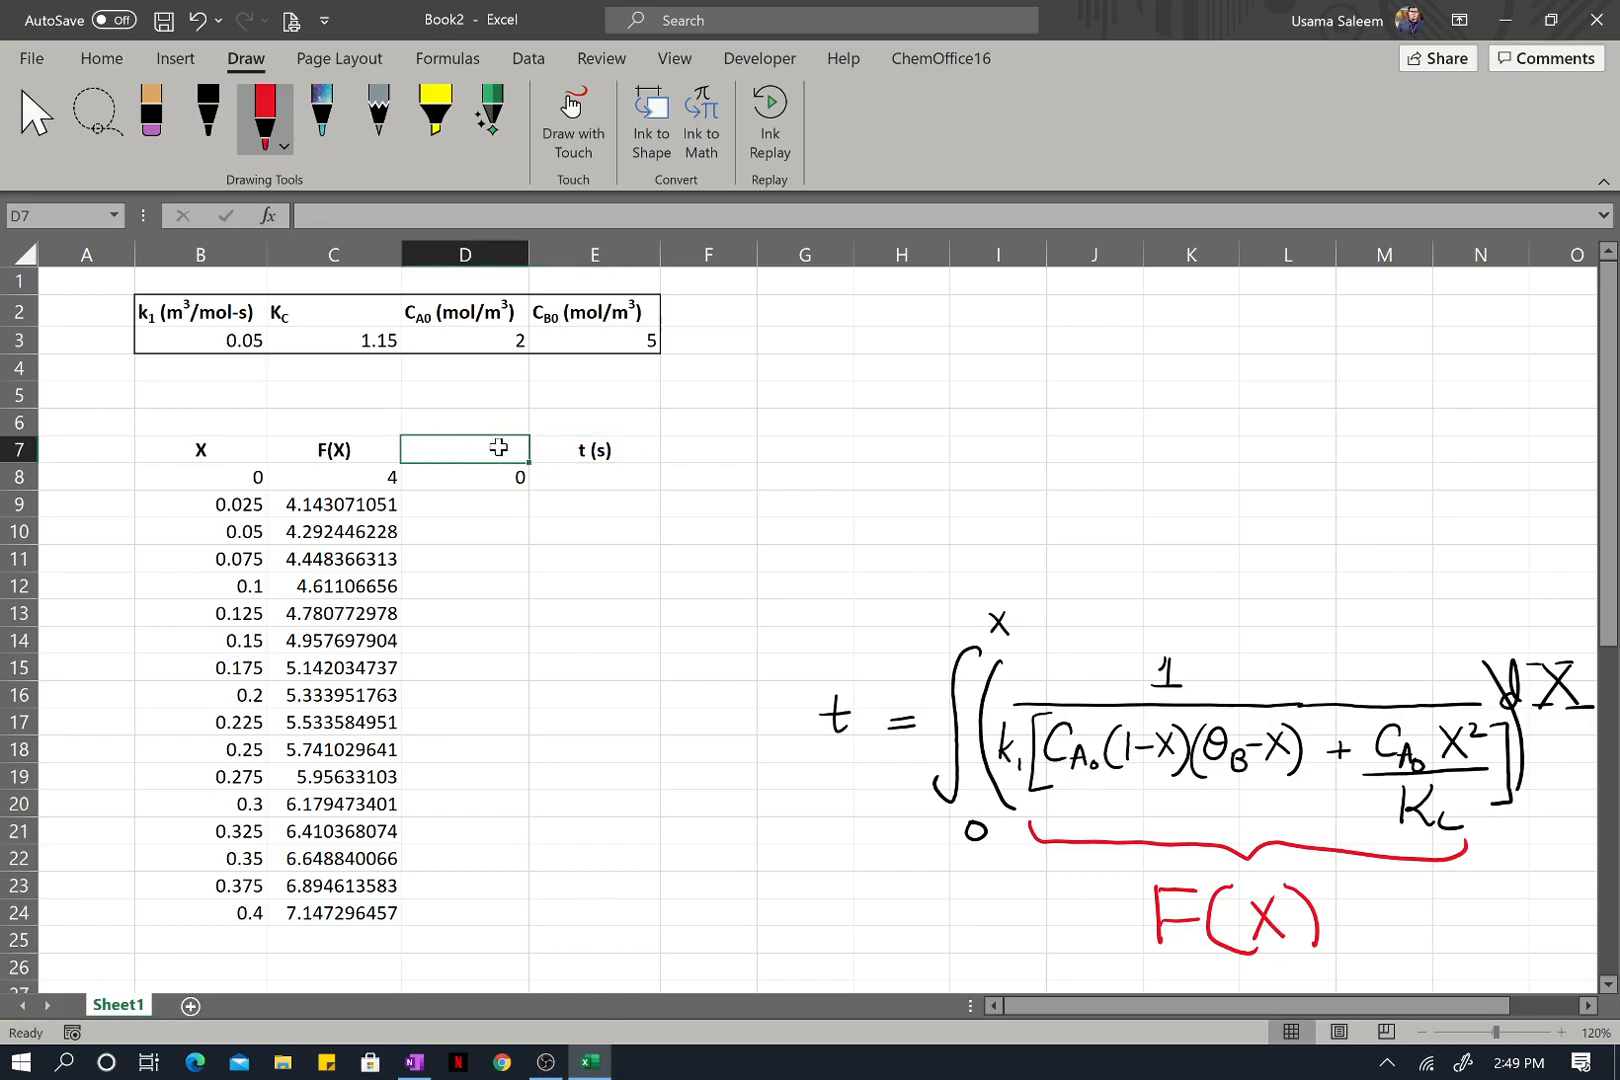
pyautogui.write('Trap')
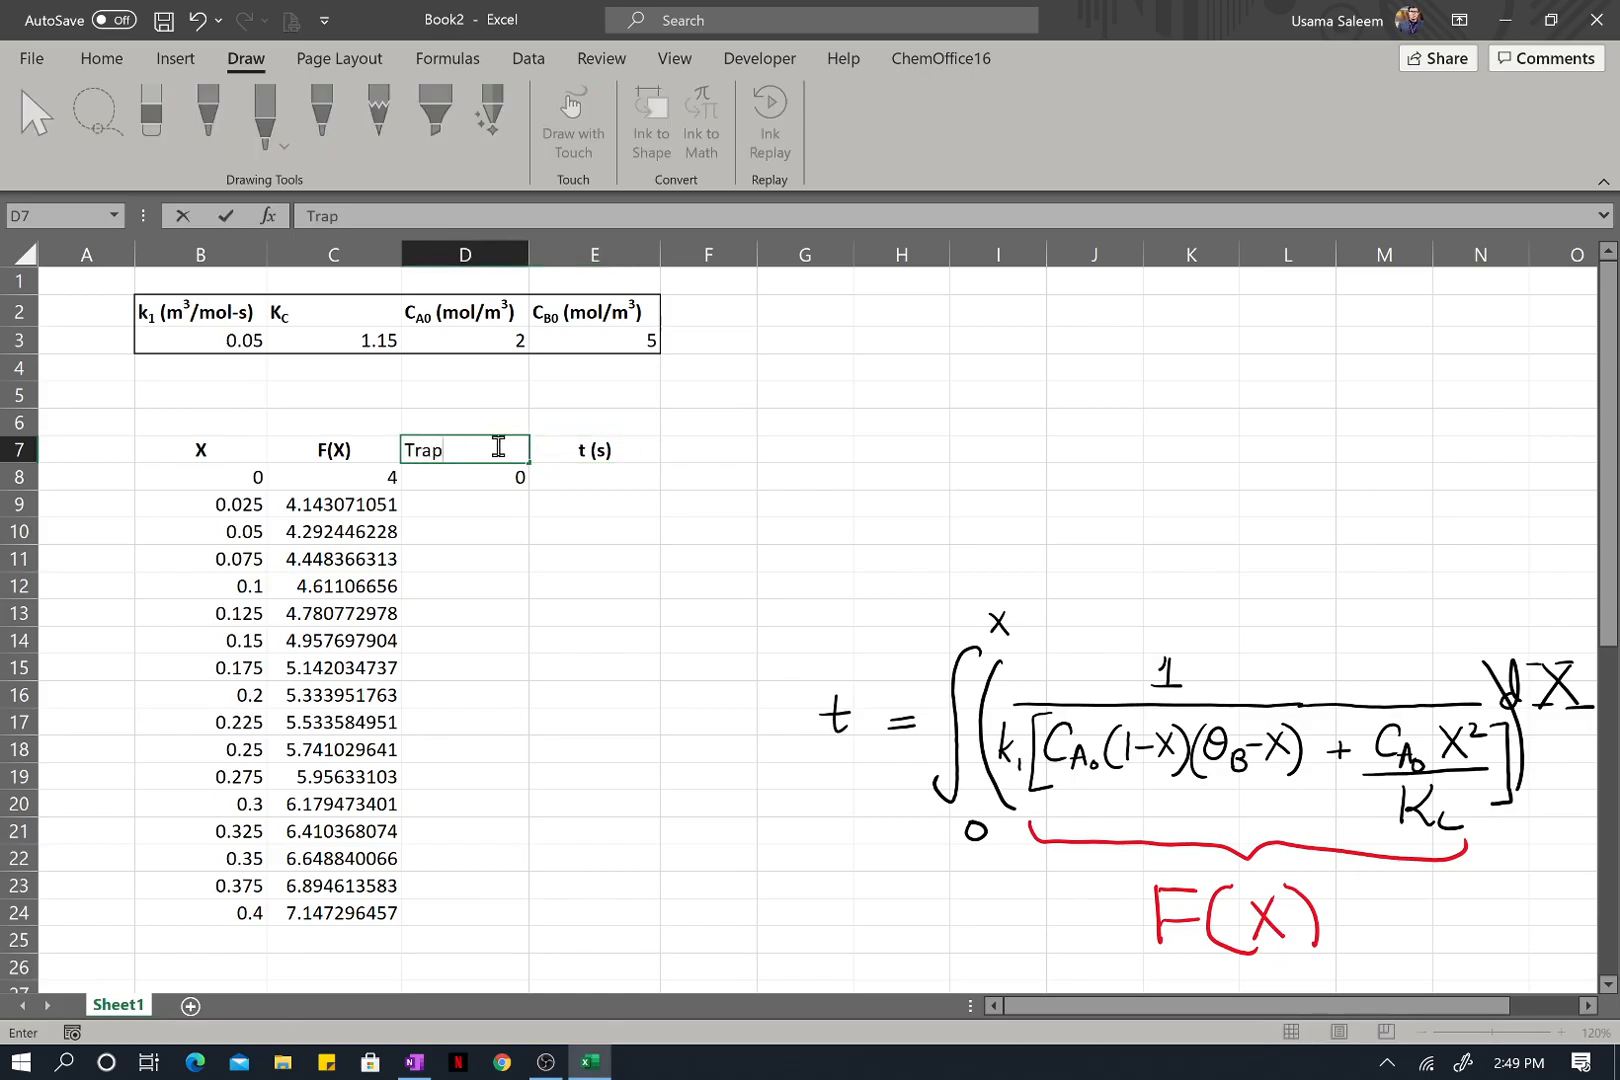
pyautogui.write('ezoid')
pyautogui.press('Return')
pyautogui.click(487, 452)
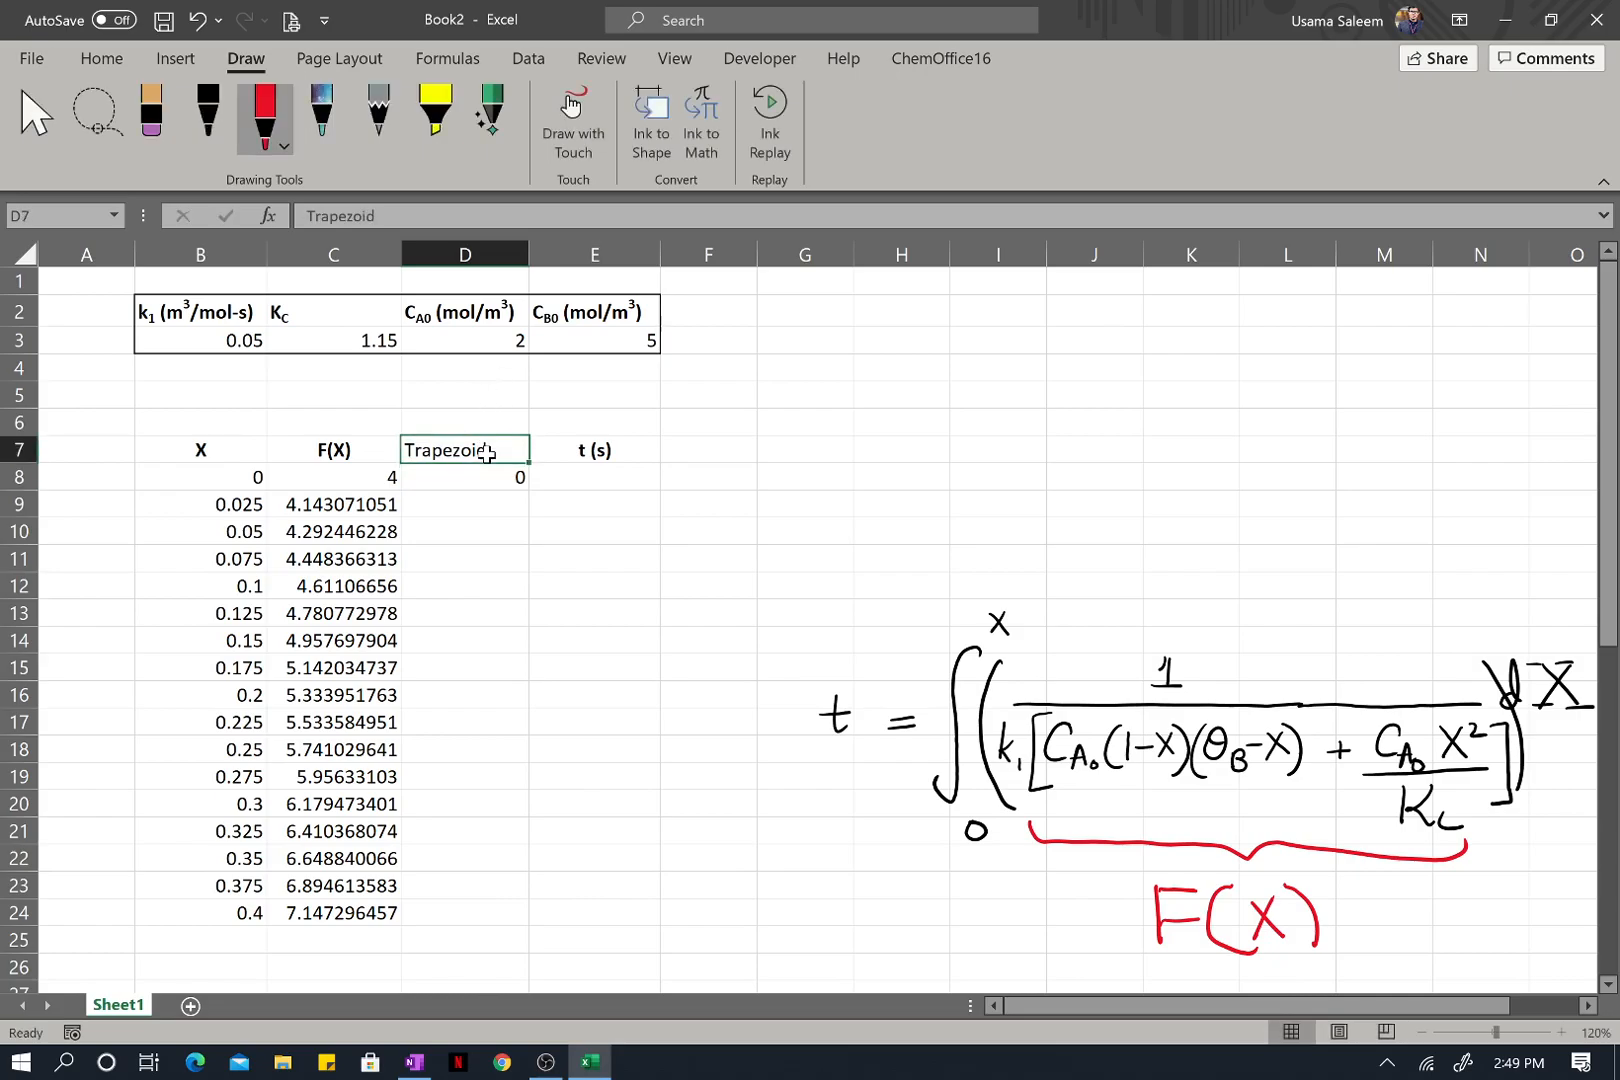
pyautogui.click(101, 58)
pyautogui.click(136, 140)
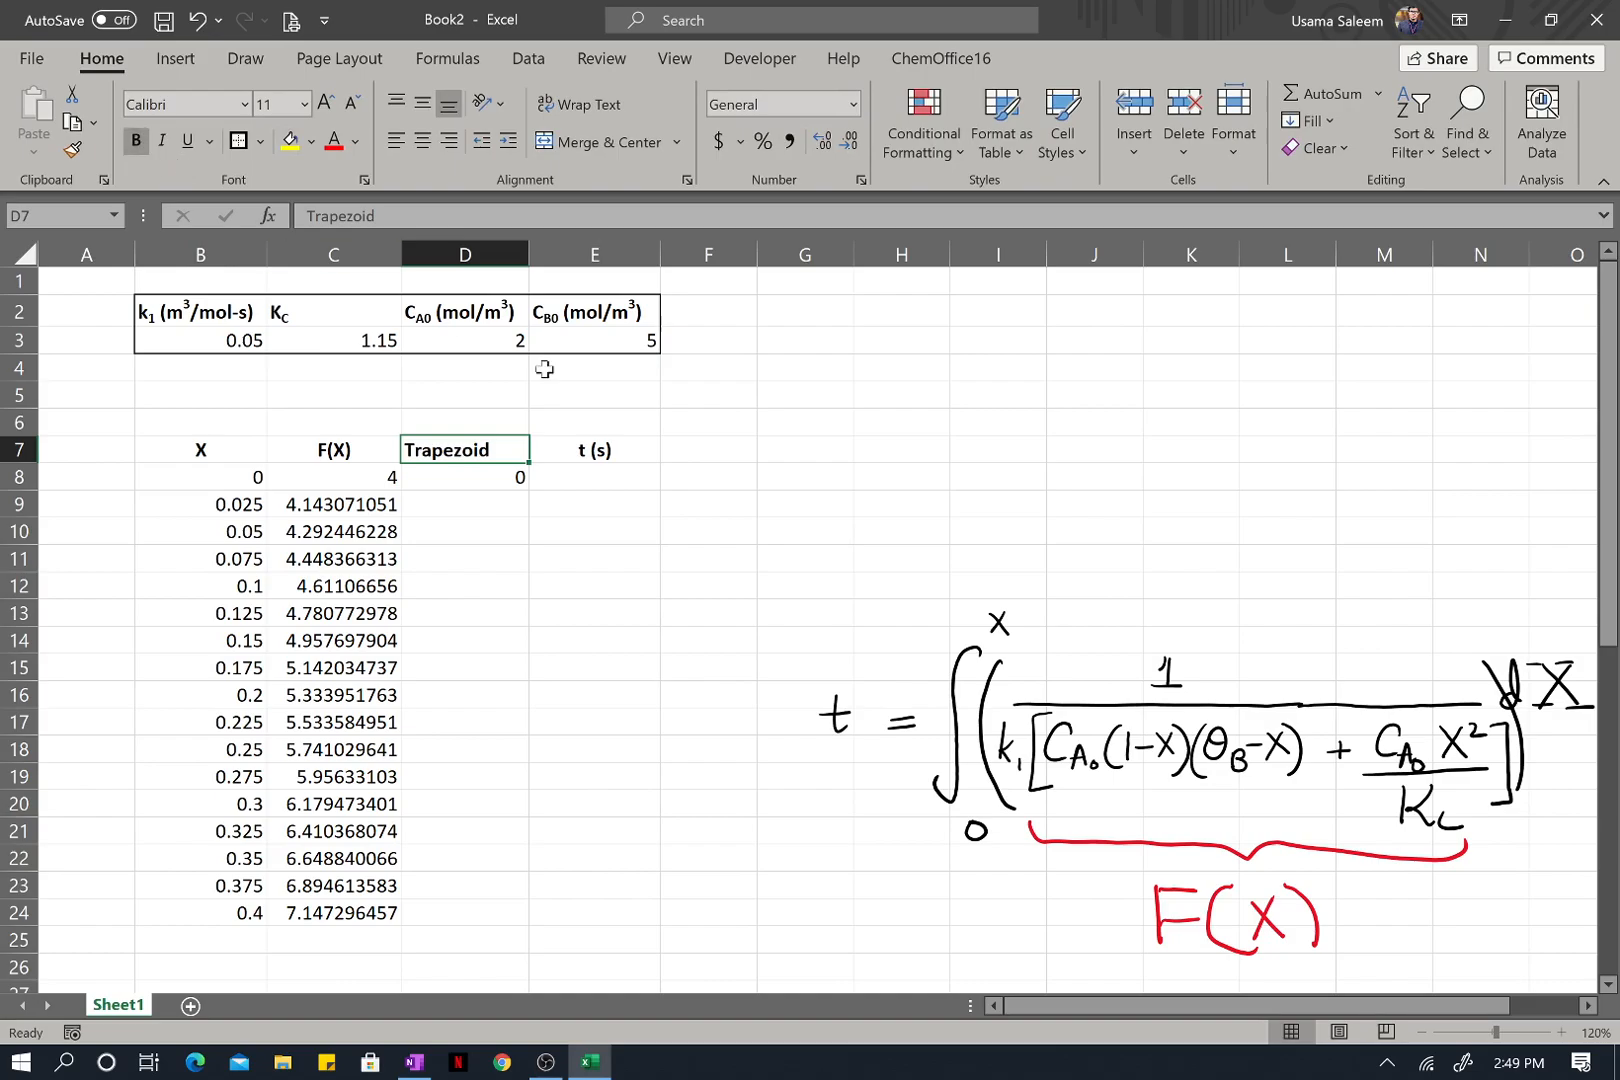
# Enter =0 in E8 as the initial reaction time under the t (s) header.
pyautogui.click(509, 476)
pyautogui.click(567, 478)
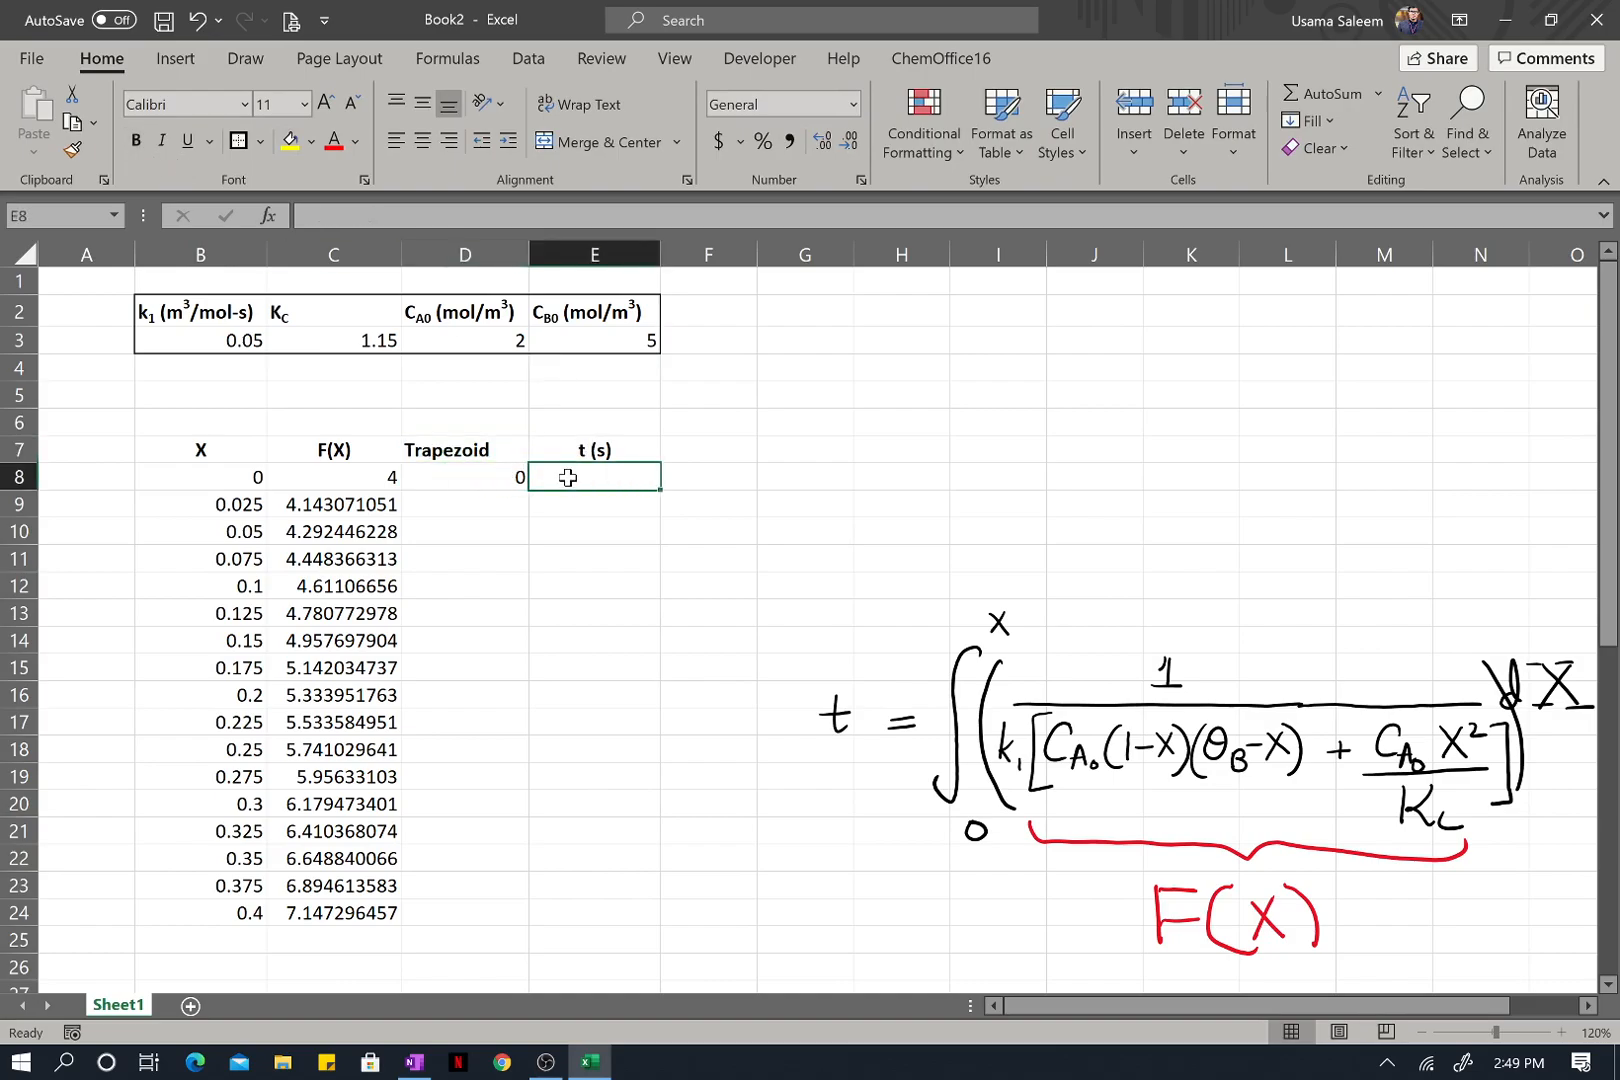
pyautogui.write('=0')
pyautogui.press('Return')
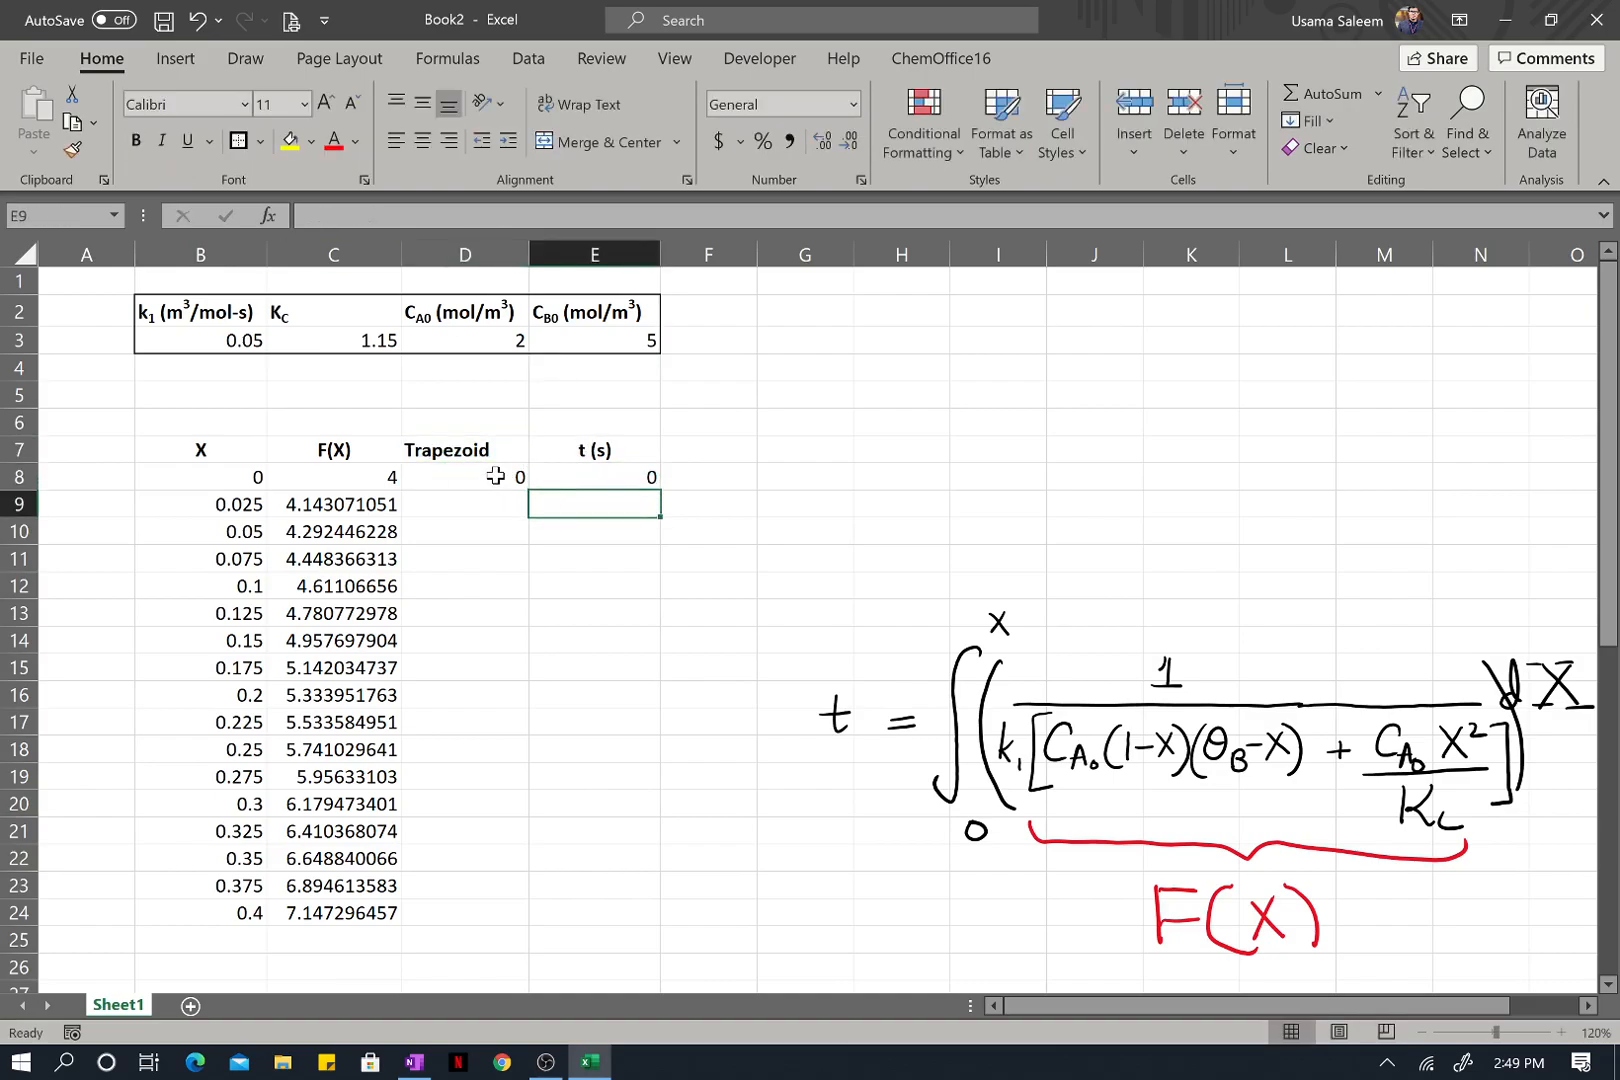
# Enter the trapezoid area formula =0.5*(B9-B8)*(C8+C9) in D9.
pyautogui.doubleClick(495, 476)
pyautogui.press('Return')
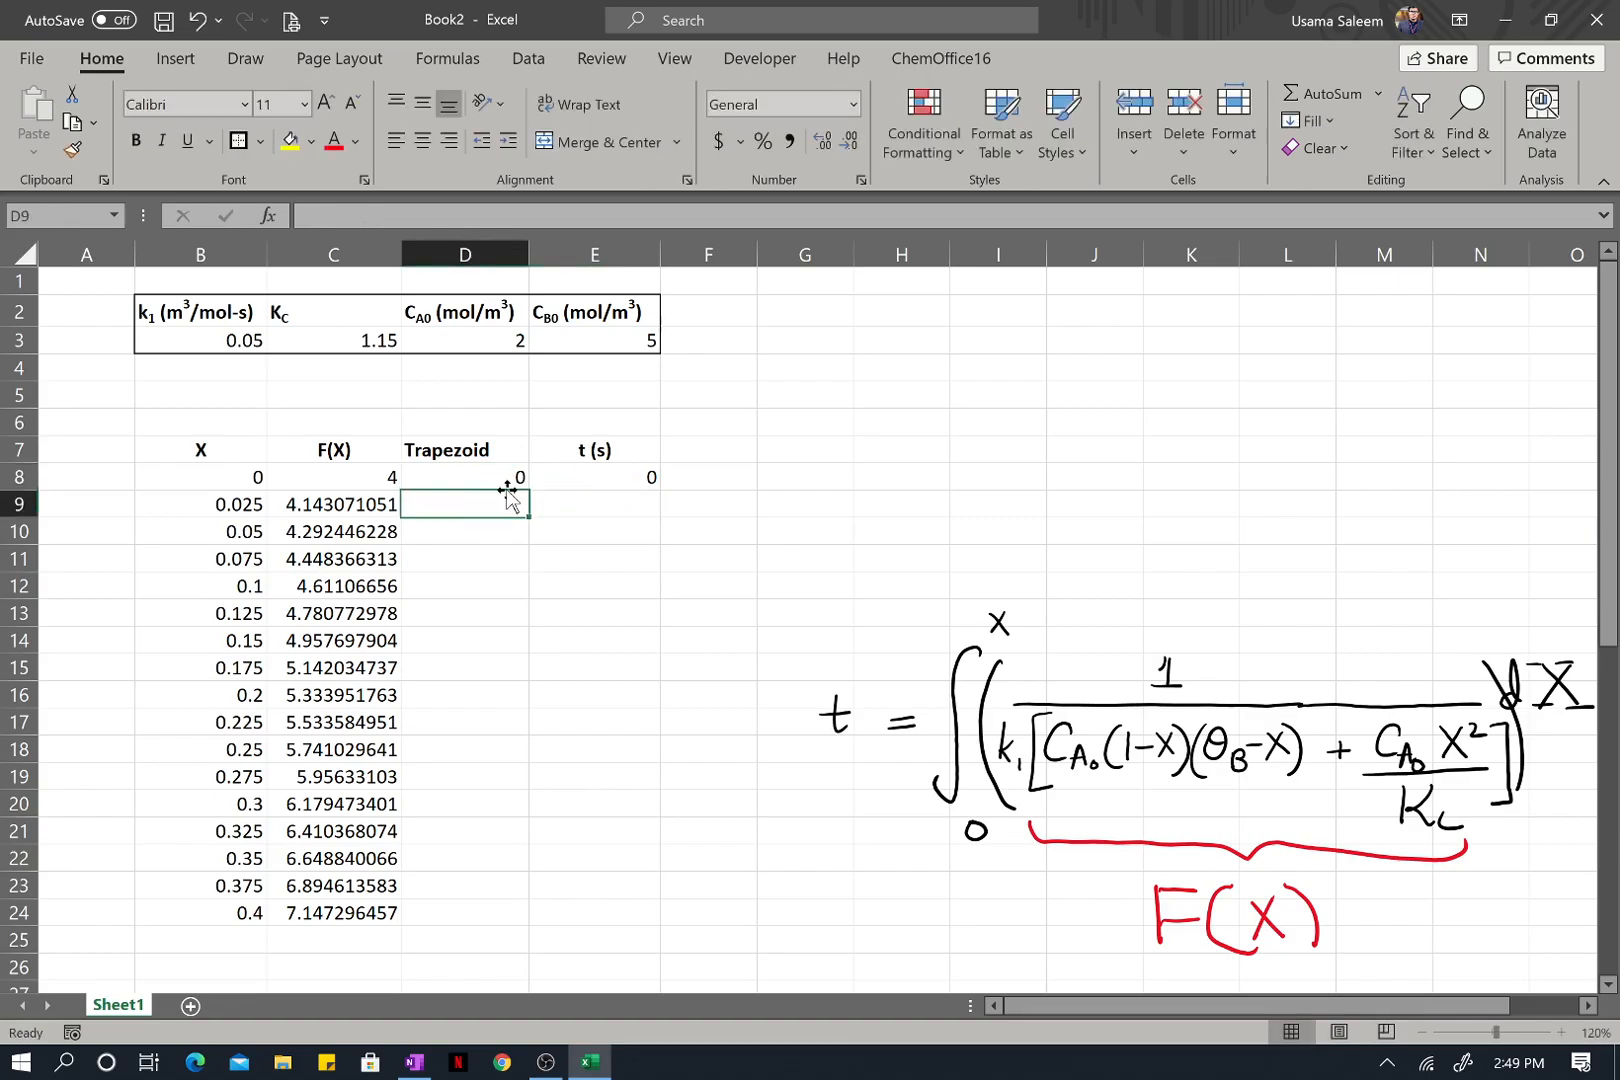
pyautogui.write('=')
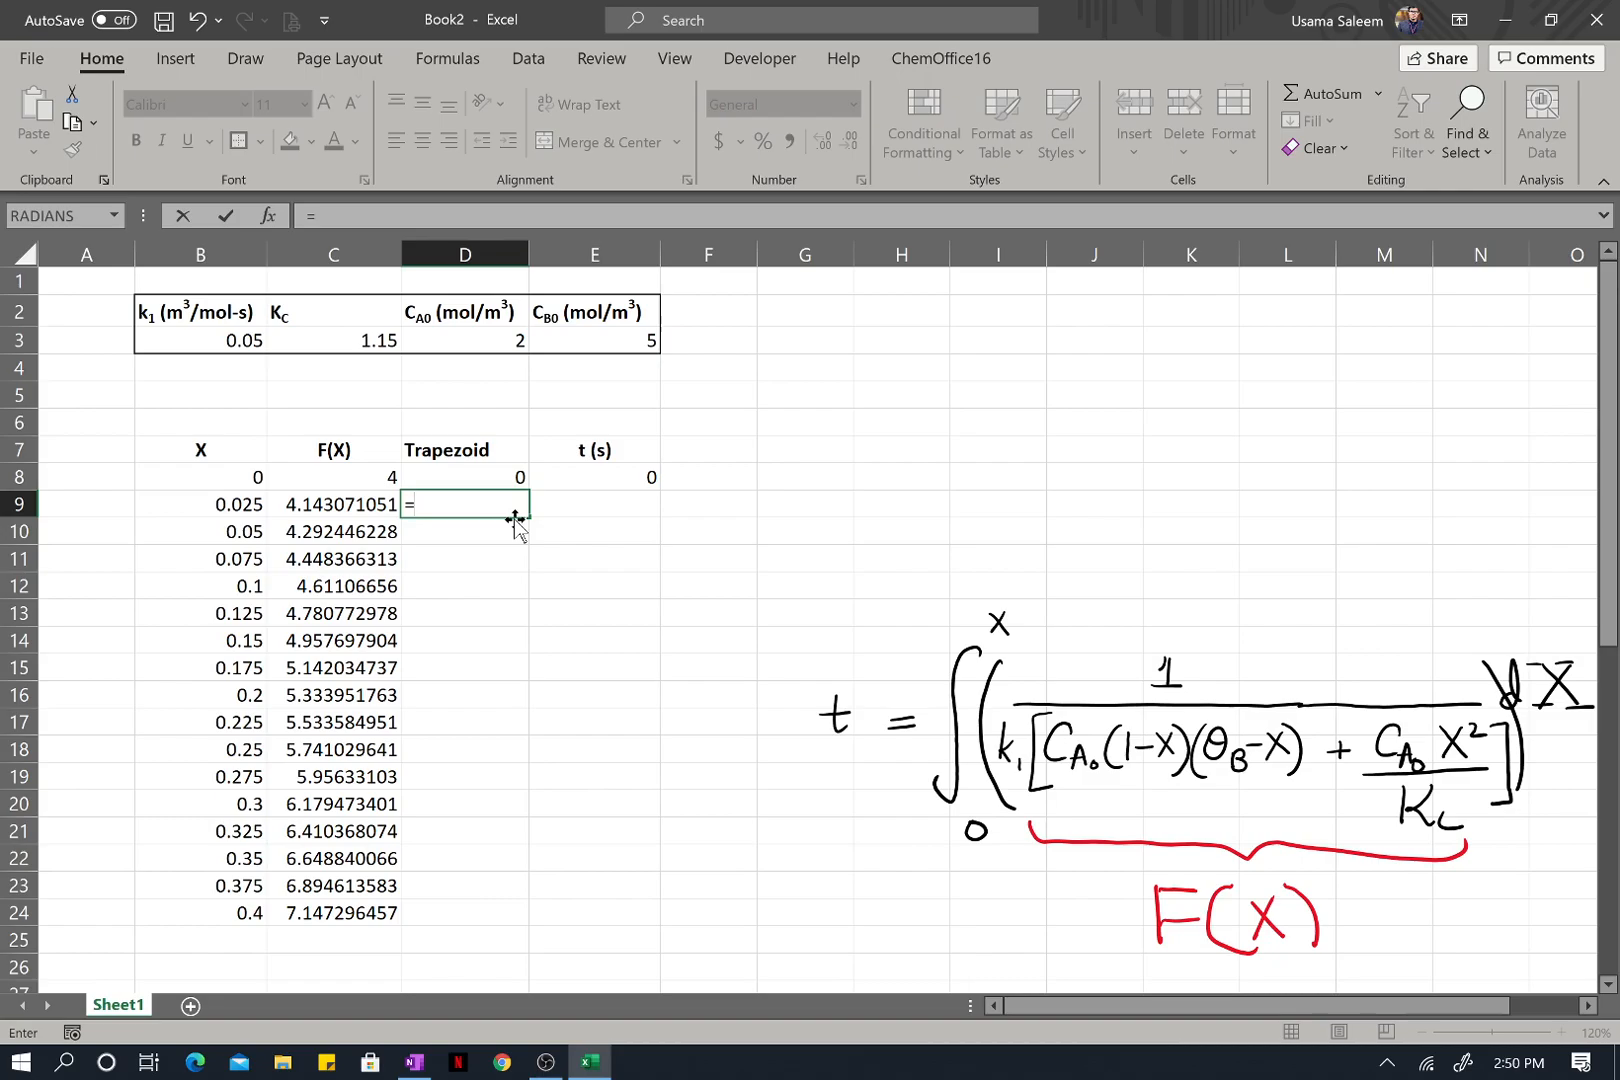
pyautogui.write('0.5*(')
pyautogui.click(245, 504)
pyautogui.write('-')
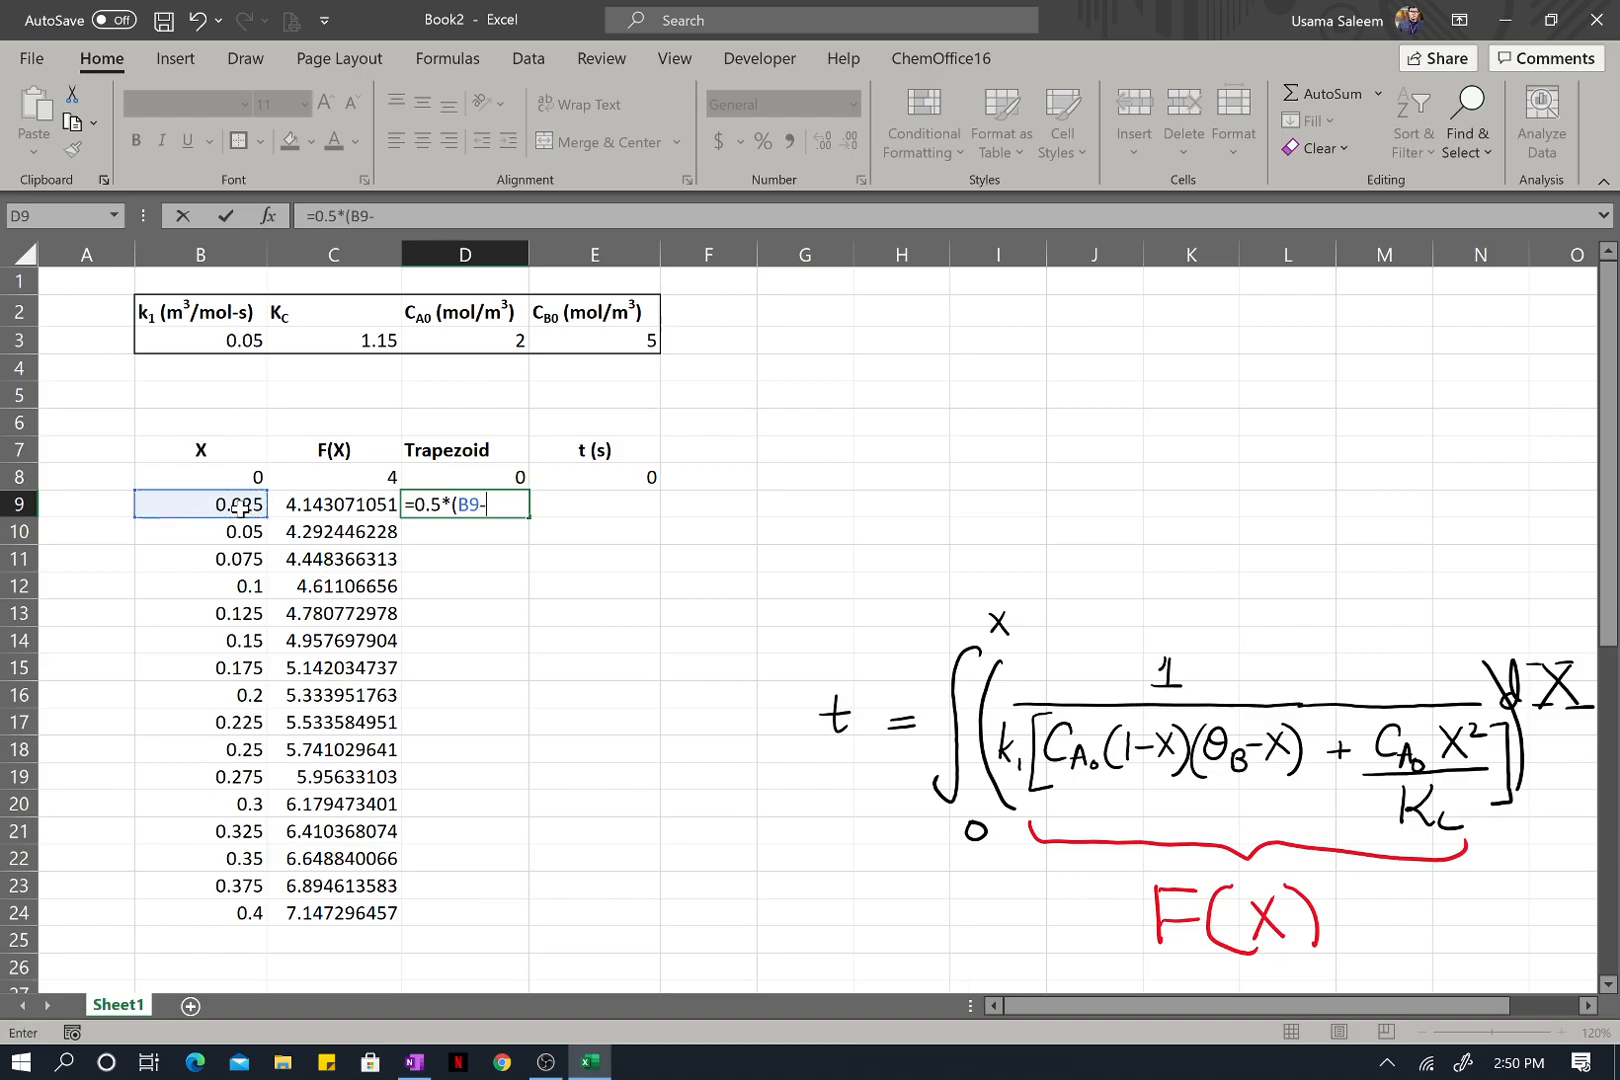
pyautogui.click(250, 481)
pyautogui.write(')*(')
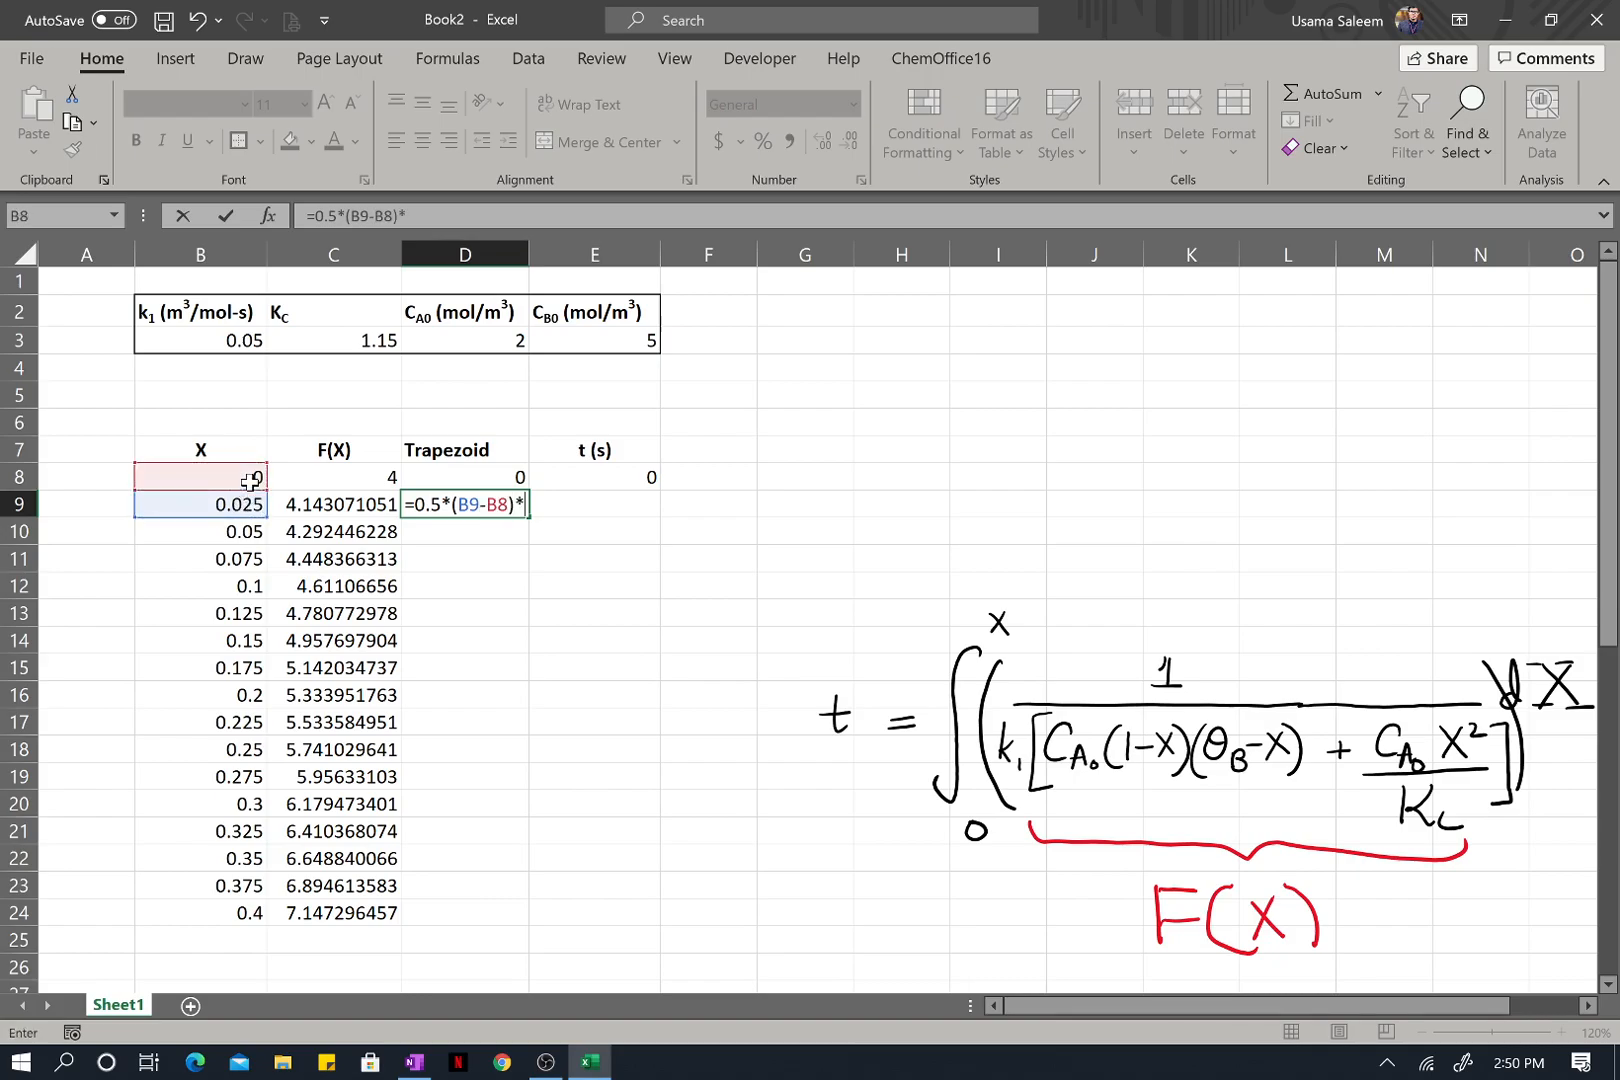
pyautogui.click(325, 477)
pyautogui.write('+')
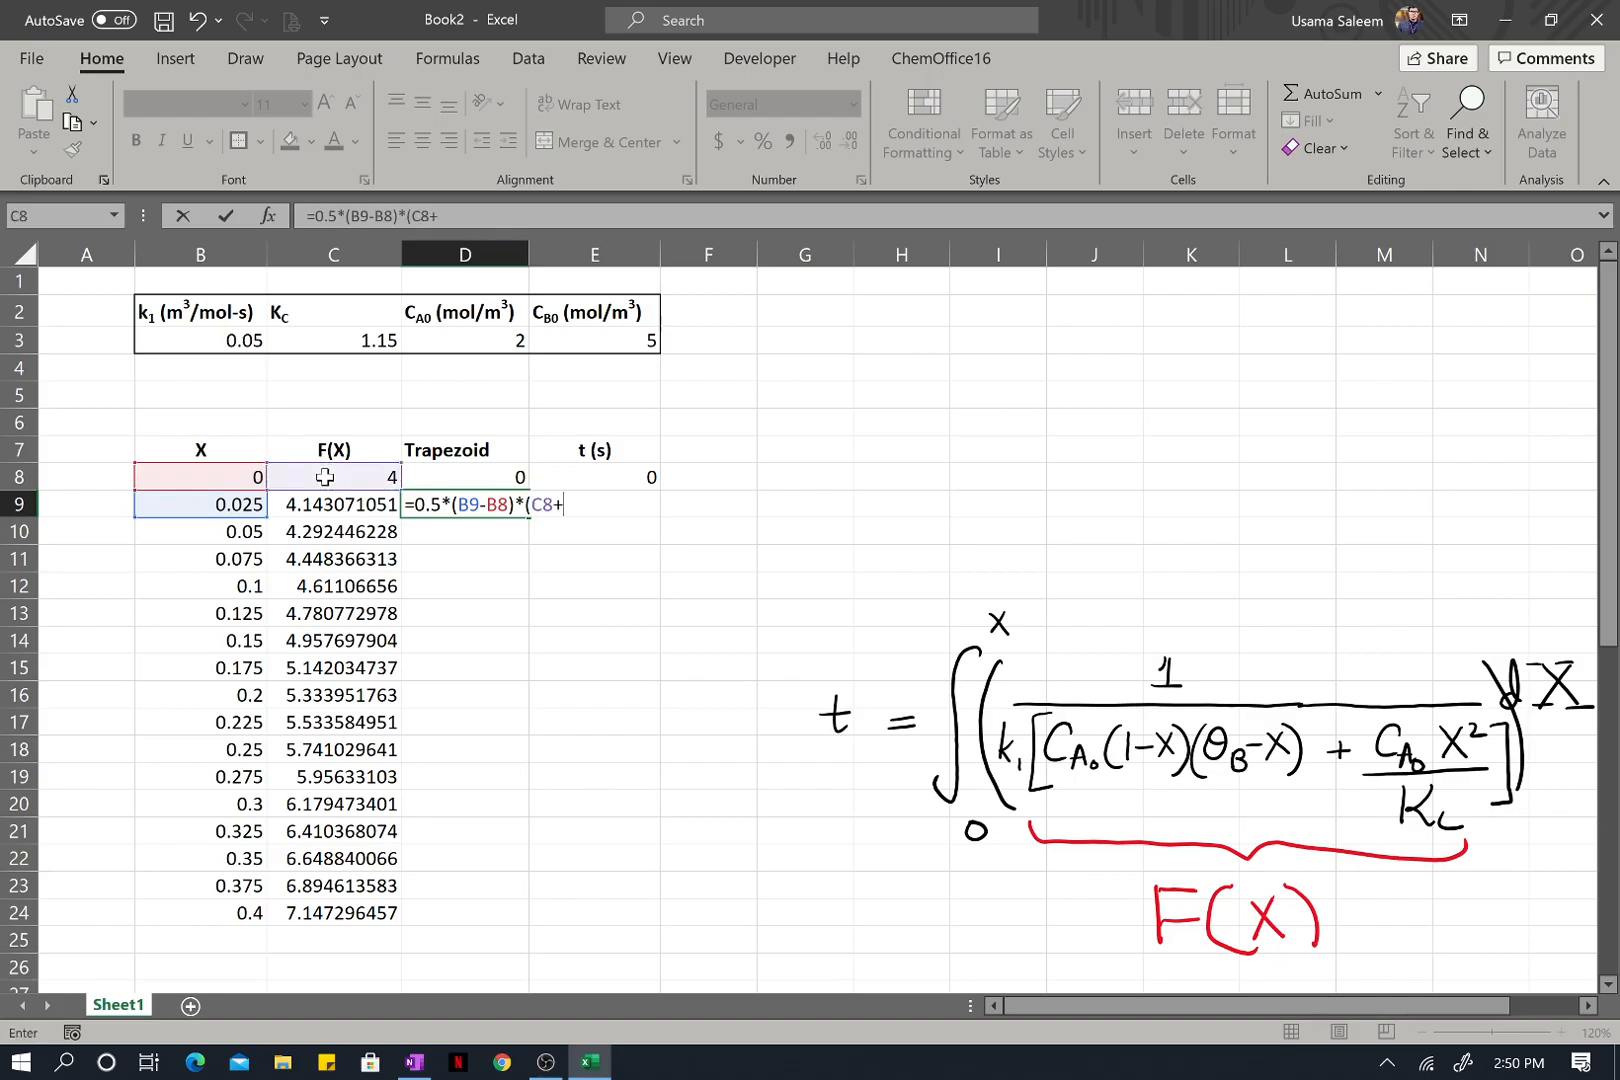
pyautogui.click(337, 504)
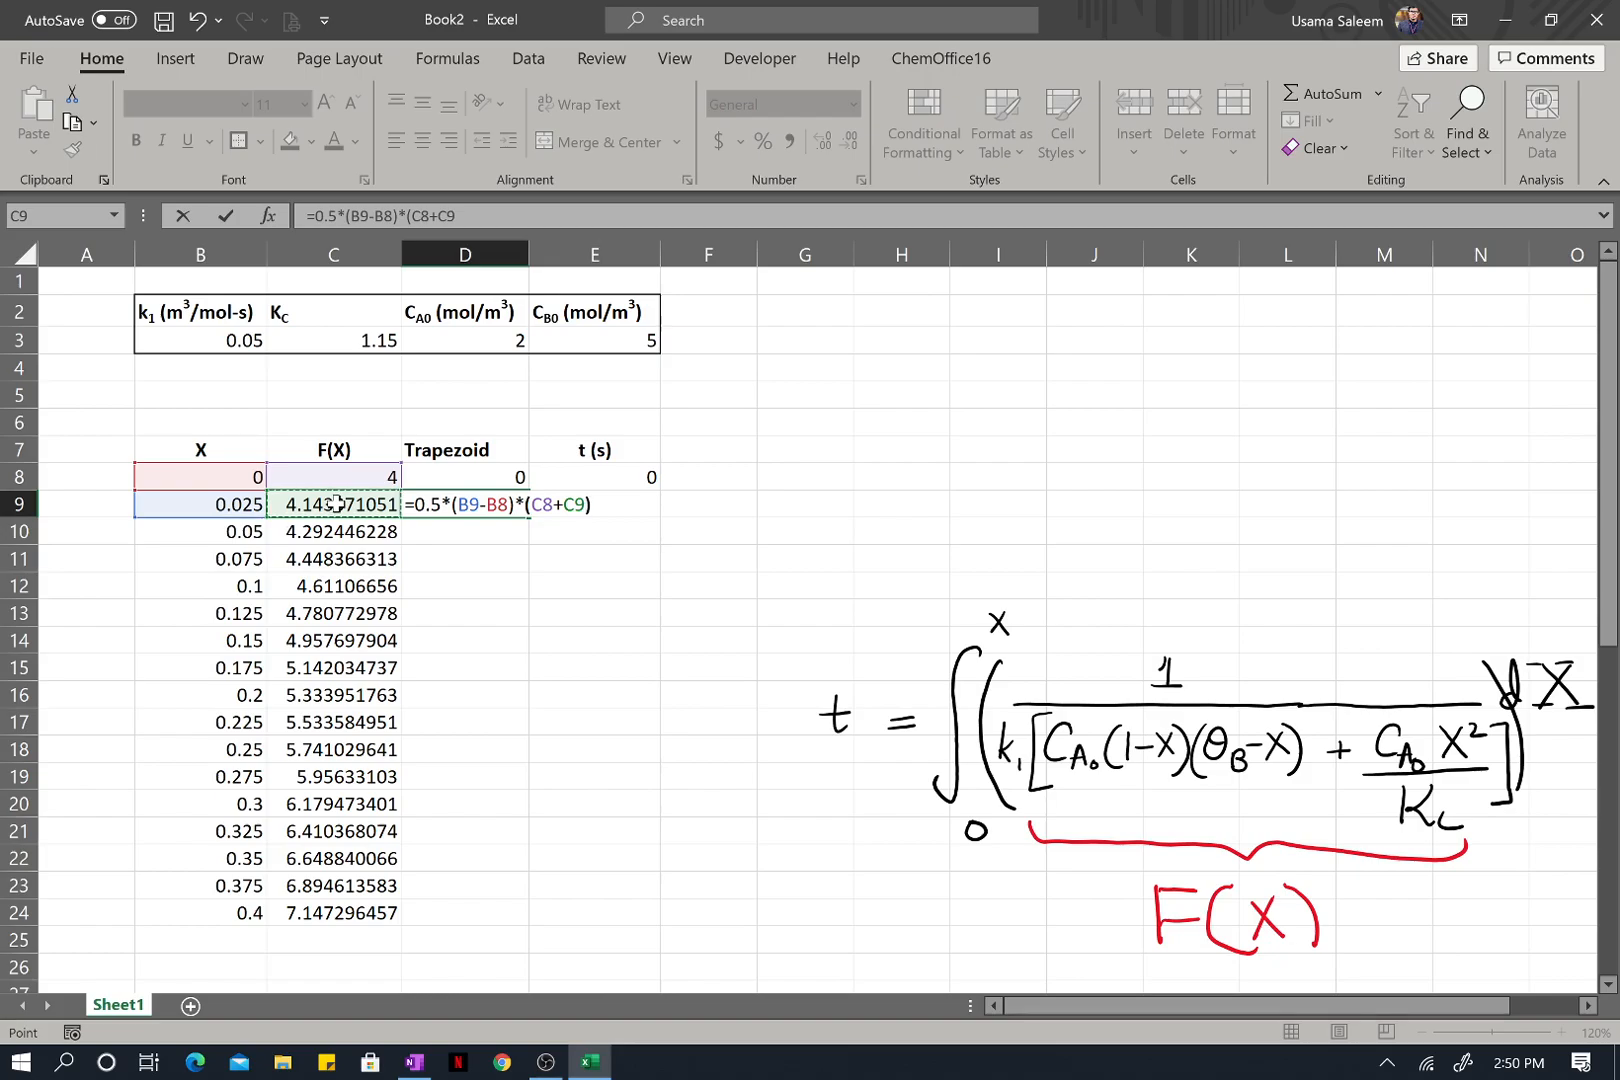
pyautogui.press('Return')
# Copy the trapezoid formula from D9 down through D24.
pyautogui.click(445, 500)
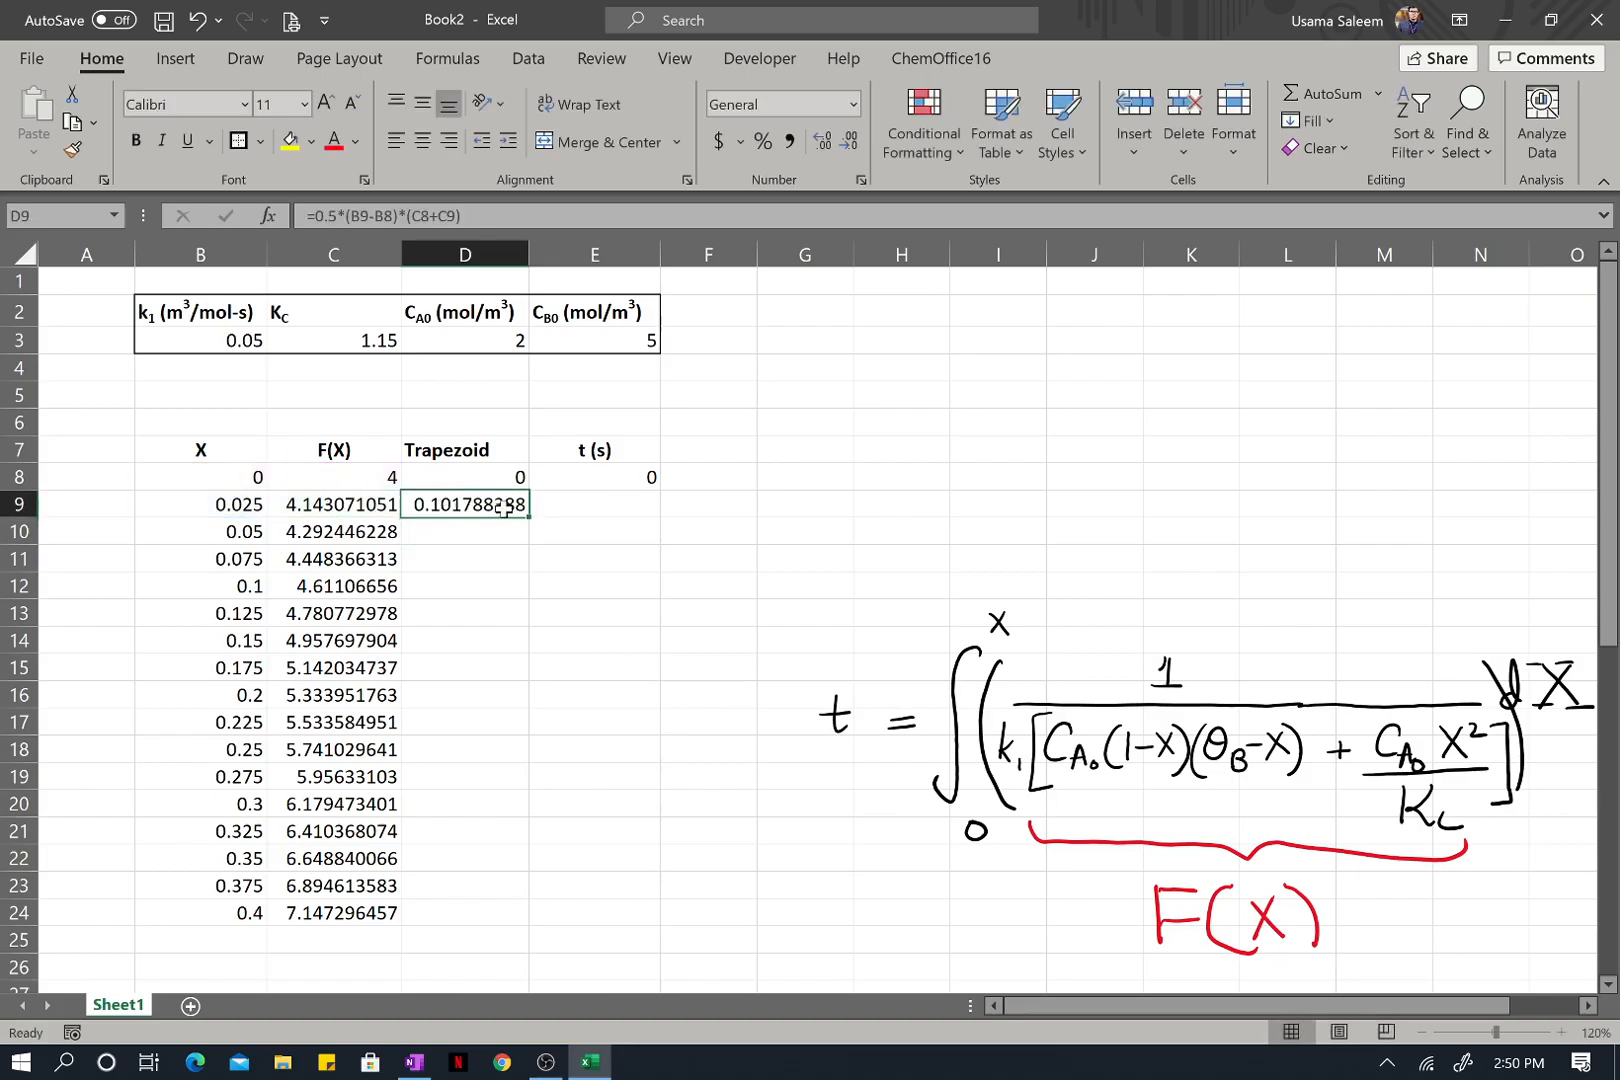
pyautogui.moveTo(529, 517)
pyautogui.mouseDown()
pyautogui.moveTo(528, 899)
pyautogui.moveTo(510, 919)
pyautogui.mouseUp()
pyautogui.scroll(-2, 620, 709)
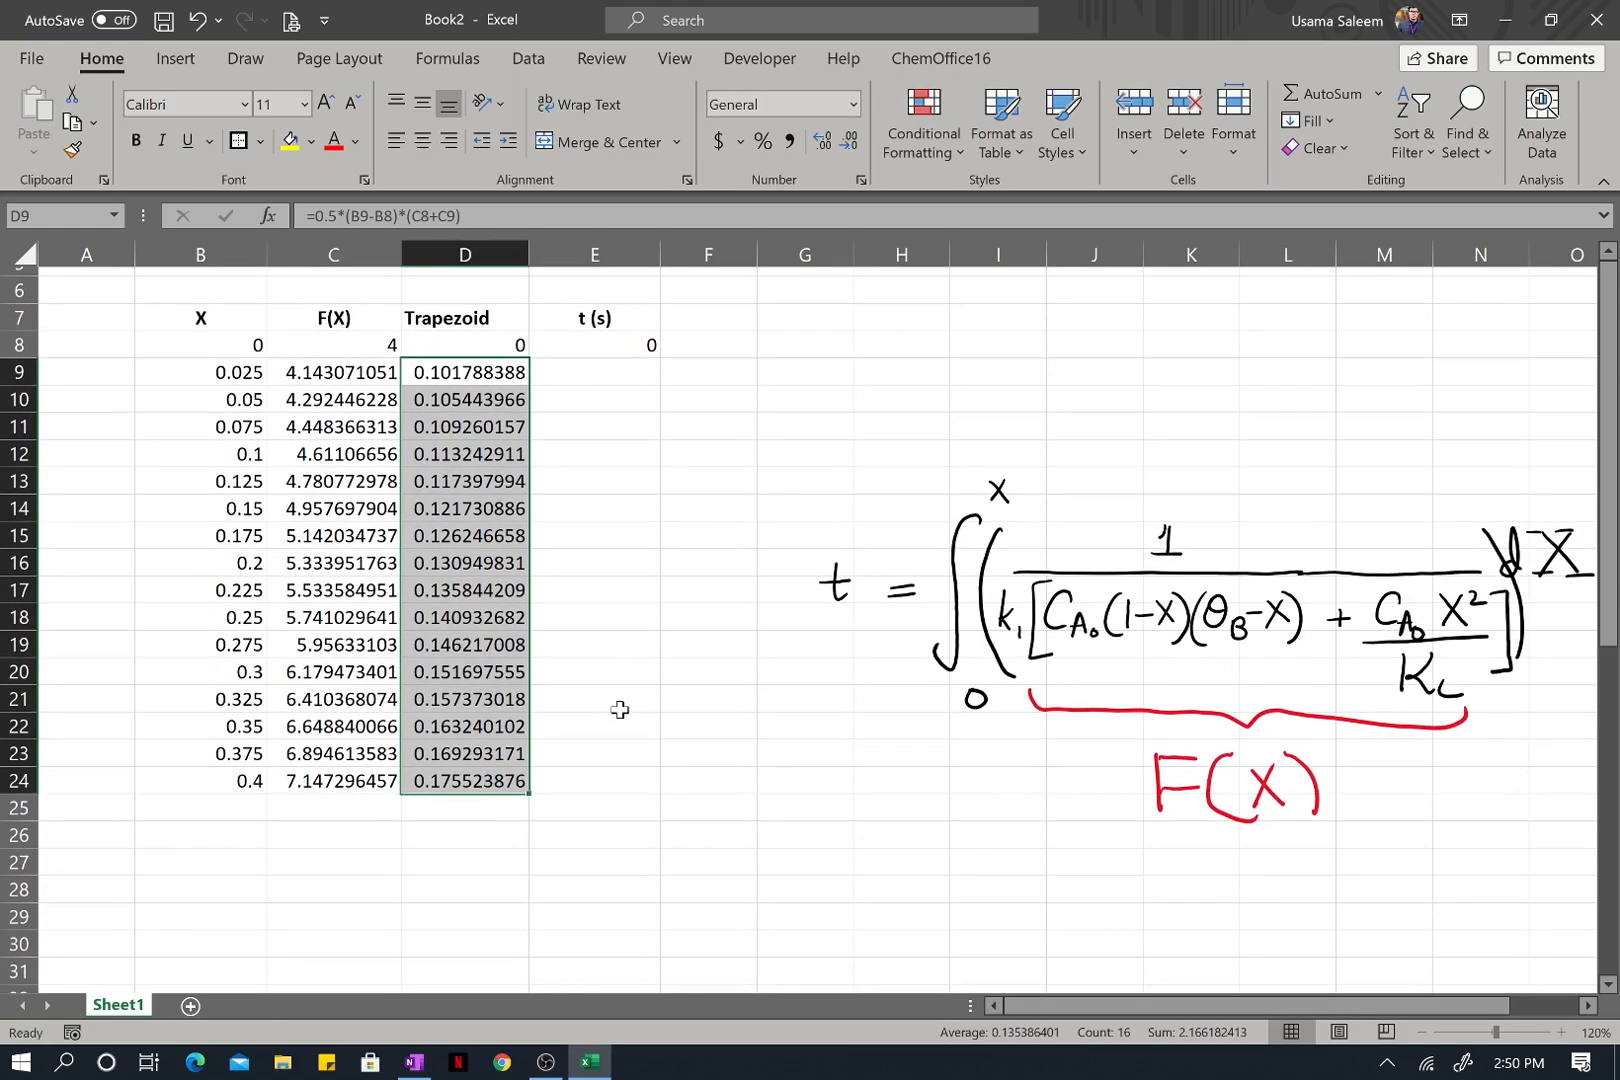
pyautogui.scroll(-1, 620, 709)
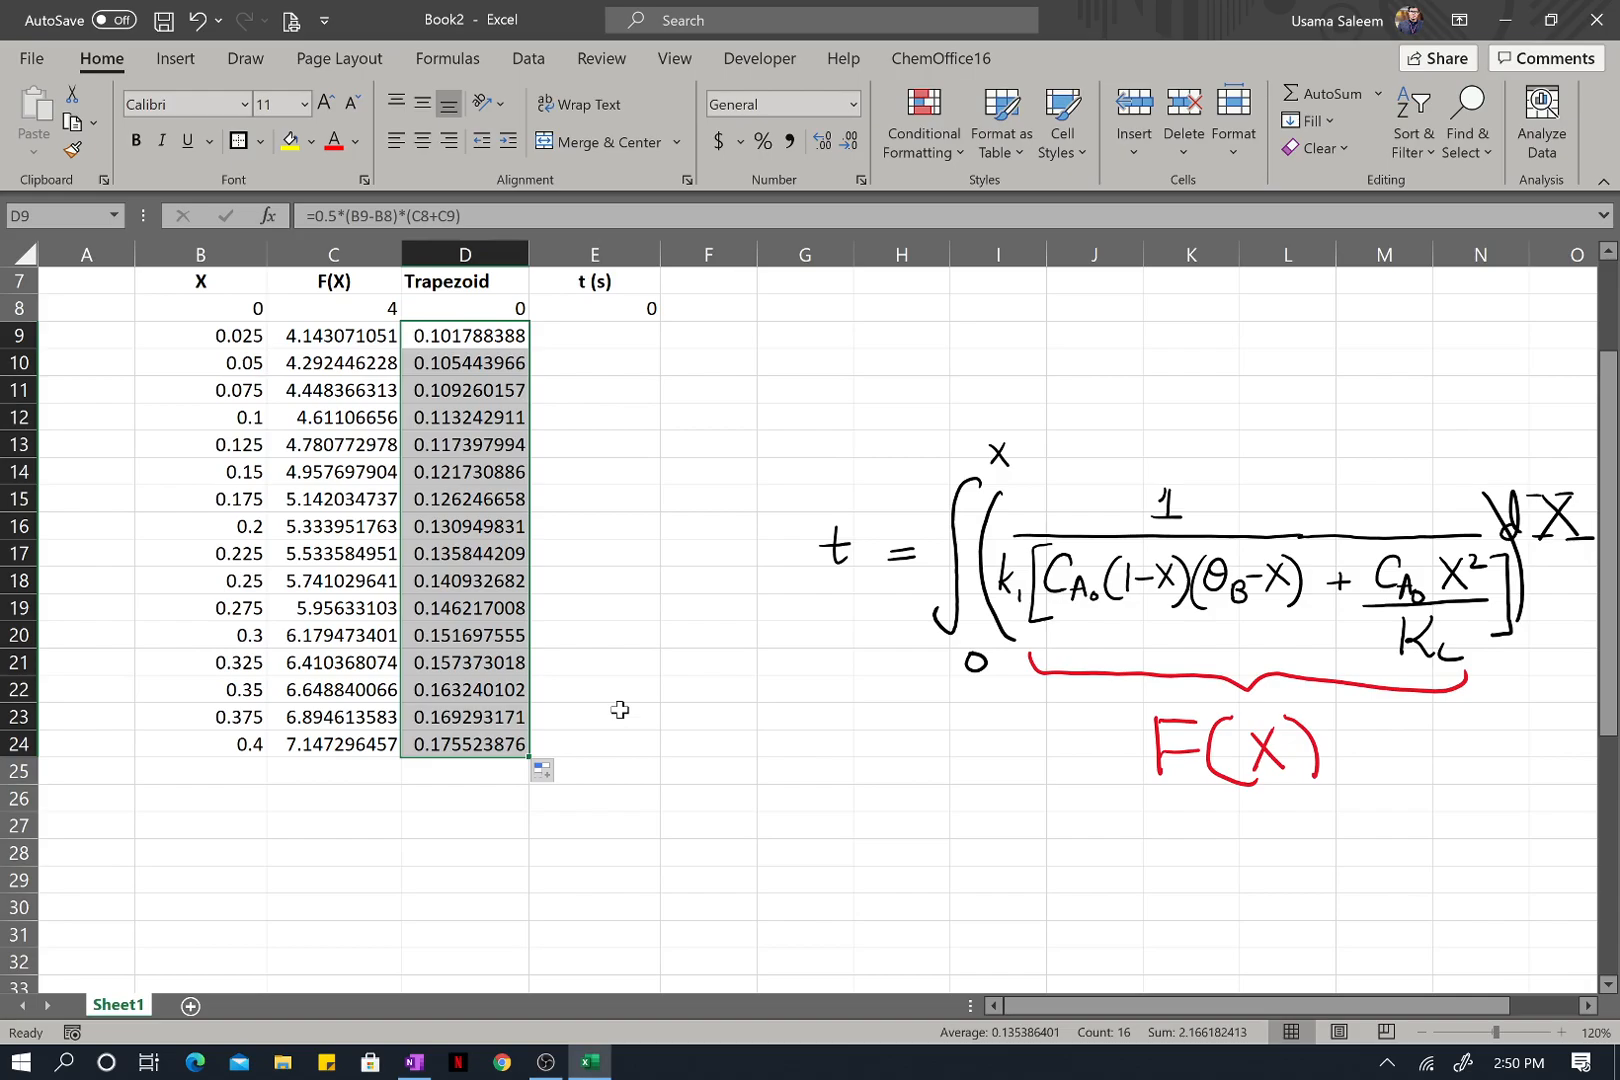
# Sketch axes and a curve below the integral with the multicolour galaxy pen, adding vertical bounds labelled a and b.
pyautogui.click(245, 58)
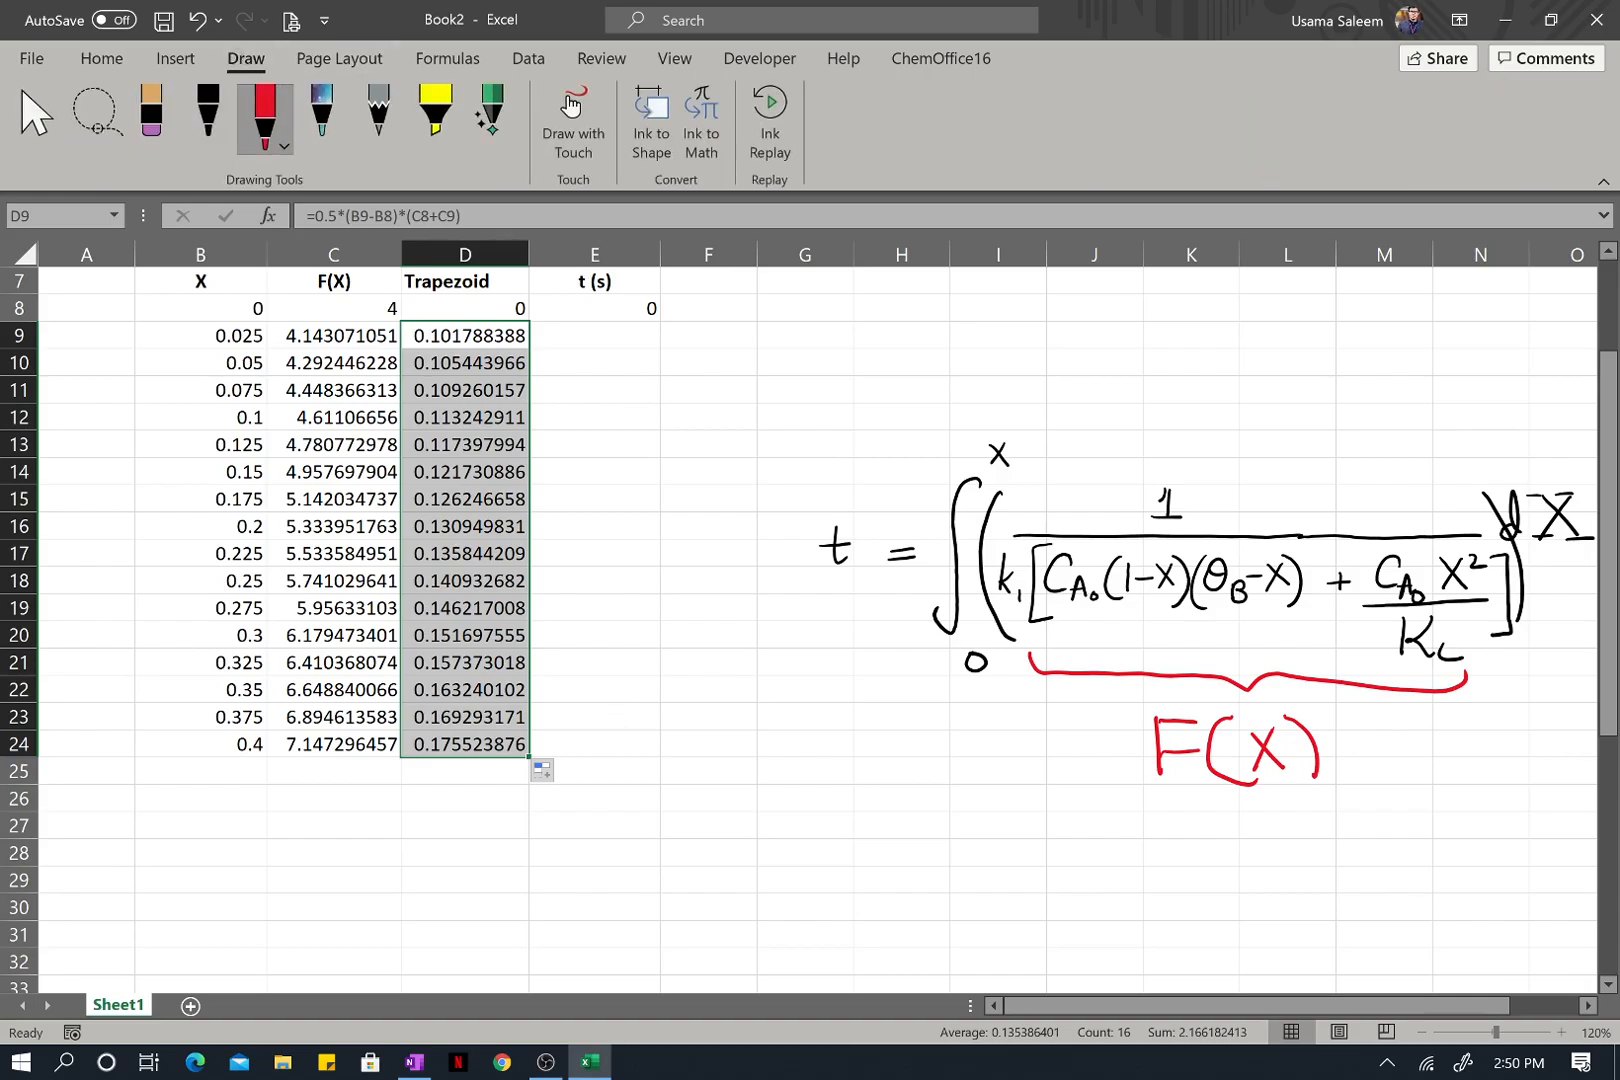
pyautogui.click(321, 112)
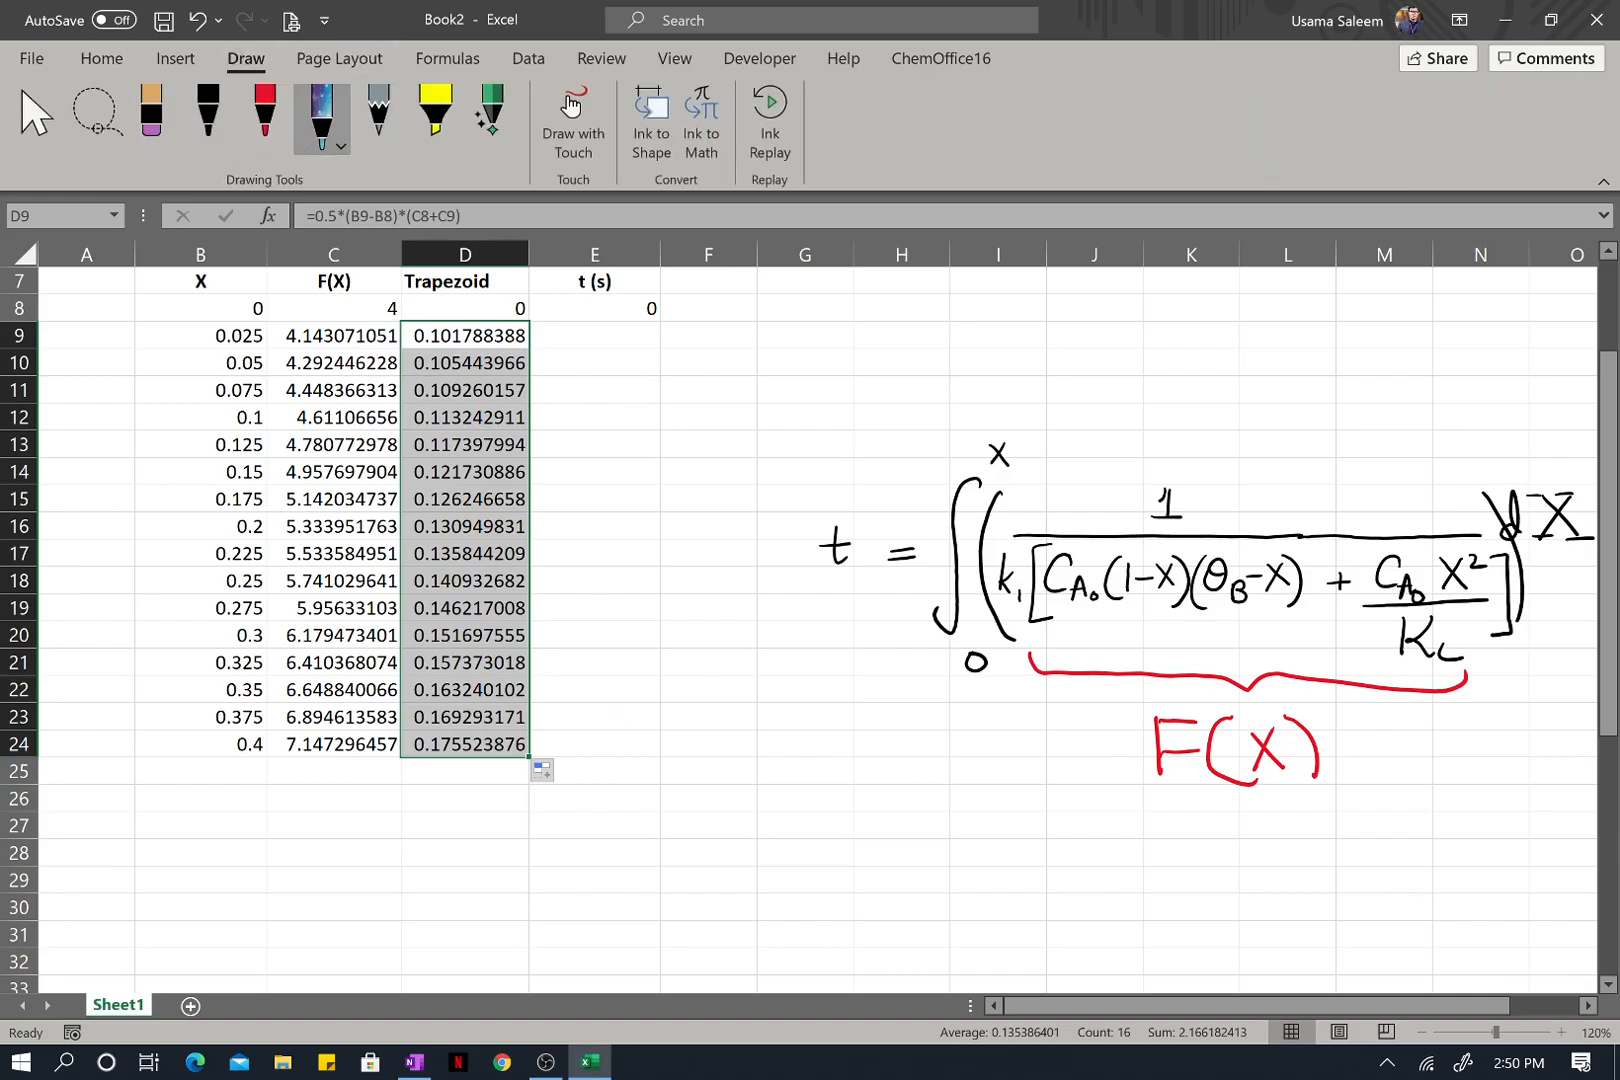
pyautogui.moveTo(765, 724); pyautogui.dragTo(776, 990)
pyautogui.moveTo(677, 940); pyautogui.dragTo(1116, 944)
pyautogui.moveTo(786, 863)
pyautogui.mouseDown()
pyautogui.moveTo(962, 826)
pyautogui.moveTo(993, 762)
pyautogui.mouseUp()
pyautogui.moveTo(818, 831); pyautogui.dragTo(815, 987)
pyautogui.moveTo(990, 767); pyautogui.dragTo(995, 945)
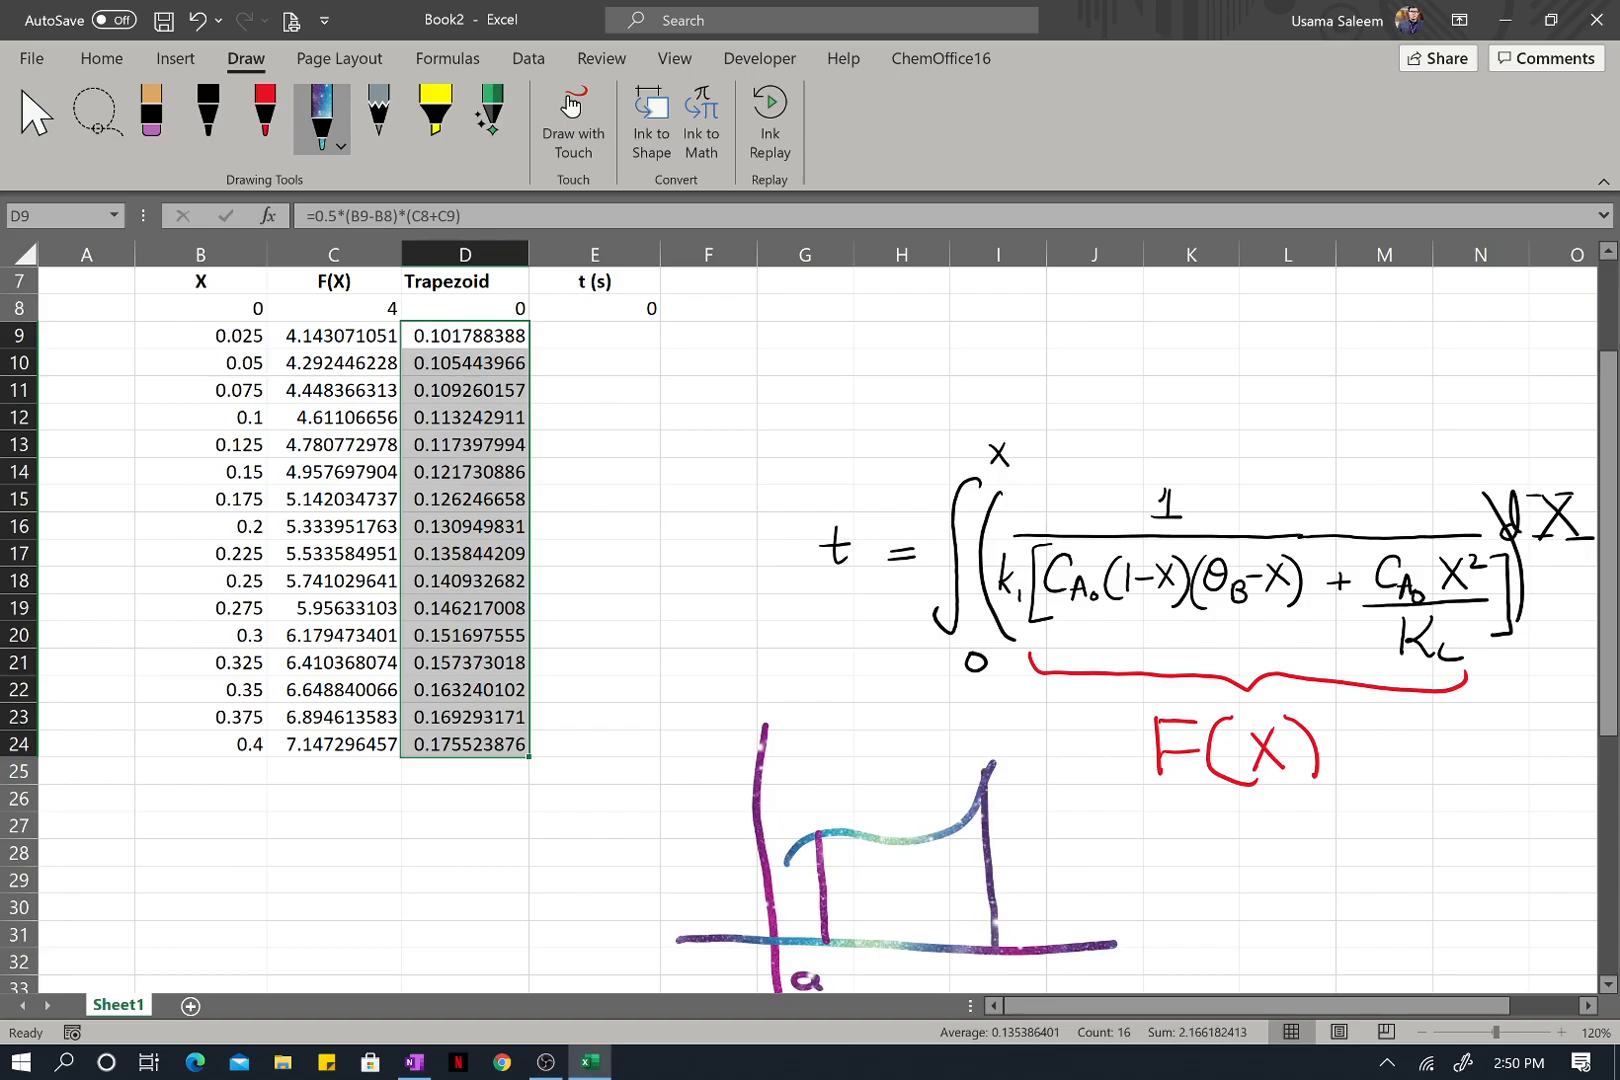
pyautogui.scroll(-2, 800, 630)
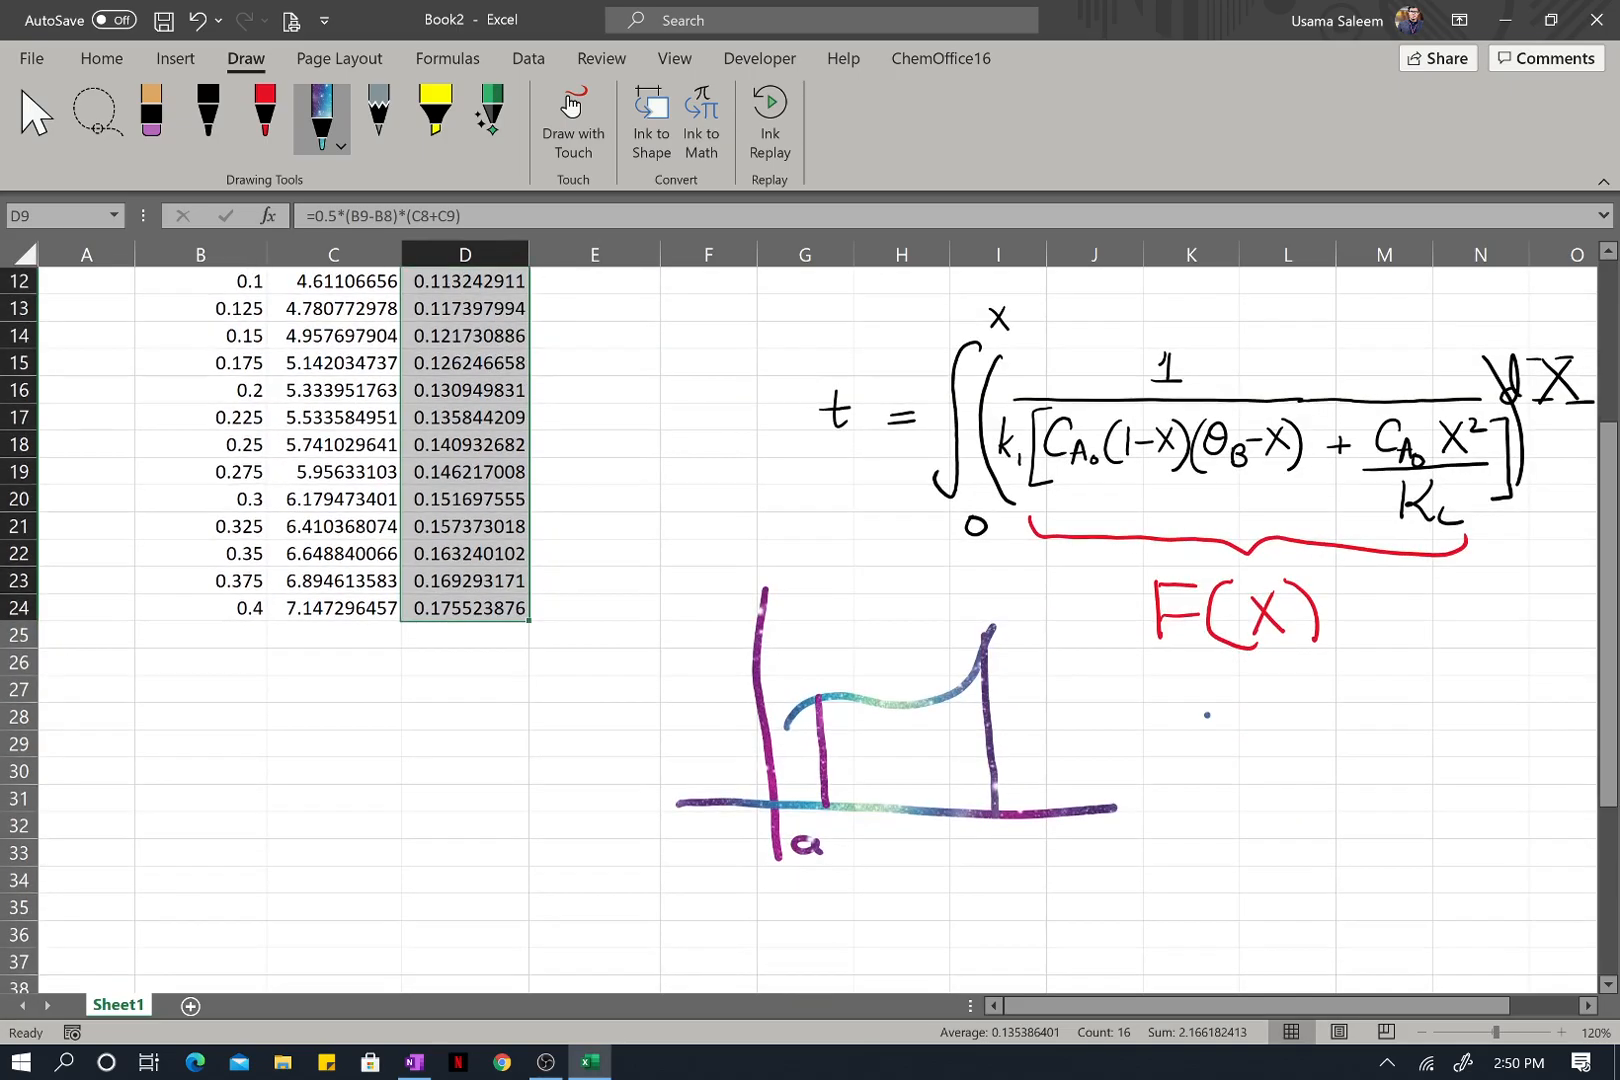
pyautogui.moveTo(999, 845); pyautogui.dragTo(1004, 885)
# Draw adjoining red trapezoid strips under the sketched curve, label them with Roman numerals and hatch the first one.
pyautogui.click(264, 115)
pyautogui.moveTo(866, 688); pyautogui.dragTo(881, 826)
pyautogui.moveTo(817, 702)
pyautogui.mouseDown()
pyautogui.moveTo(913, 704)
pyautogui.moveTo(928, 819)
pyautogui.mouseUp()
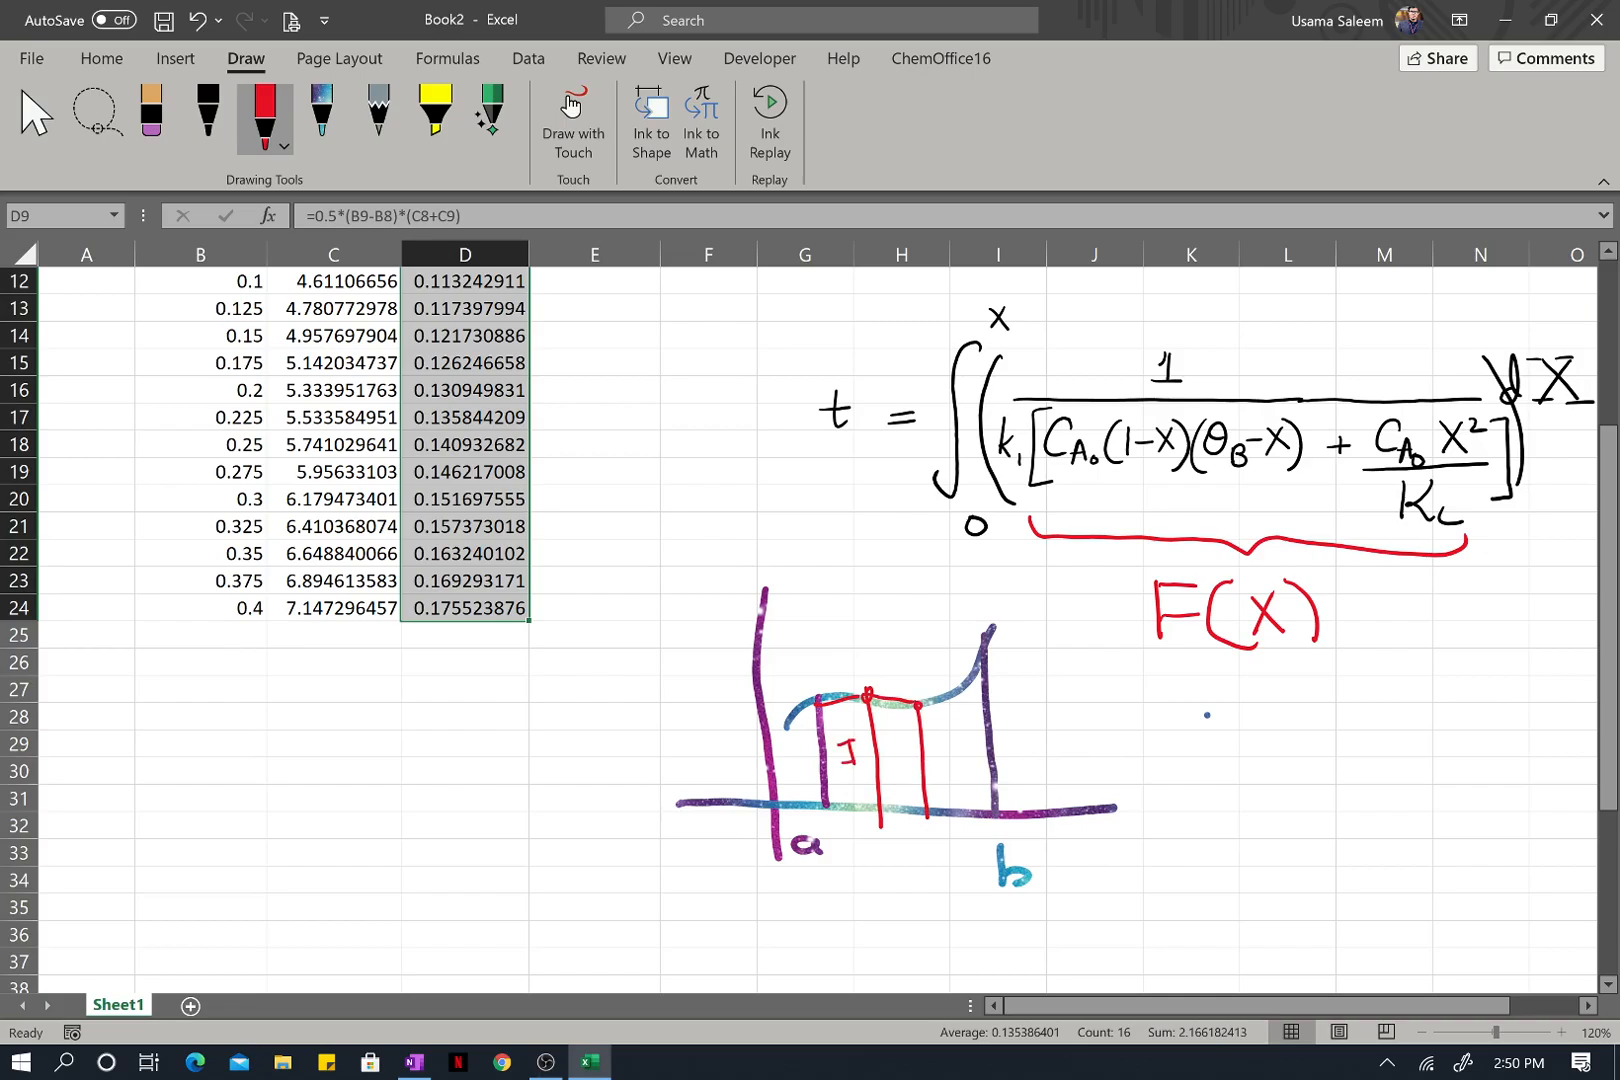
pyautogui.moveTo(947, 699); pyautogui.dragTo(957, 783)
pyautogui.moveTo(866, 734); pyautogui.dragTo(830, 778)
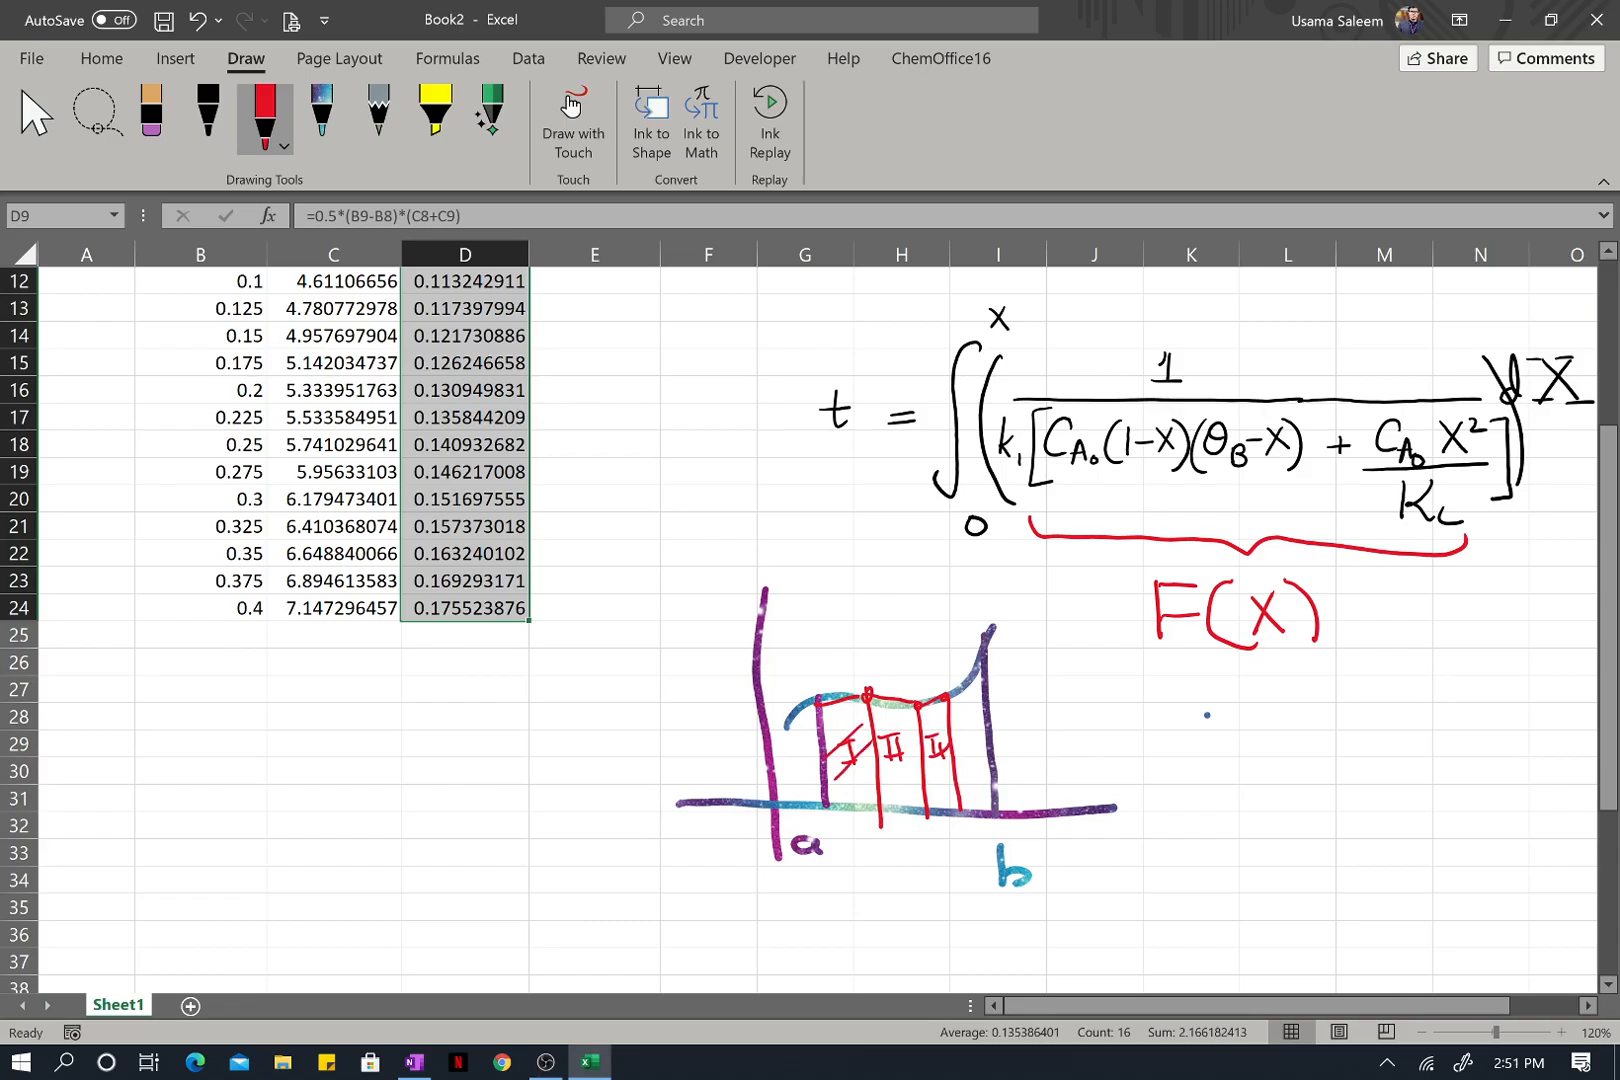
# Enter the cumulative time formula =D9+E8 in E9.
pyautogui.scroll(3, 800, 630)
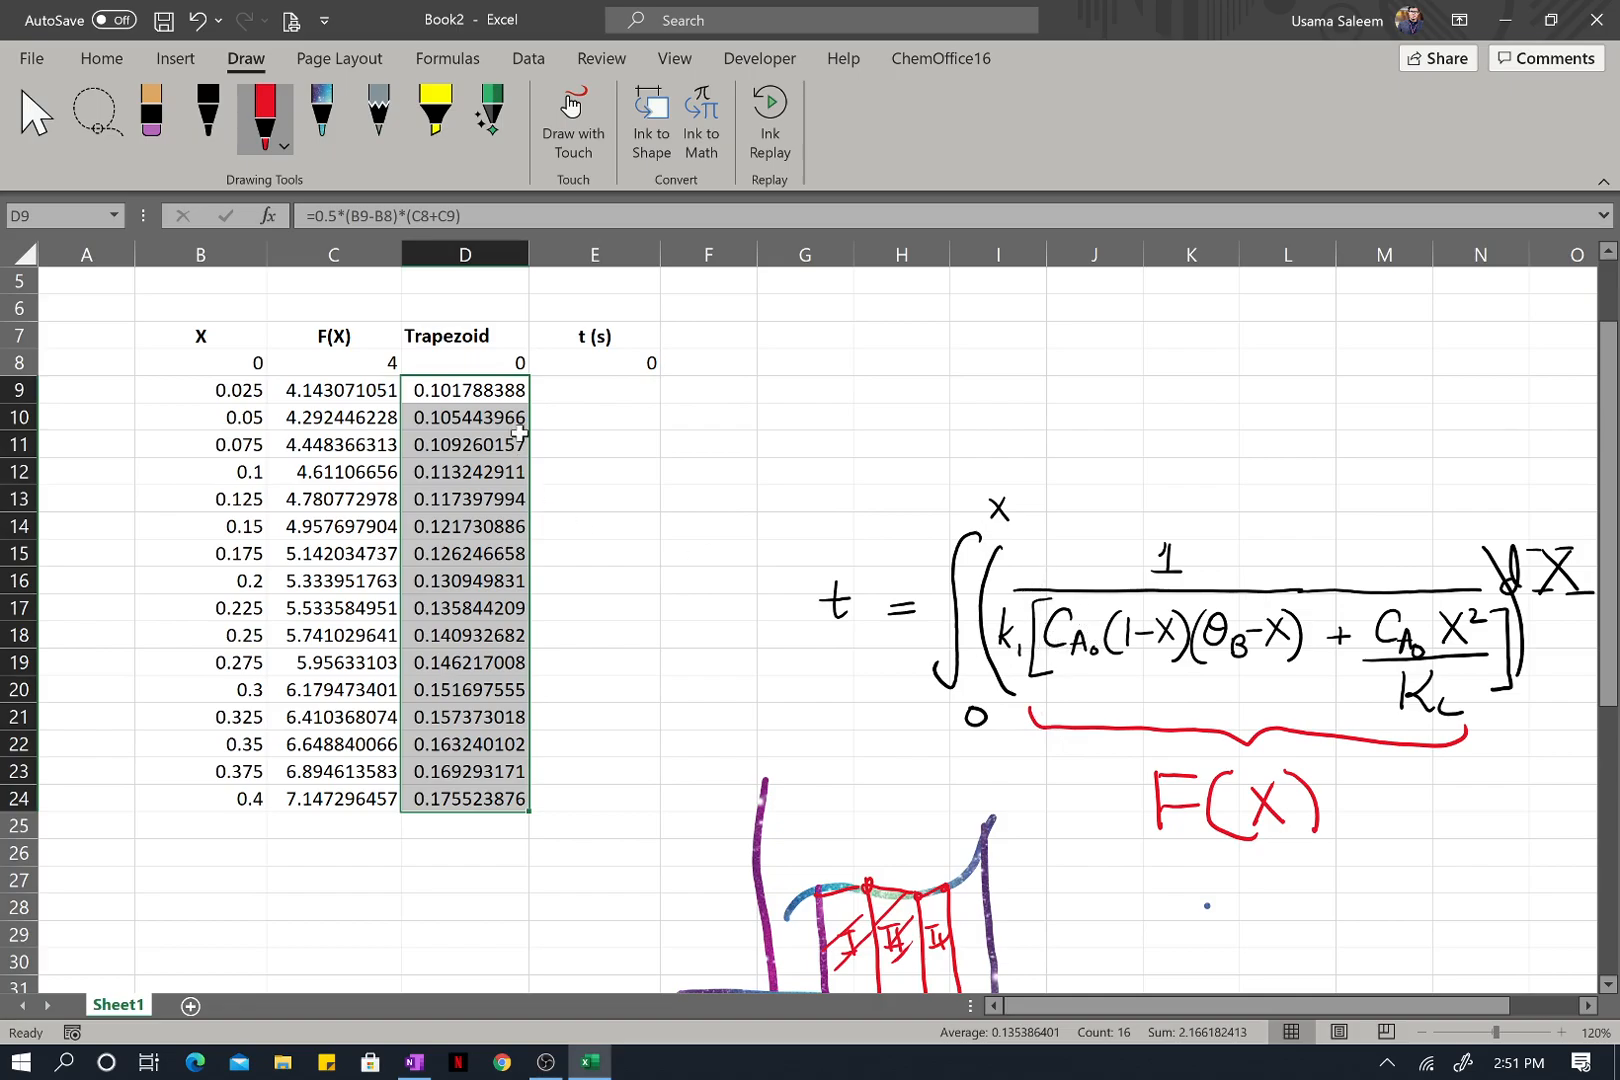
pyautogui.click(572, 392)
pyautogui.click(591, 365)
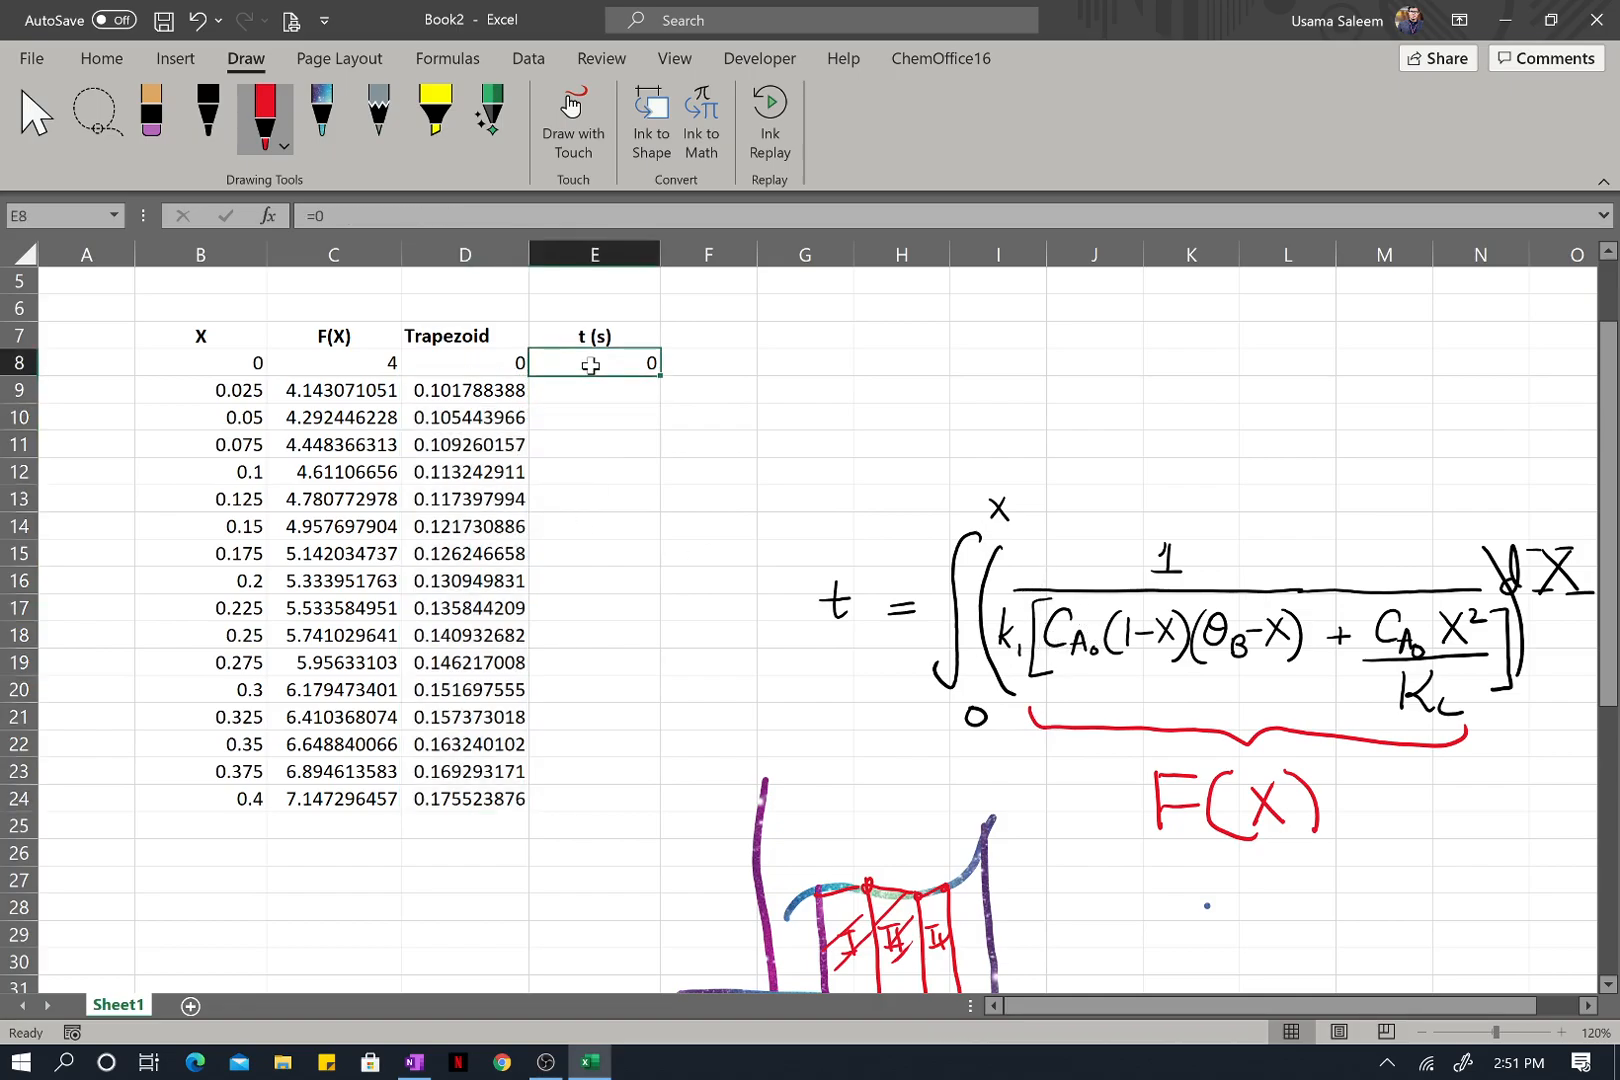
pyautogui.click(604, 391)
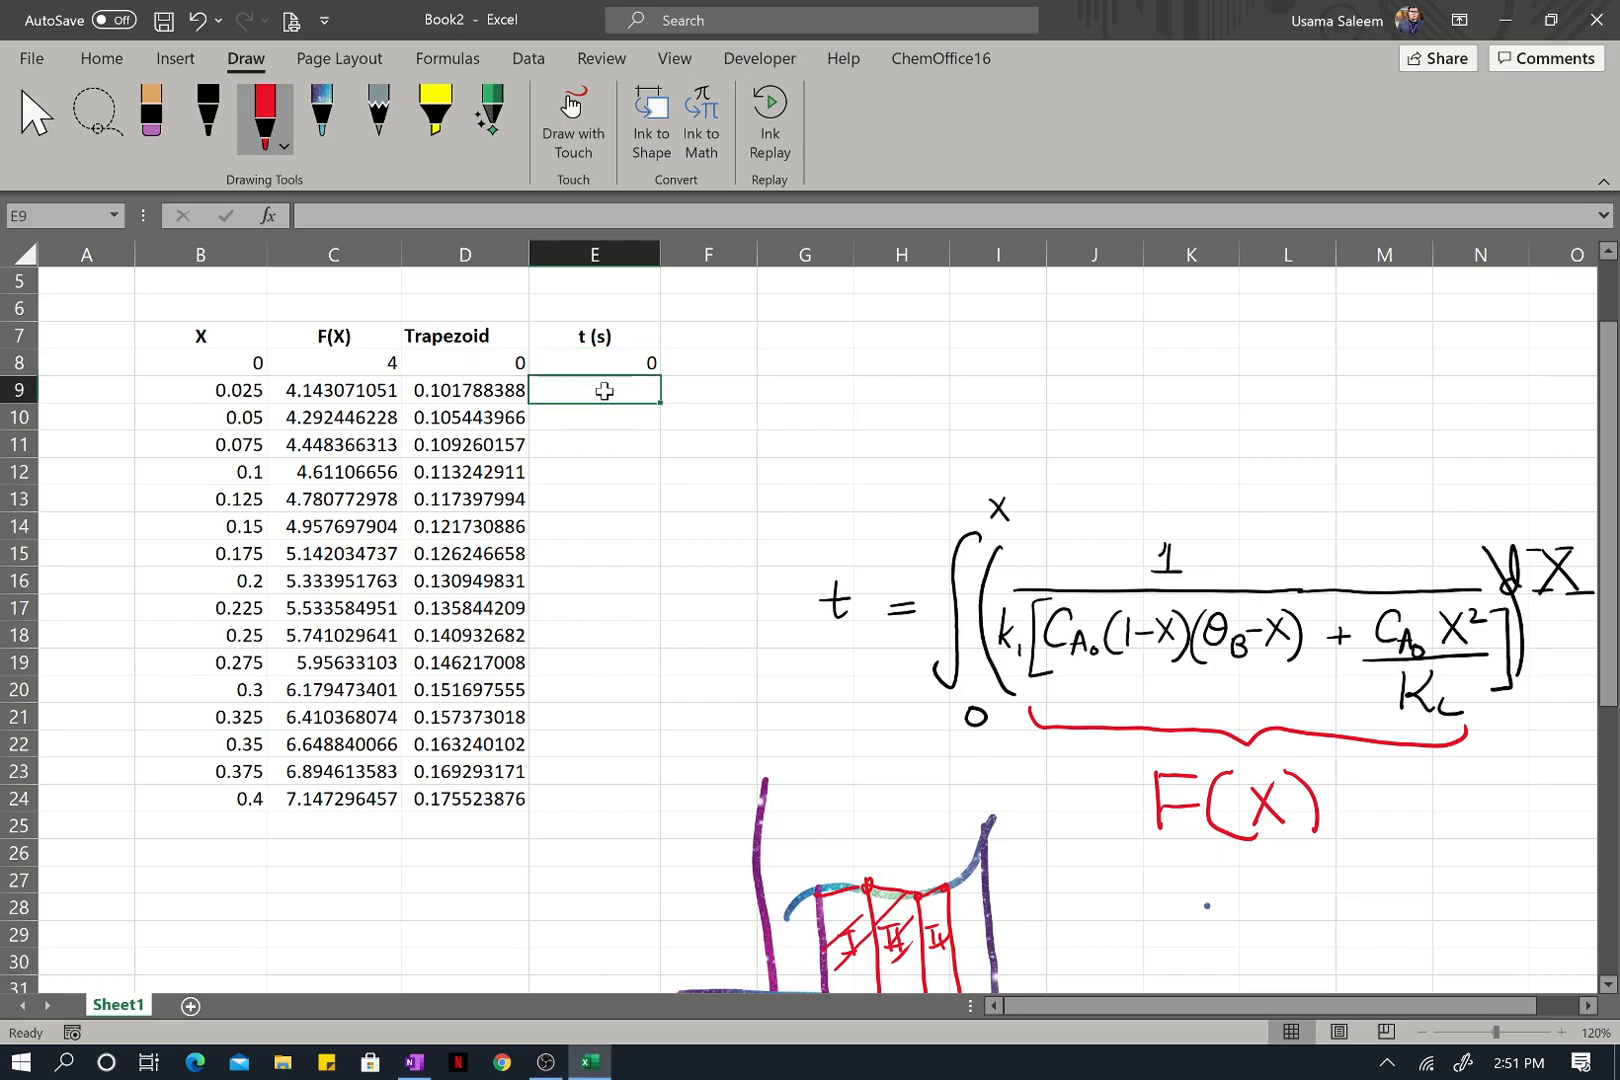
pyautogui.write('=')
pyautogui.click(500, 389)
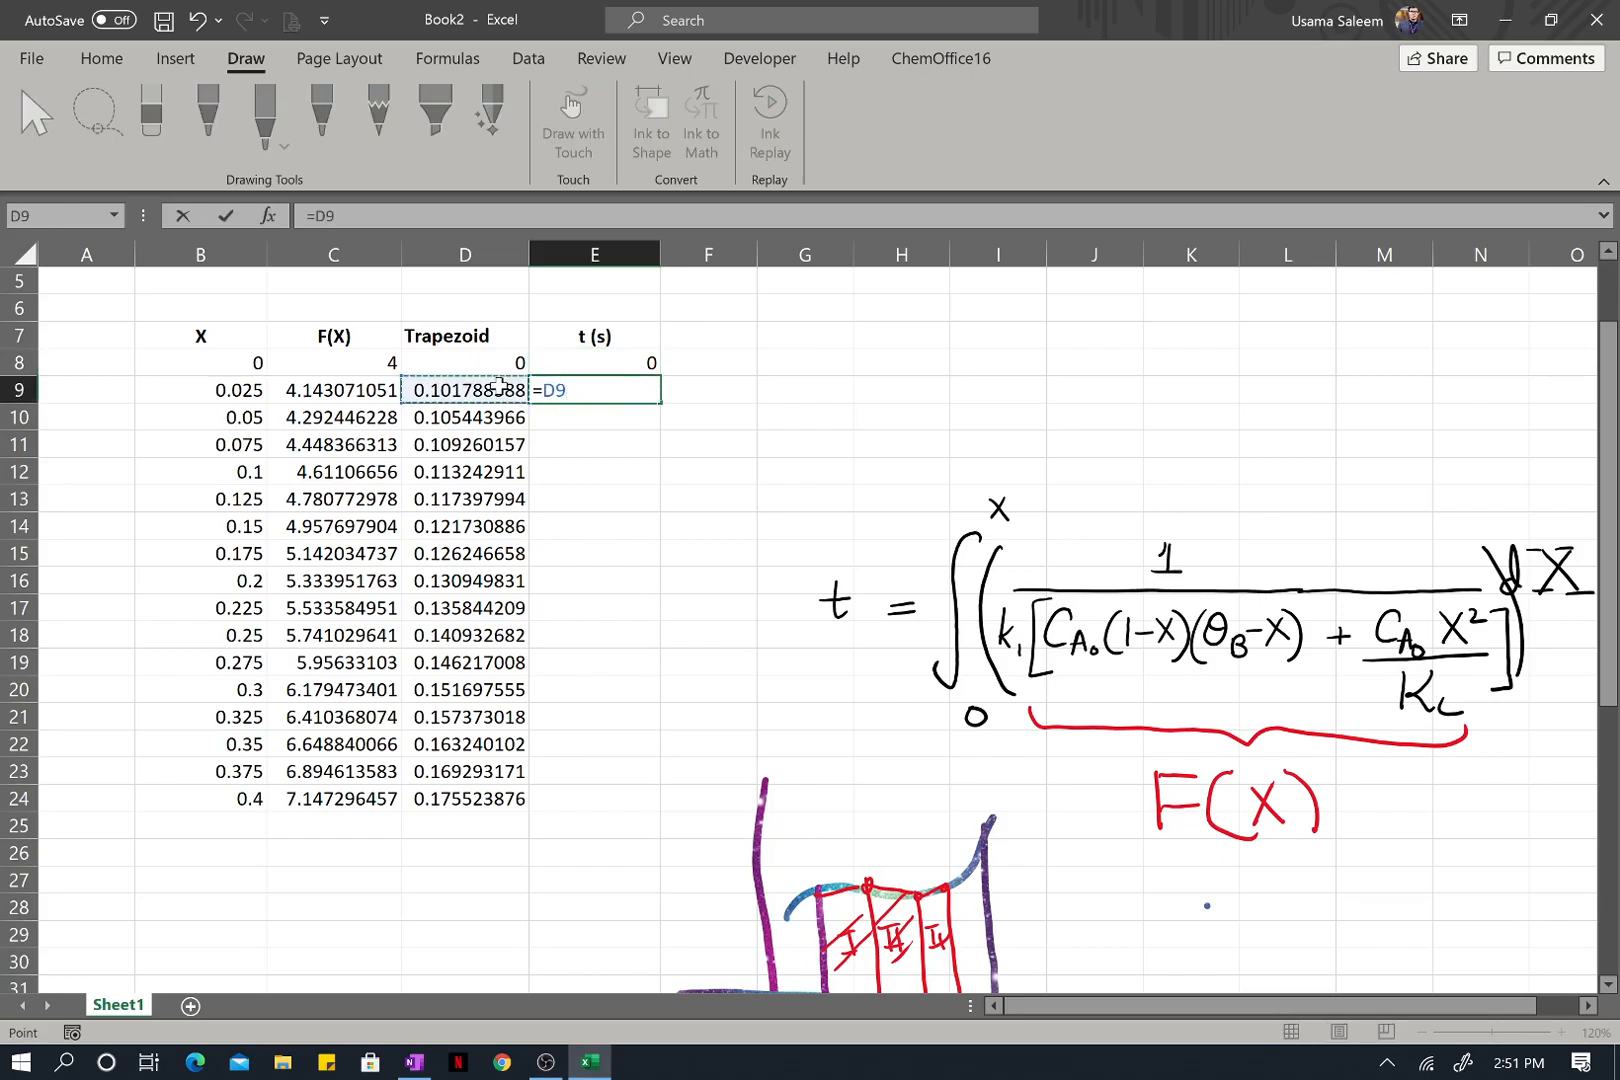
pyautogui.write('+')
pyautogui.click(567, 363)
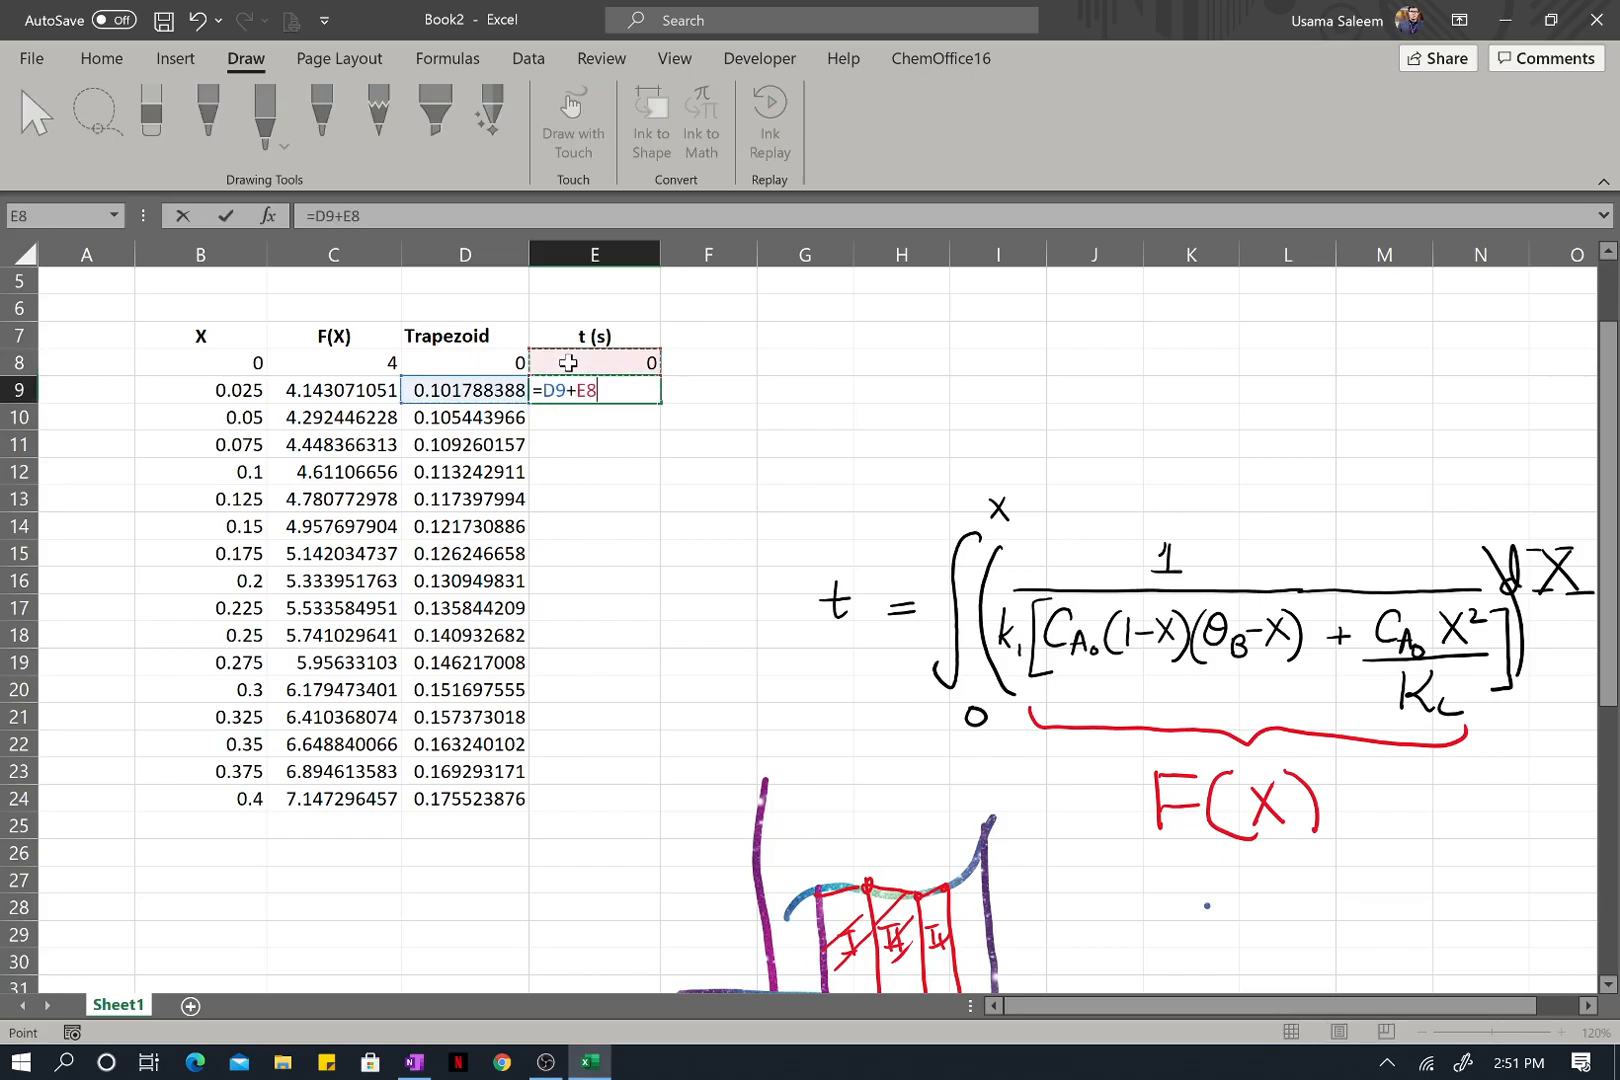
pyautogui.press('Return')
# Copy the cumulative time formula from E9 down through E24 and inspect the references in E10.
pyautogui.click(593, 385)
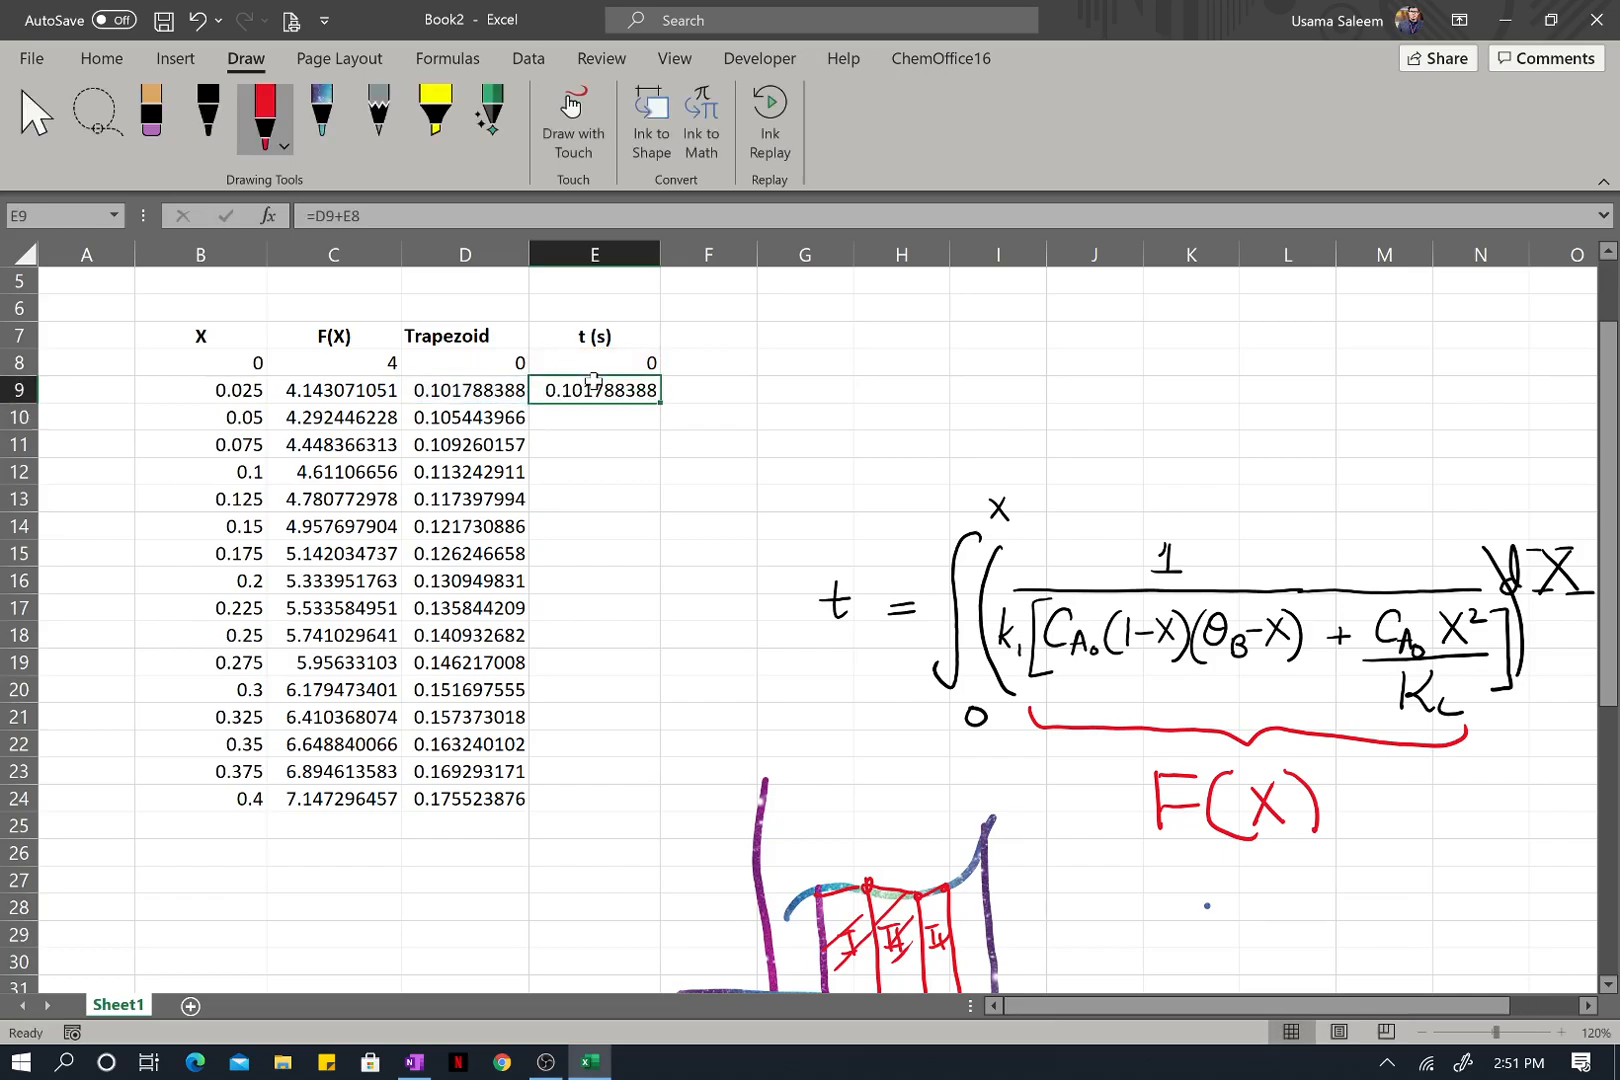
pyautogui.moveTo(655, 402); pyautogui.dragTo(617, 805)
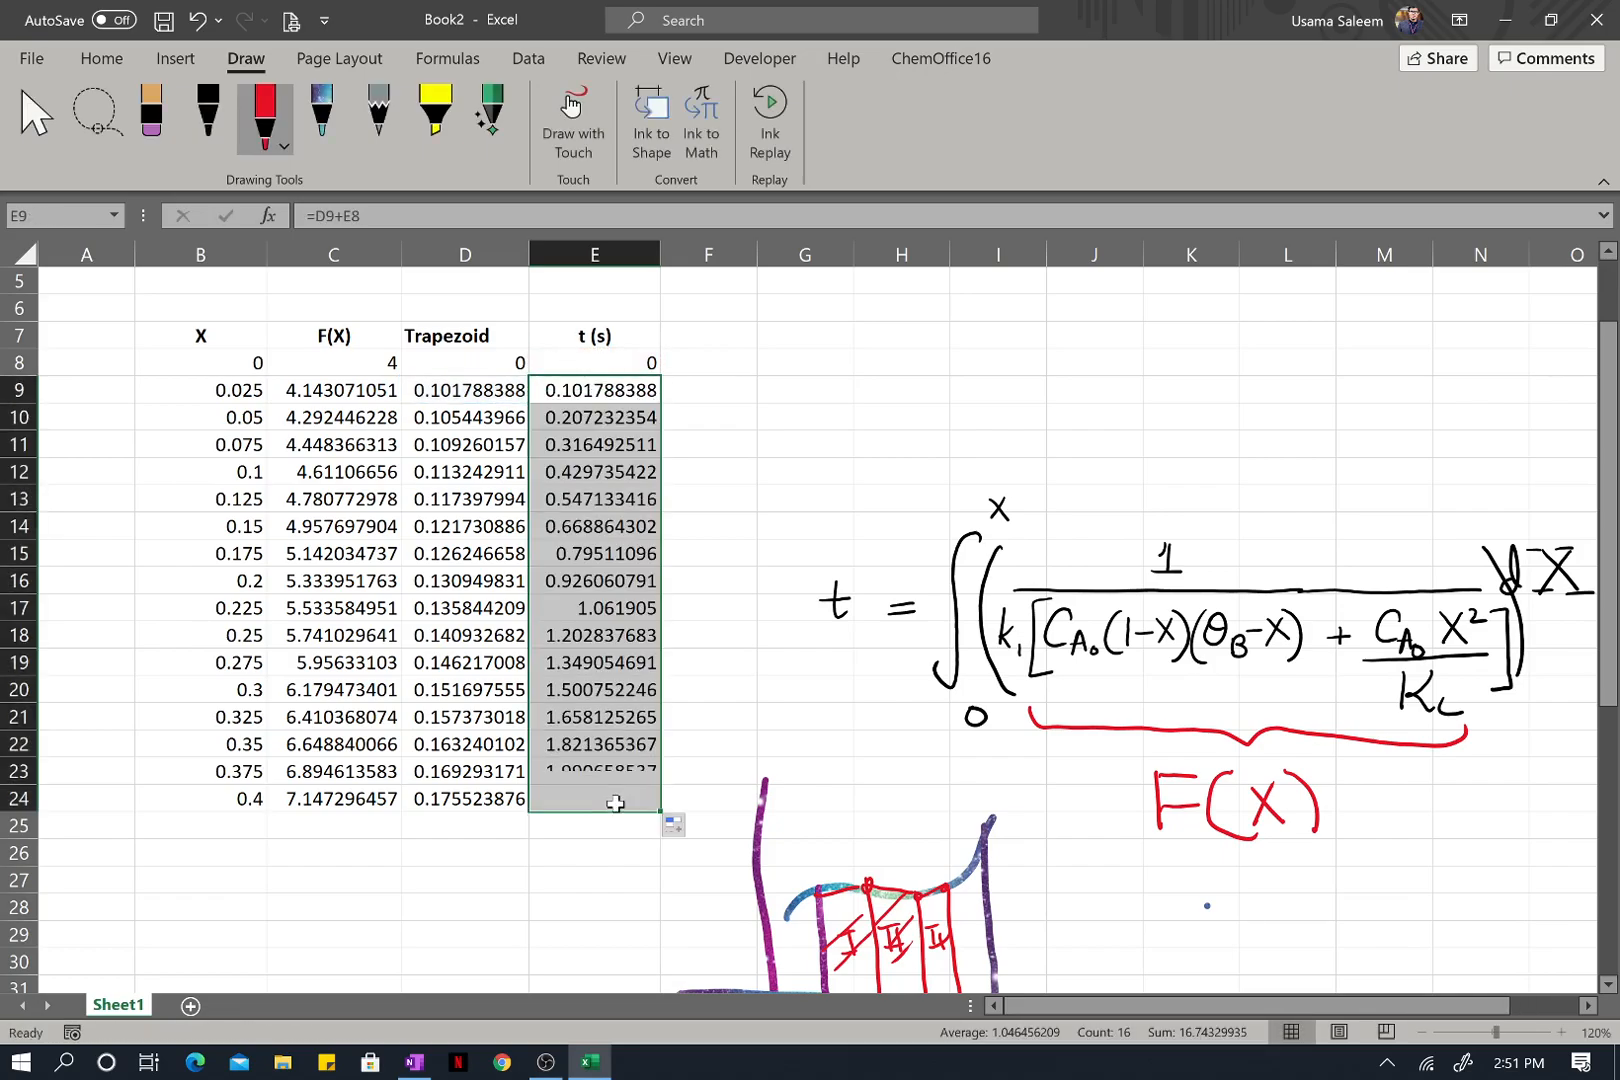
pyautogui.click(617, 417)
pyautogui.click(533, 216)
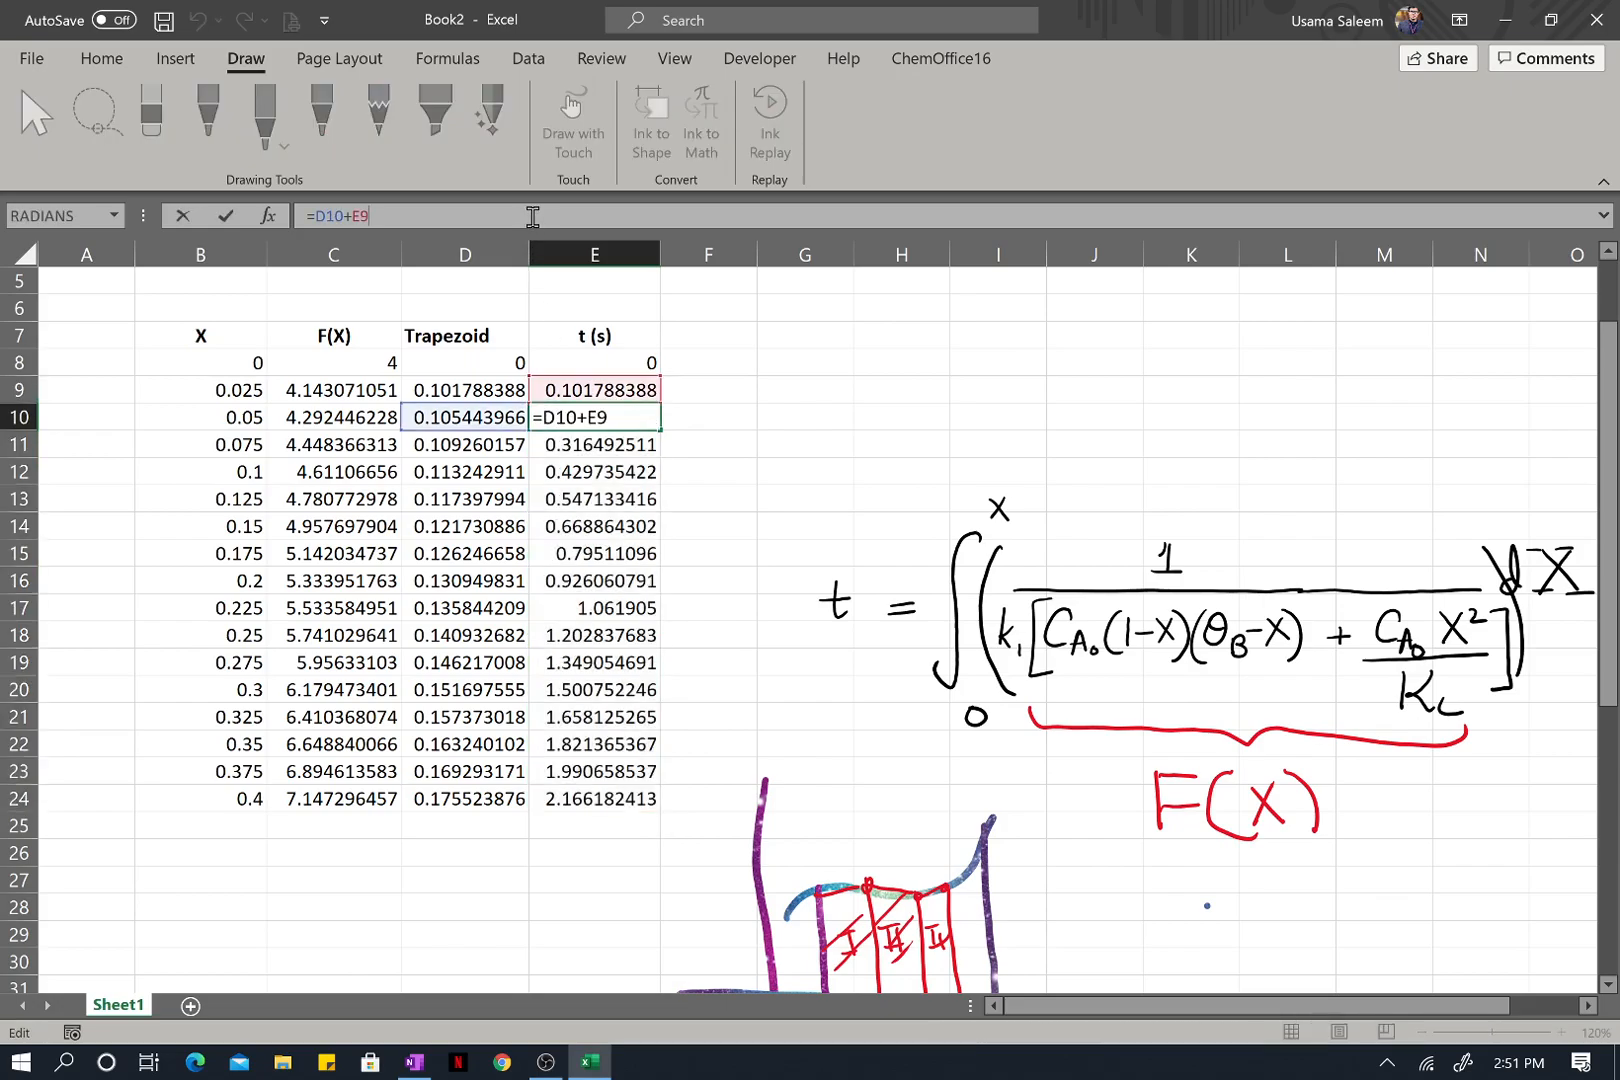
pyautogui.press('Return')
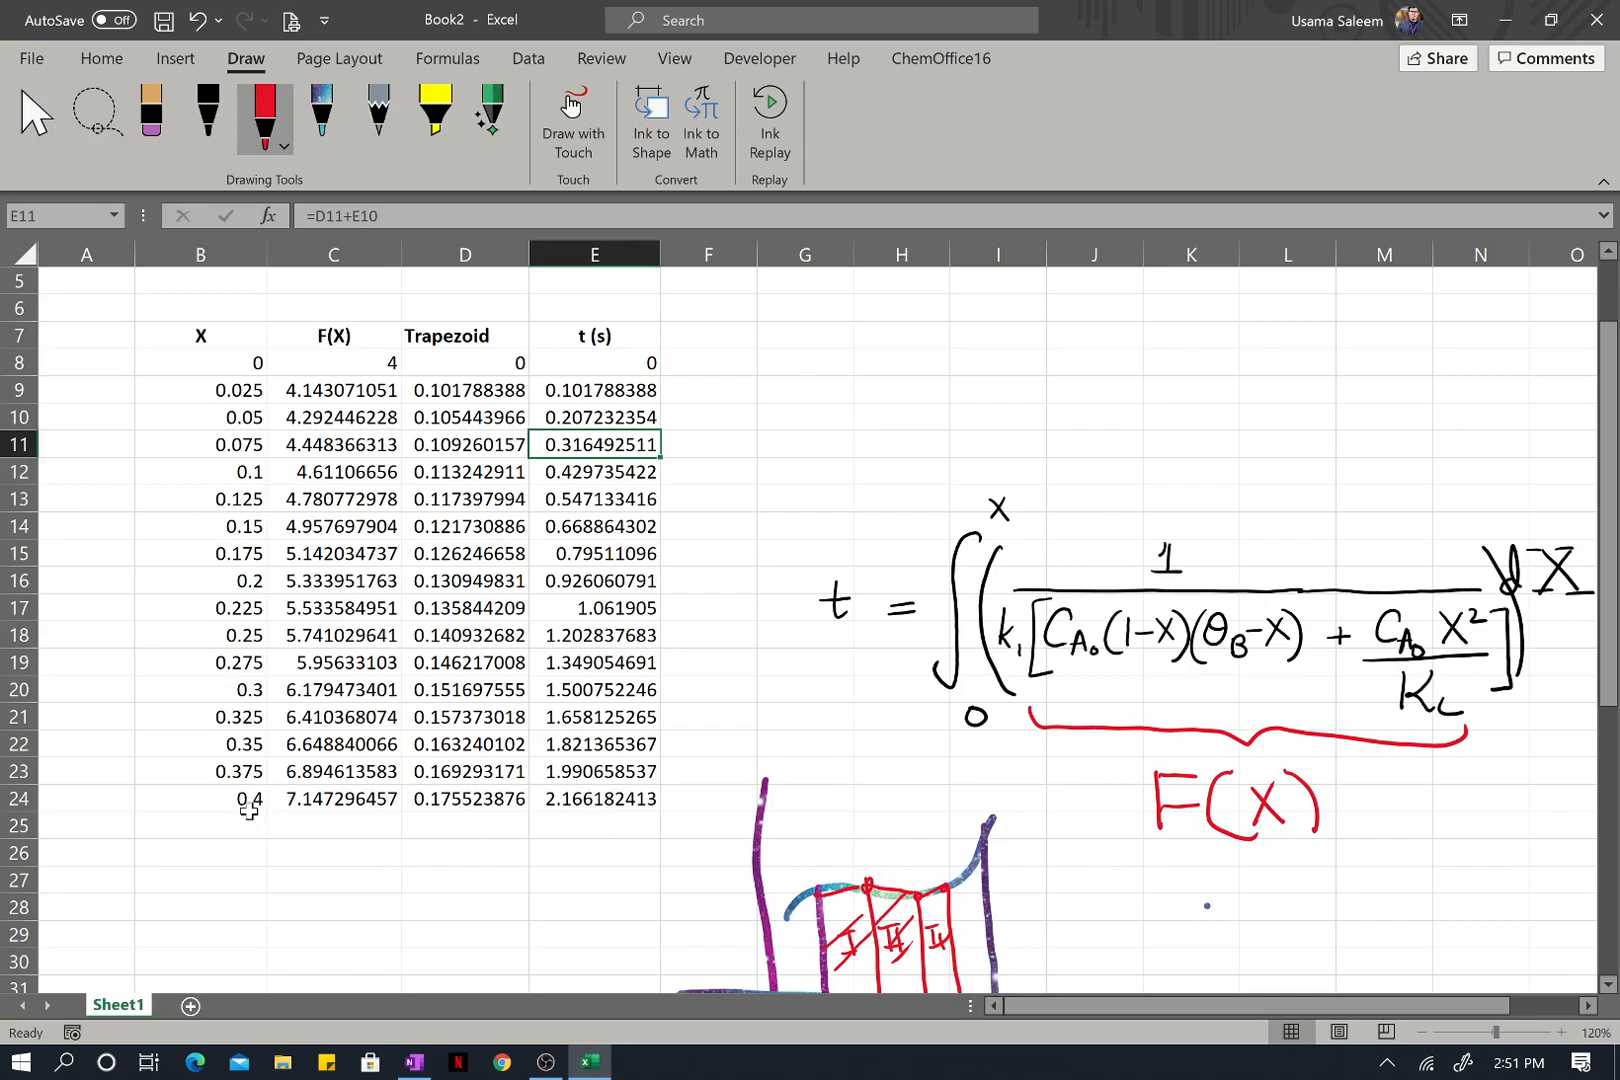
# Try other parameters in the constants table: set k1 in B3 to 0.005 and KC in C3 to 2.
pyautogui.scroll(2, 248, 803)
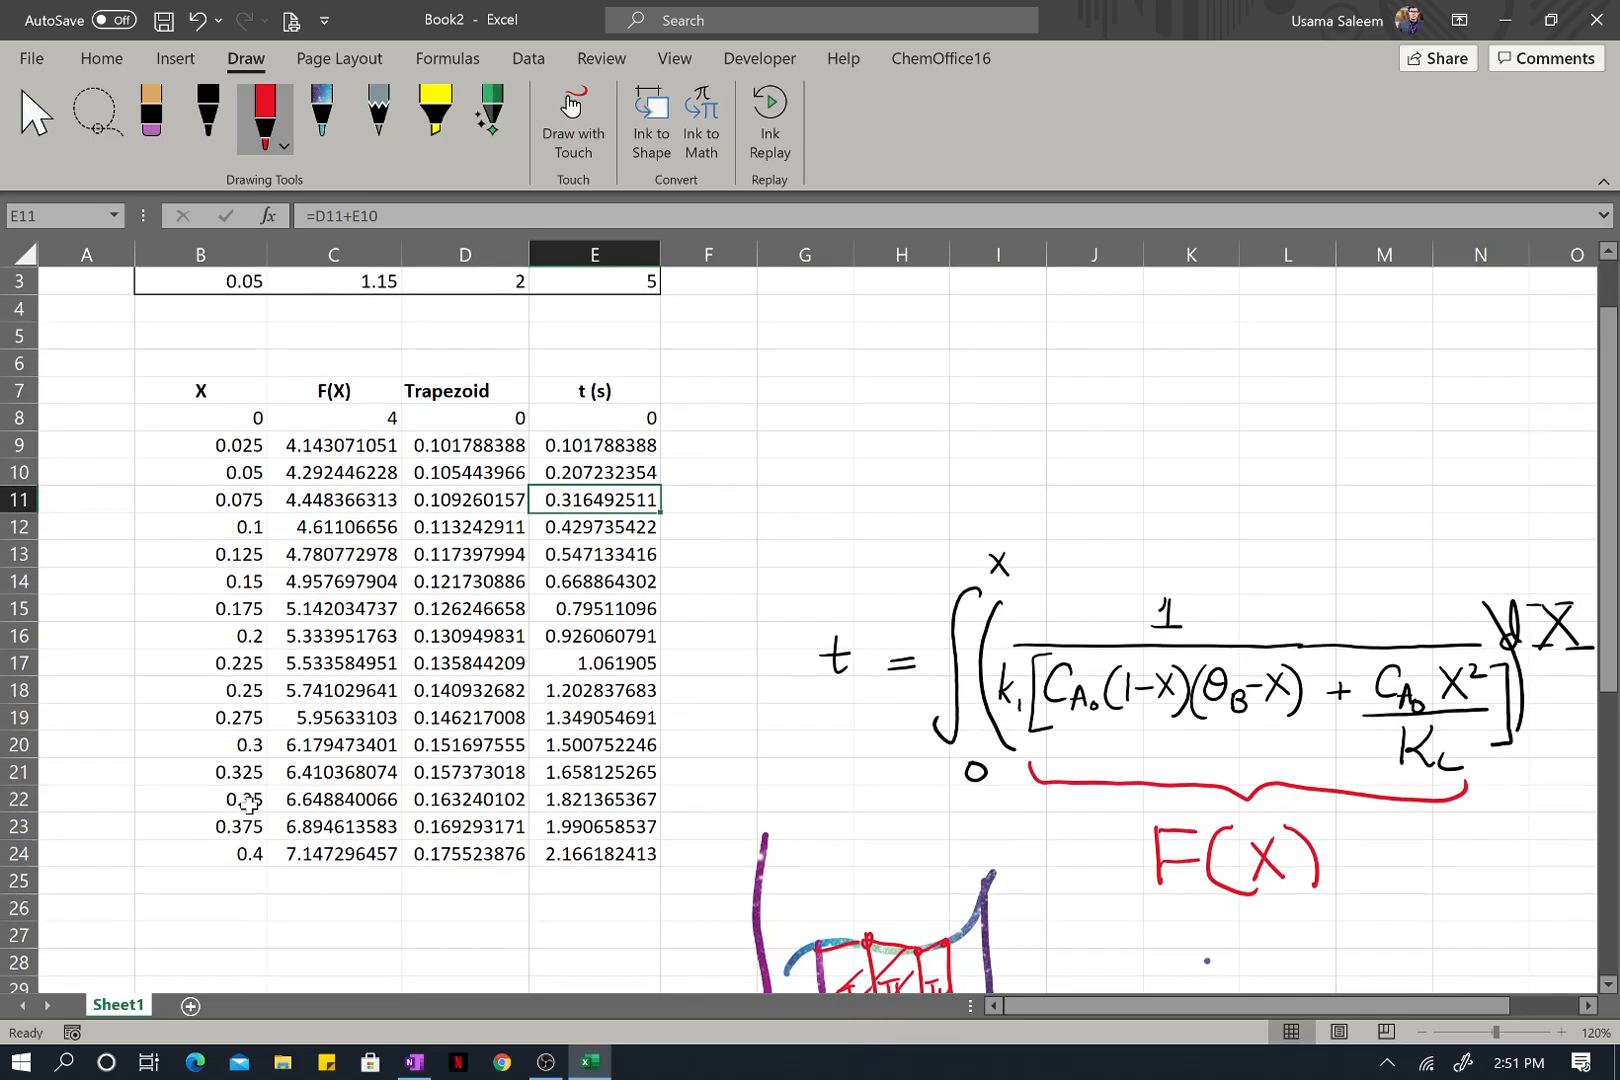
pyautogui.click(236, 342)
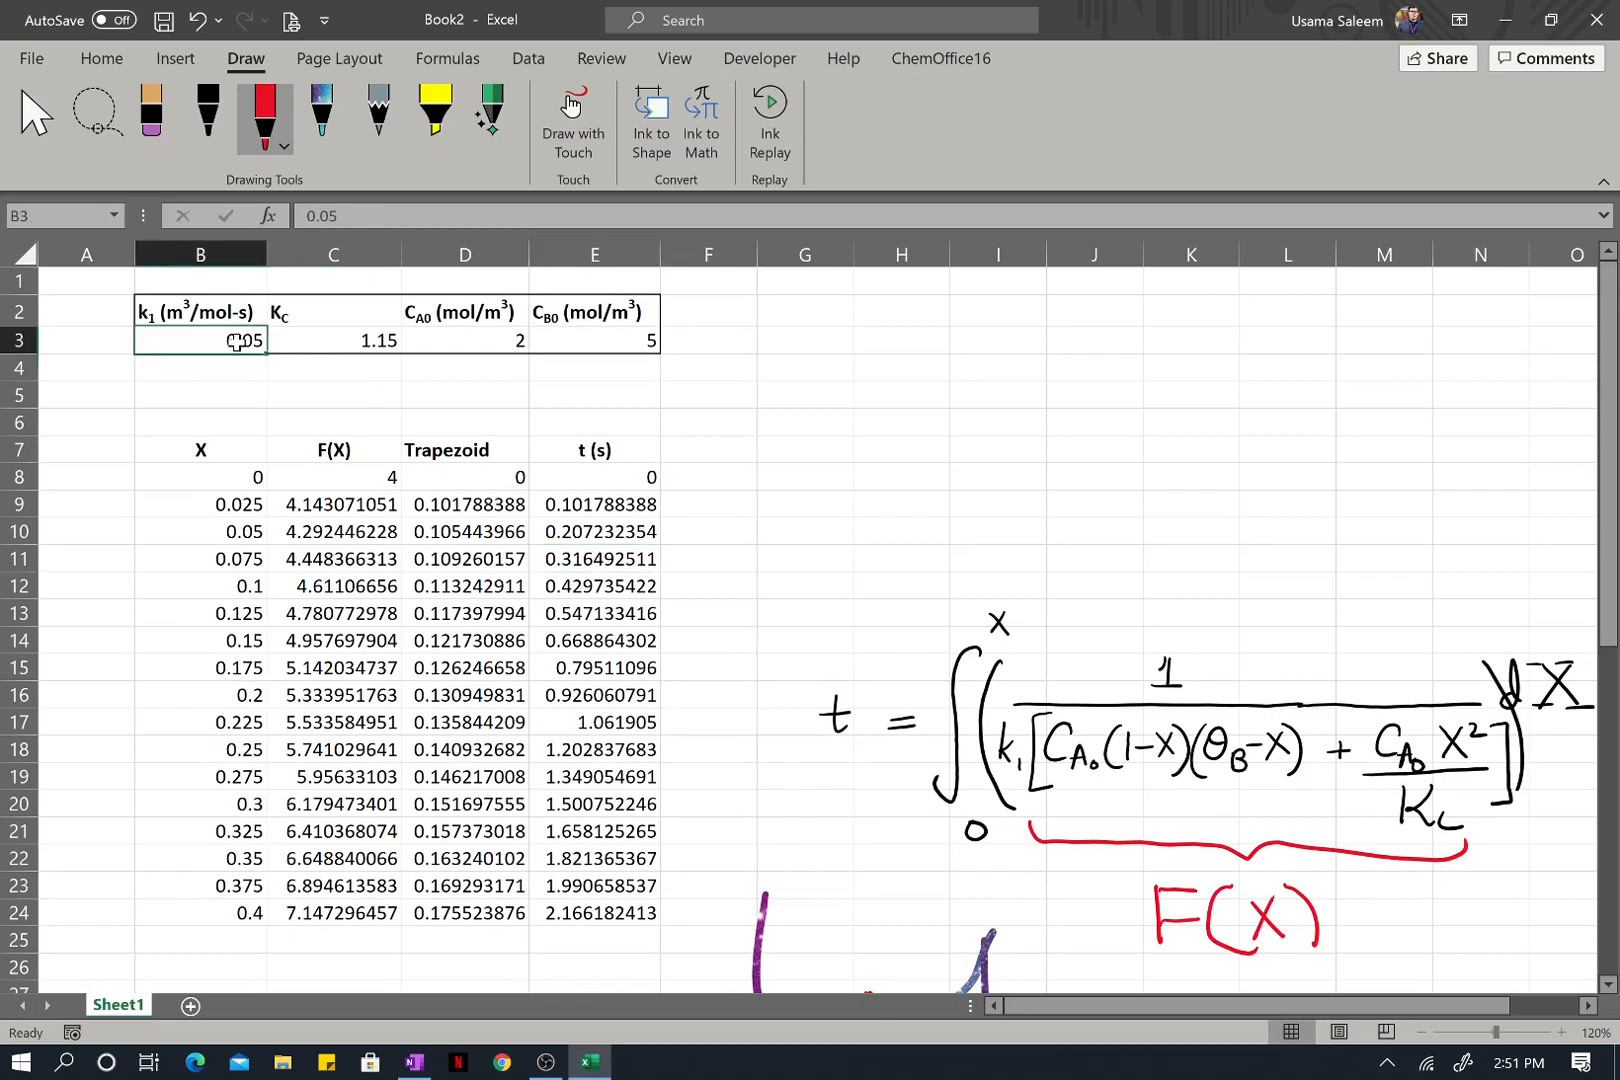
pyautogui.write('0.005')
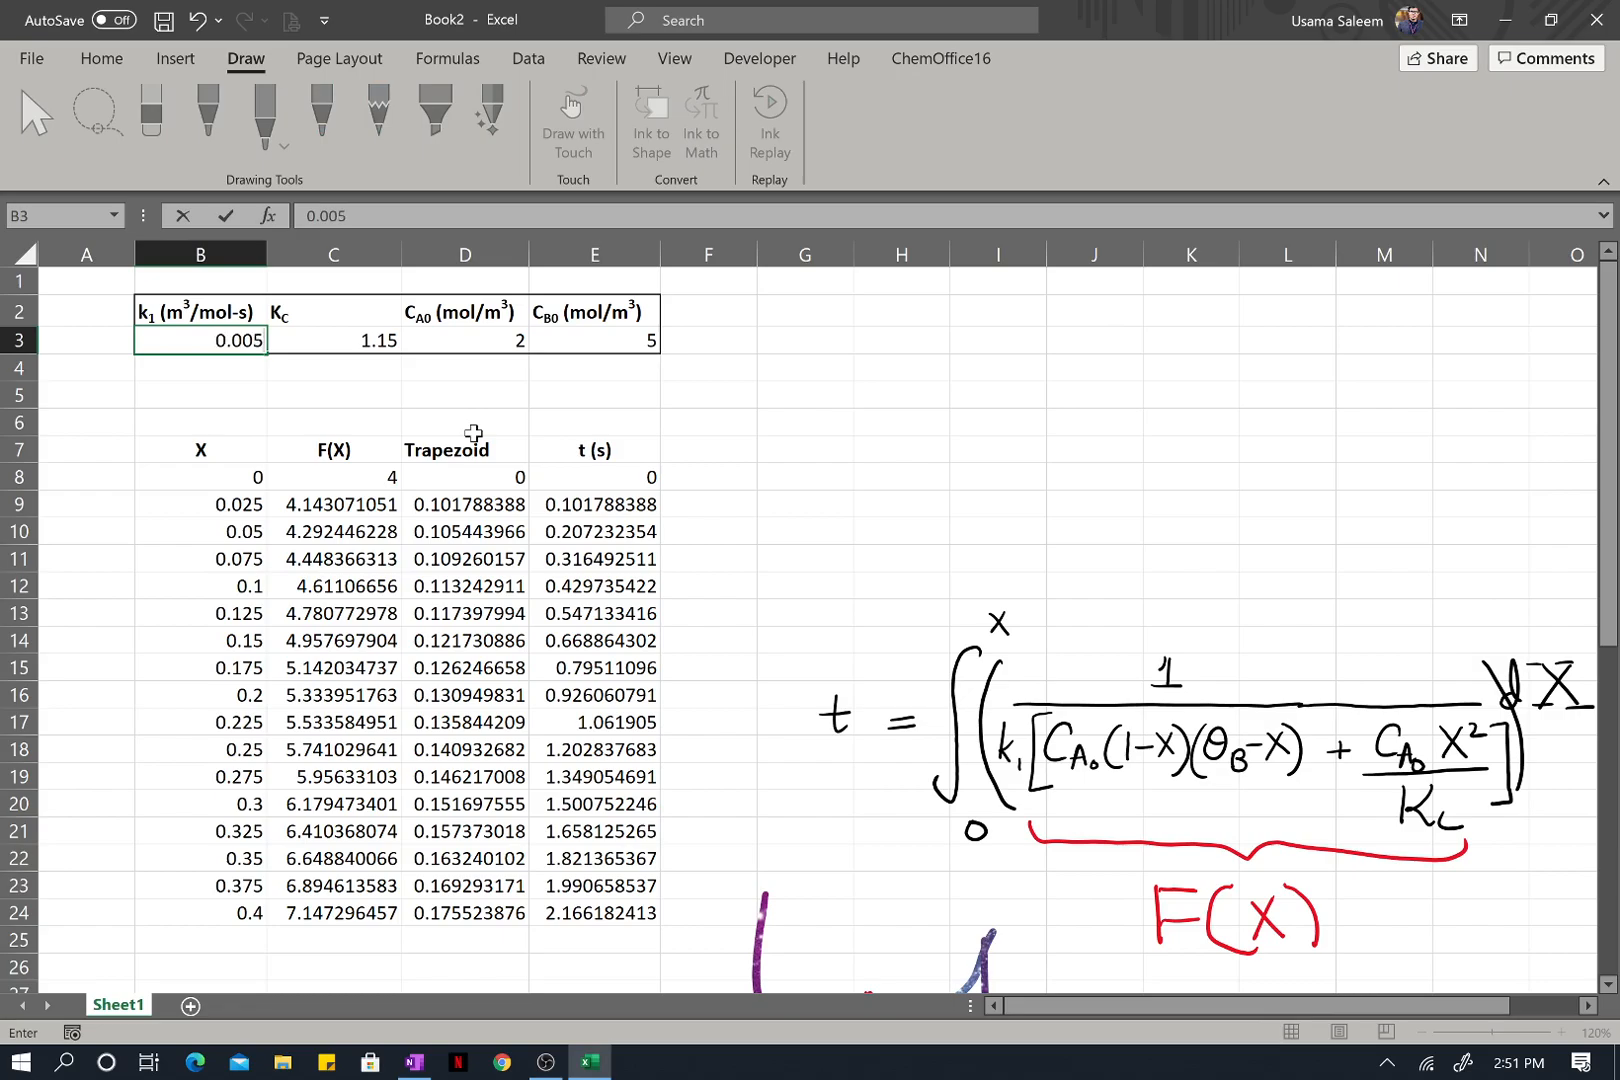
pyautogui.press('Return')
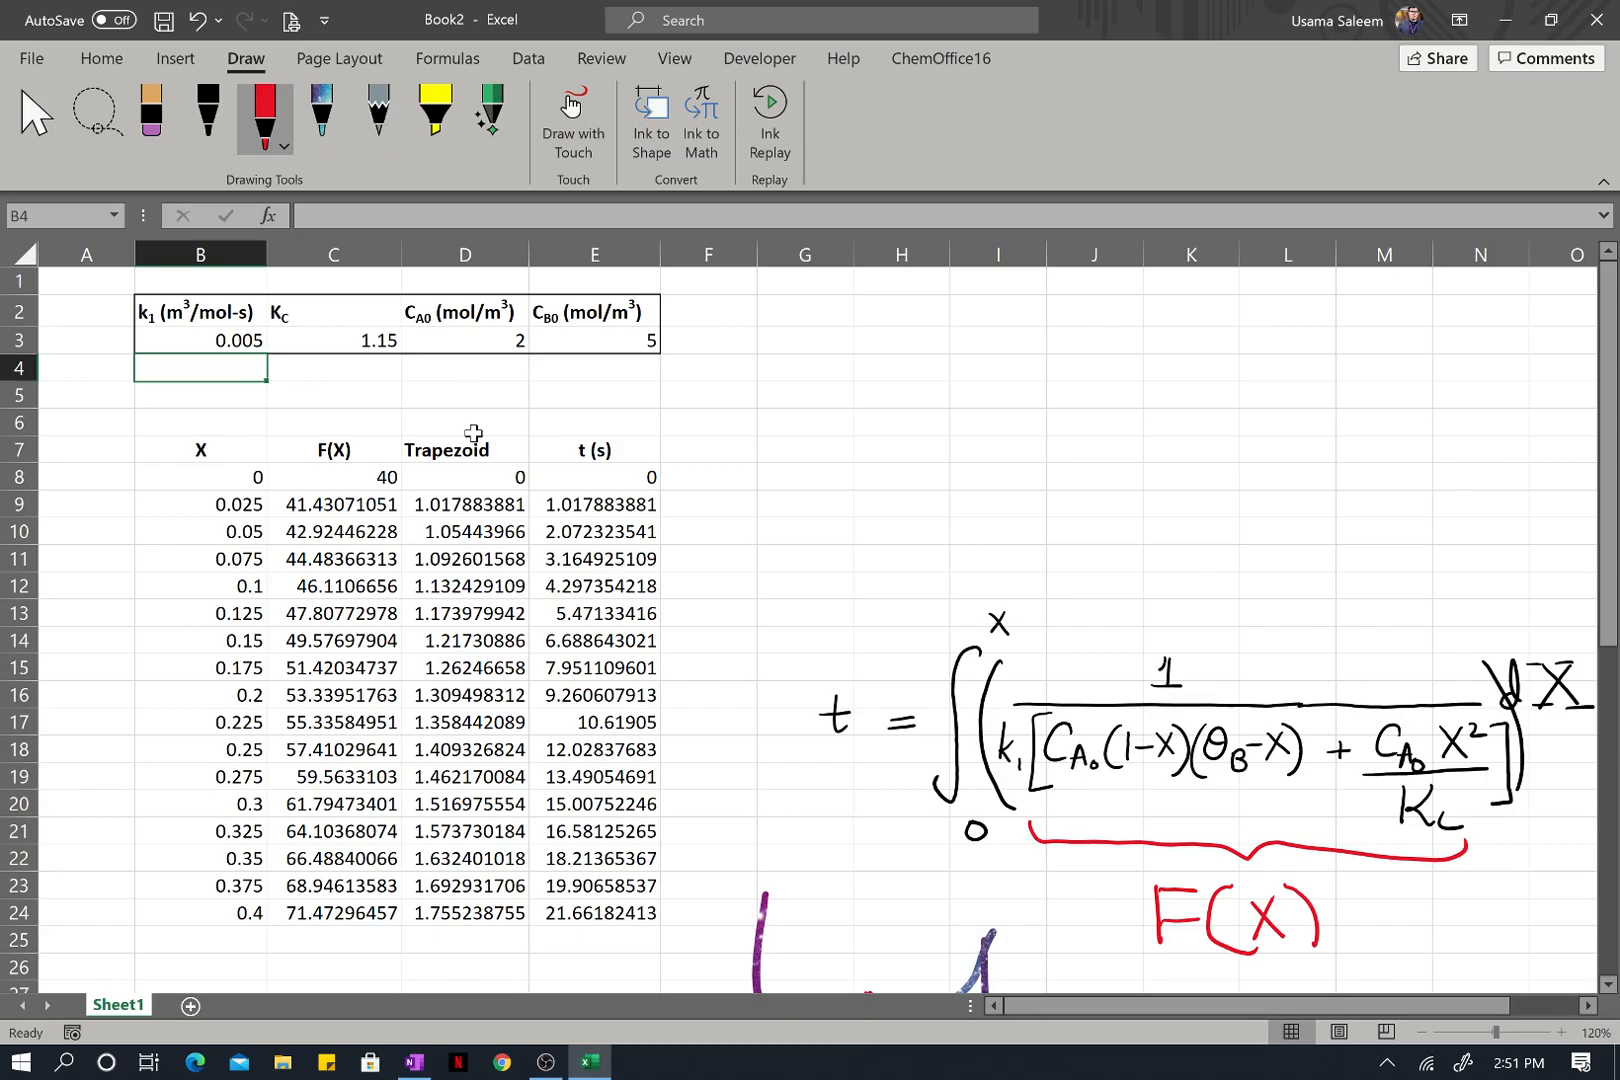
pyautogui.click(367, 332)
pyautogui.write('2')
pyautogui.press('Return')
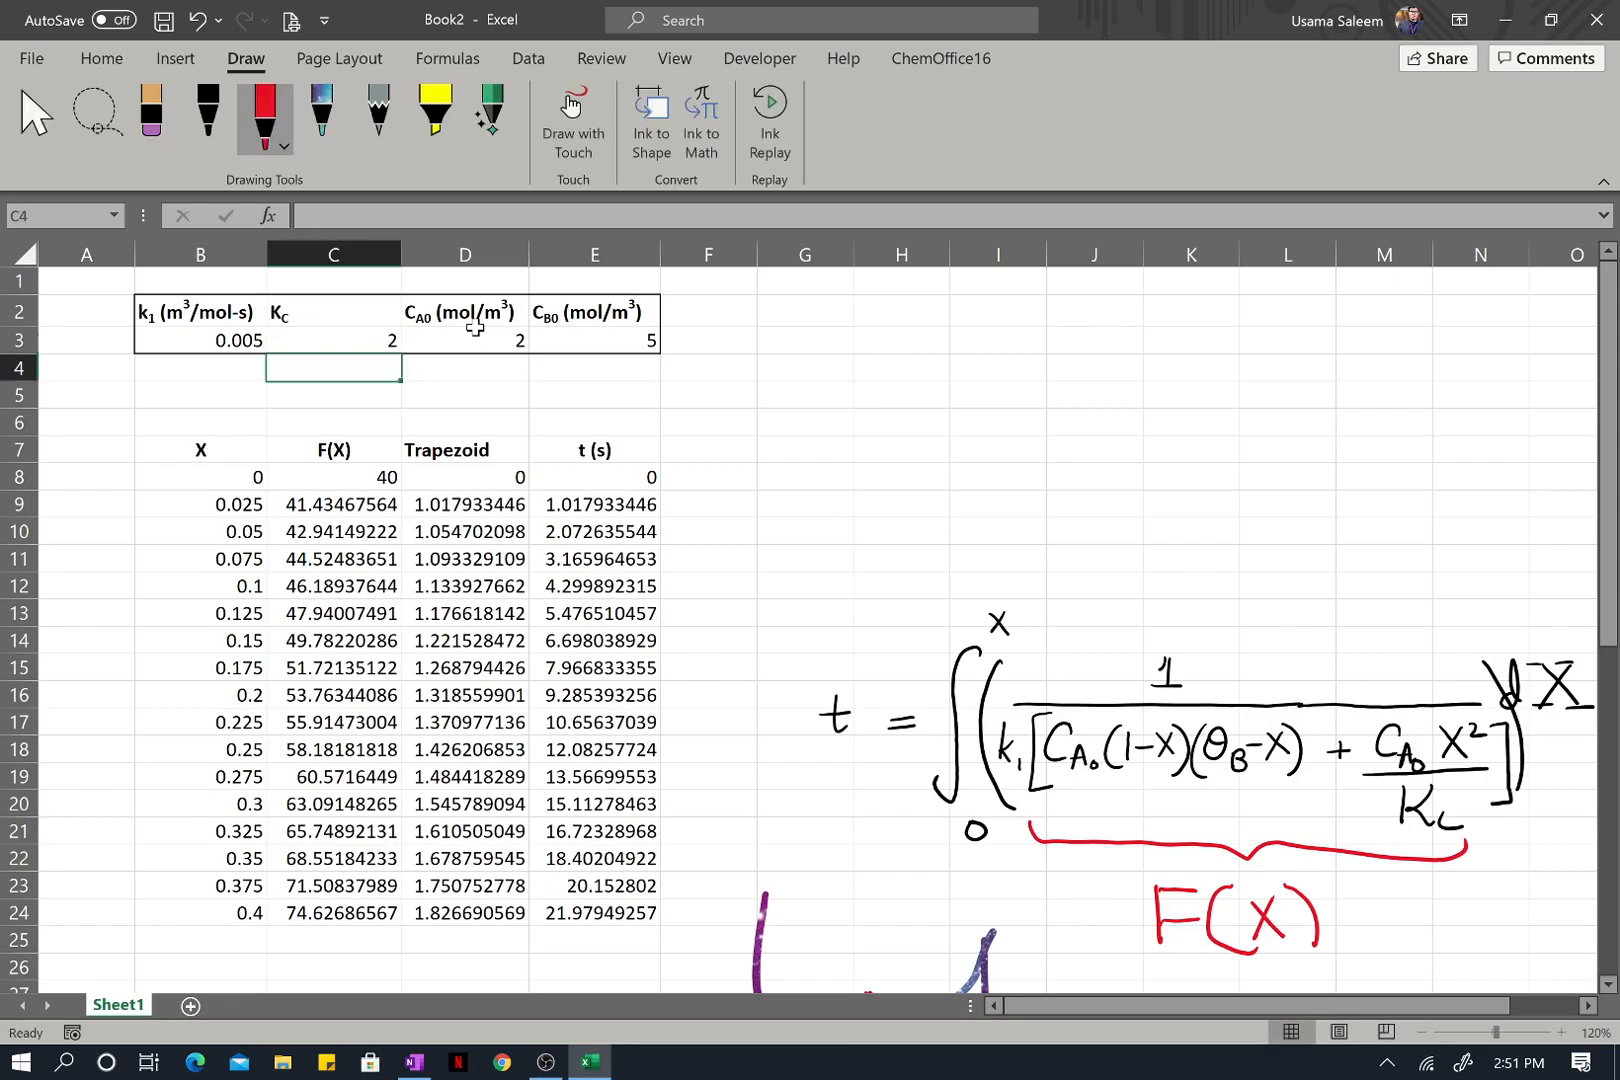
# Restore the constants by setting KC in C3 to 1.15 and k1 in B3 to 0.05.
pyautogui.click(353, 340)
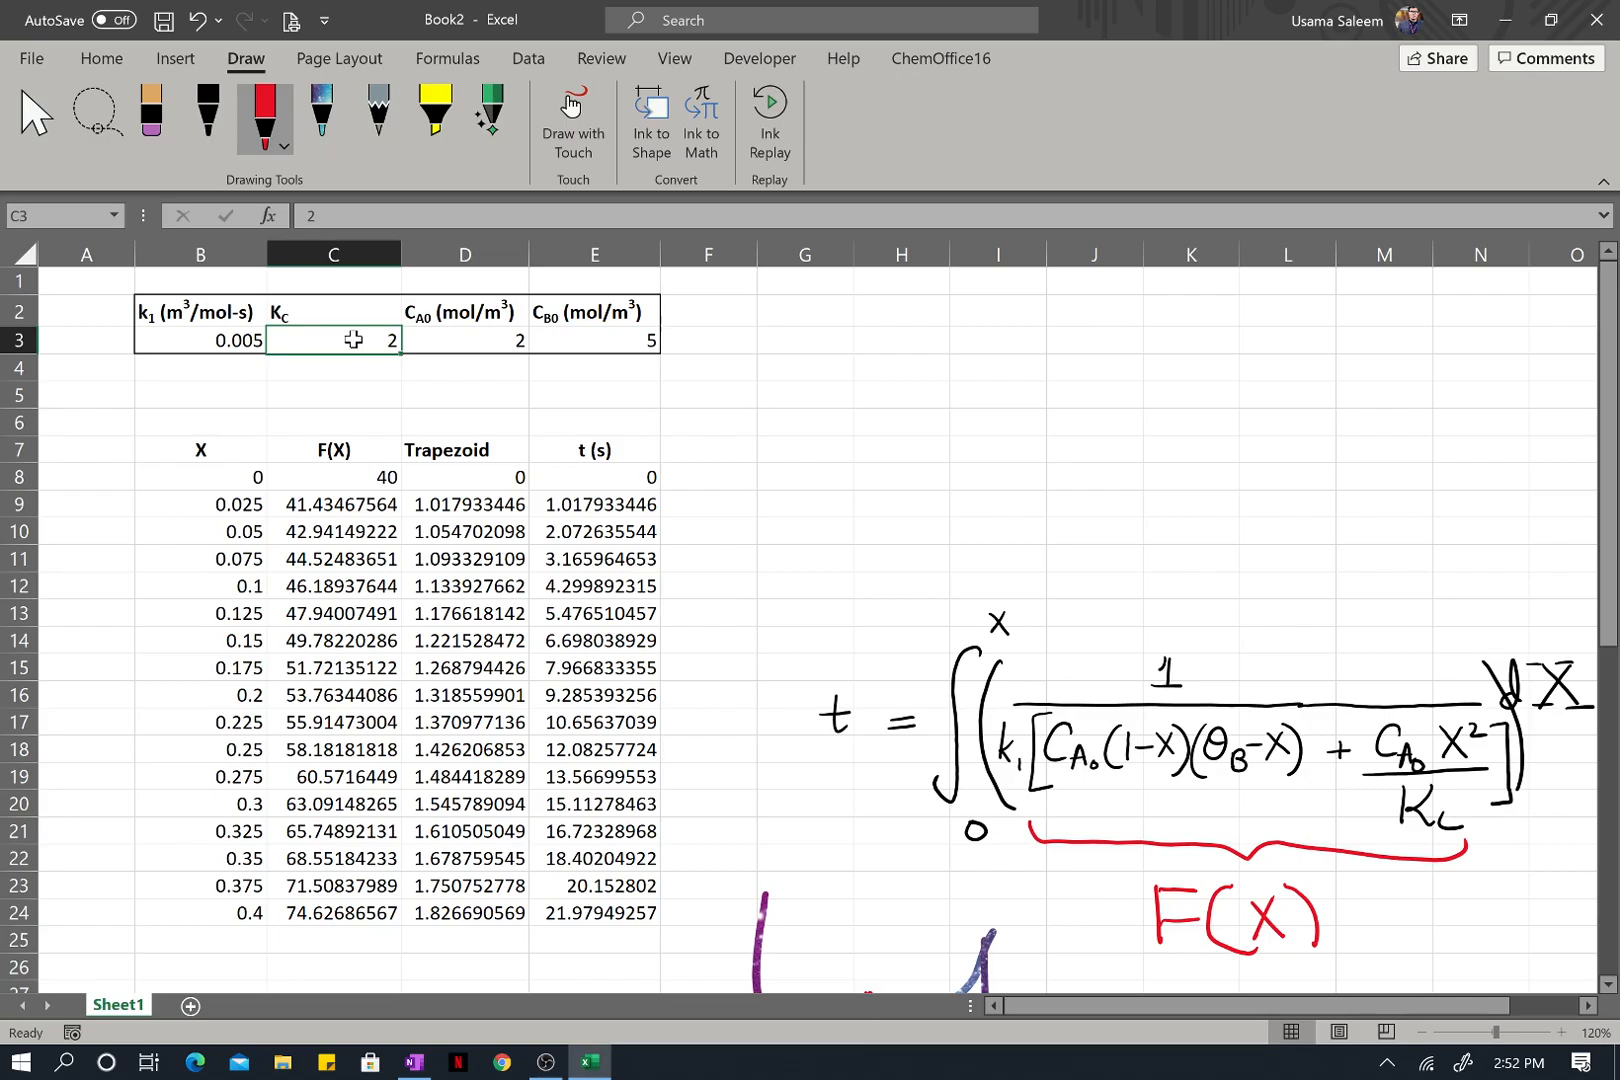
pyautogui.write('1.15')
pyautogui.press('Return')
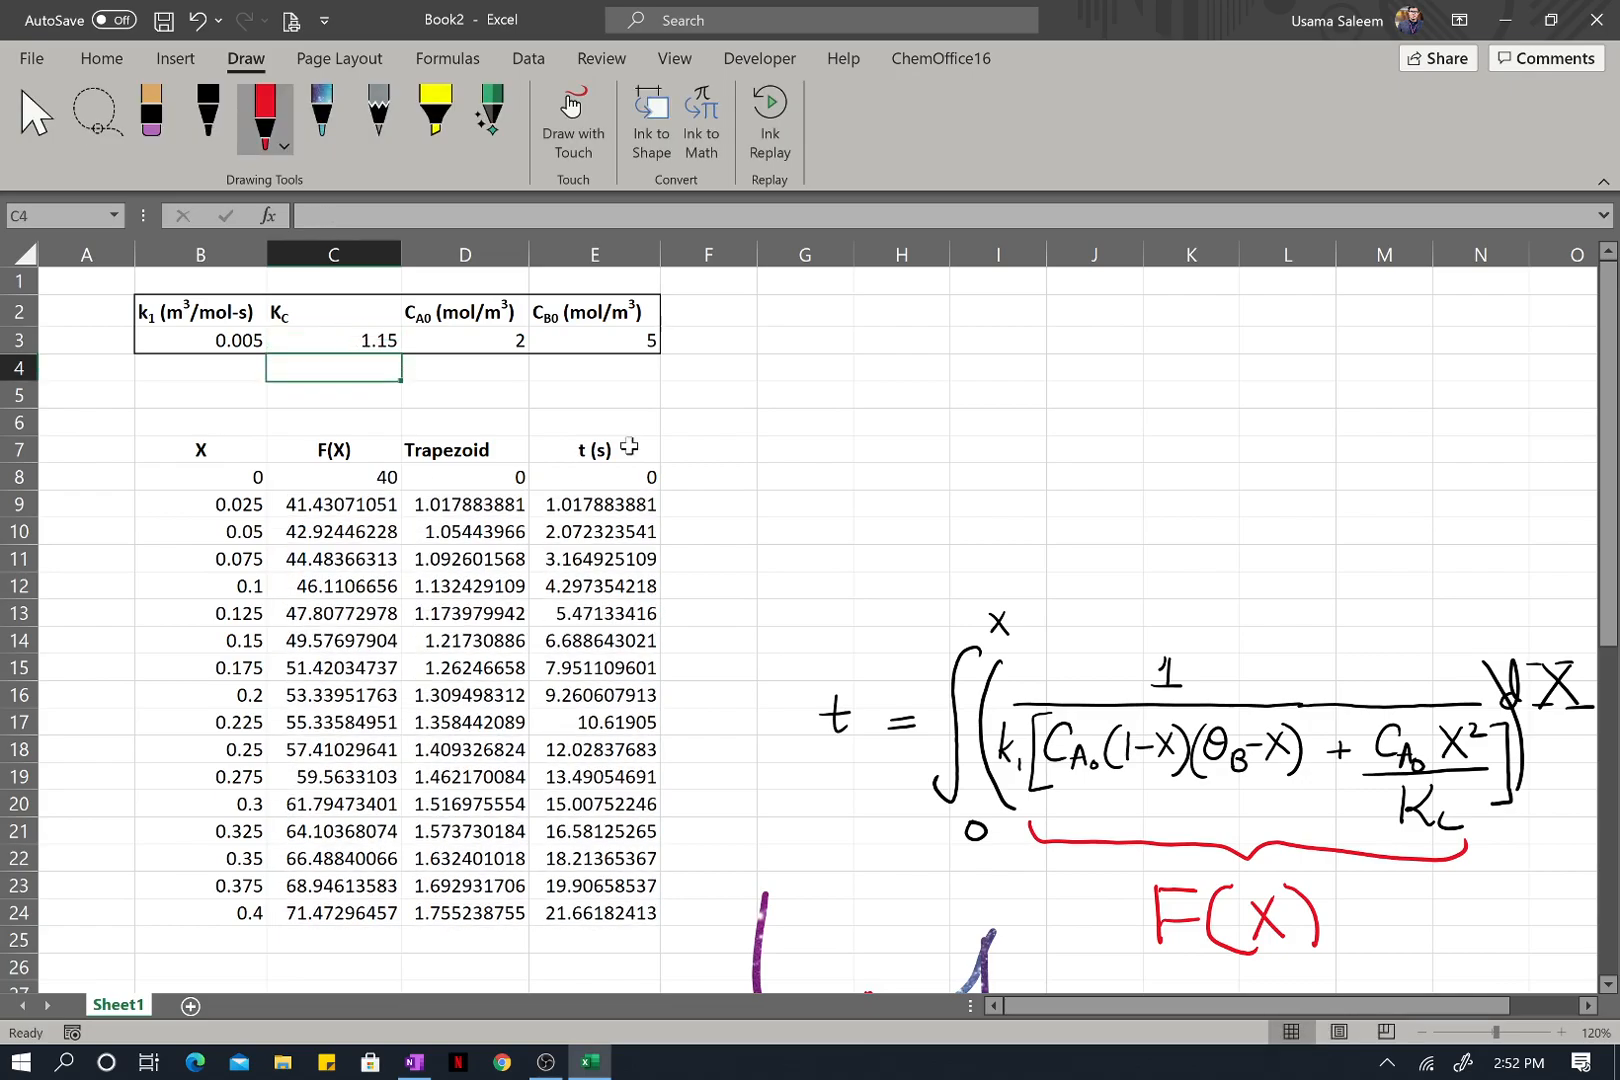
pyautogui.click(216, 333)
pyautogui.write('0.05')
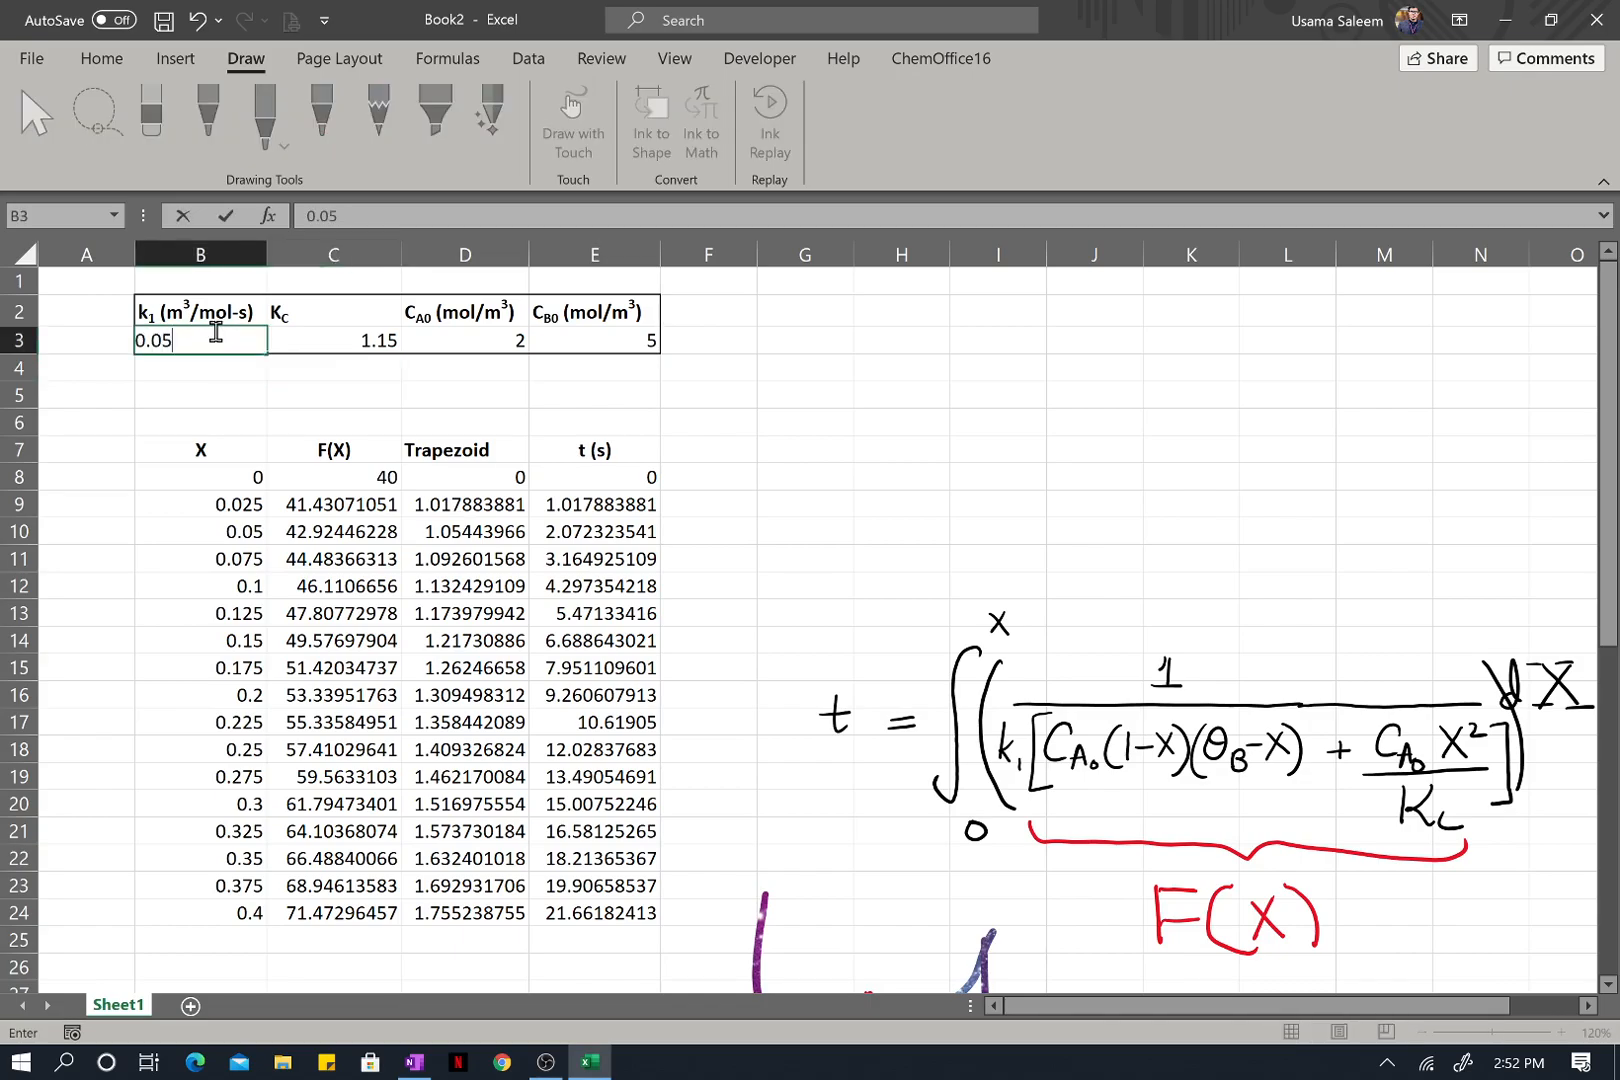
pyautogui.press('Return')
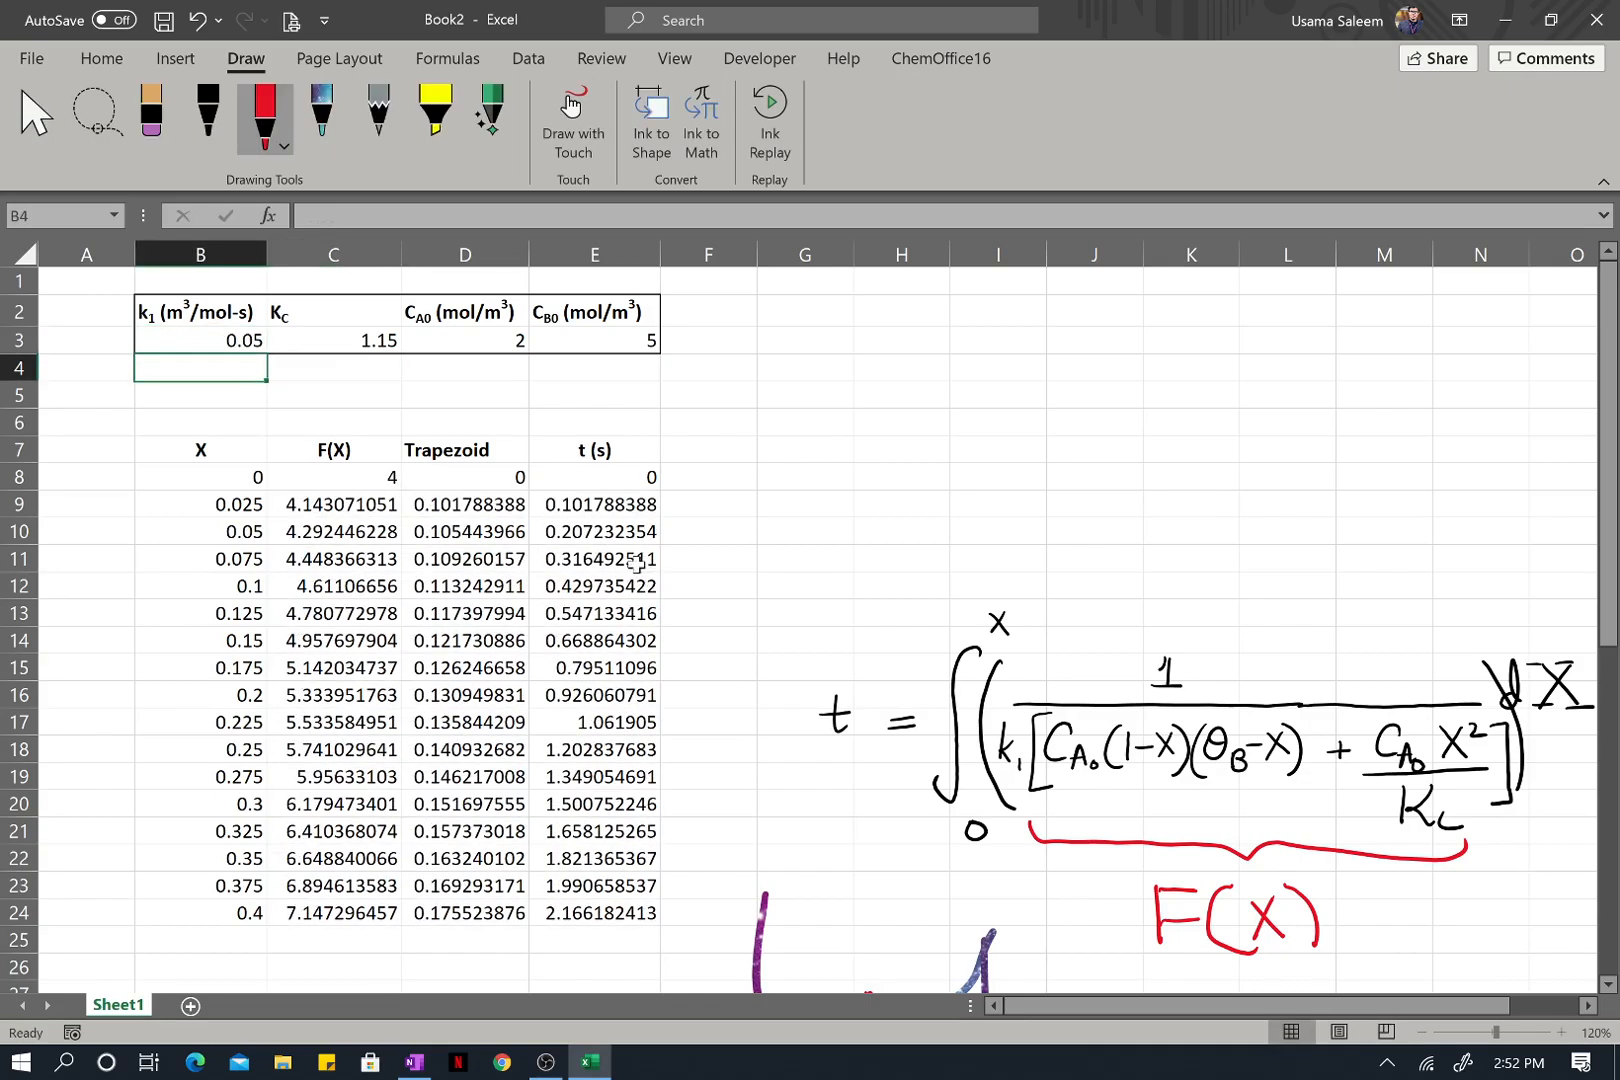
# Insert a scatter chart with smooth lines and no markers from the time values in E8:E24.
pyautogui.click(623, 478)
pyautogui.hotkey('shift', 'Down')
pyautogui.hotkey('shift', 'Down')
pyautogui.hotkey('shift', 'Down')
pyautogui.hotkey('shift', 'Down')
pyautogui.hotkey('shift', 'Down')
pyautogui.hotkey('shift', 'Down')
pyautogui.hotkey('shift', 'Down')
pyautogui.hotkey('shift', 'Down')
pyautogui.hotkey('shift', 'Down')
pyautogui.hotkey('shift', 'Down')
pyautogui.hotkey('shift', 'Down')
pyautogui.hotkey('shift', 'Down')
pyautogui.hotkey('shift', 'Down')
pyautogui.hotkey('shift', 'Down')
pyautogui.hotkey('shift', 'Down')
pyautogui.hotkey('shift', 'Down')
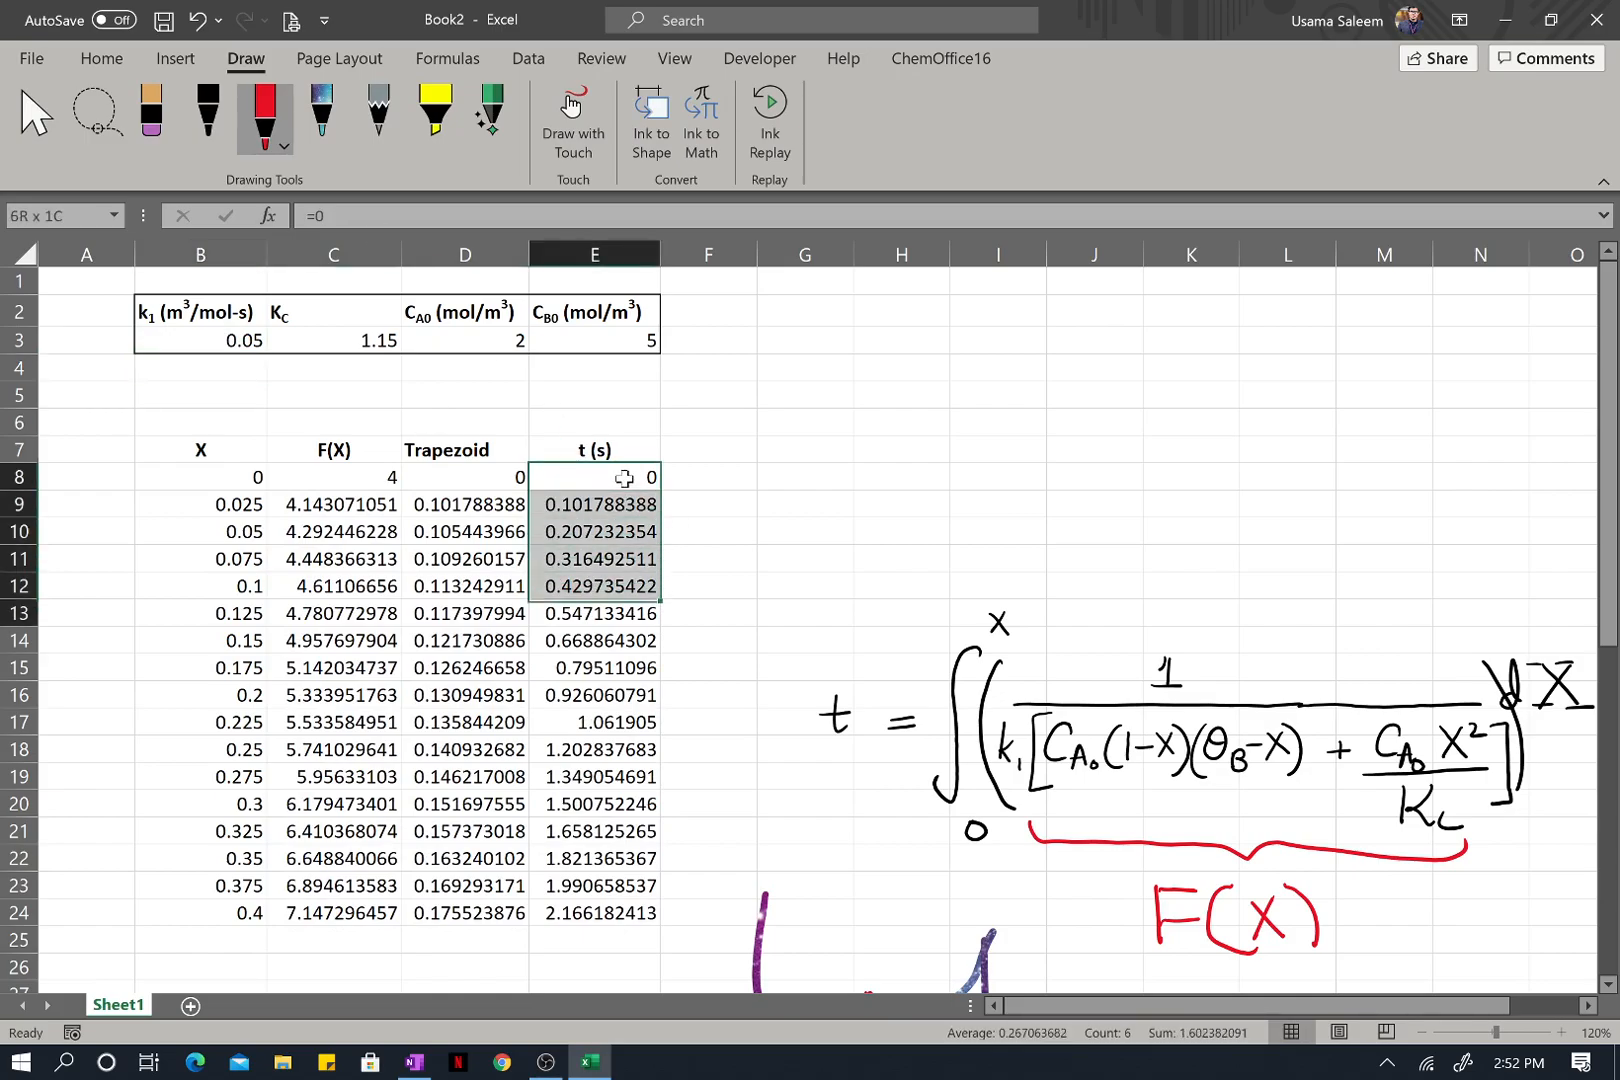
pyautogui.click(176, 60)
pyautogui.click(685, 155)
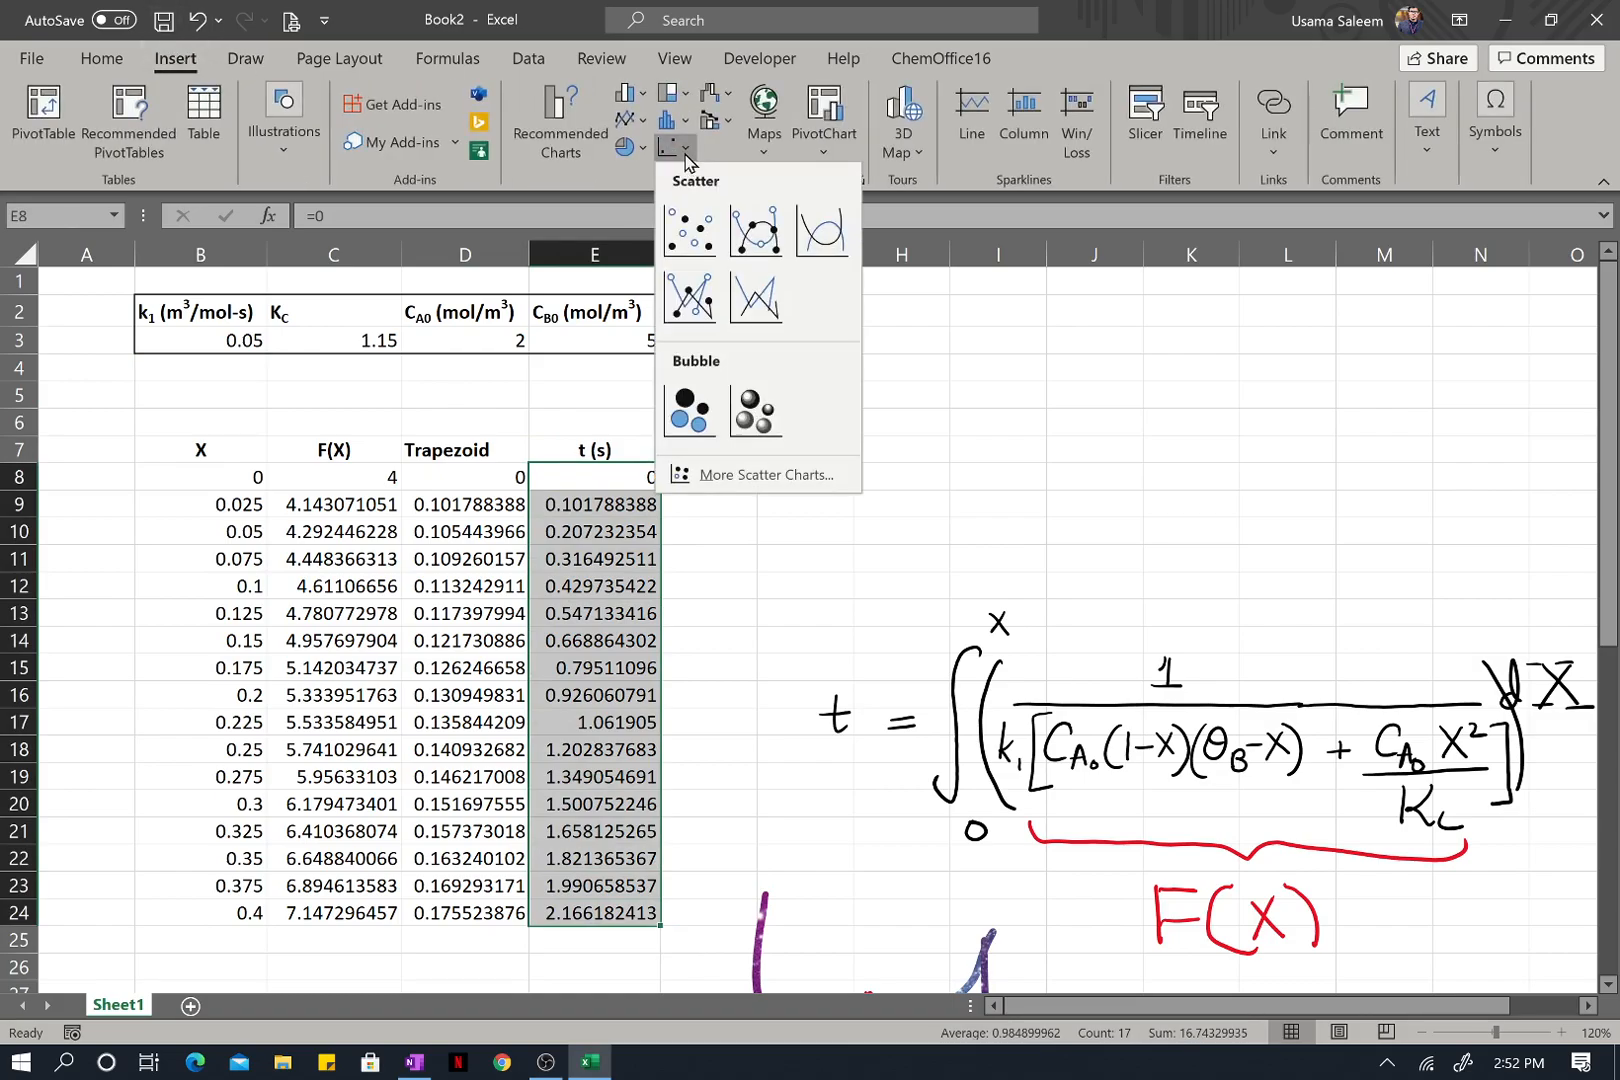
pyautogui.click(824, 228)
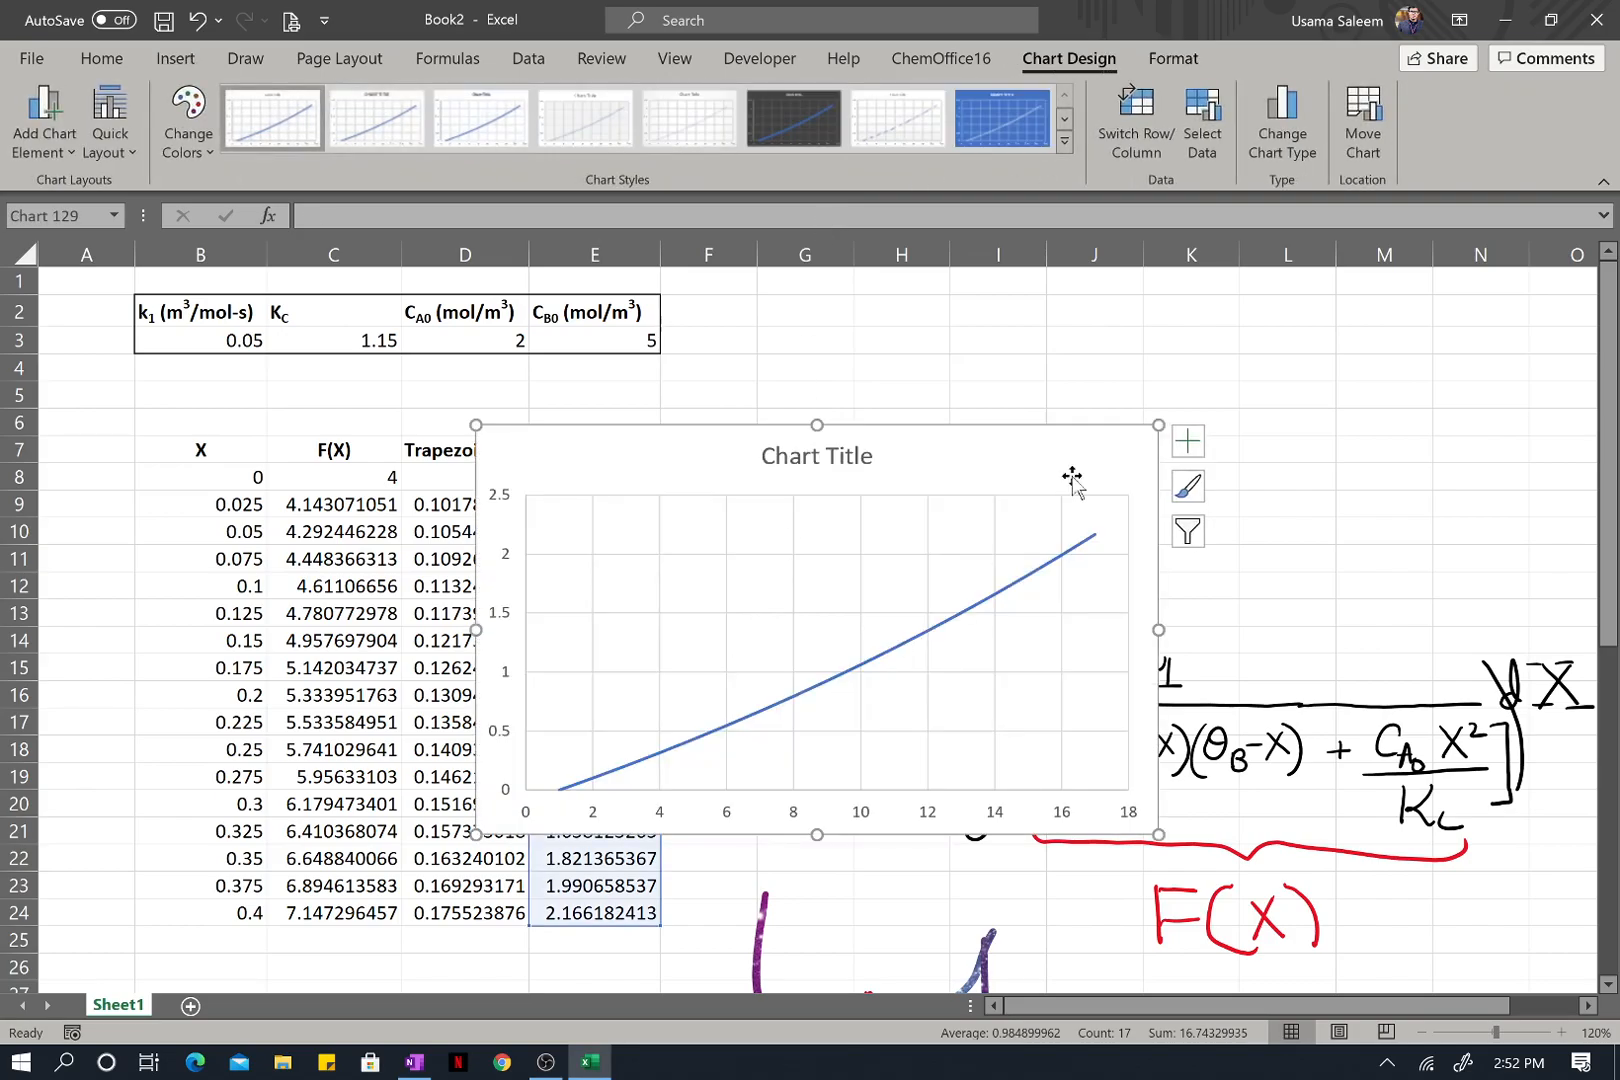
pyautogui.click(1188, 447)
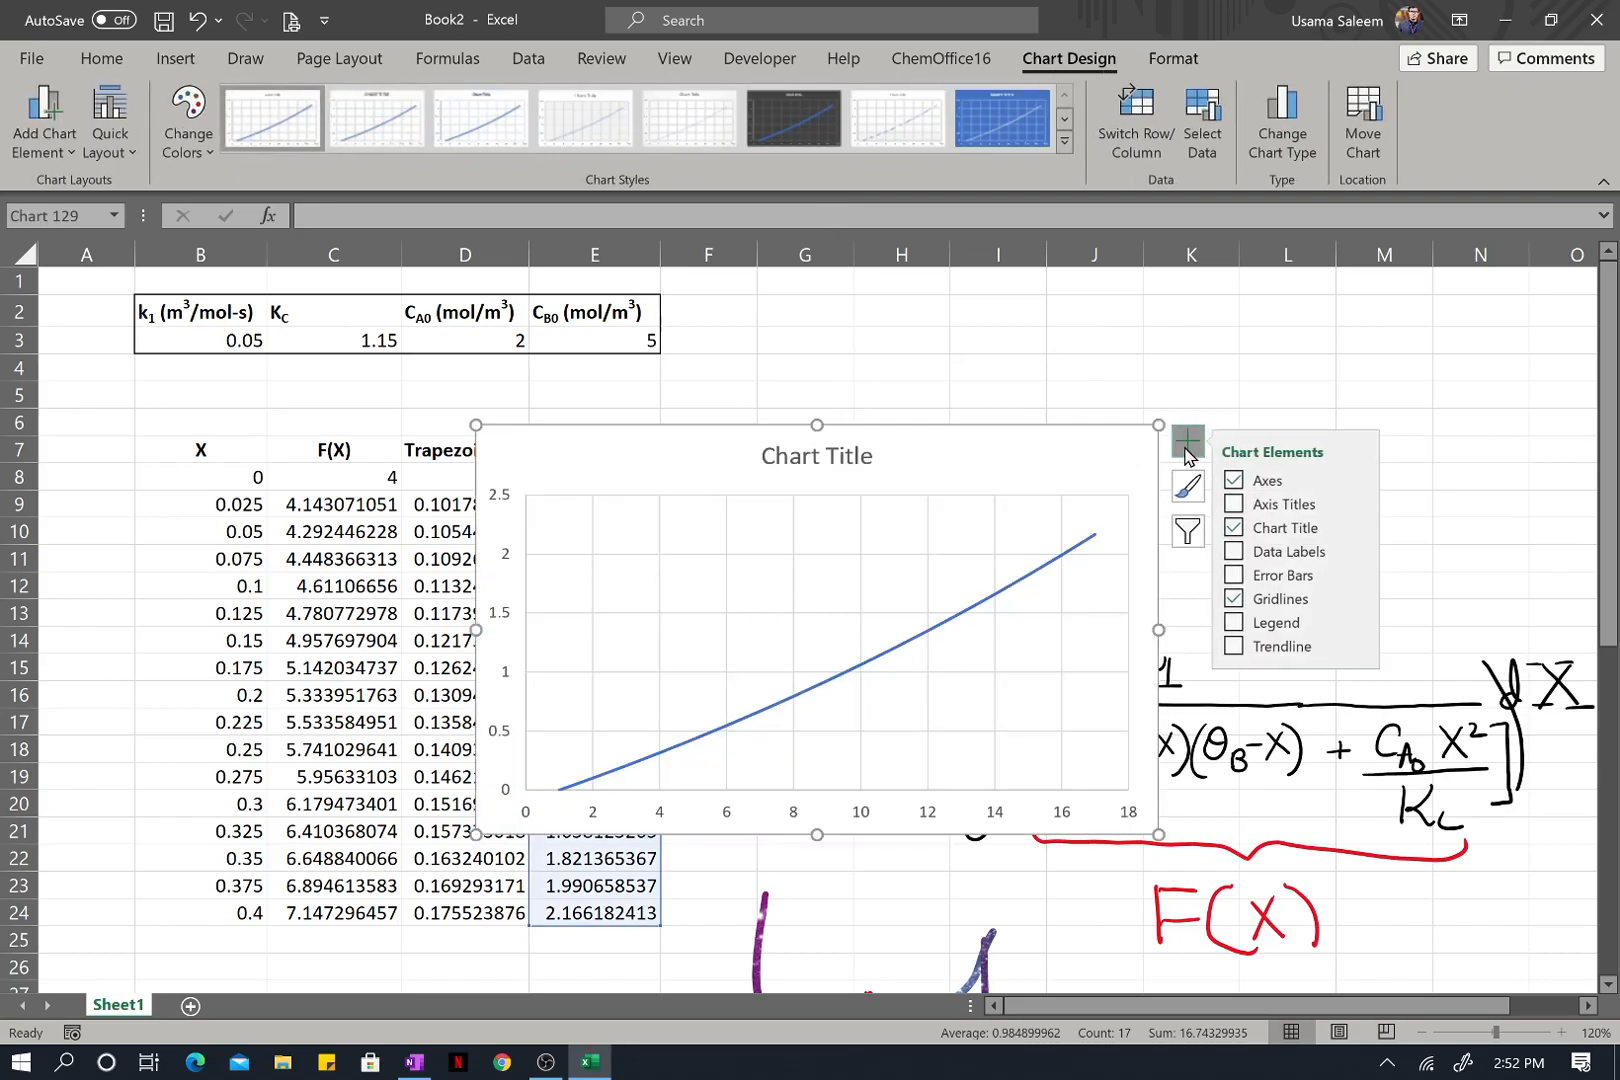
pyautogui.rightClick(955, 590)
pyautogui.click(1045, 747)
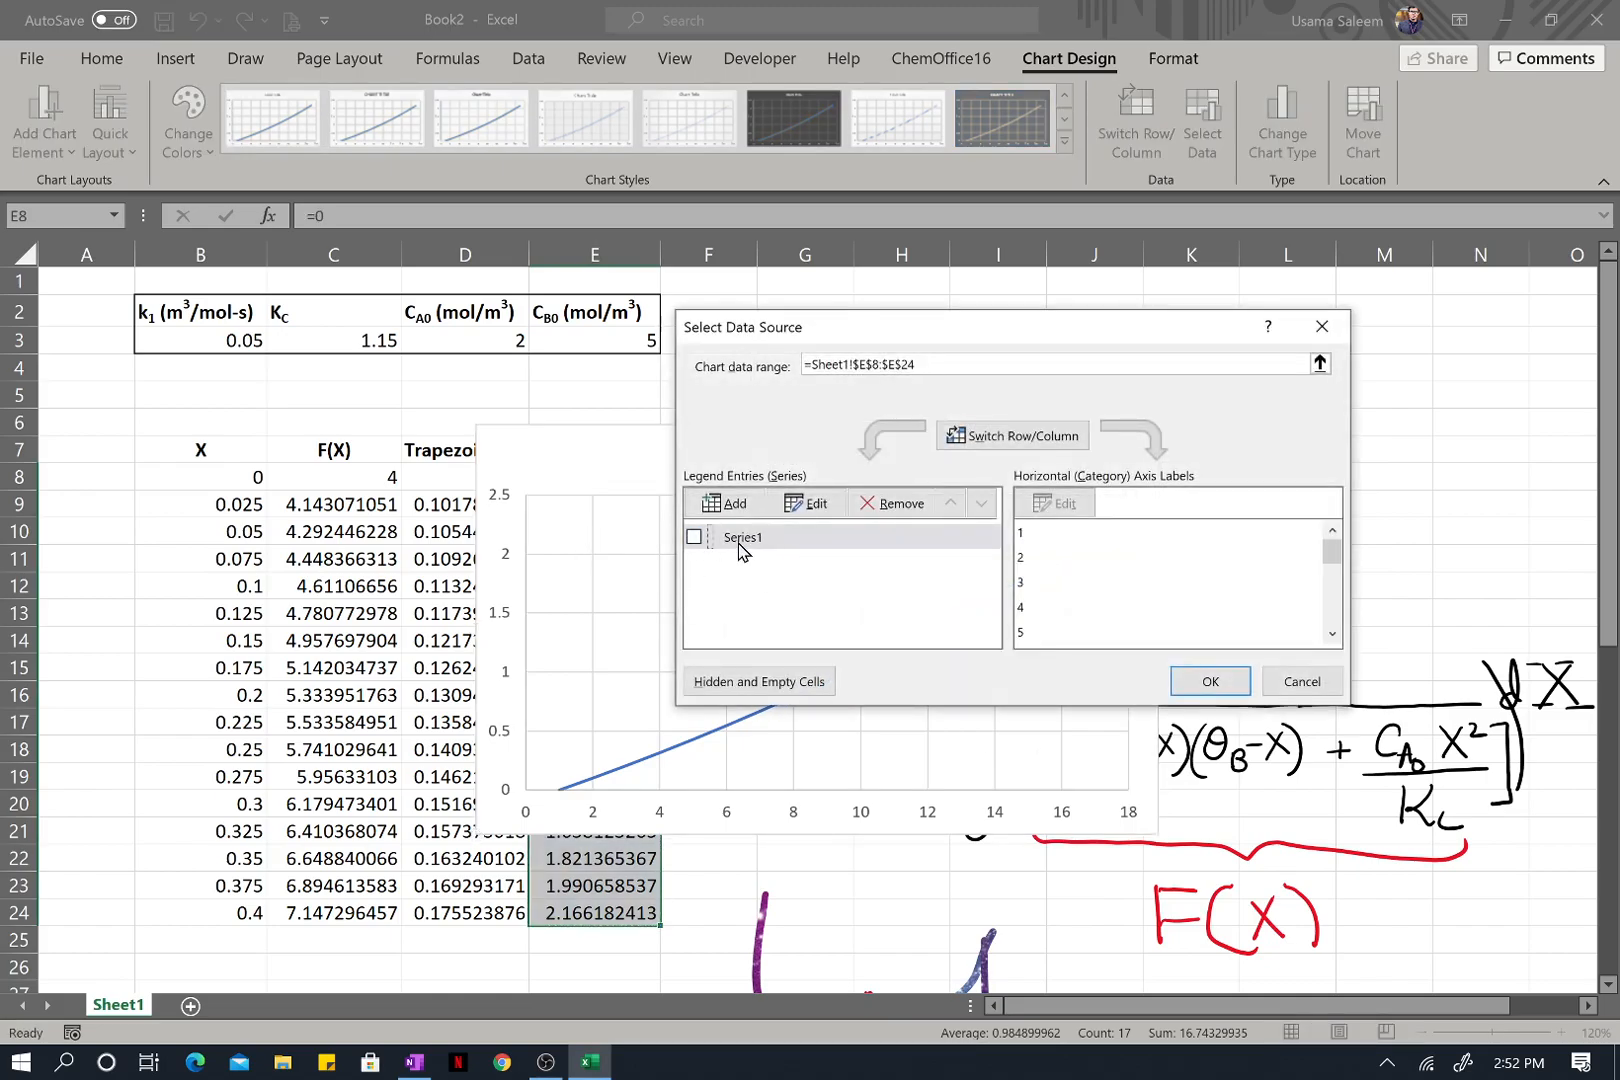
pyautogui.click(742, 545)
pyautogui.click(866, 510)
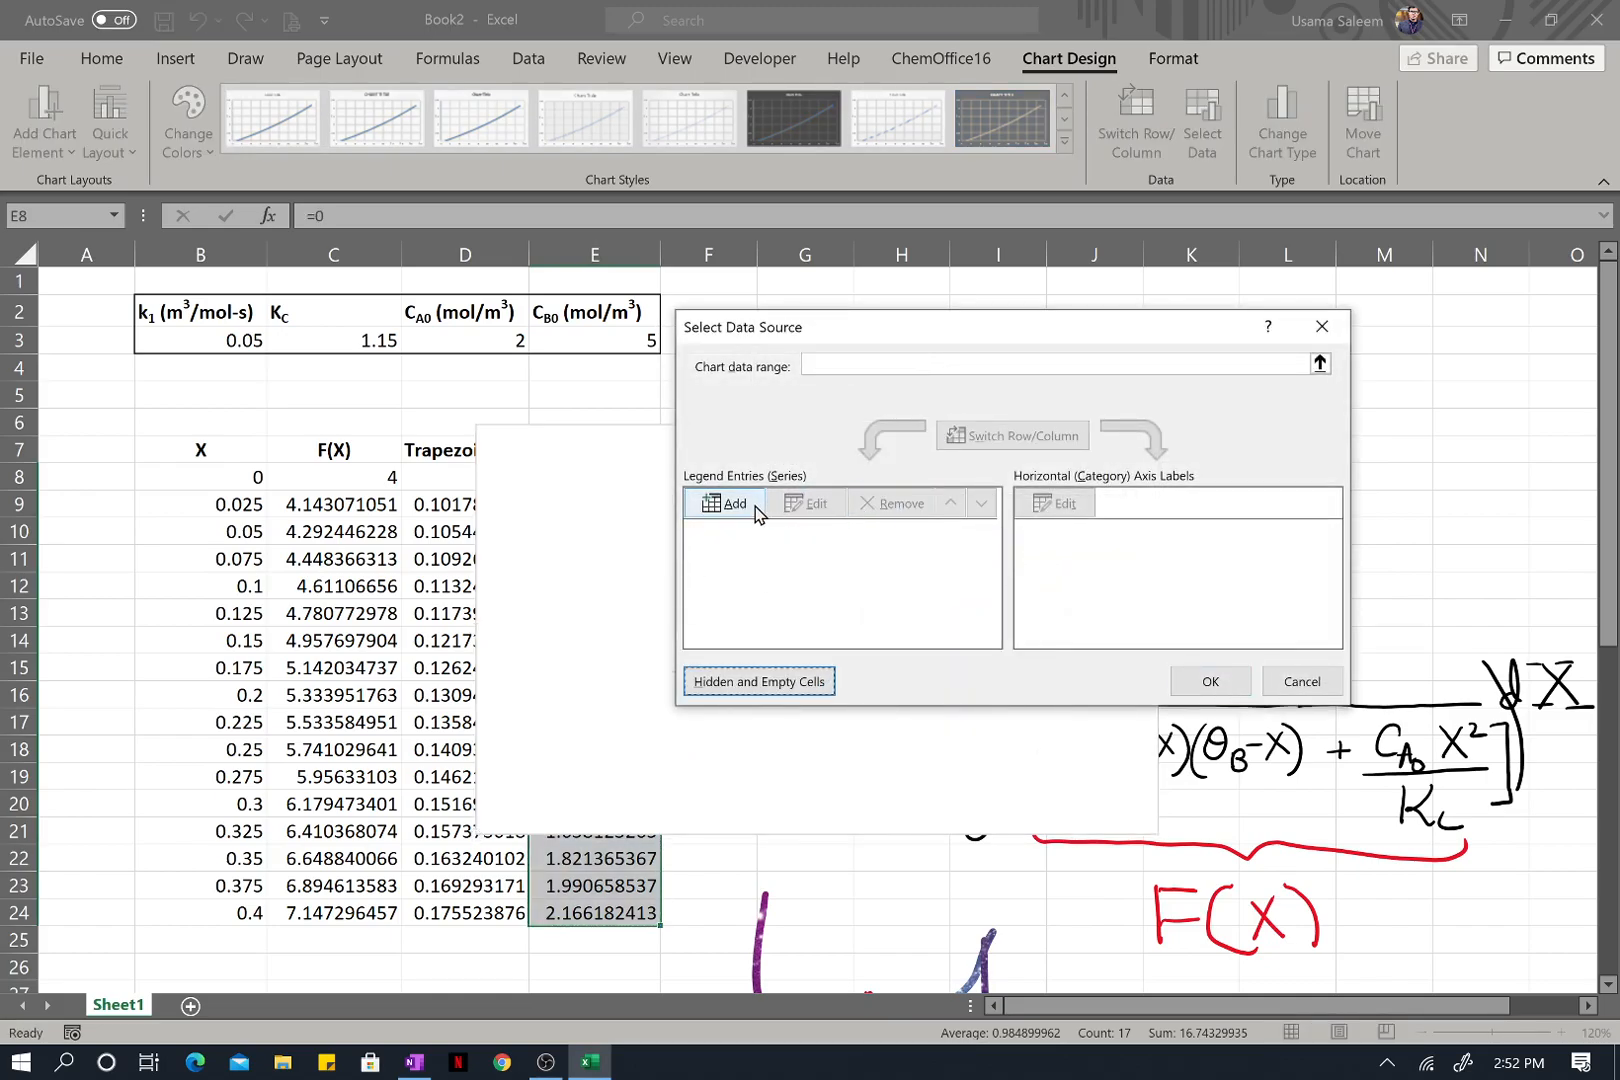
pyautogui.click(750, 510)
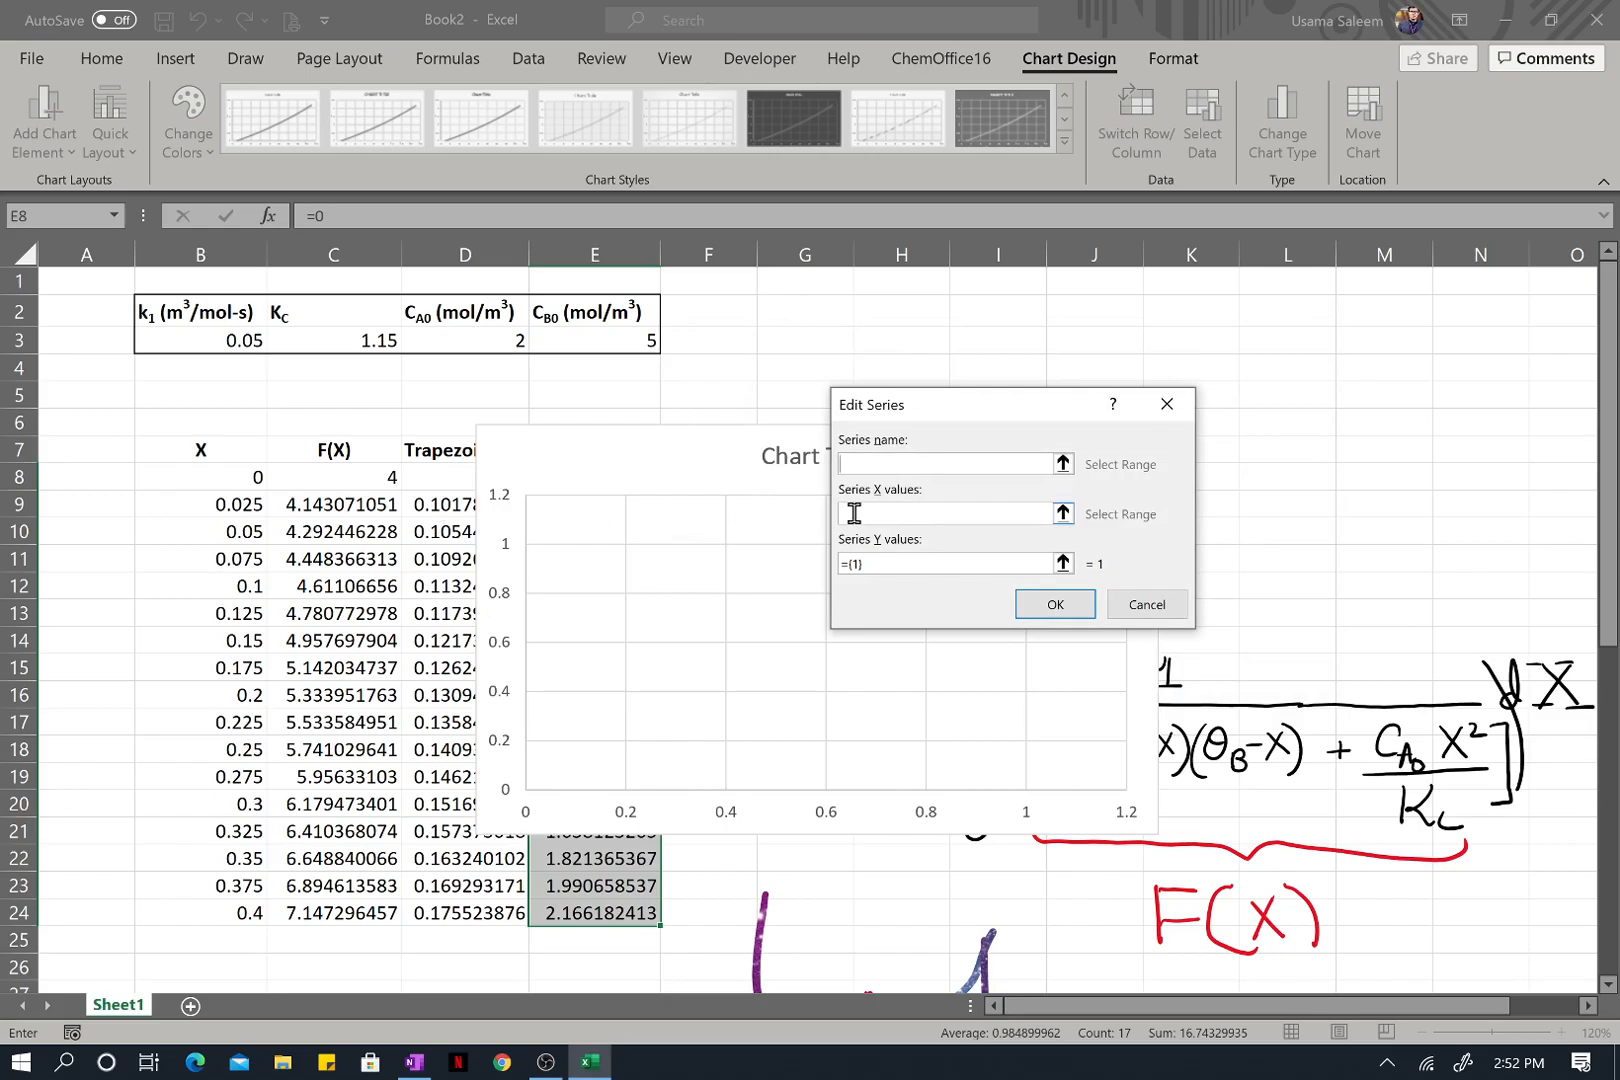
pyautogui.click(1167, 404)
pyautogui.click(1323, 330)
# Move the chart clear of the time column and remove its existing data series.
pyautogui.moveTo(814, 463); pyautogui.dragTo(1070, 409)
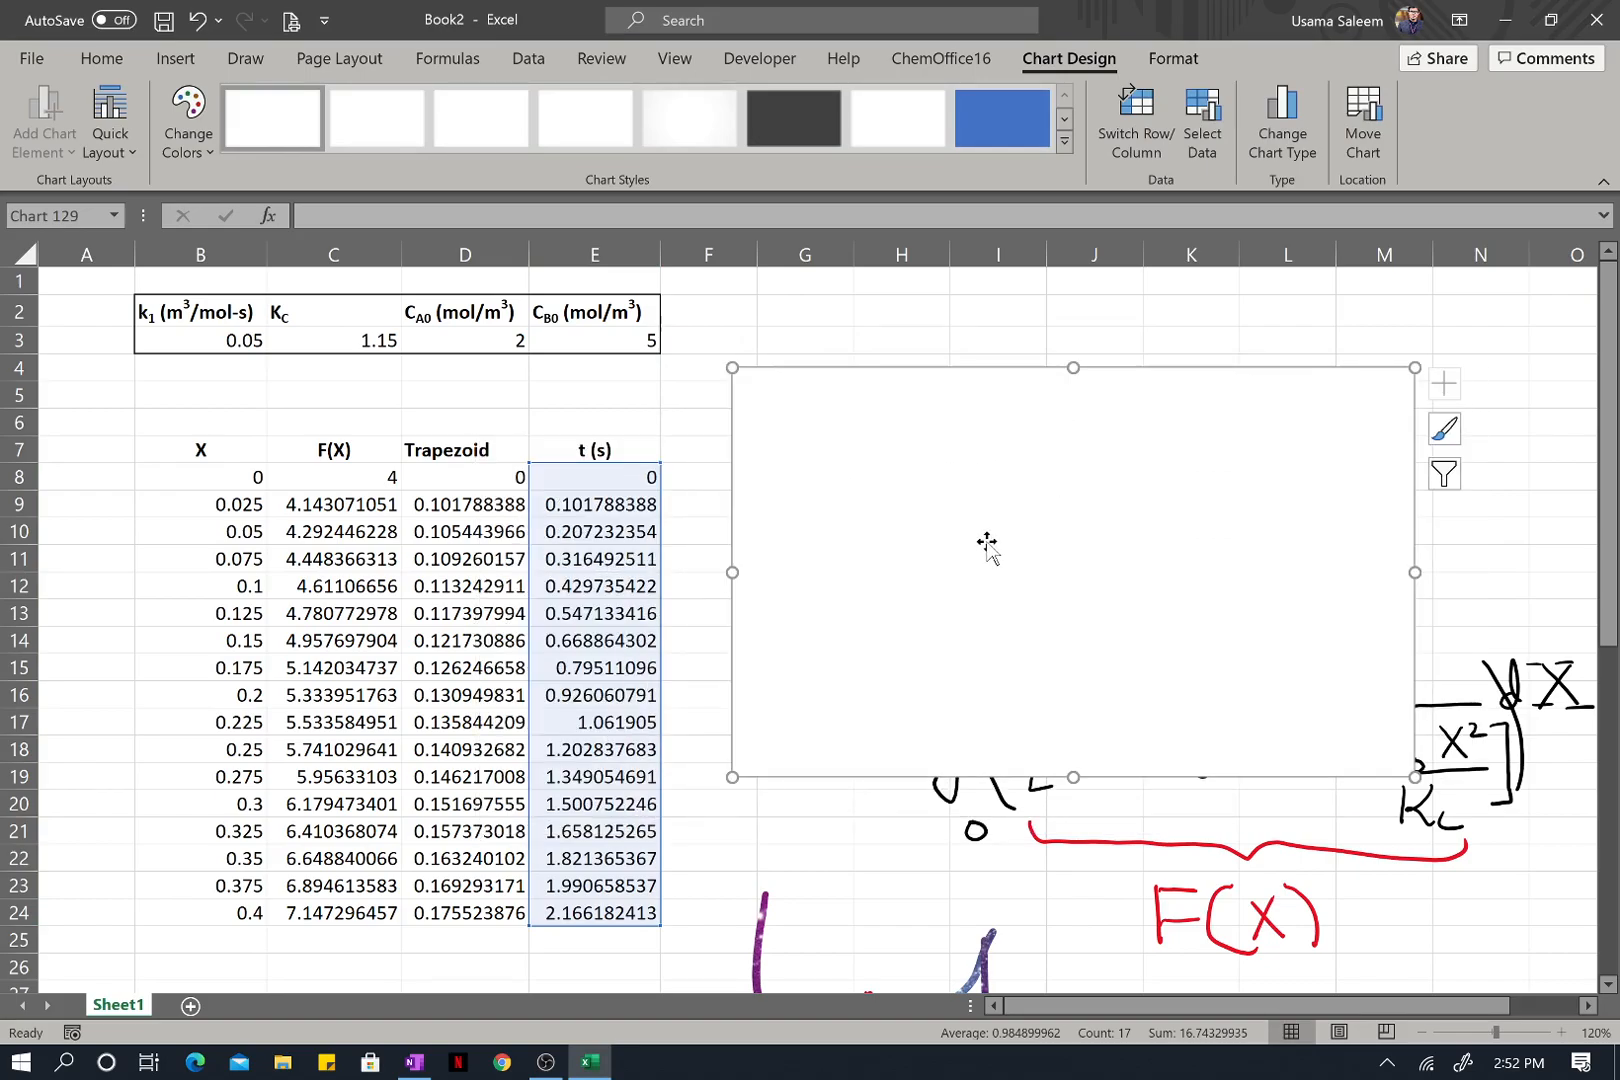
pyautogui.rightClick(987, 547)
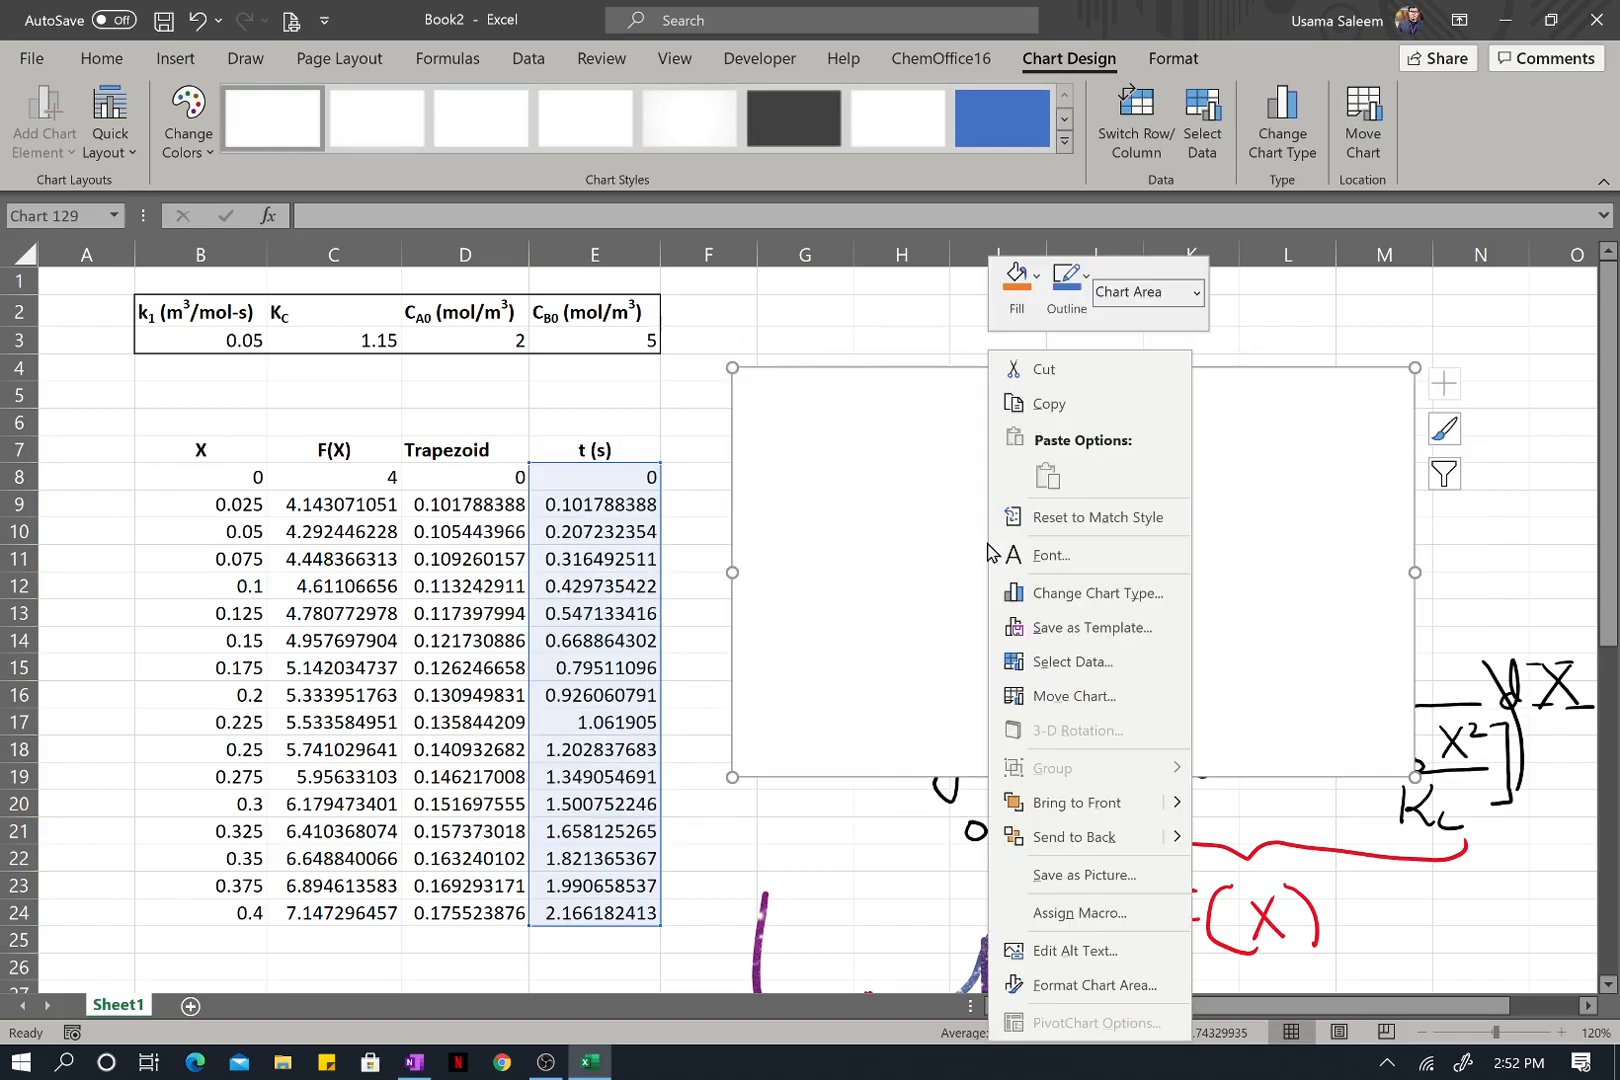
pyautogui.click(1073, 665)
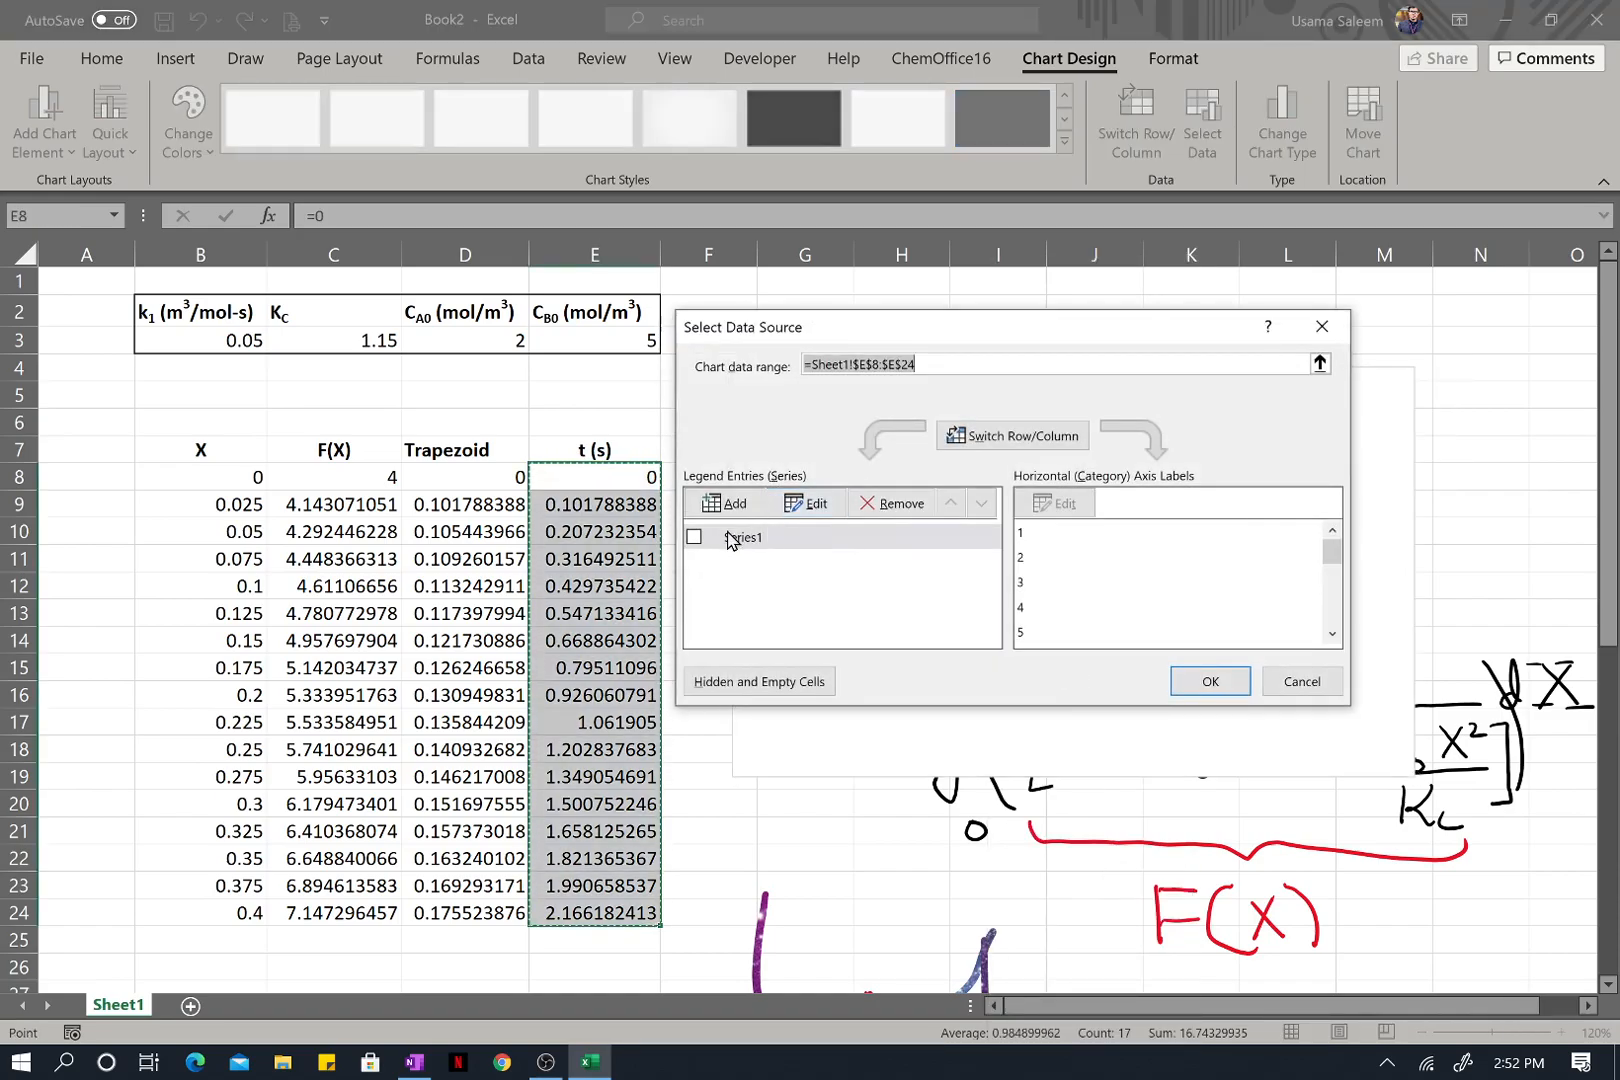
pyautogui.click(832, 537)
pyautogui.click(877, 506)
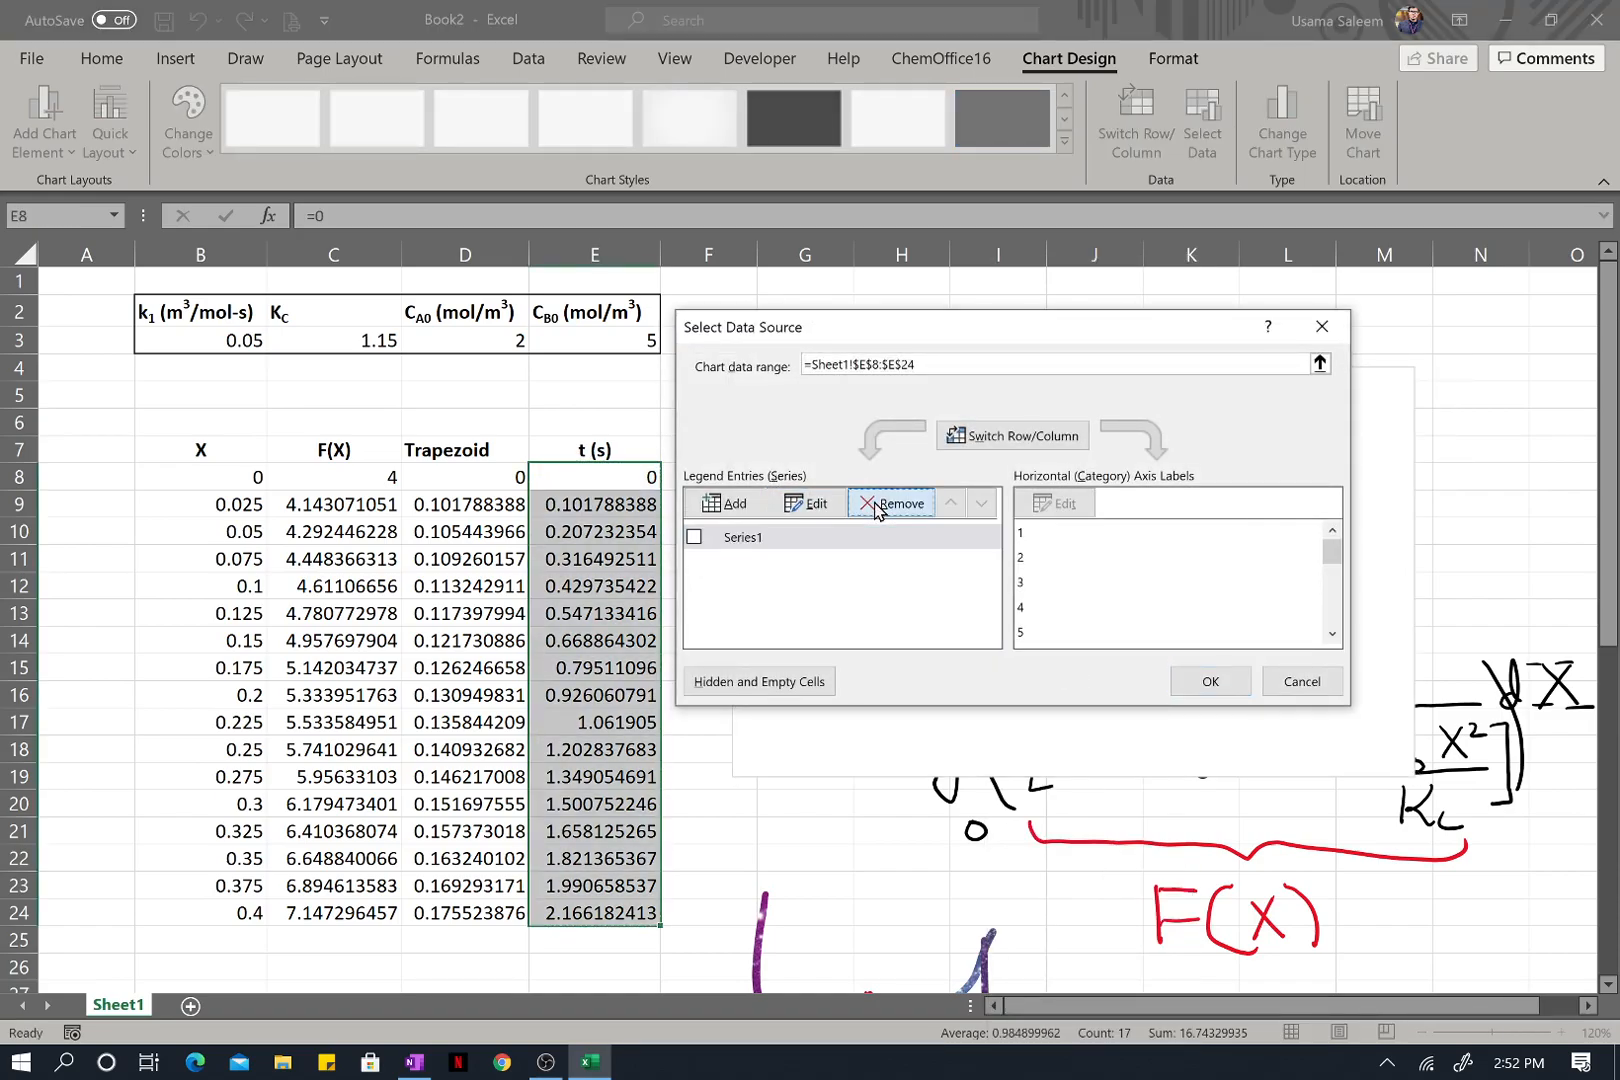
# Add a chart series with X values from E8:E24 and Y values from B8:B24.
pyautogui.click(732, 505)
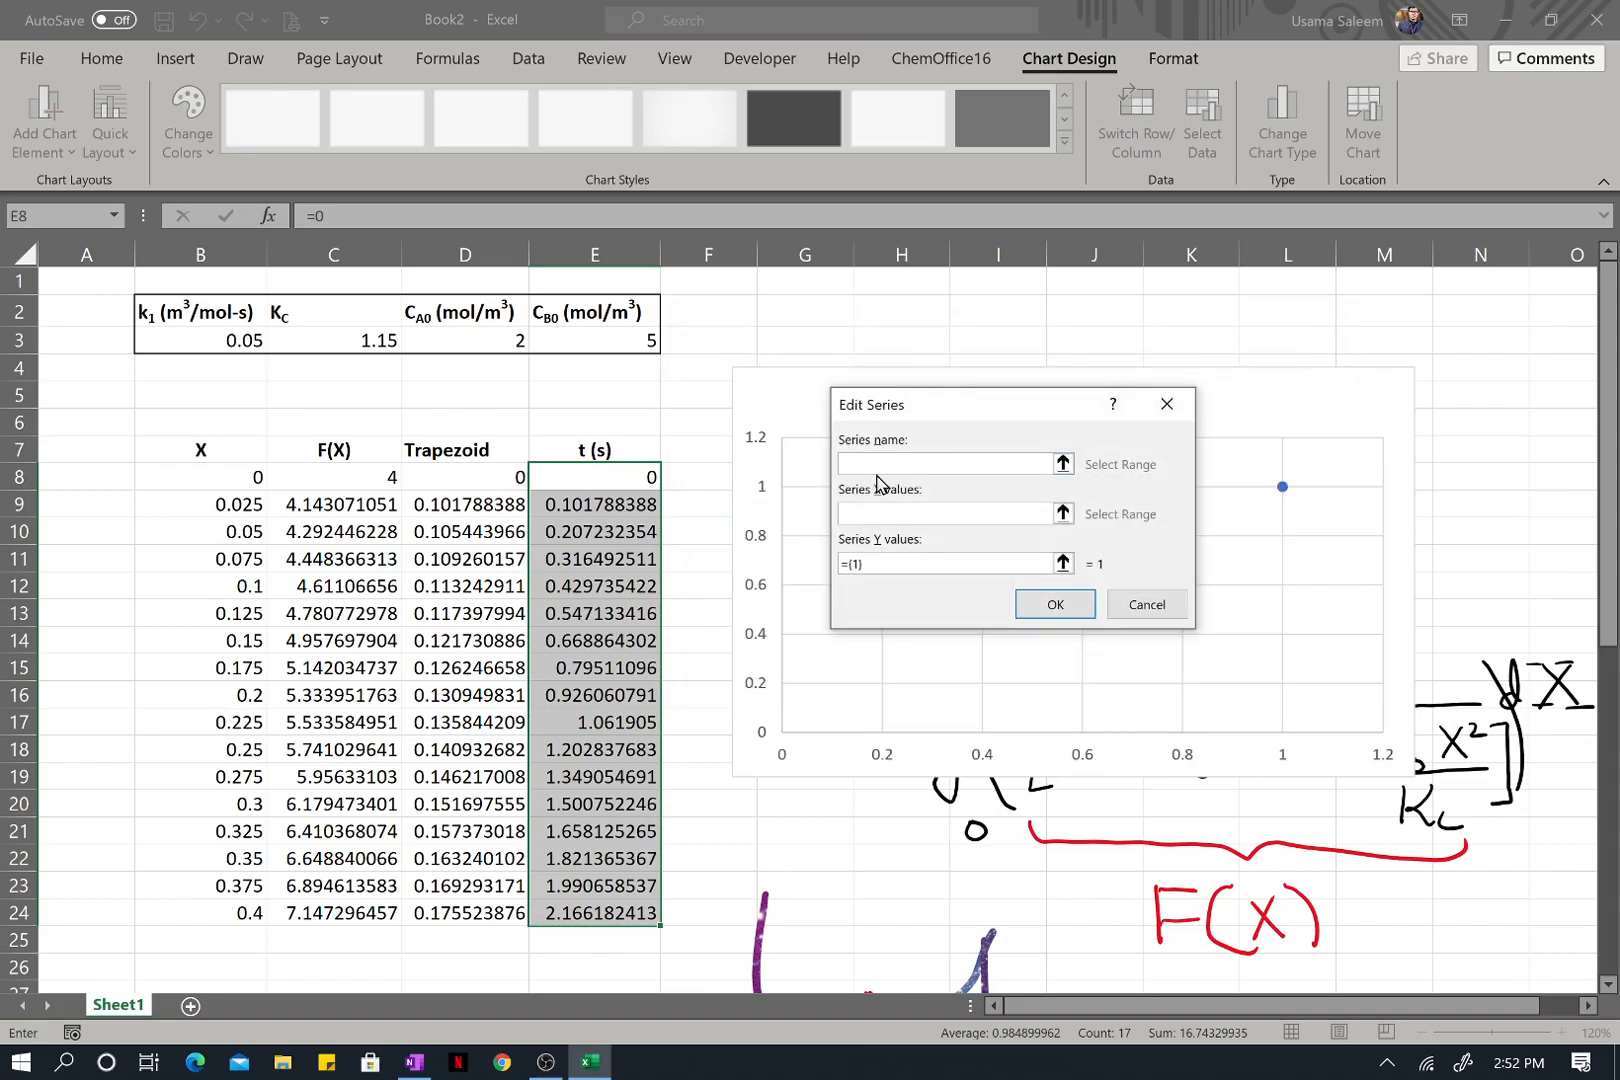
pyautogui.moveTo(648, 486); pyautogui.dragTo(608, 918)
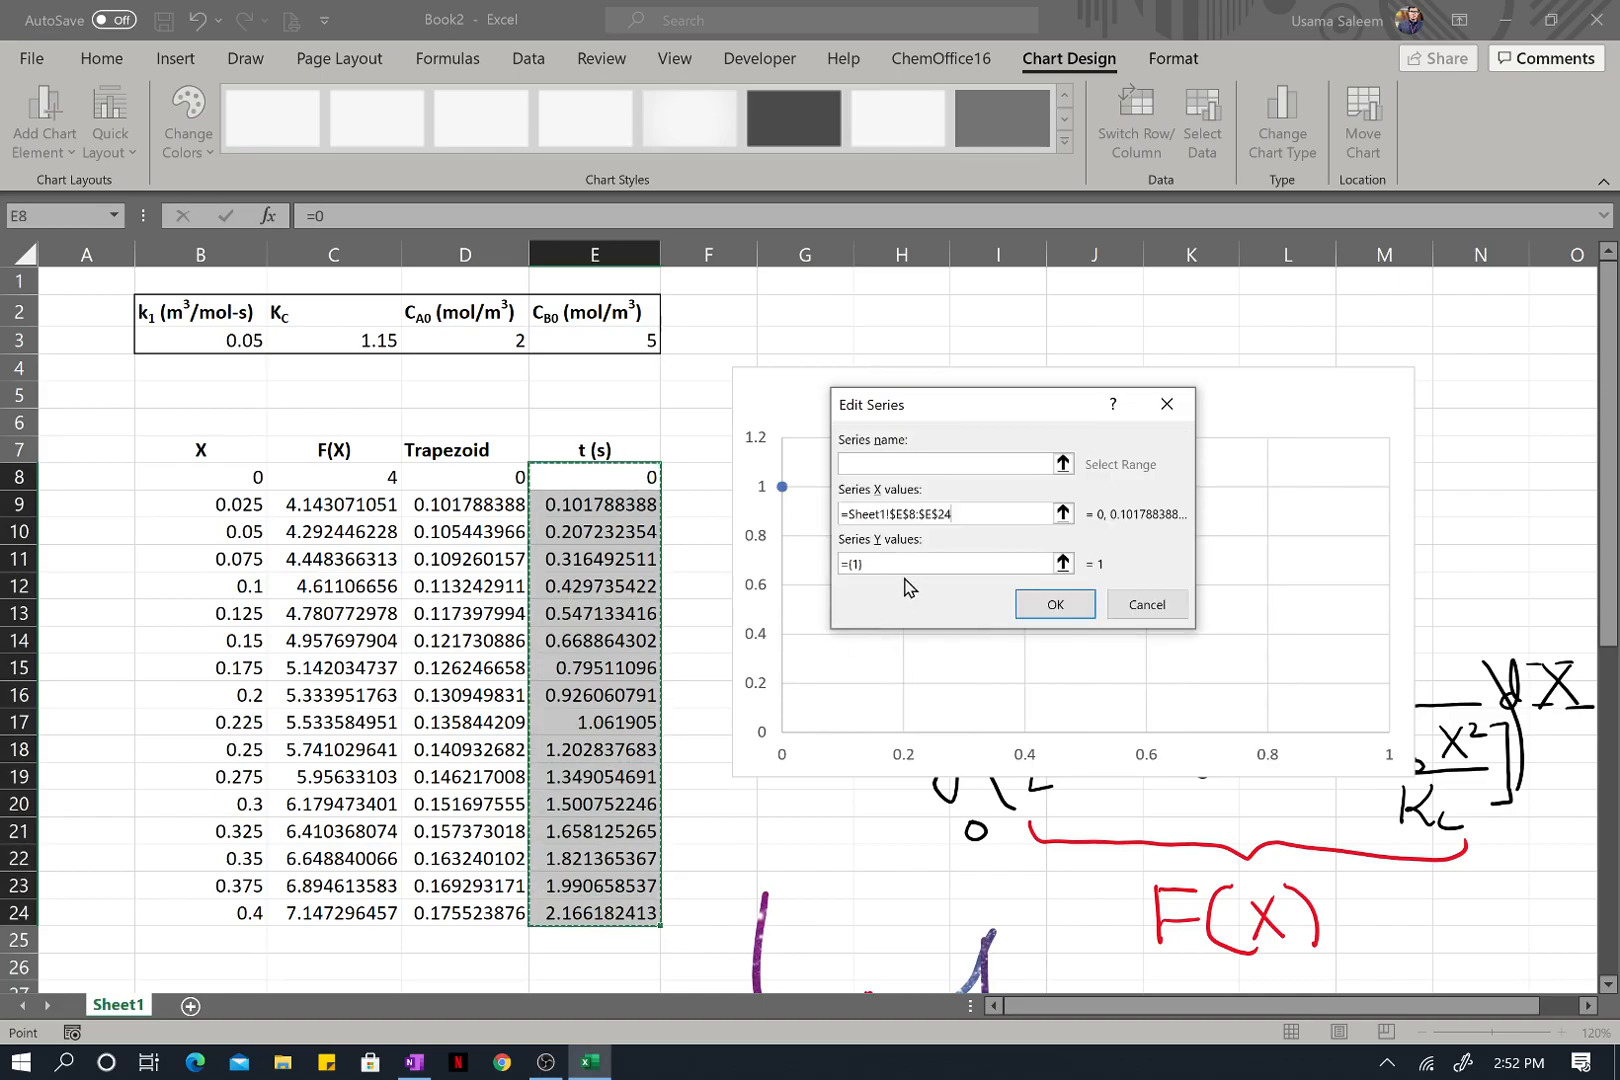
pyautogui.click(898, 564)
pyautogui.moveTo(222, 484); pyautogui.dragTo(215, 912)
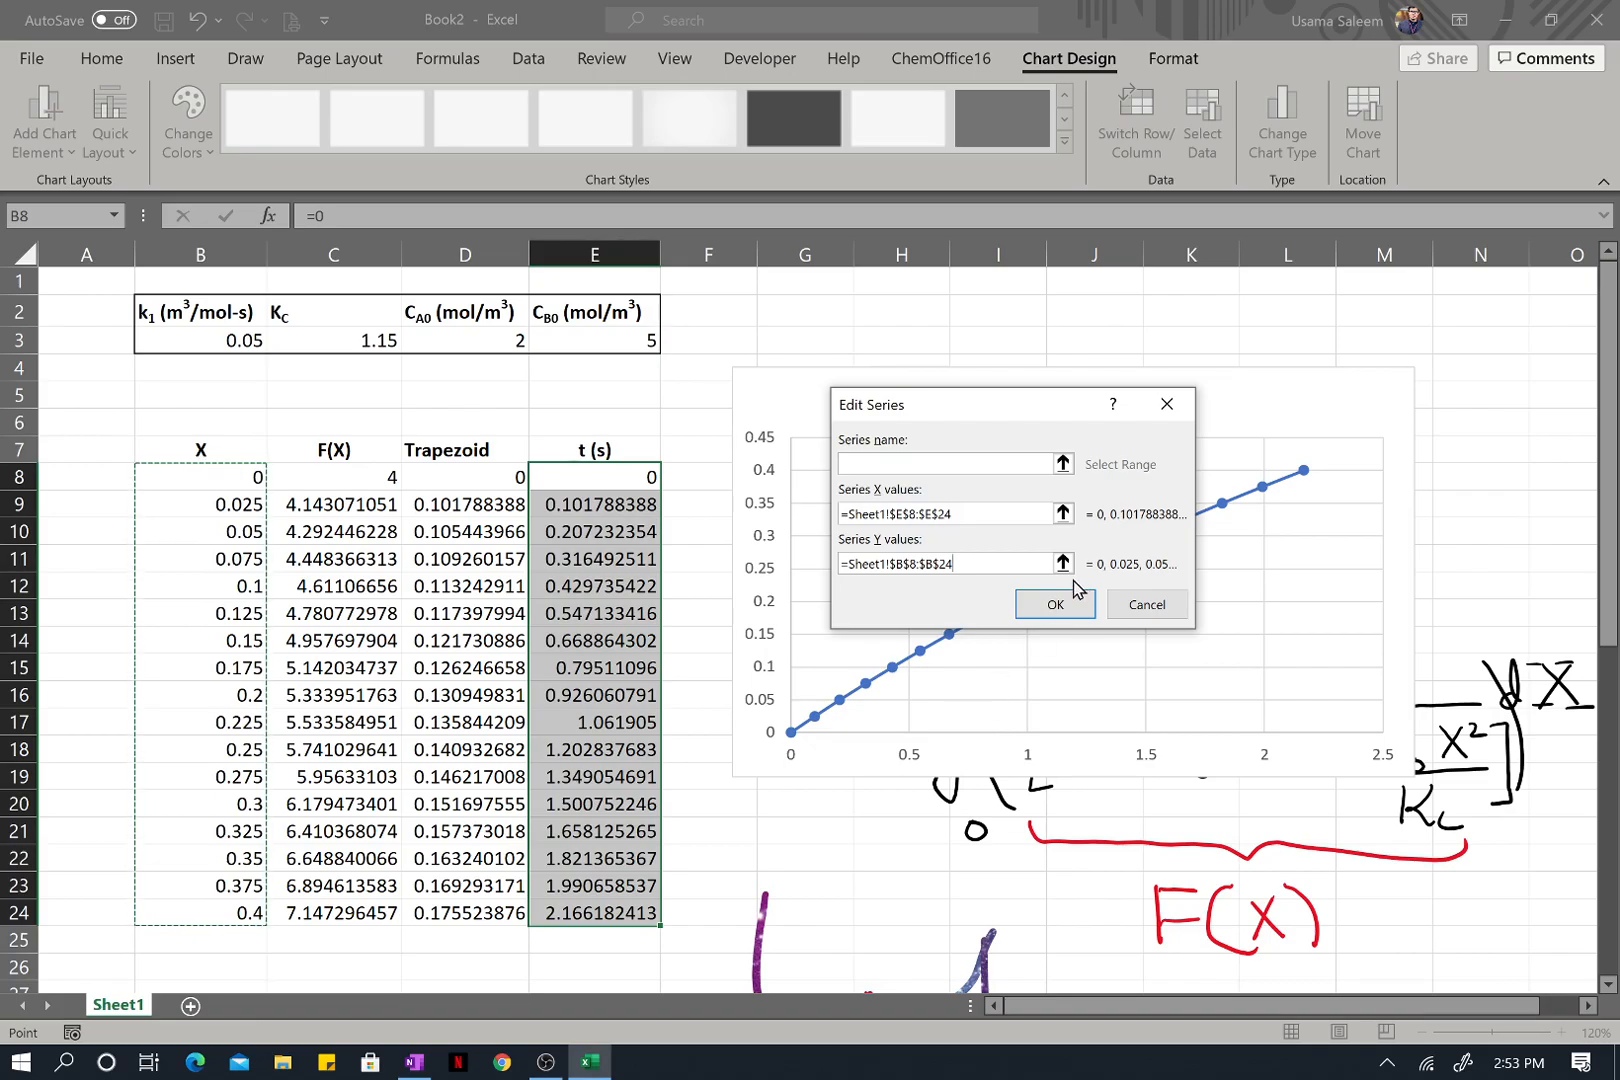
pyautogui.click(1060, 606)
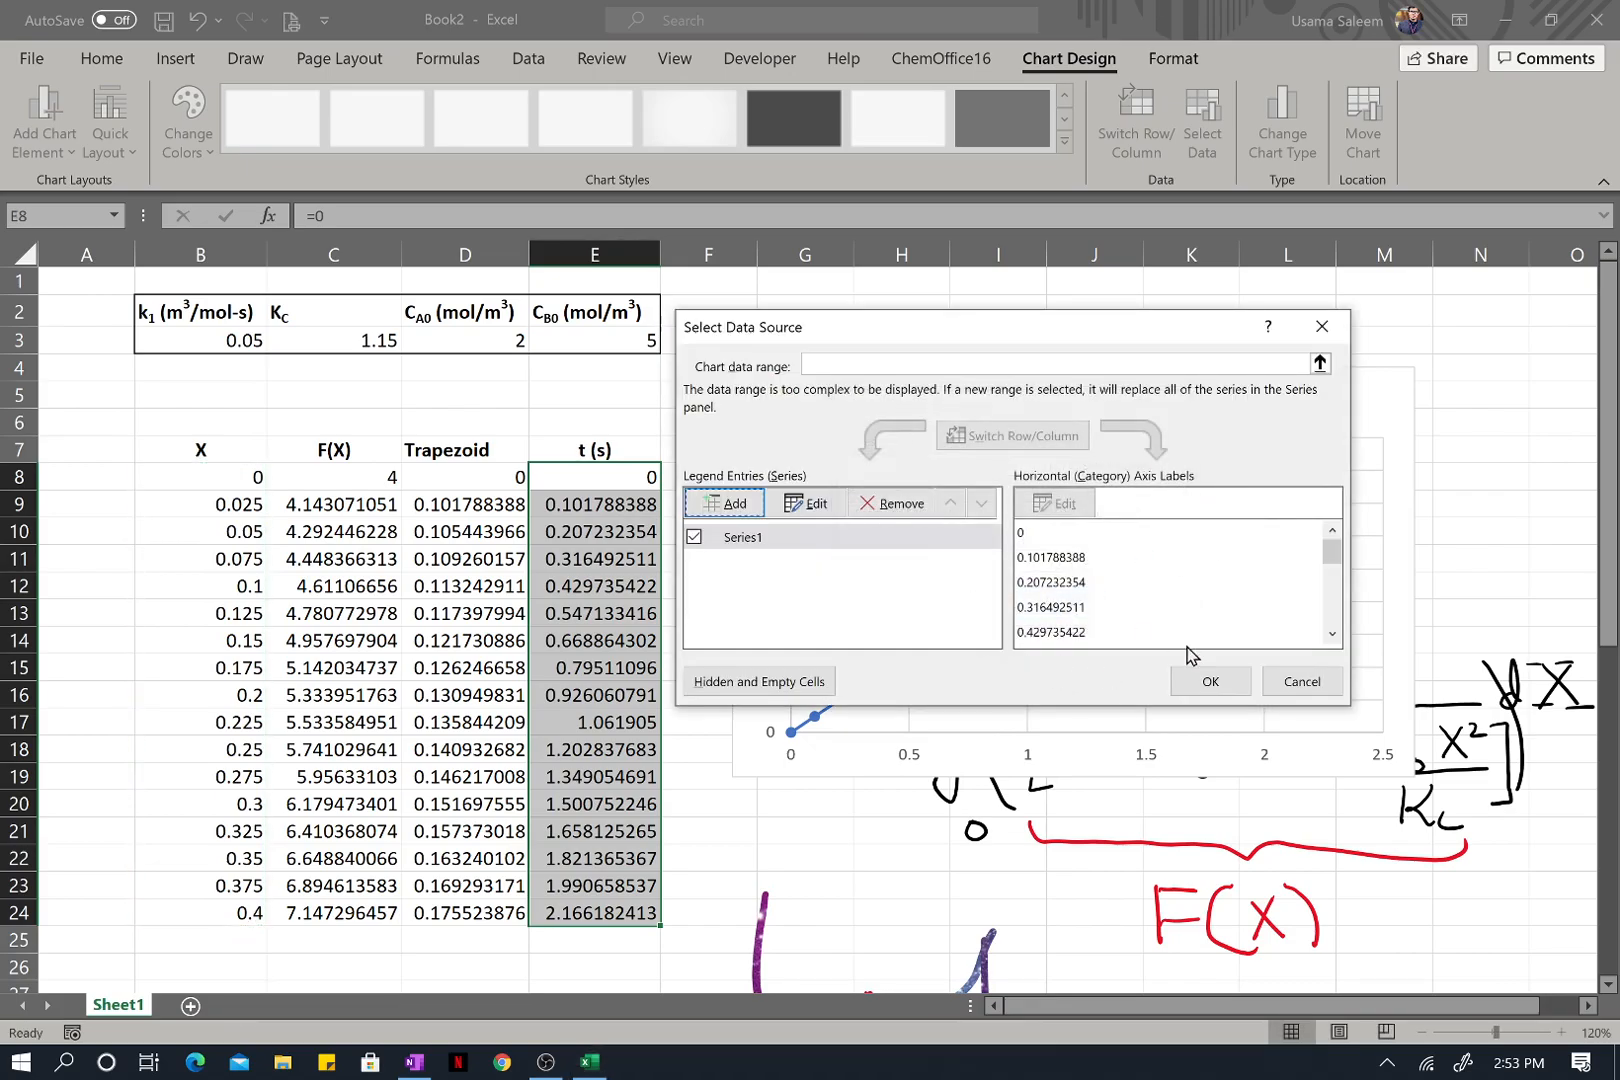
pyautogui.click(1212, 684)
# Reposition and enlarge the chart over the table's columns and add axis titles to it.
pyautogui.moveTo(983, 408); pyautogui.dragTo(514, 419)
pyautogui.moveTo(946, 792); pyautogui.dragTo(1096, 928)
pyautogui.click(1114, 398)
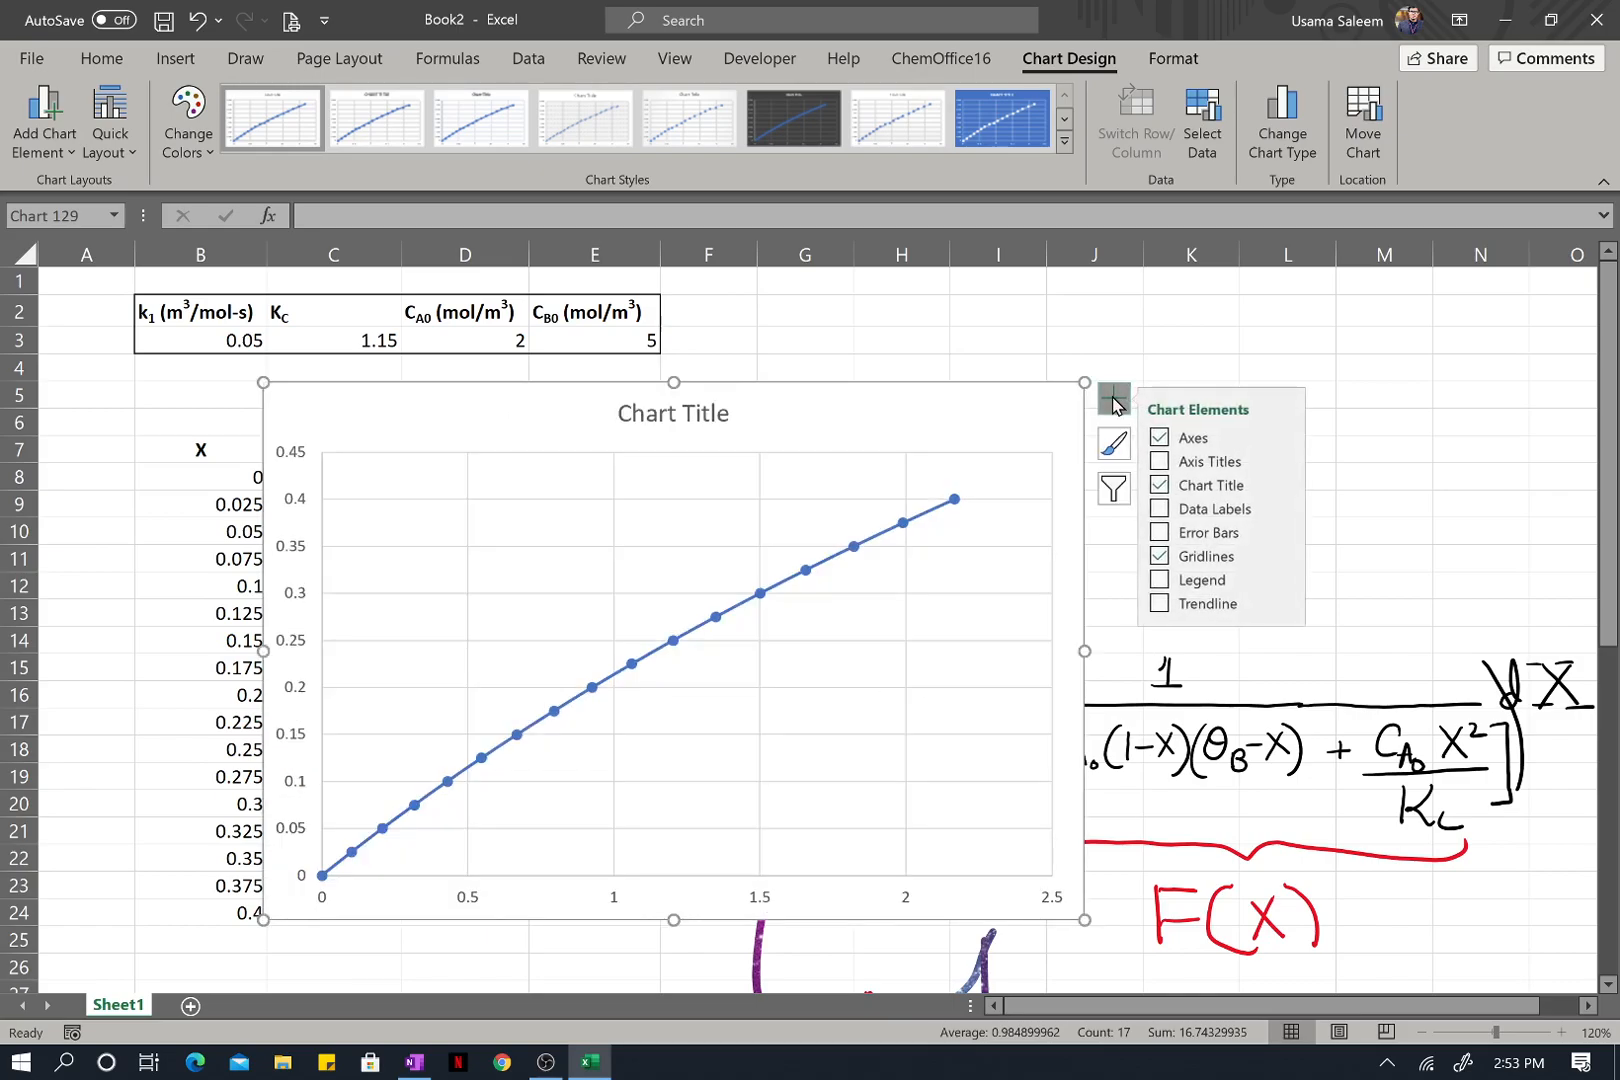
pyautogui.click(1158, 462)
# Replace the horizontal axis title with "t (s)".
pyautogui.click(718, 890)
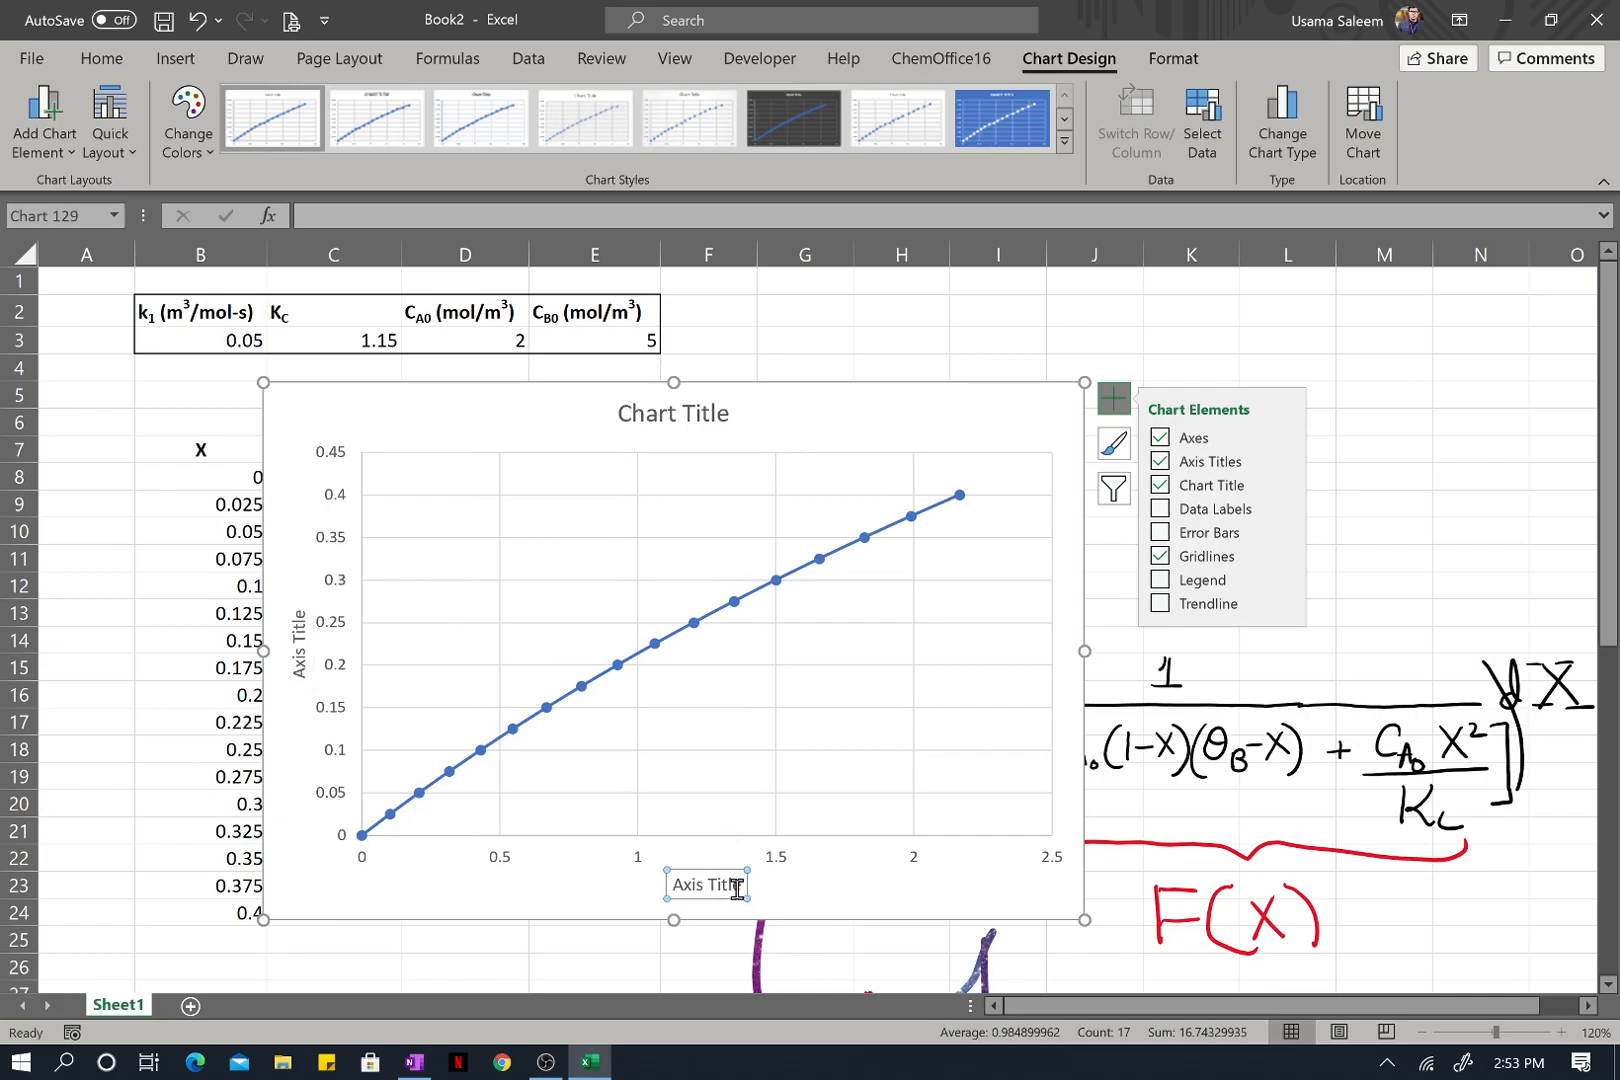
pyautogui.click(737, 889)
pyautogui.press('BackSpace')
pyautogui.press('BackSpace')
pyautogui.press('BackSpace')
pyautogui.press('BackSpace')
pyautogui.press('BackSpace')
pyautogui.press('BackSpace')
pyautogui.press('BackSpace')
pyautogui.press('BackSpace')
pyautogui.press('BackSpace')
pyautogui.press('BackSpace')
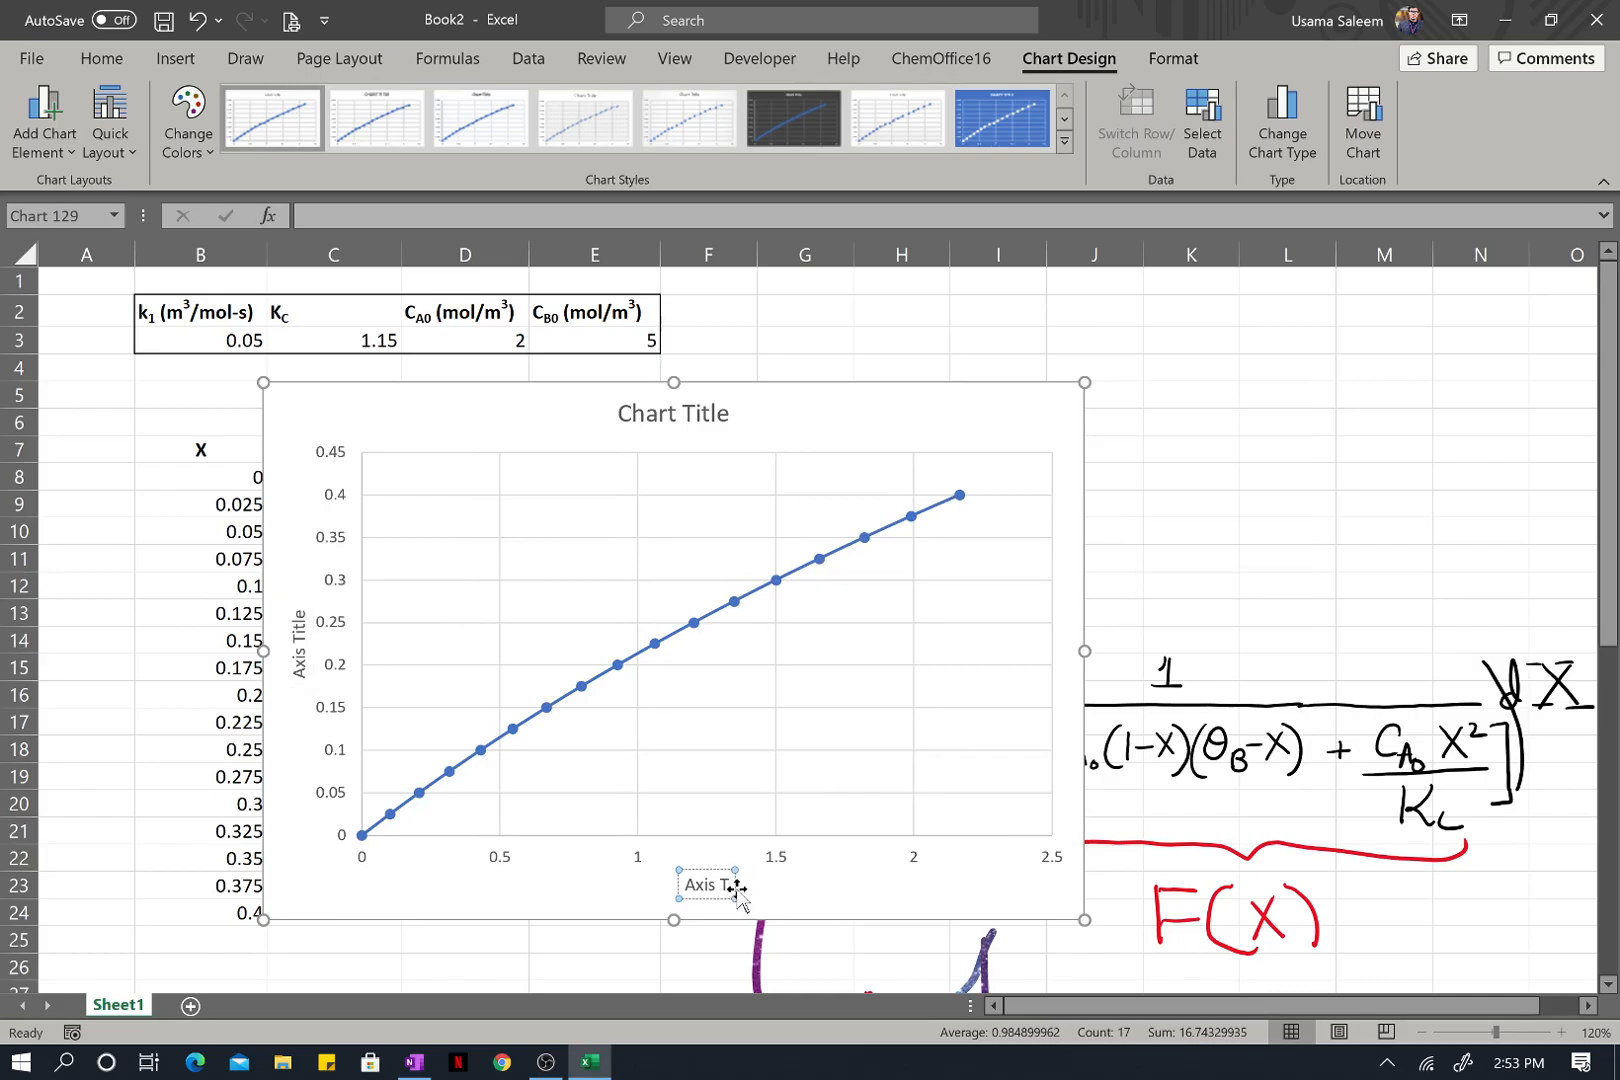
pyautogui.write('t')
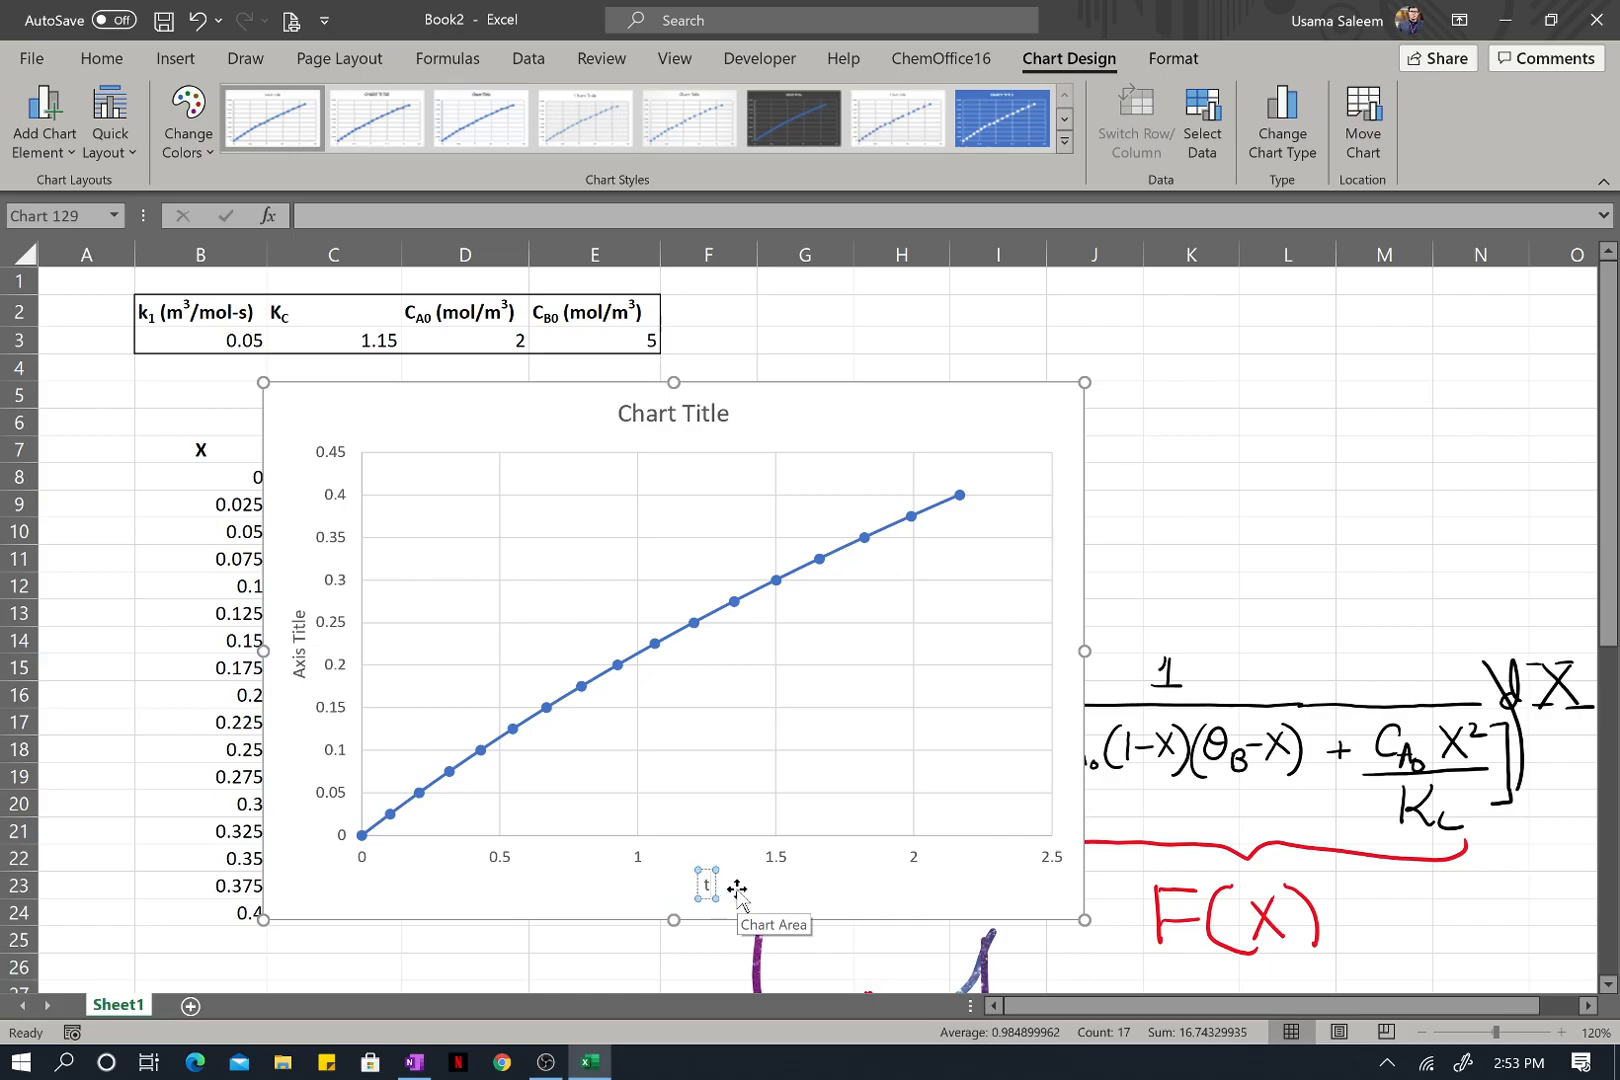
pyautogui.write('(s)')
# Replace the vertical axis title with "X".
pyautogui.click(300, 627)
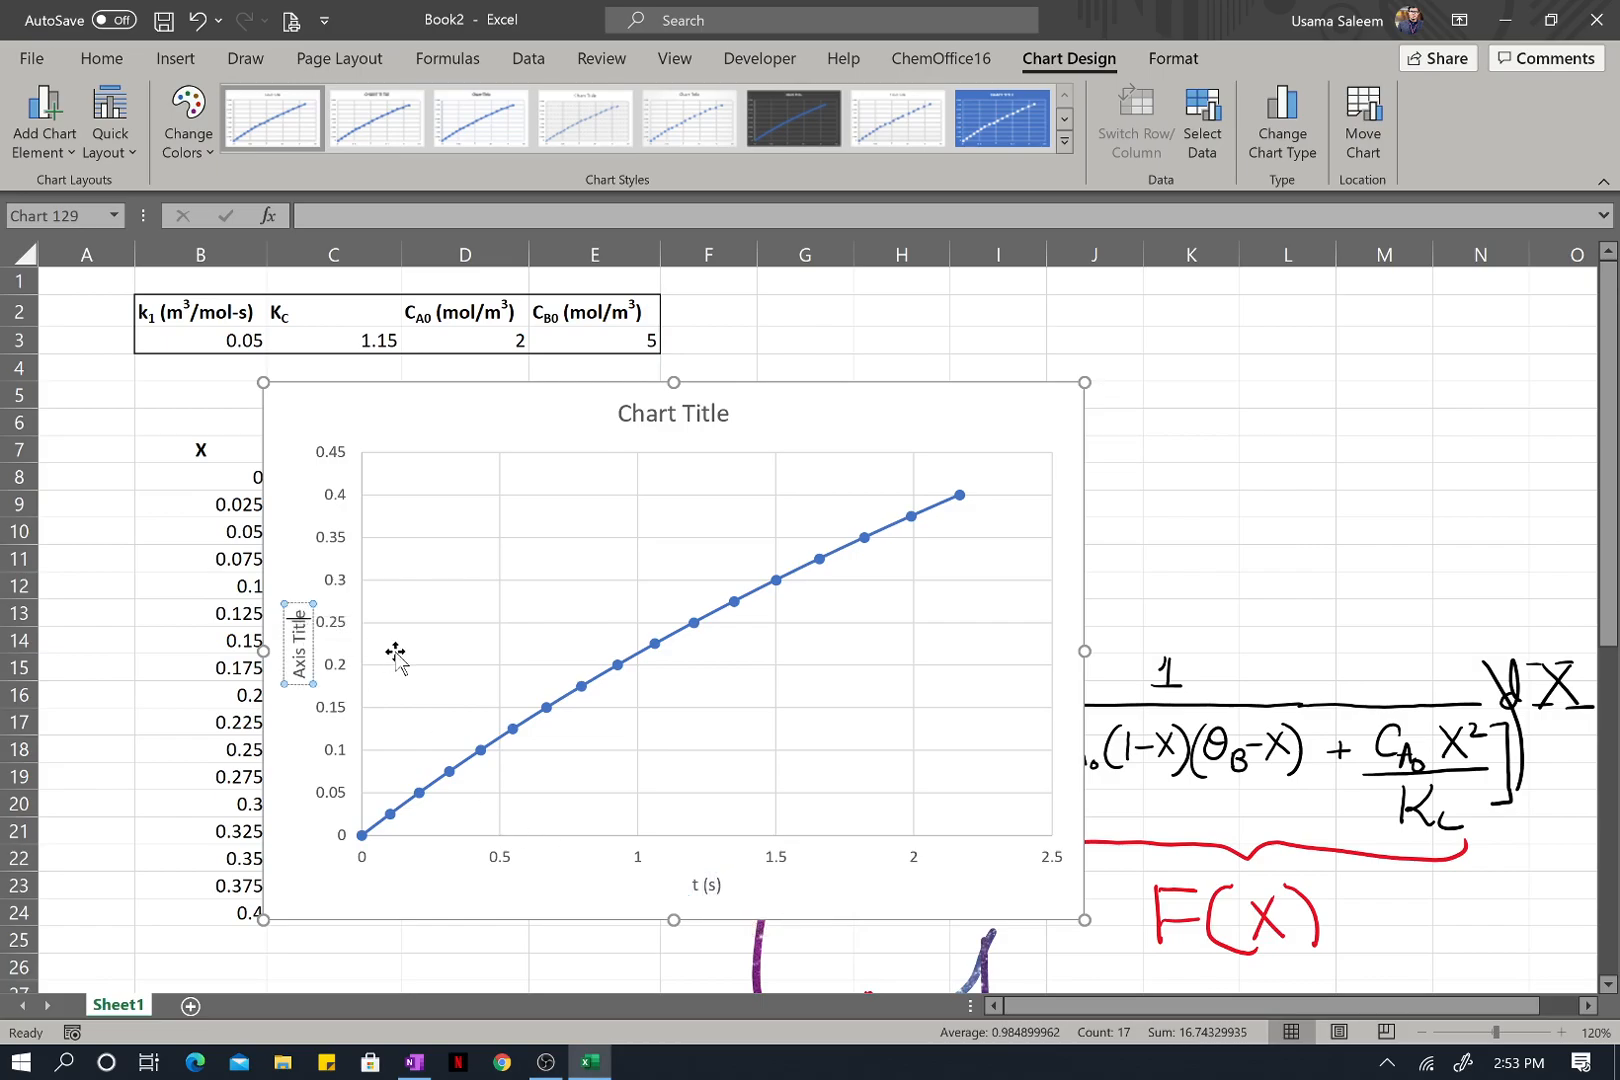
pyautogui.press('BackSpace')
pyautogui.press('BackSpace')
pyautogui.press('BackSpace')
pyautogui.press('BackSpace')
pyautogui.press('BackSpace')
pyautogui.press('BackSpace')
pyautogui.press('BackSpace')
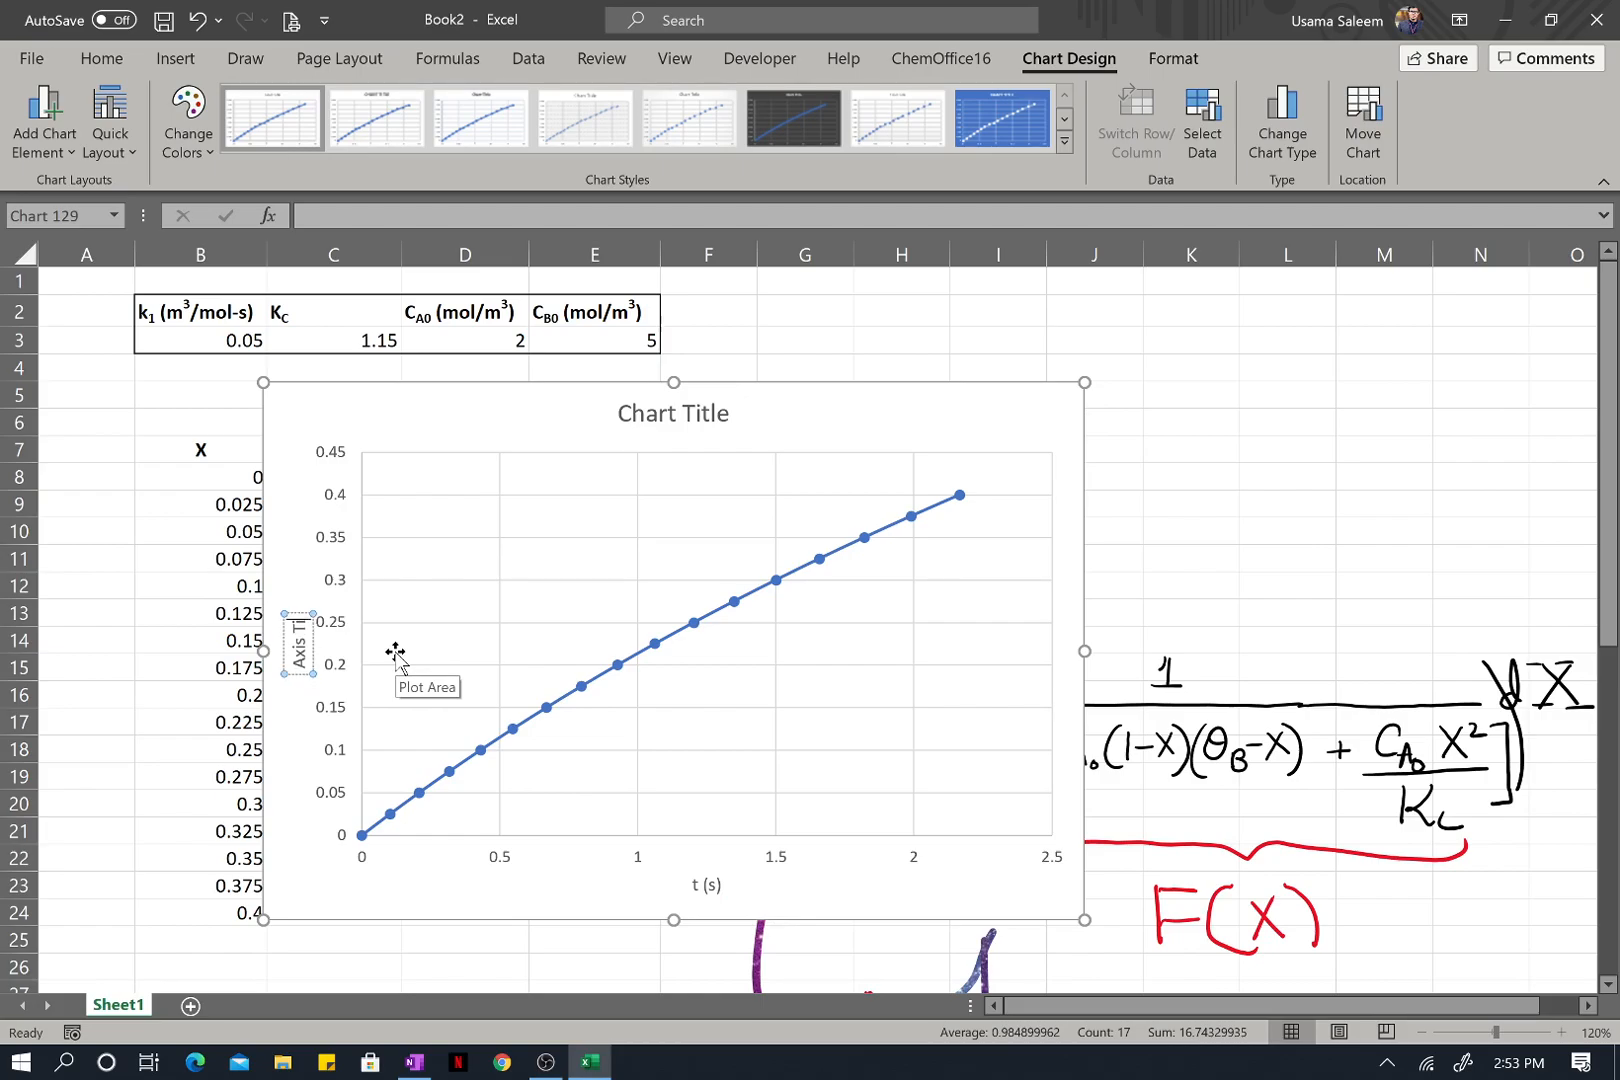
pyautogui.press('BackSpace')
pyautogui.press('BackSpace')
pyautogui.press('BackSpace')
pyautogui.write('X')
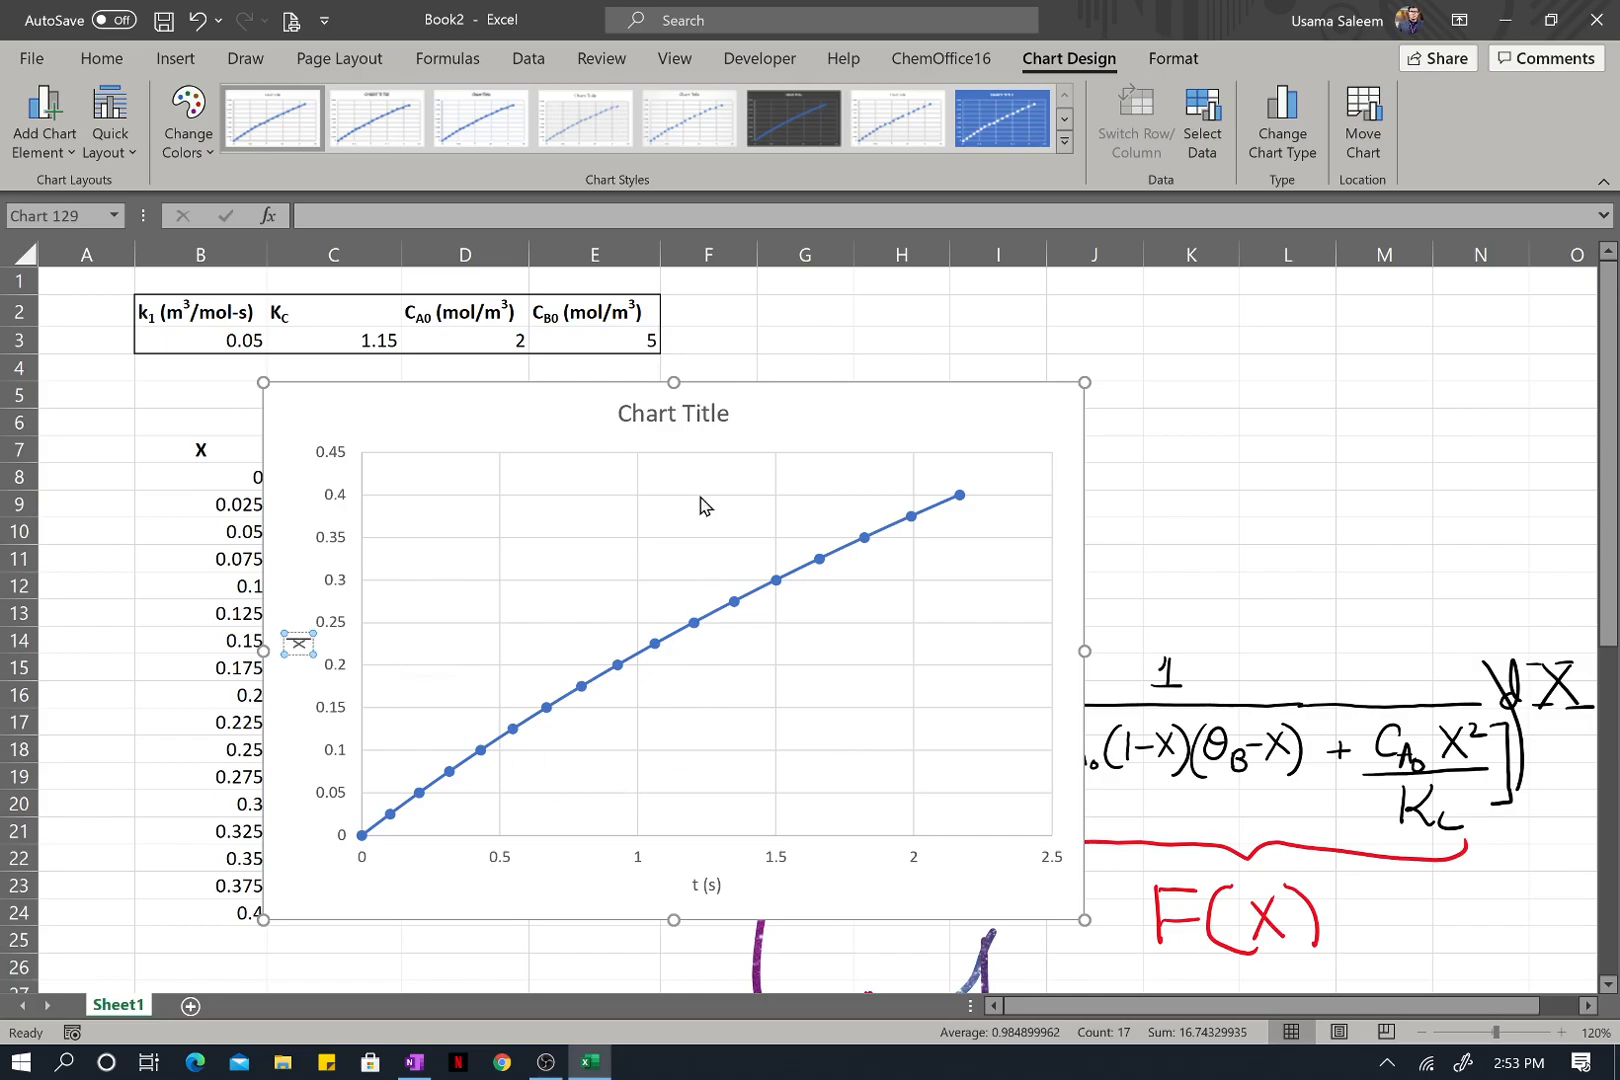
# Delete the chart's main title.
pyautogui.click(724, 413)
pyautogui.click(695, 399)
pyautogui.click(703, 393)
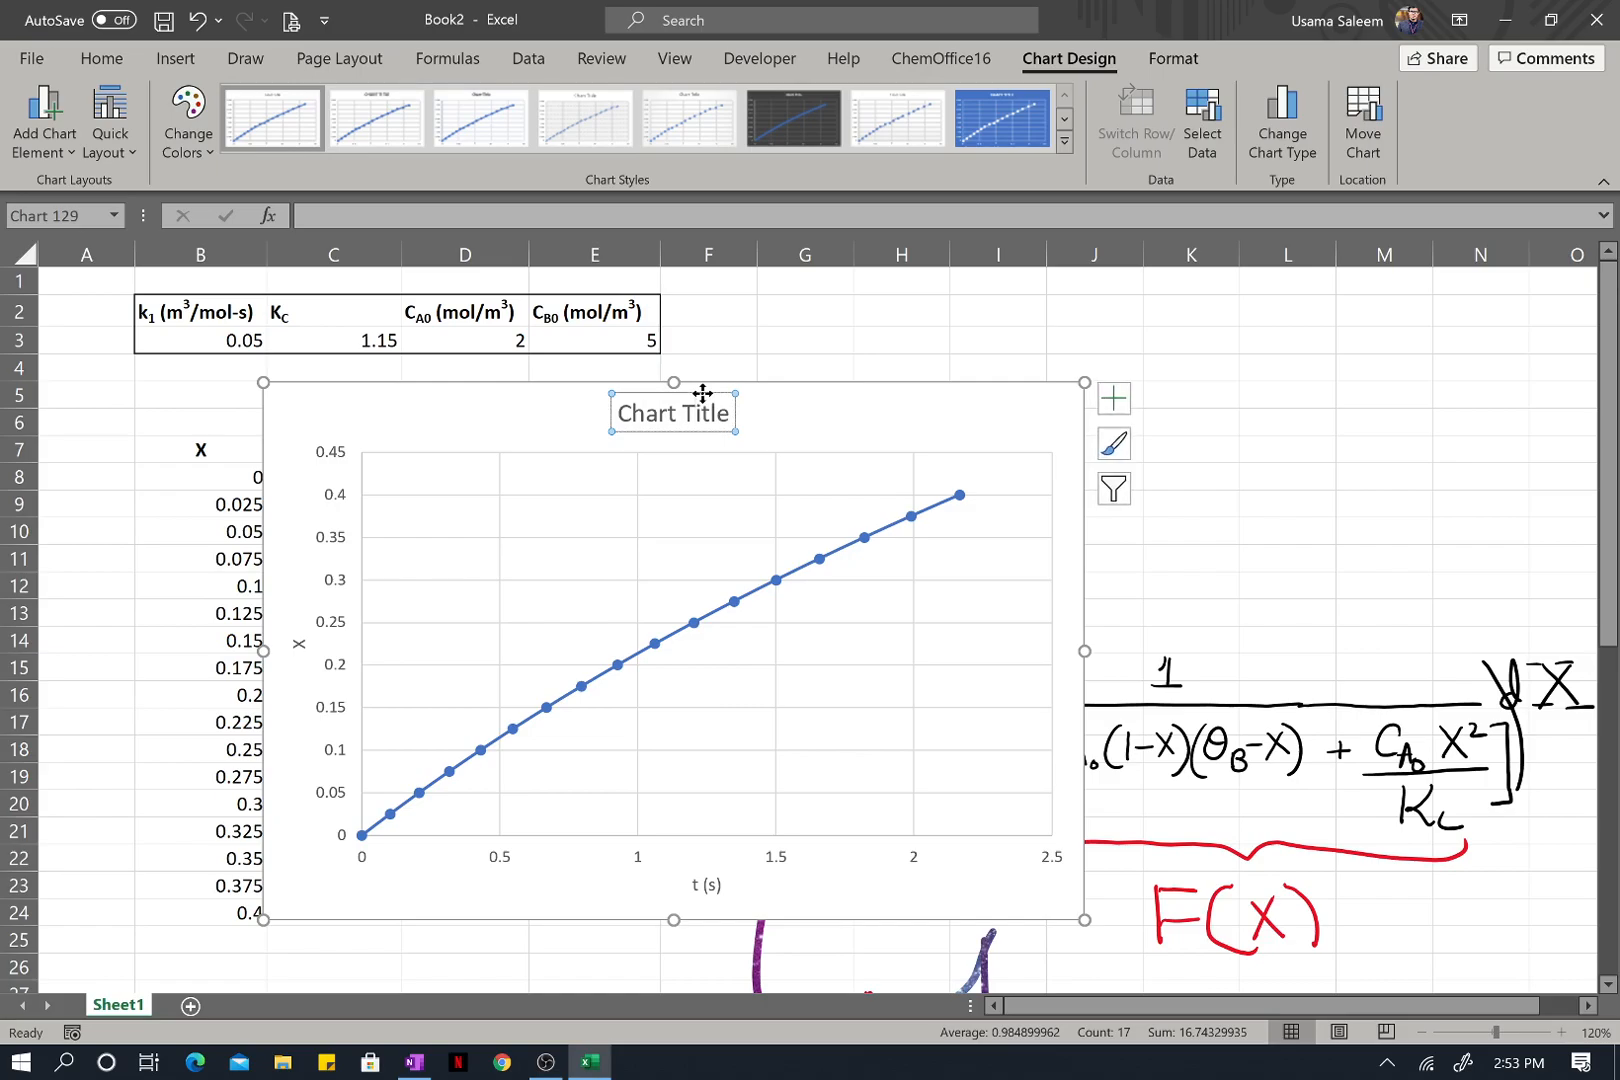
pyautogui.press('Delete')
# Apply the preset chart style with a thin line, round markers and bold axis titles, and move the chart off the X column.
pyautogui.click(772, 552)
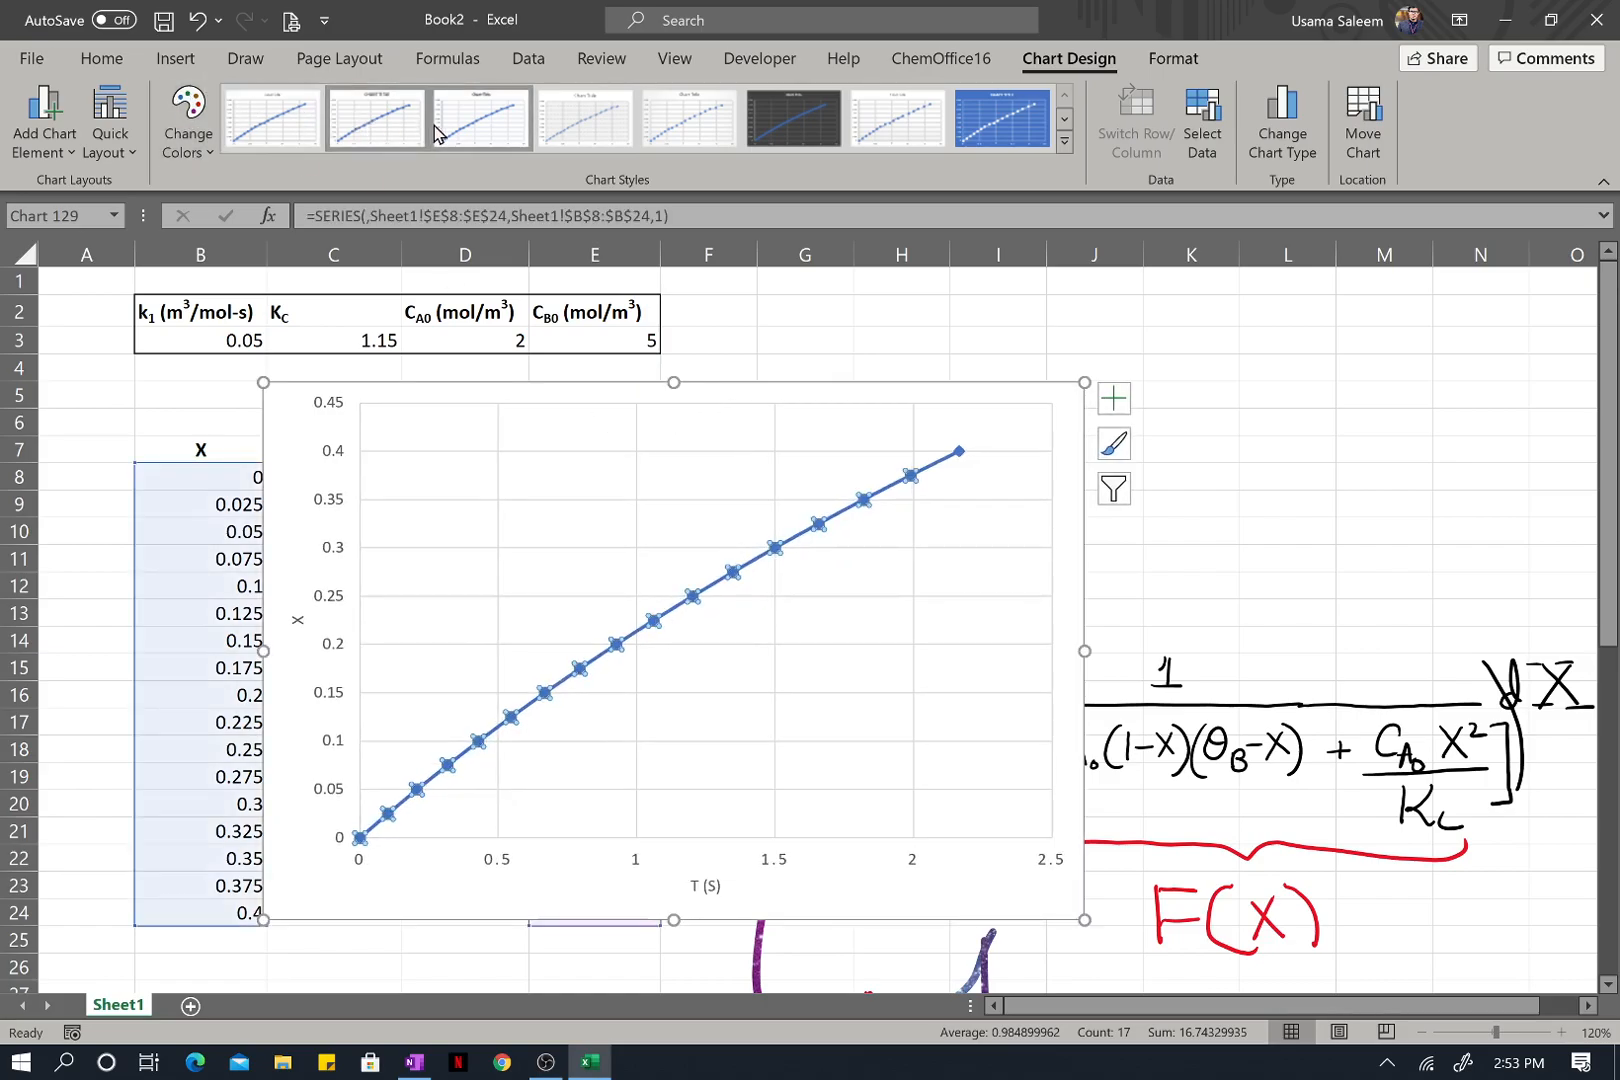
pyautogui.click(920, 397)
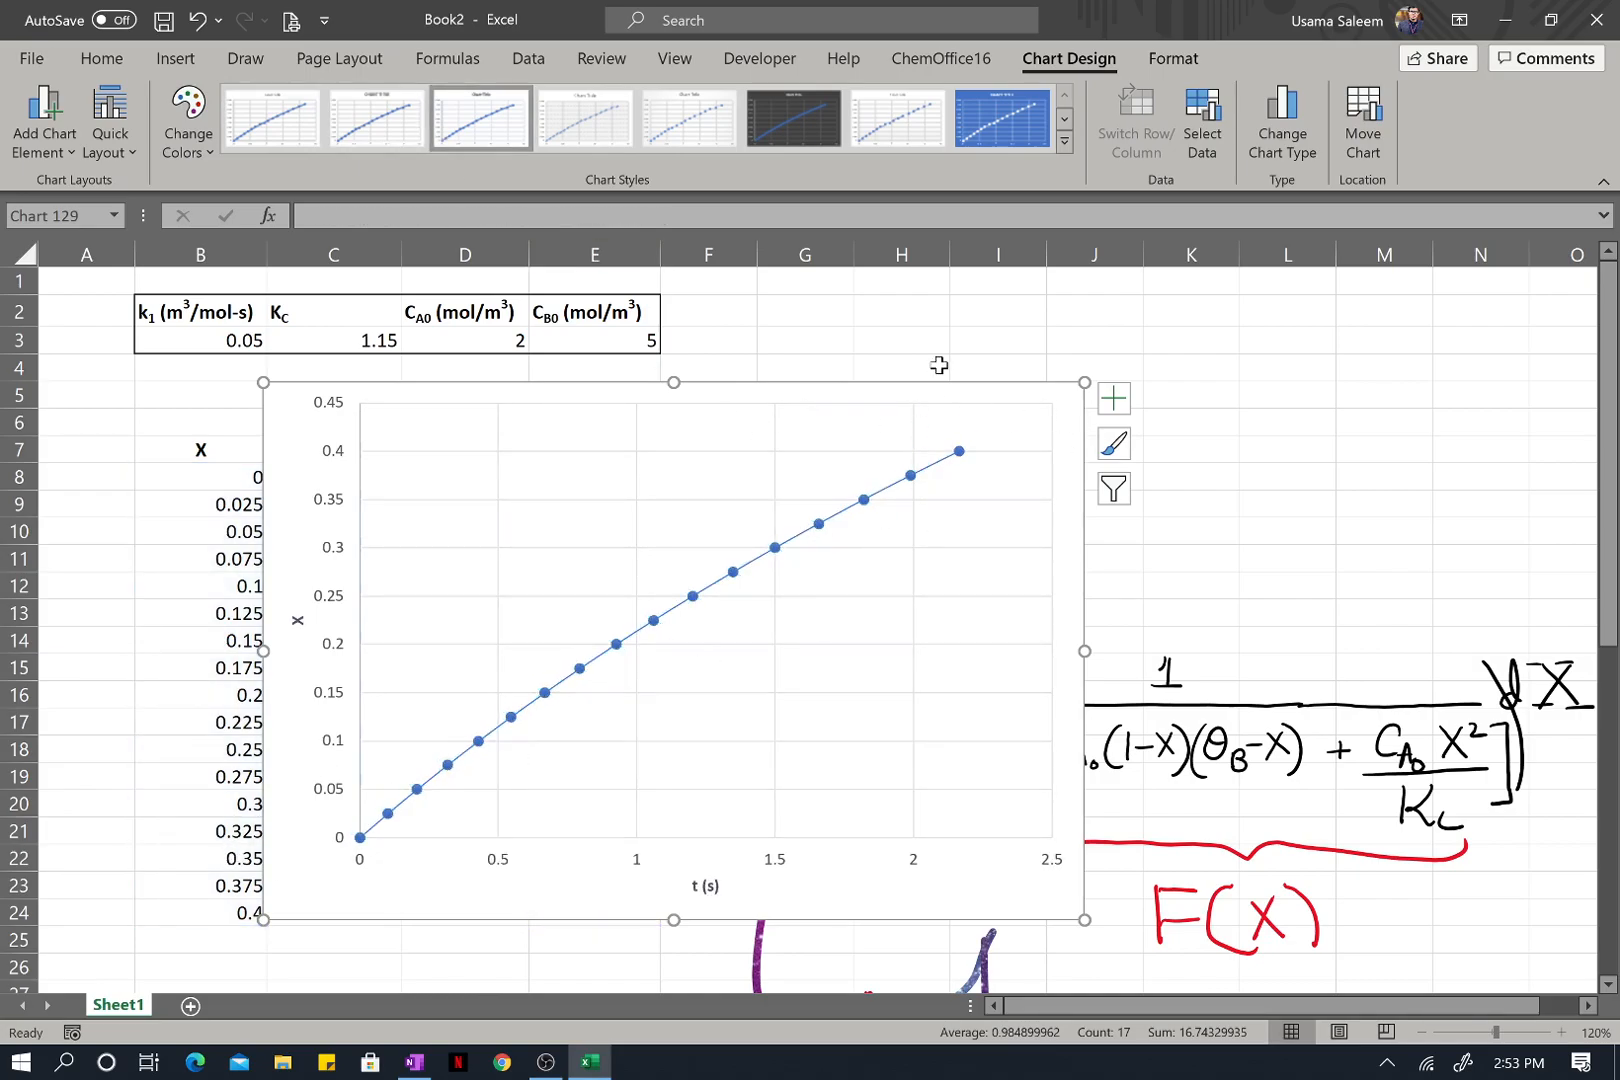
pyautogui.moveTo(926, 398); pyautogui.dragTo(1056, 346)
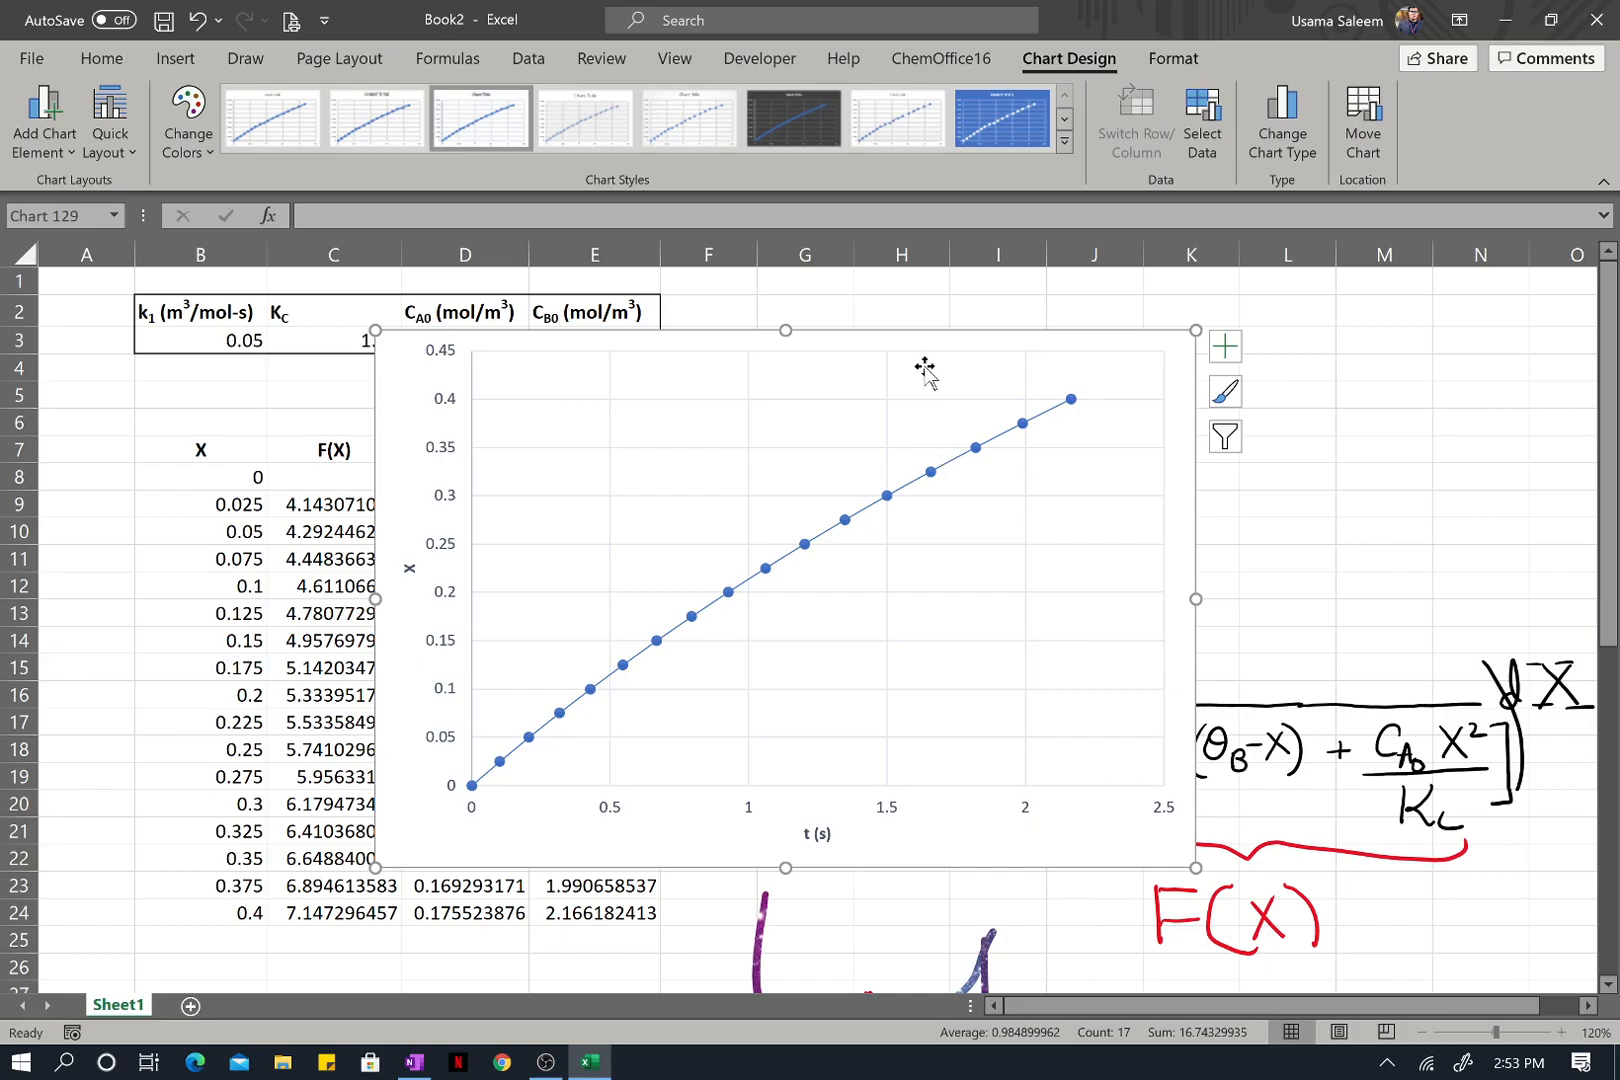
# Extend the X column in 0.025 increments down to 0.6 in cell B32, continuing from the 0.375 and 0.4 values.
pyautogui.moveTo(1017, 345); pyautogui.dragTo(1268, 260)
pyautogui.click(249, 490)
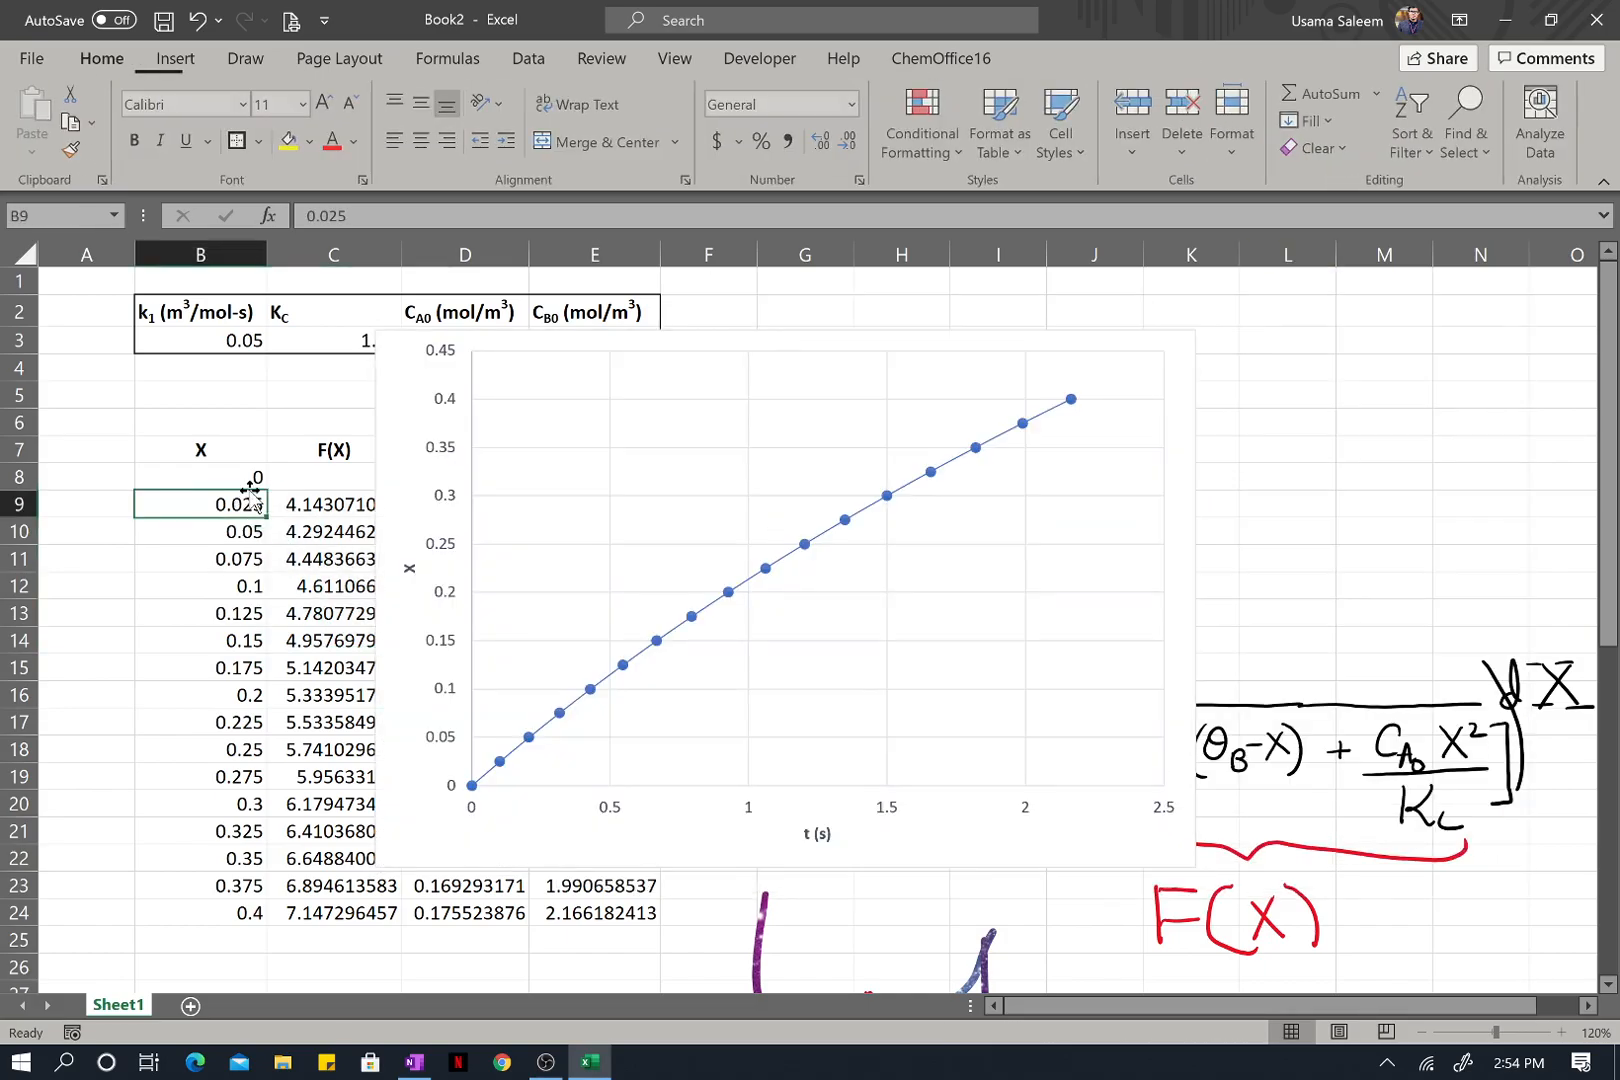
pyautogui.click(243, 877)
pyautogui.moveTo(243, 877); pyautogui.dragTo(245, 910)
pyautogui.scroll(-2, 240, 880)
pyautogui.moveTo(263, 808); pyautogui.dragTo(252, 945)
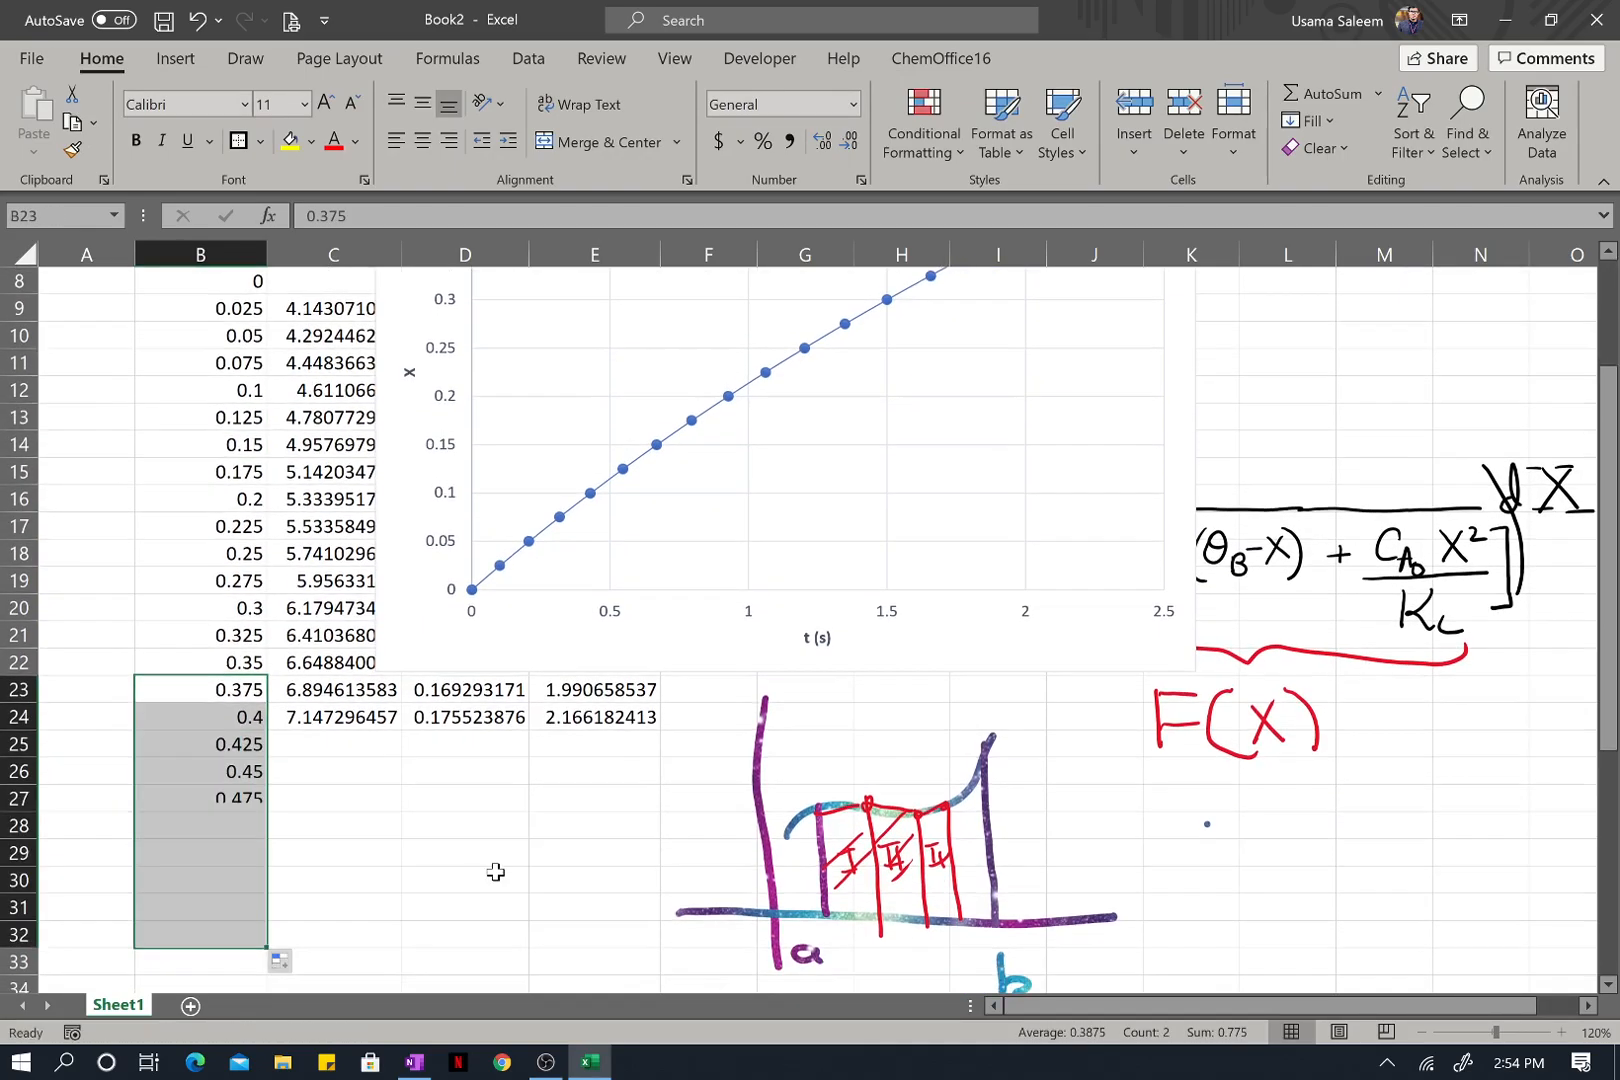
# Fill the F(X), Trapezoid and t (s) formulas from row 23 down to row 32.
pyautogui.click(592, 692)
pyautogui.click(386, 696)
pyautogui.moveTo(398, 703); pyautogui.dragTo(398, 947)
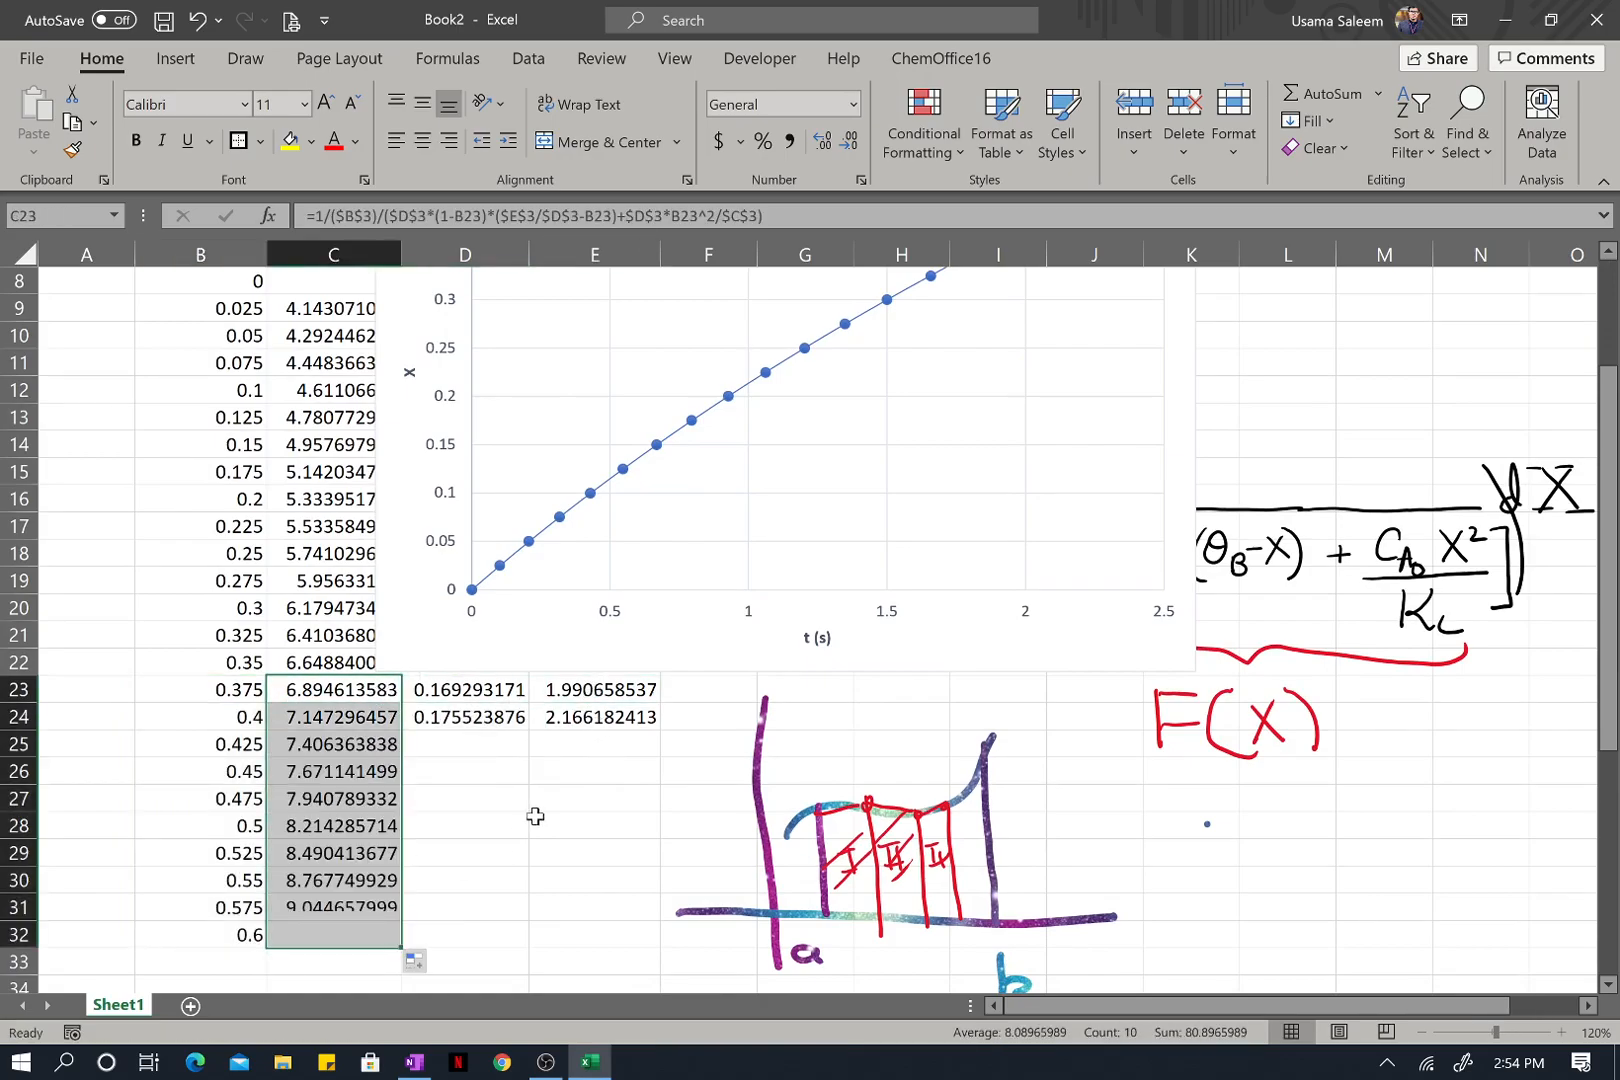
pyautogui.click(509, 693)
pyautogui.moveTo(531, 702); pyautogui.dragTo(528, 947)
pyautogui.click(647, 690)
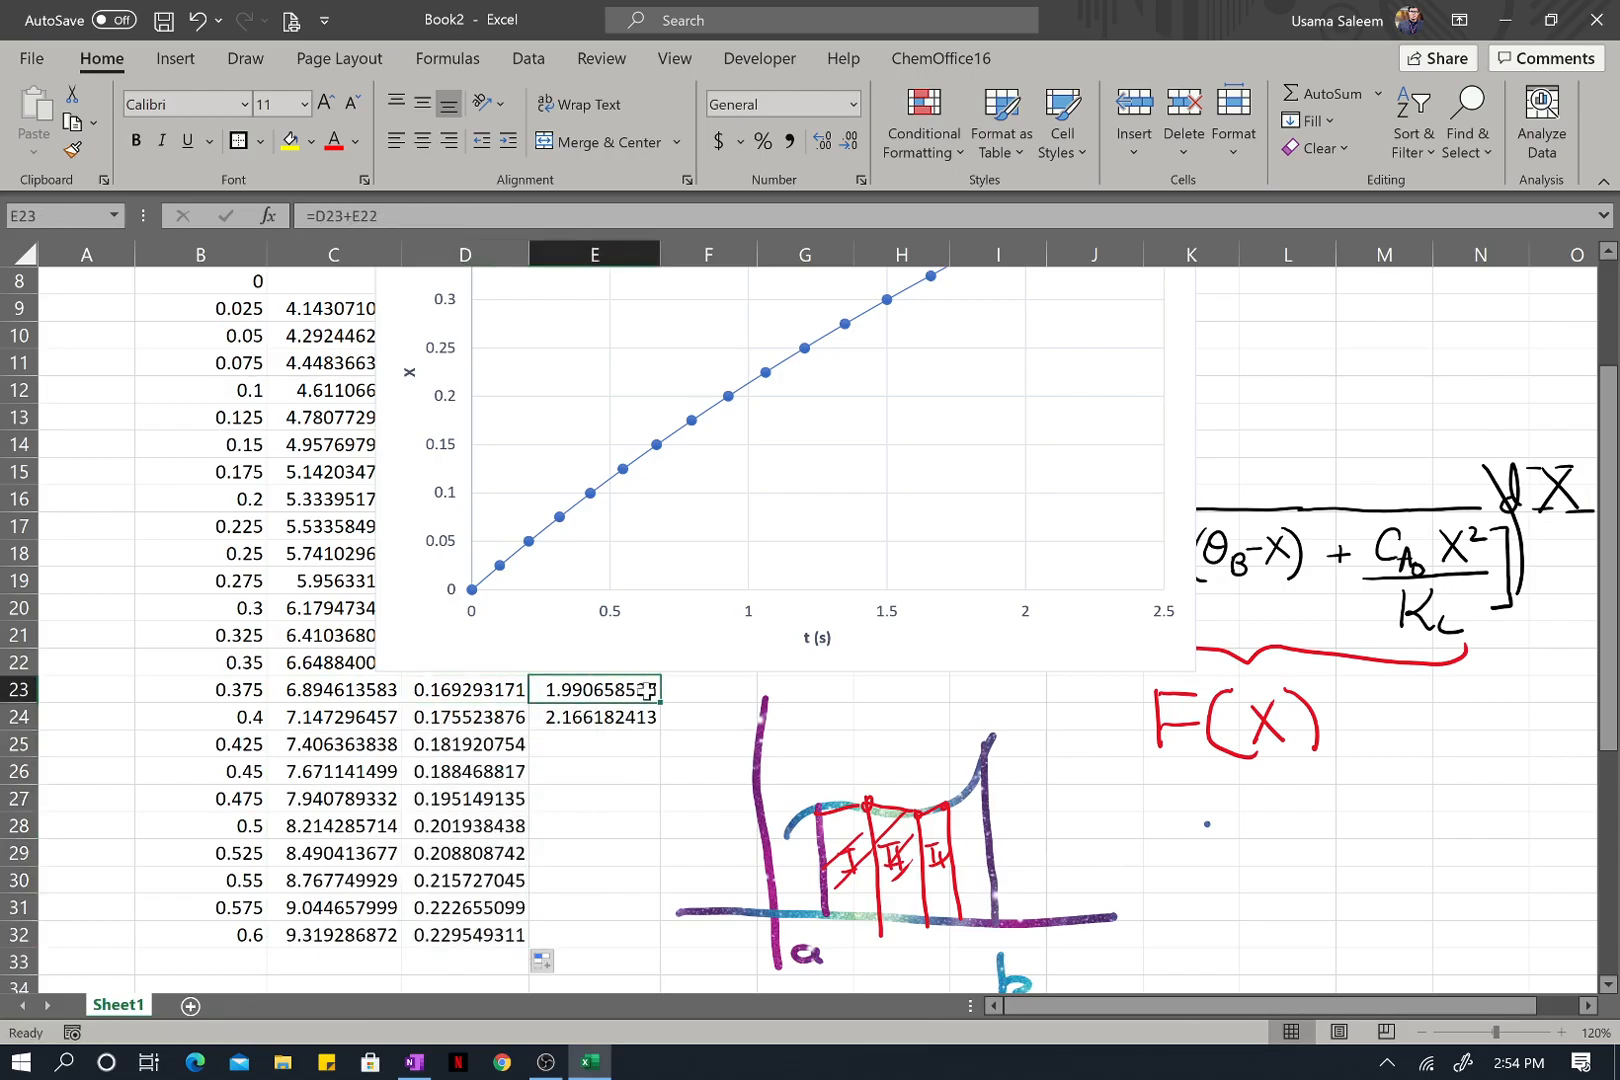
pyautogui.moveTo(657, 700); pyautogui.dragTo(654, 953)
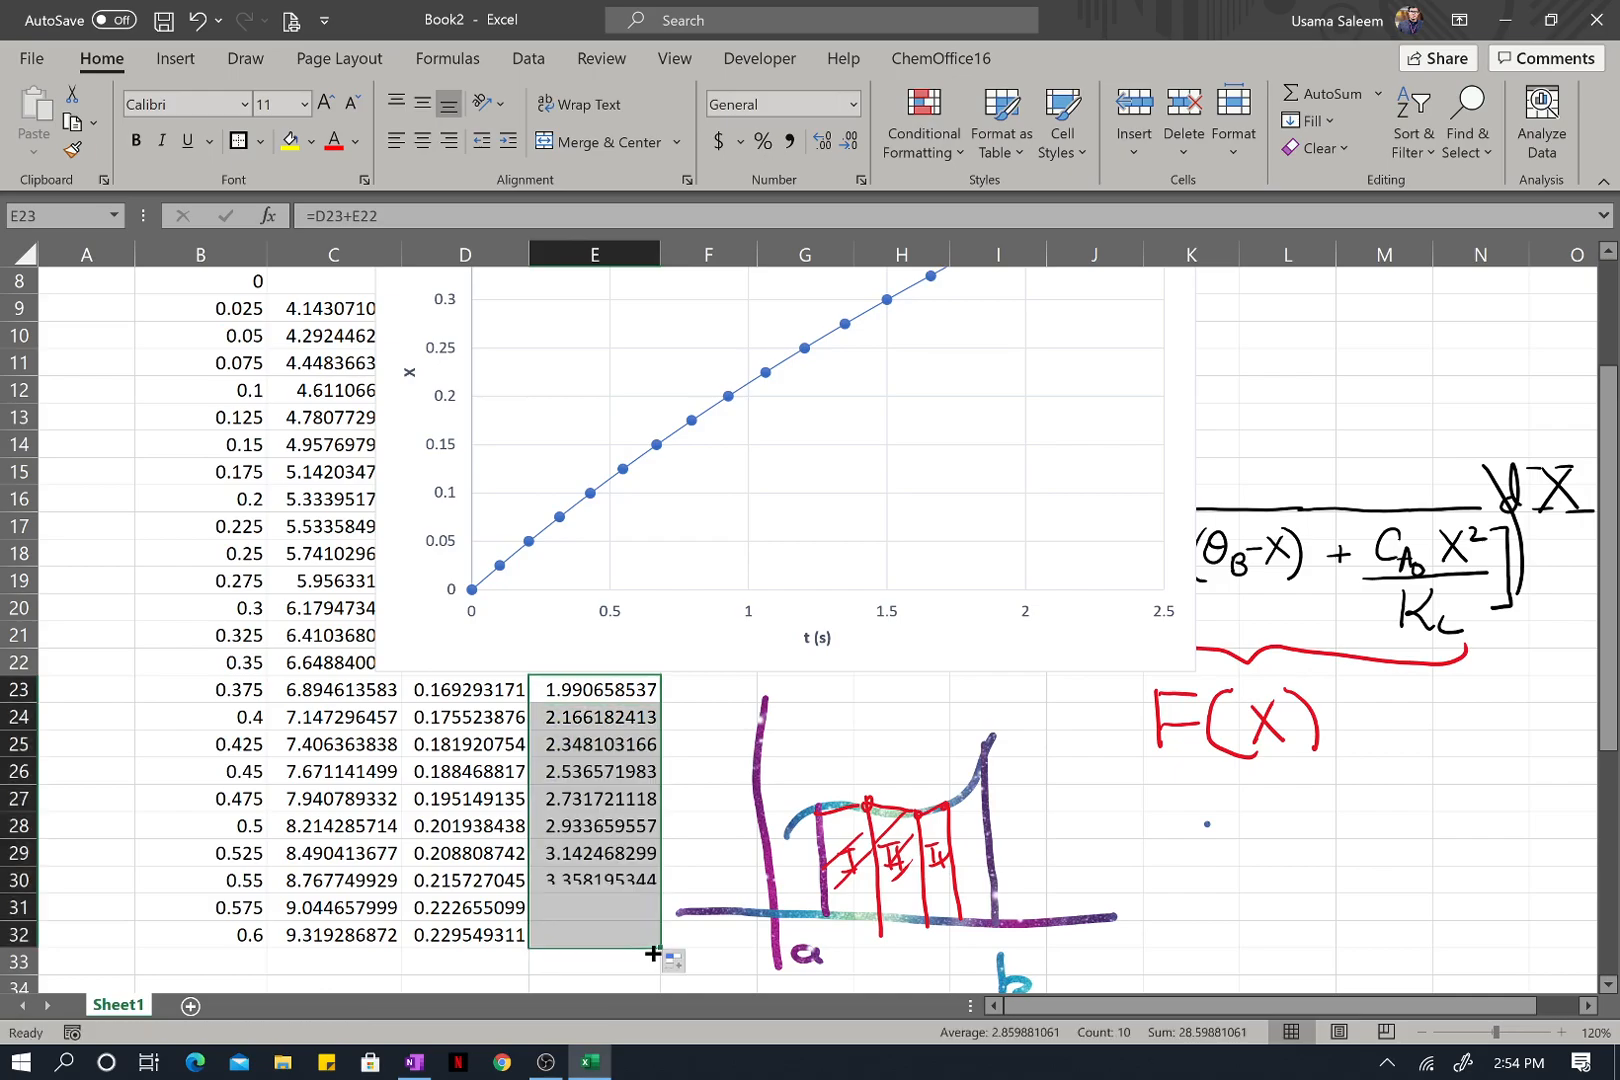
# Move the chart clear of the data columns so that it starts beside the t (s) column.
pyautogui.scroll(3, 742, 822)
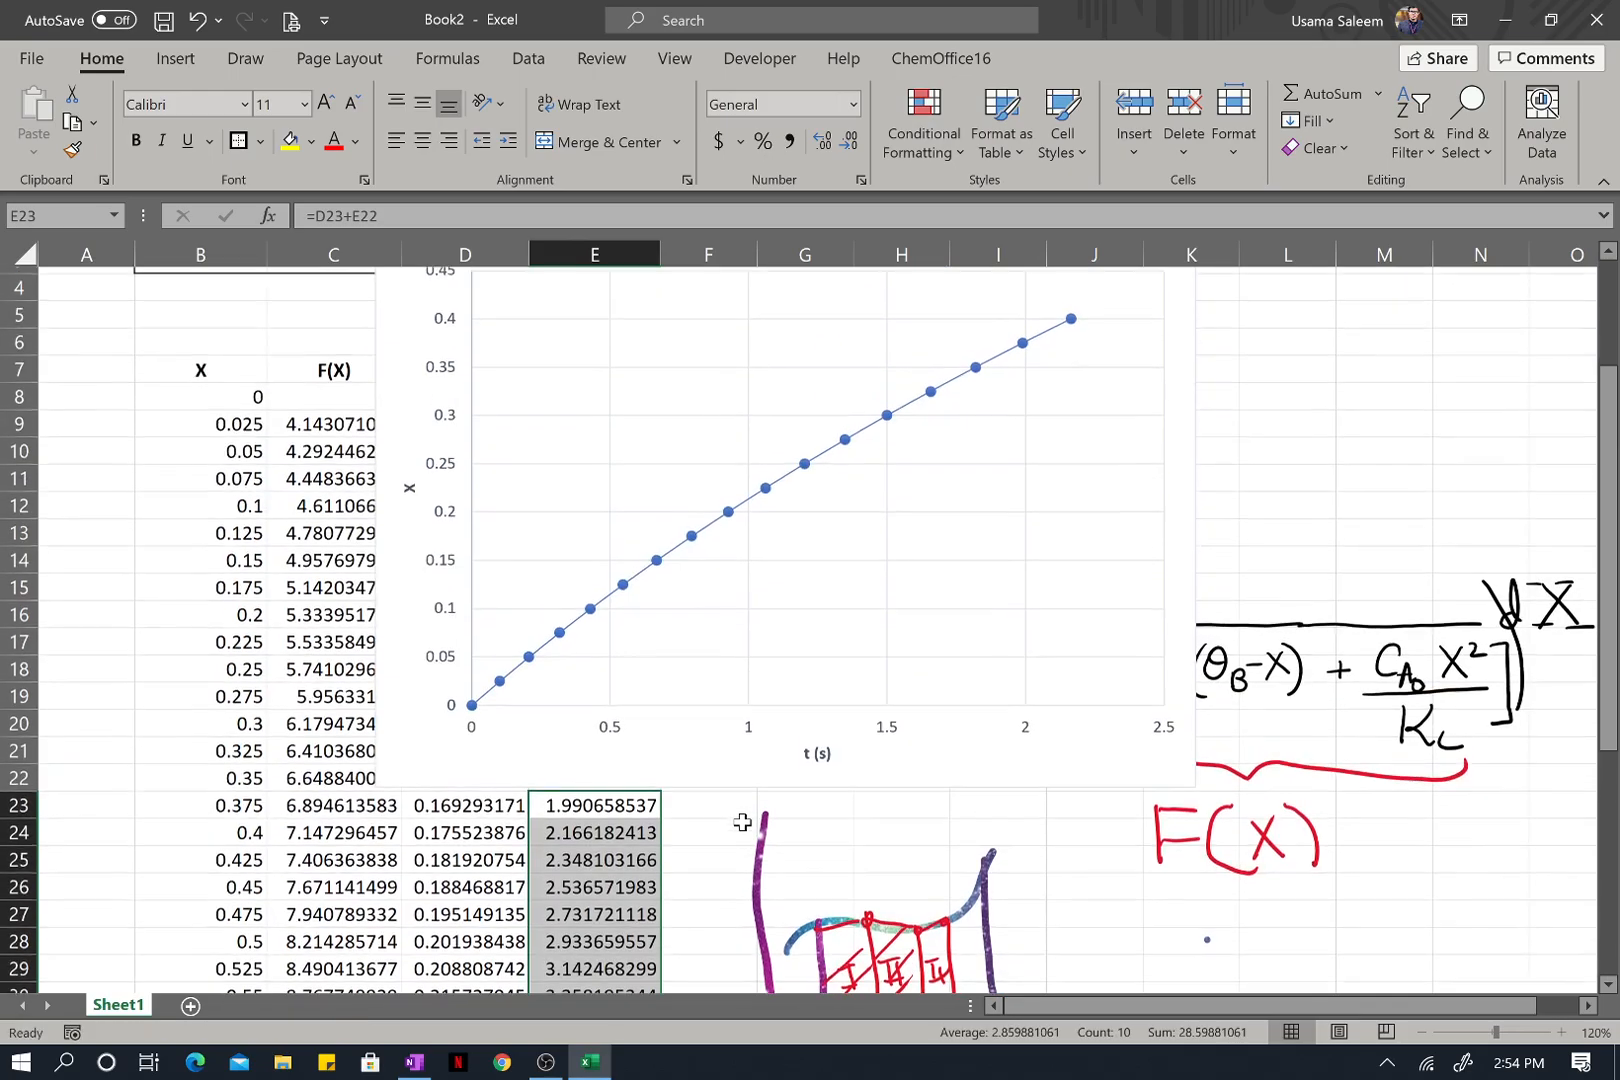
pyautogui.click(725, 762)
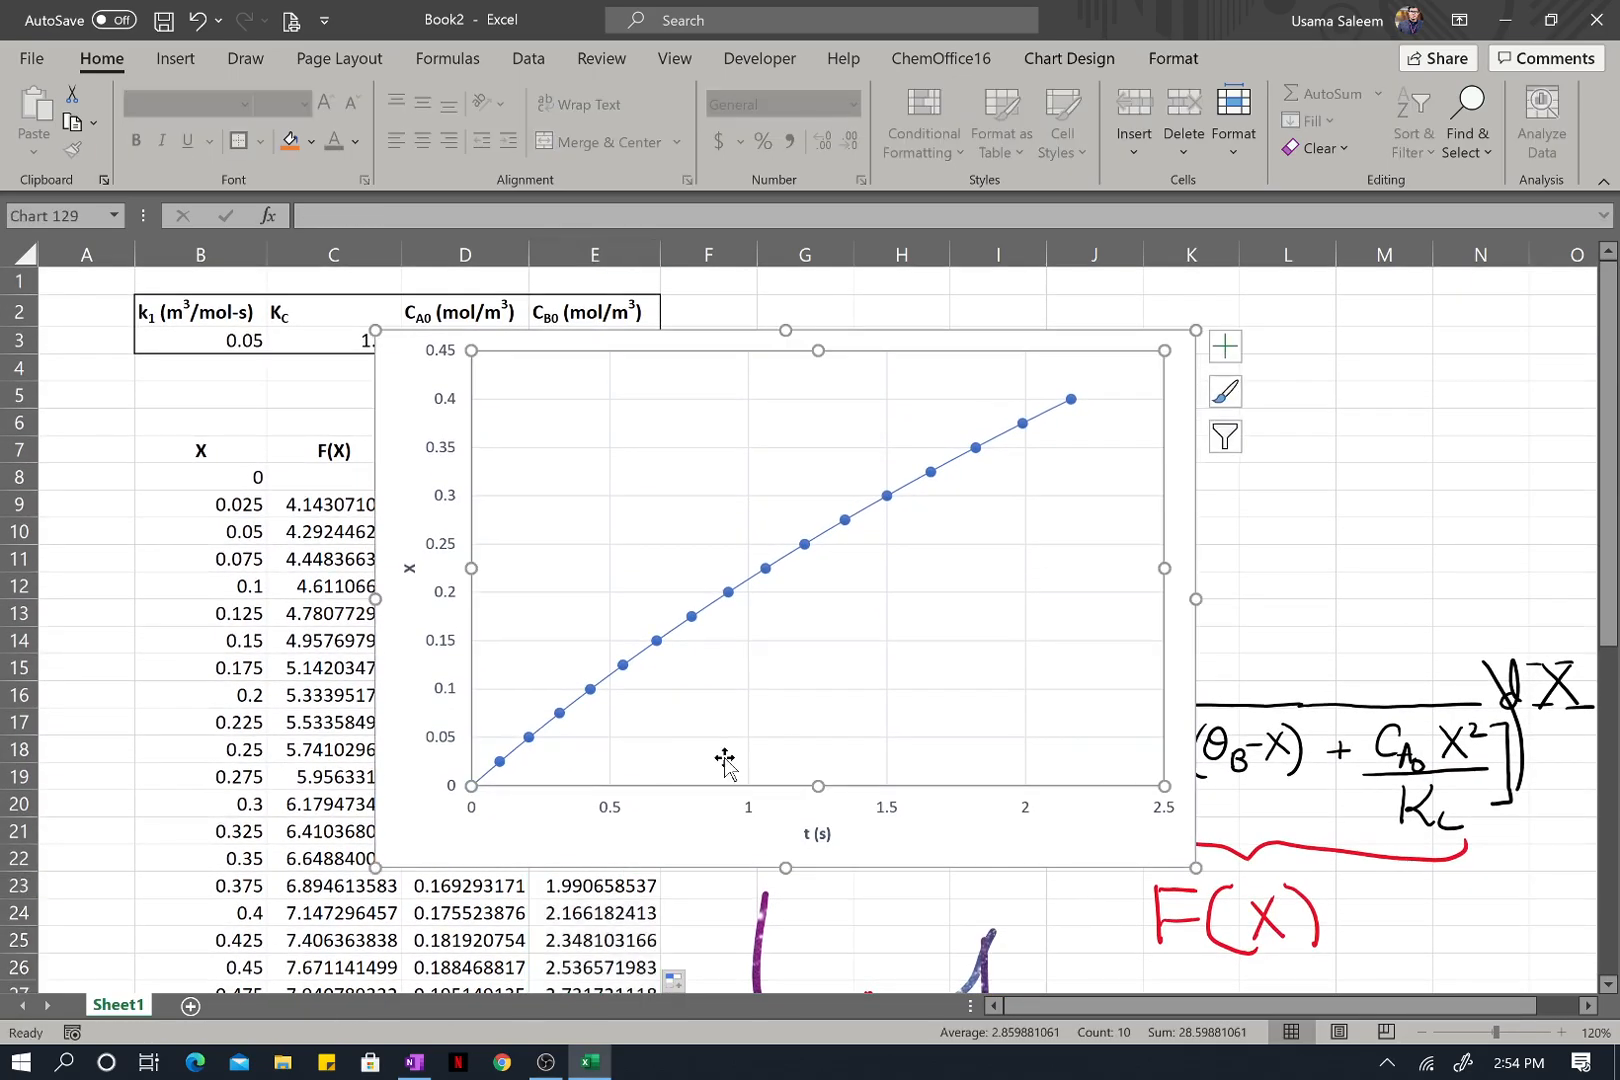
pyautogui.rightClick(743, 691)
pyautogui.click(870, 330)
pyautogui.moveTo(864, 336); pyautogui.dragTo(1186, 323)
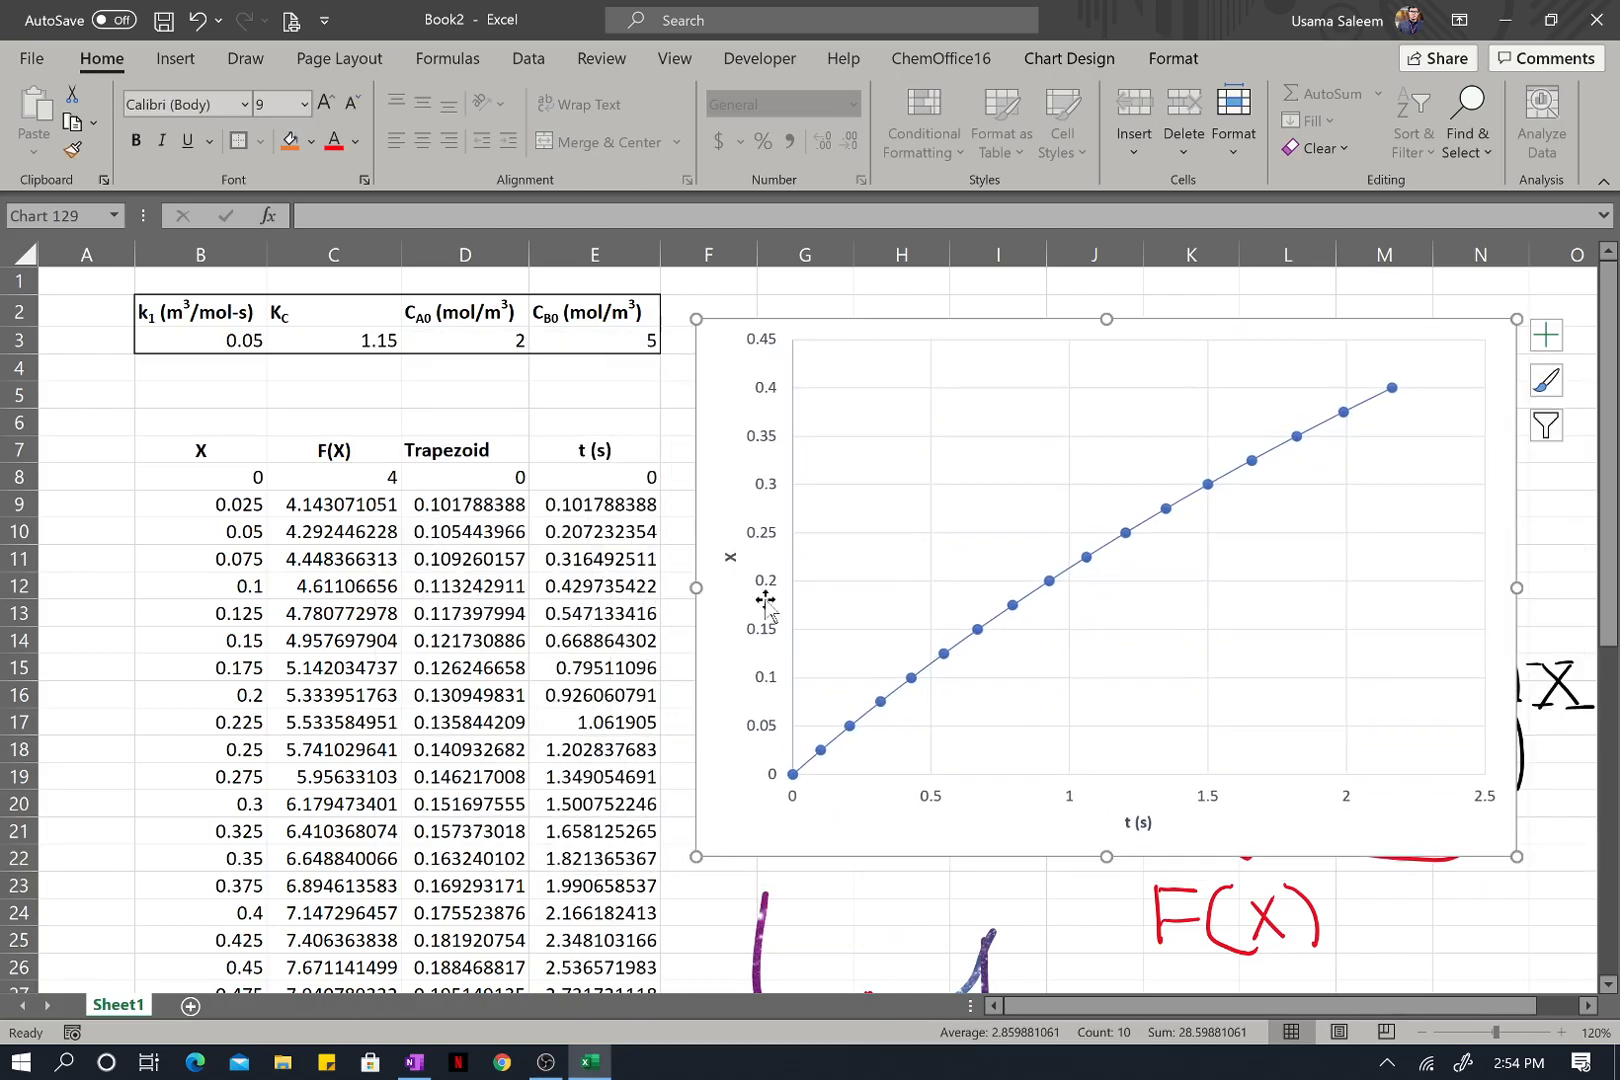
# Extend the chart series' X values range to =Sheet1!$E$8:$E$32.
pyautogui.keyDown('ctrl'); pyautogui.scroll(-2, 549, 697); pyautogui.keyUp('ctrl')
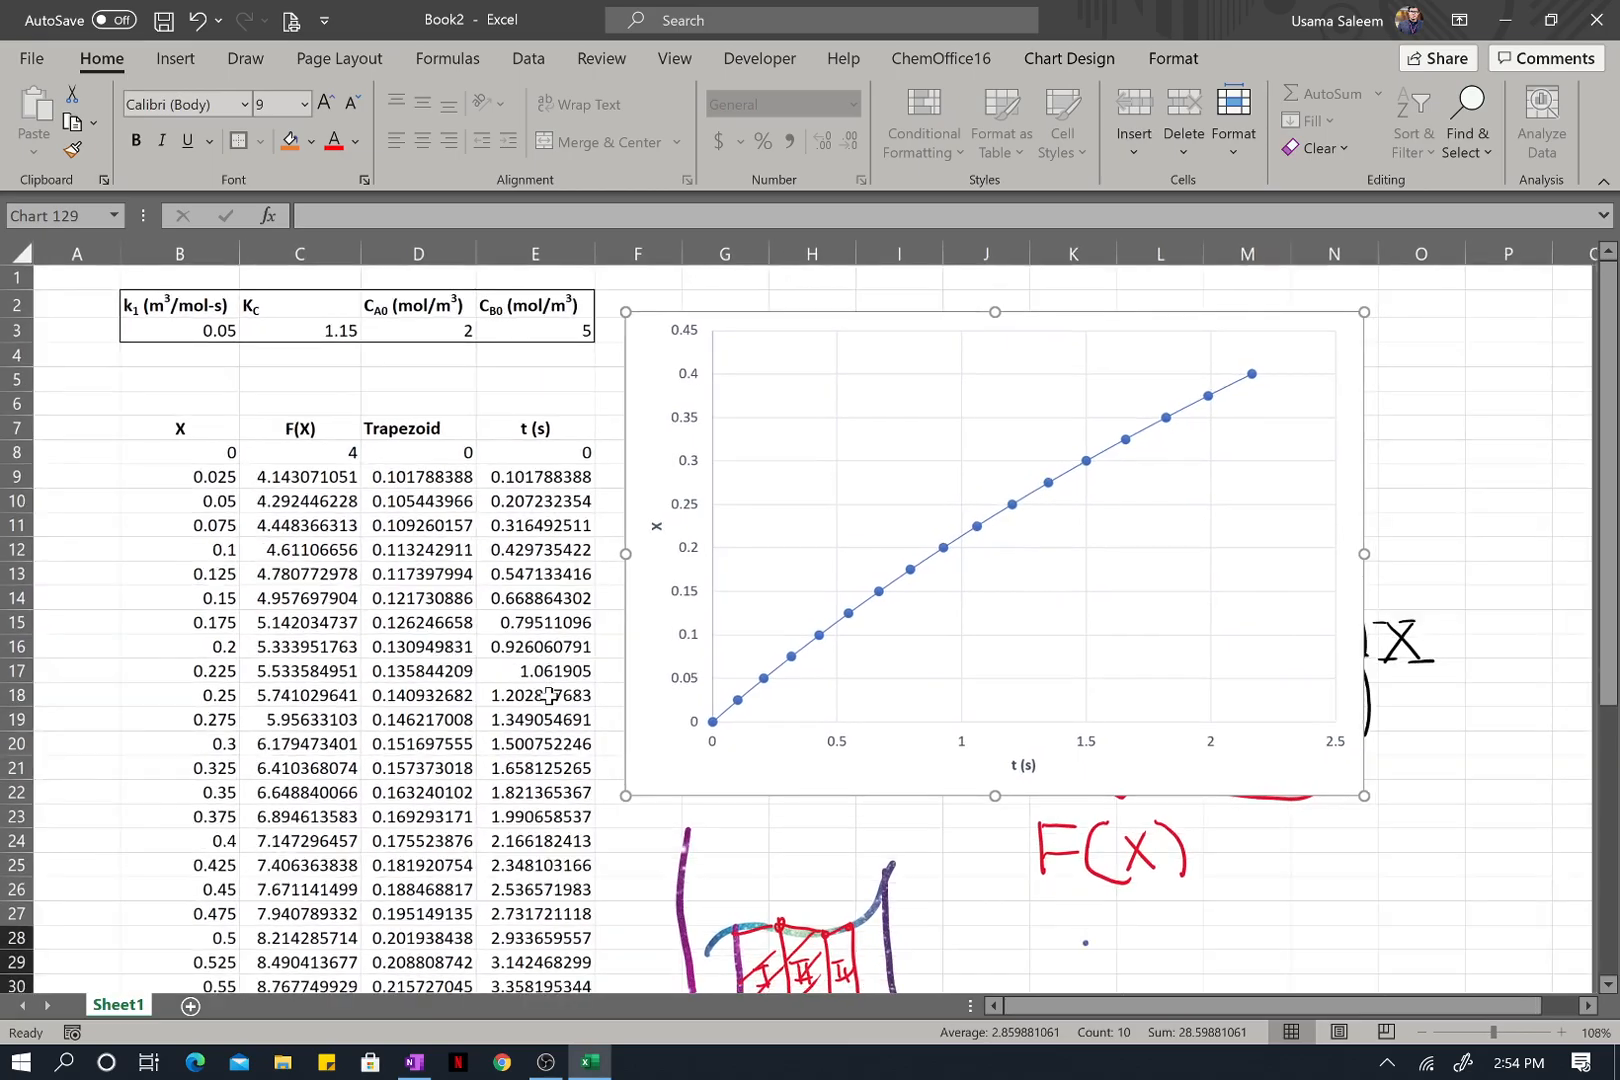
pyautogui.keyDown('ctrl'); pyautogui.scroll(-2, 549, 697); pyautogui.keyUp('ctrl')
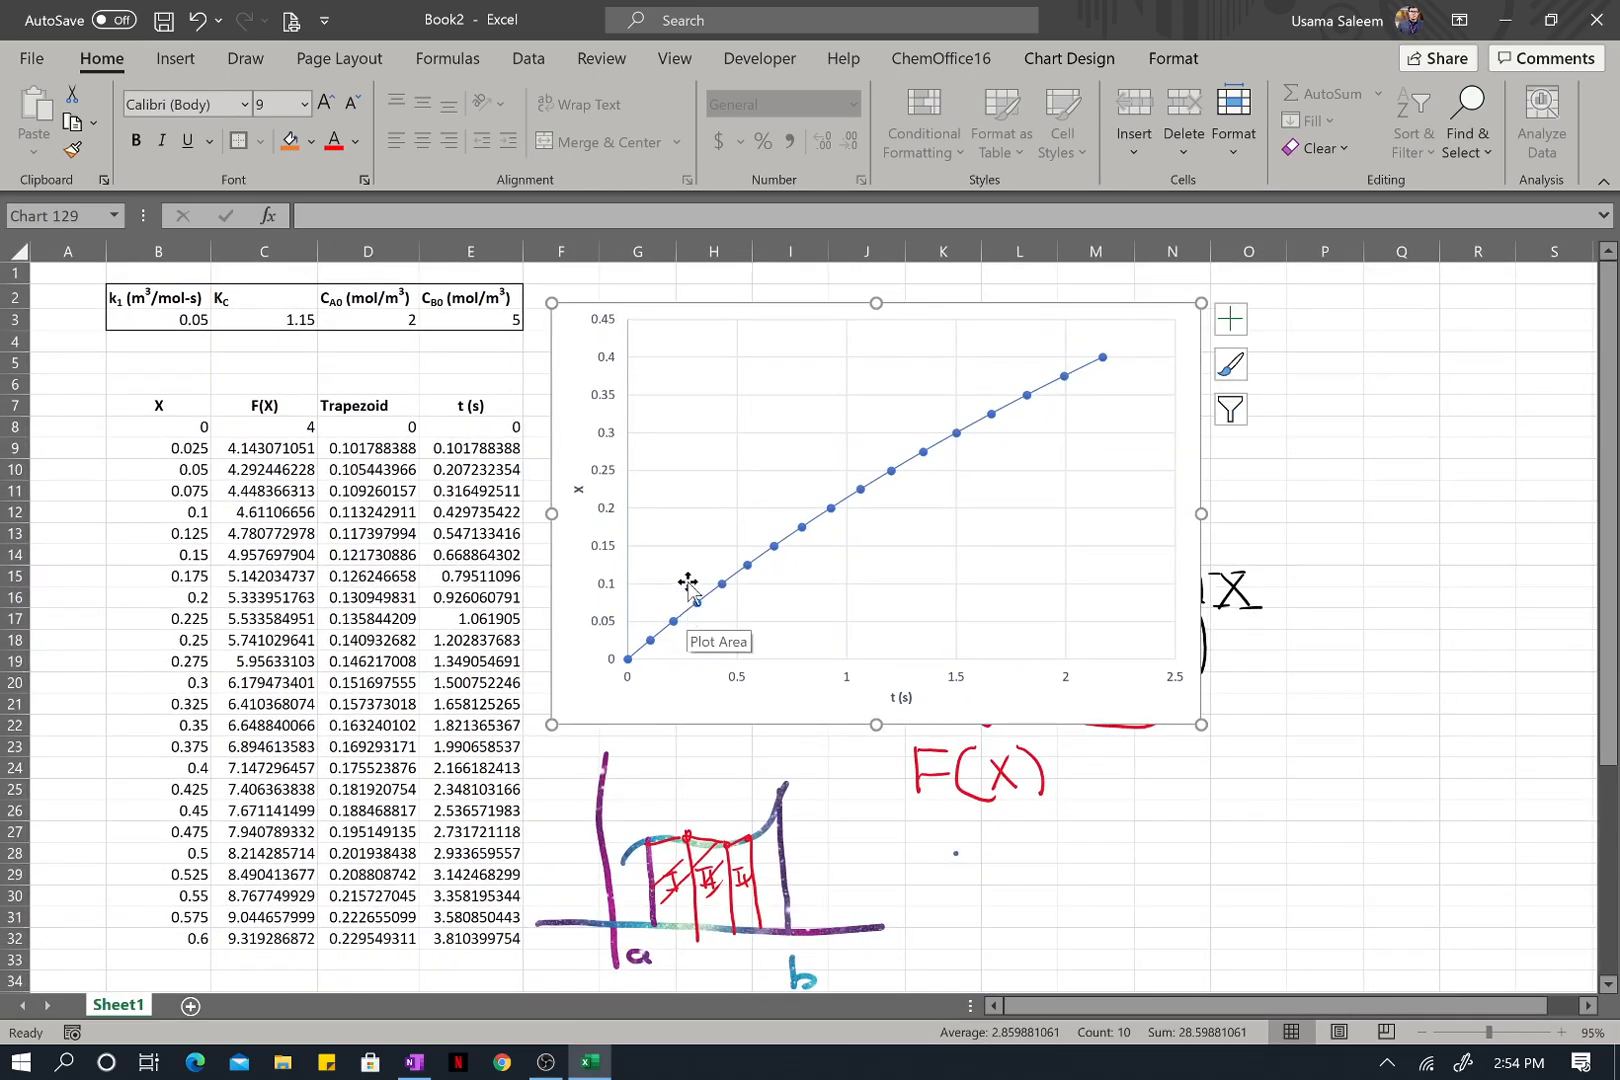
pyautogui.click(700, 430)
pyautogui.rightClick(700, 430)
pyautogui.click(805, 595)
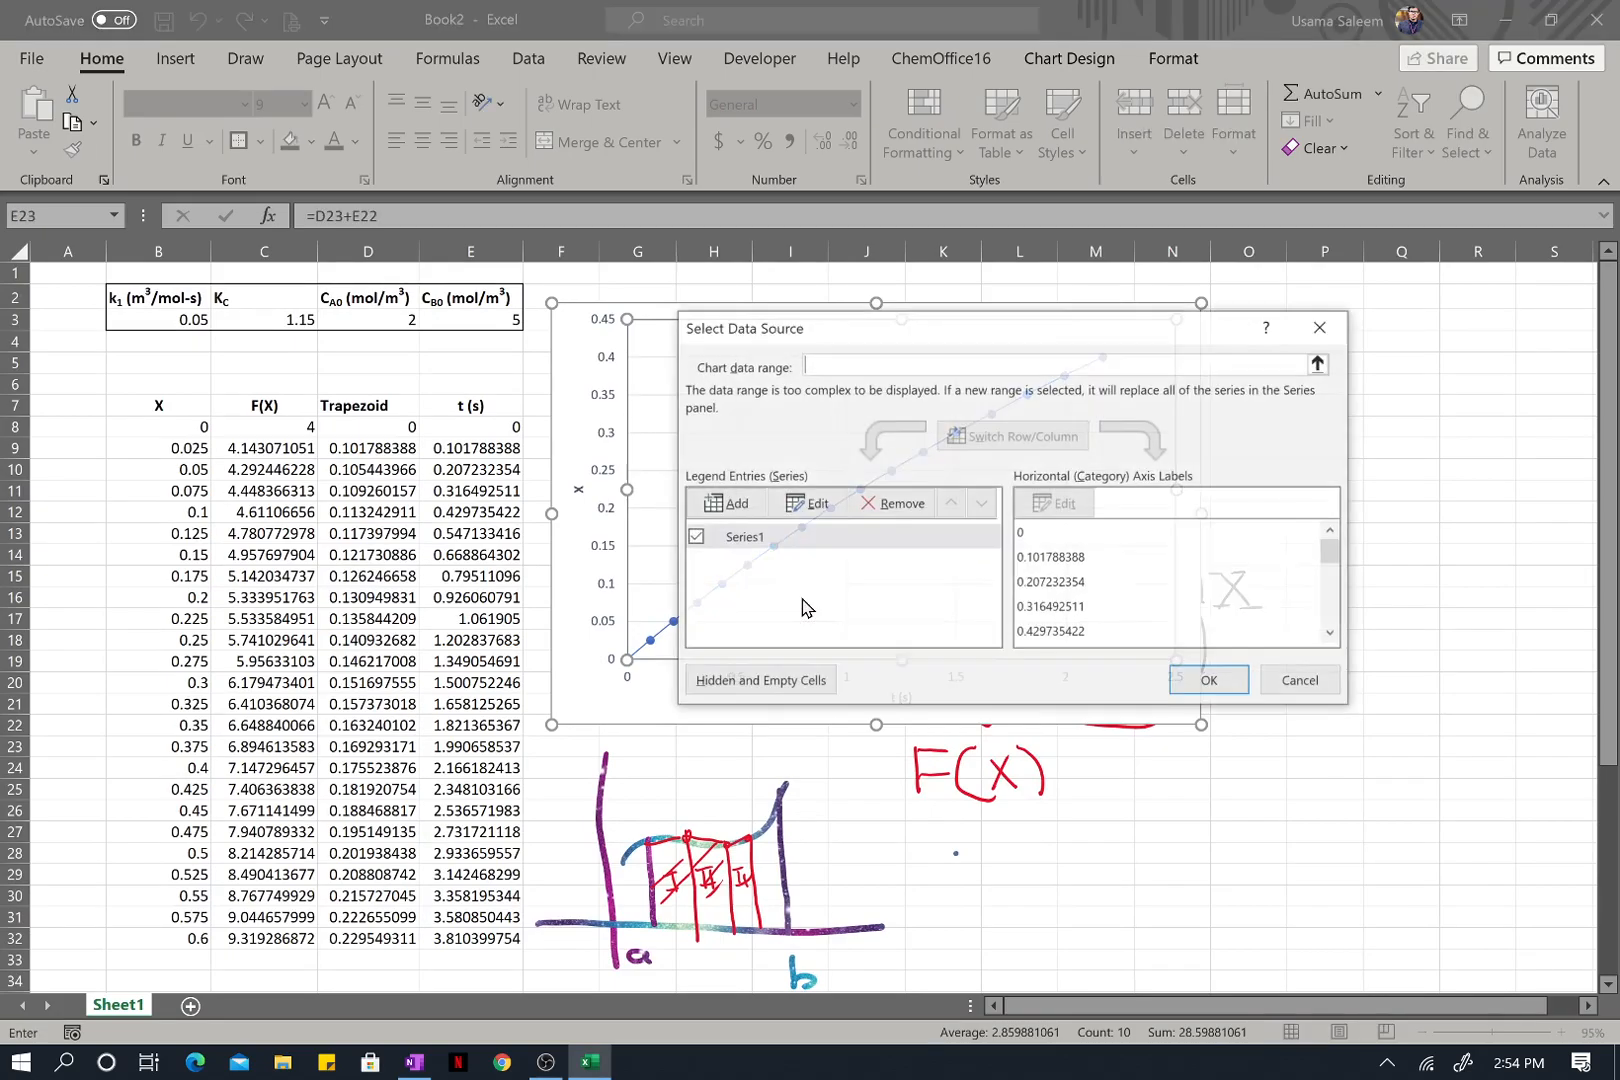
pyautogui.click(808, 539)
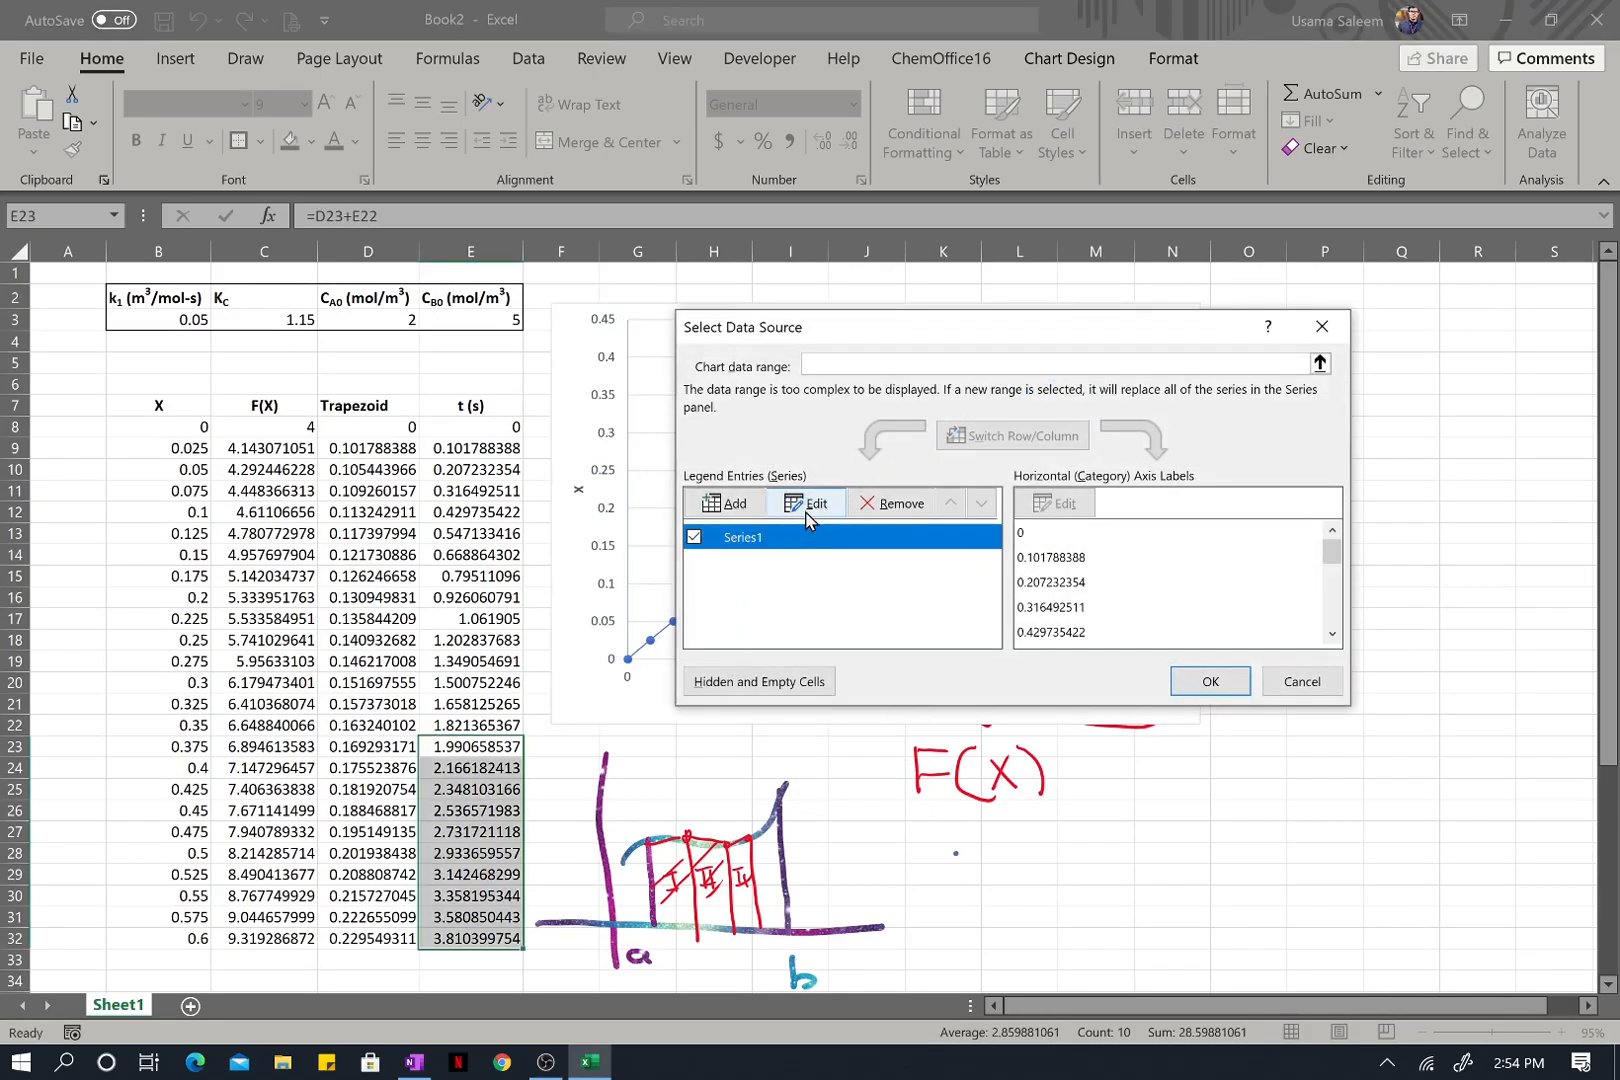
pyautogui.click(816, 506)
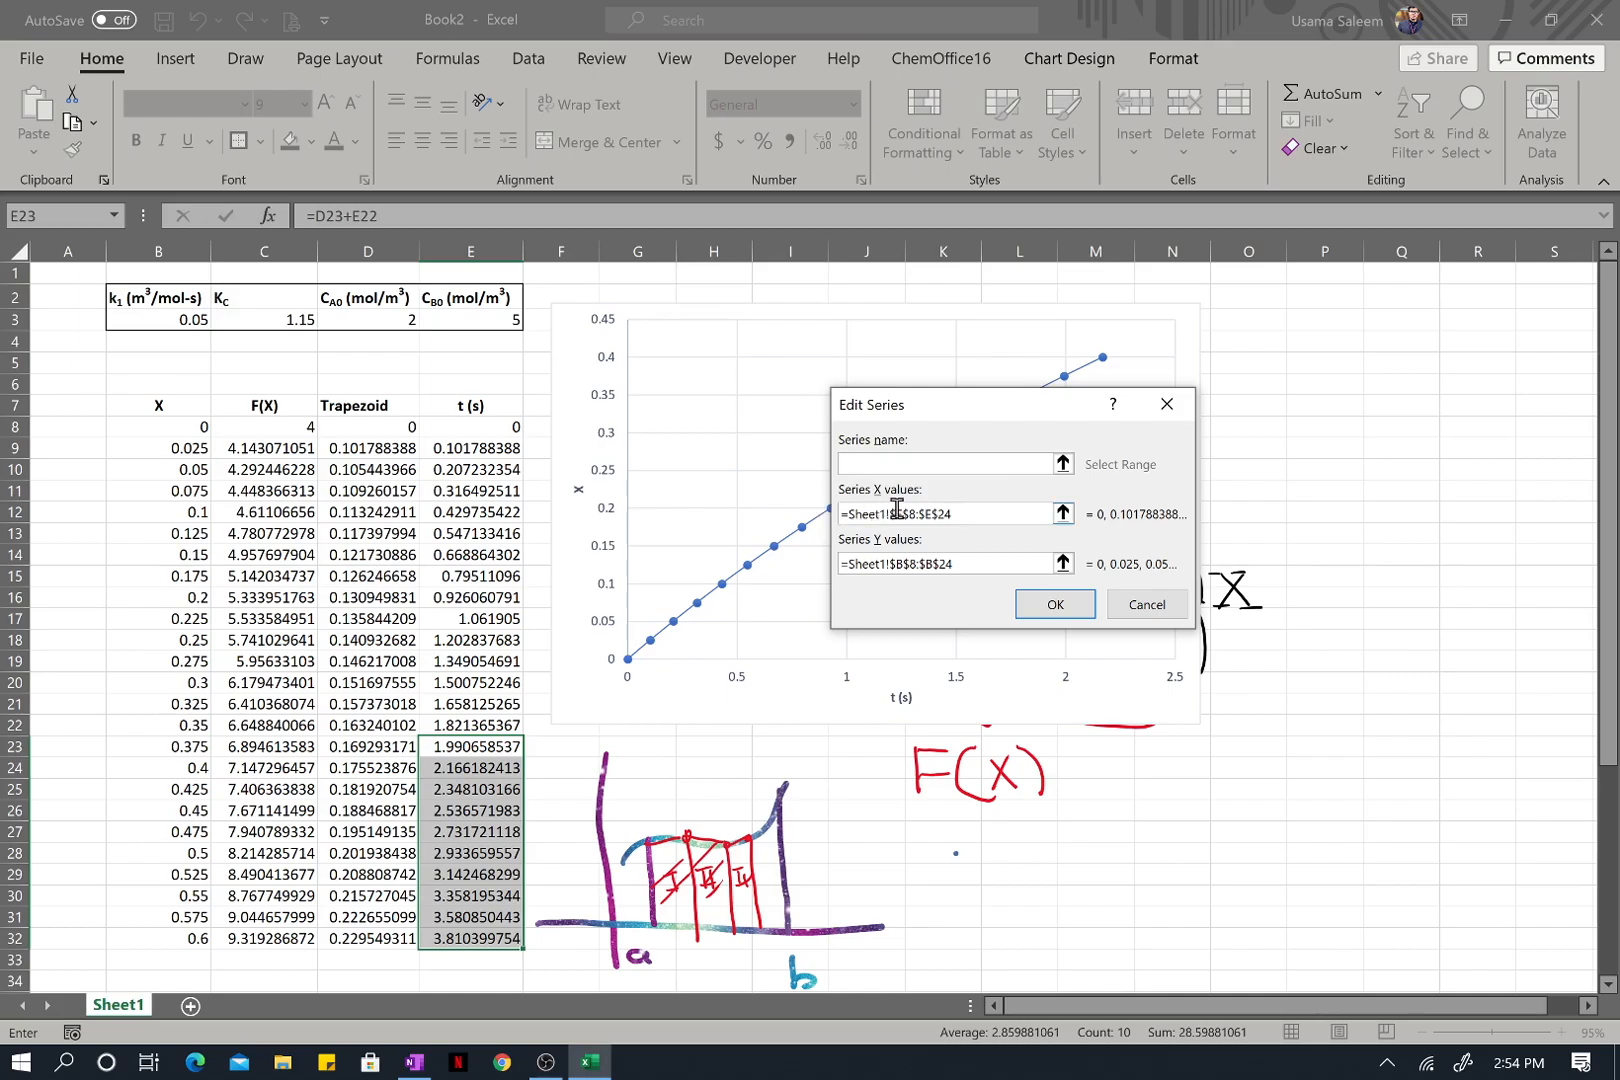
pyautogui.click(956, 512)
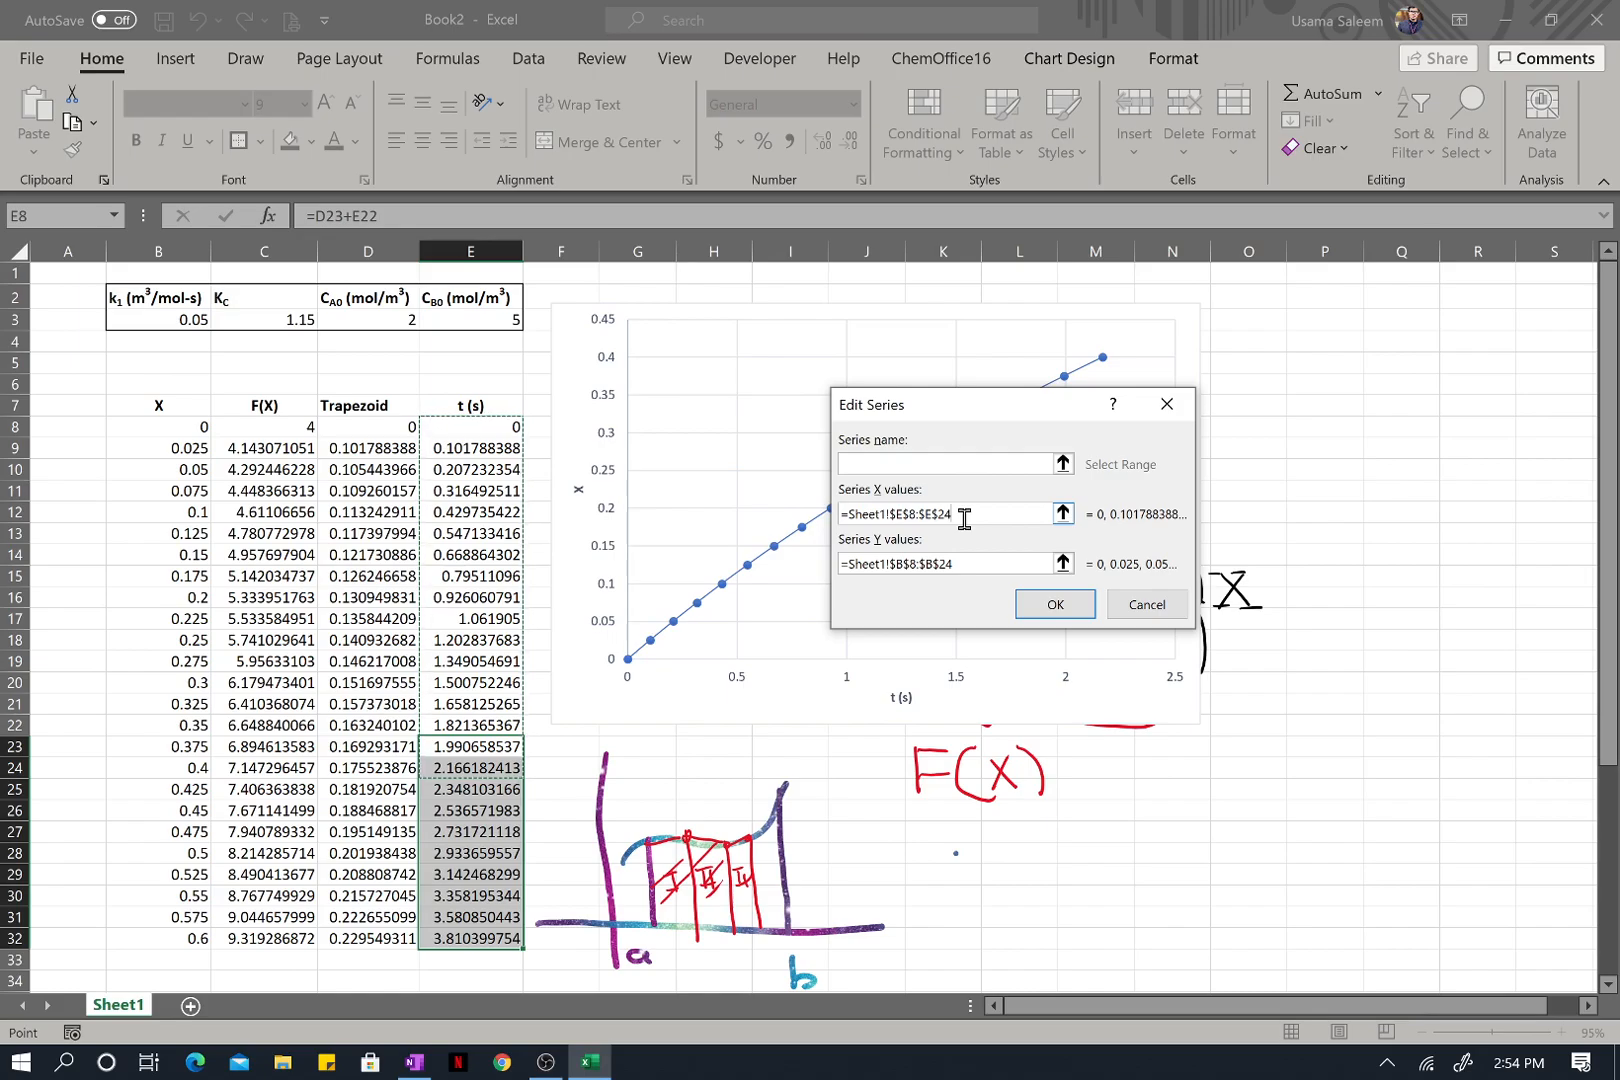
pyautogui.press('BackSpace')
pyautogui.press('Return')
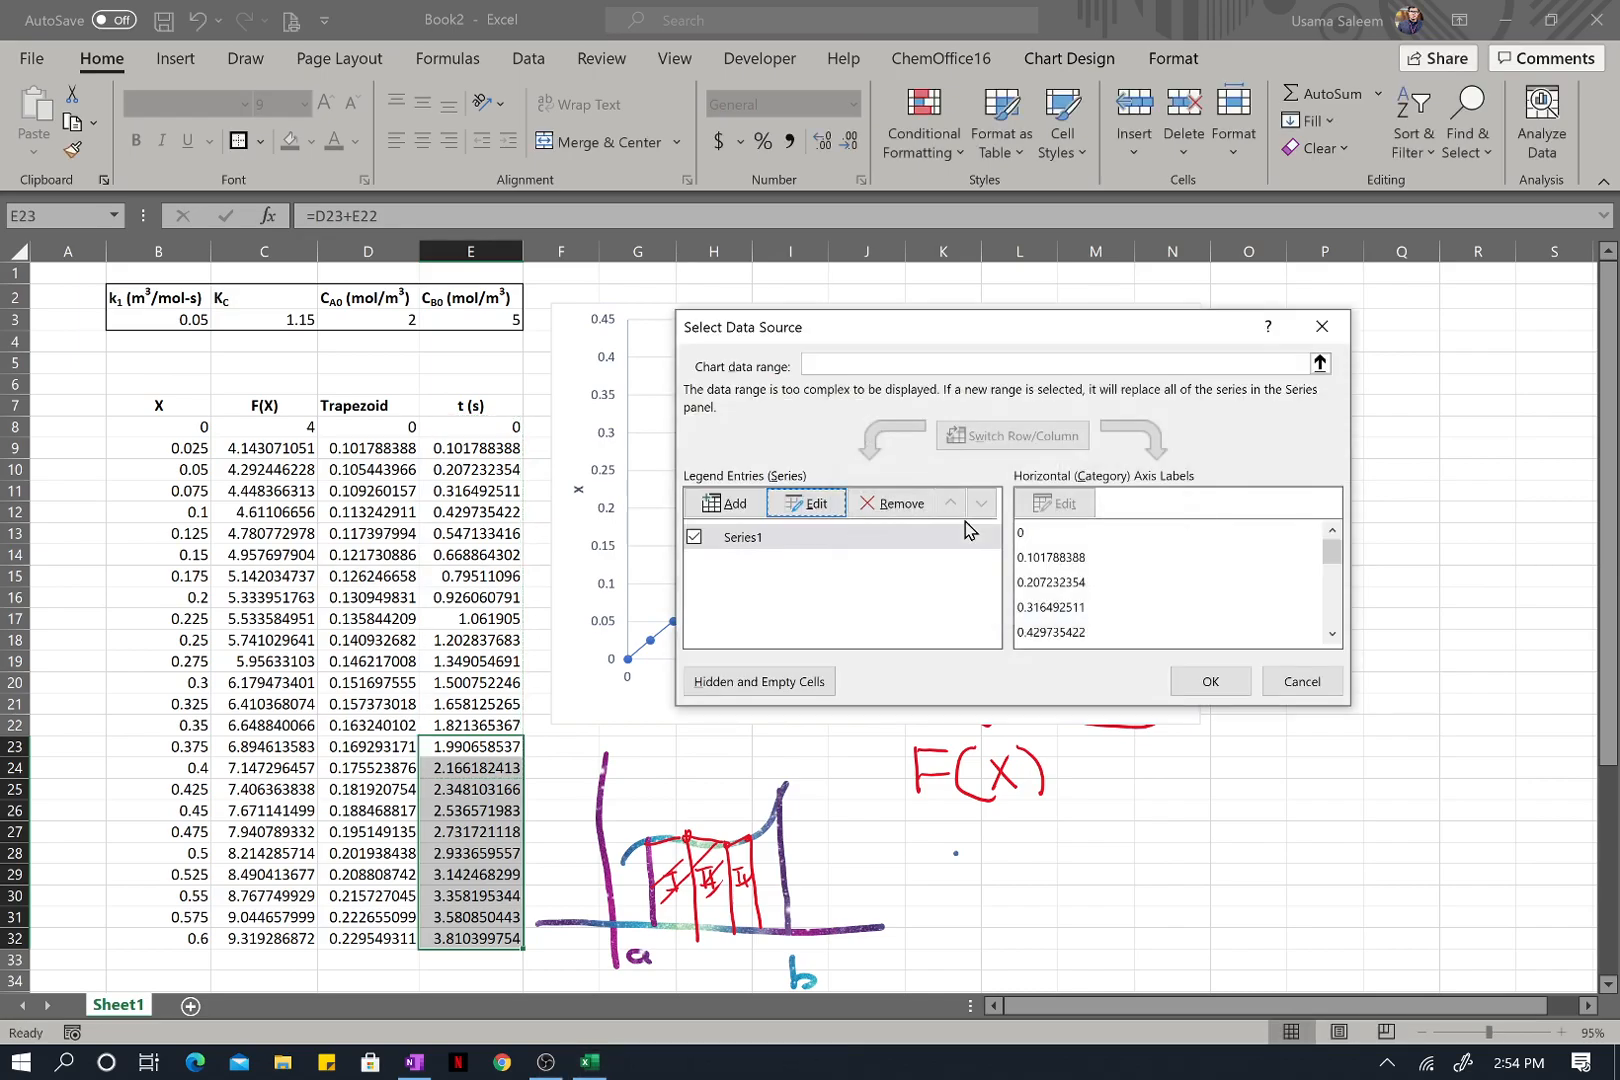
# Extend the series' Y values range to =Sheet1!$B$8:$B$32, apply the data source, and enlarge the chart to about column Q, row 31.
pyautogui.click(808, 503)
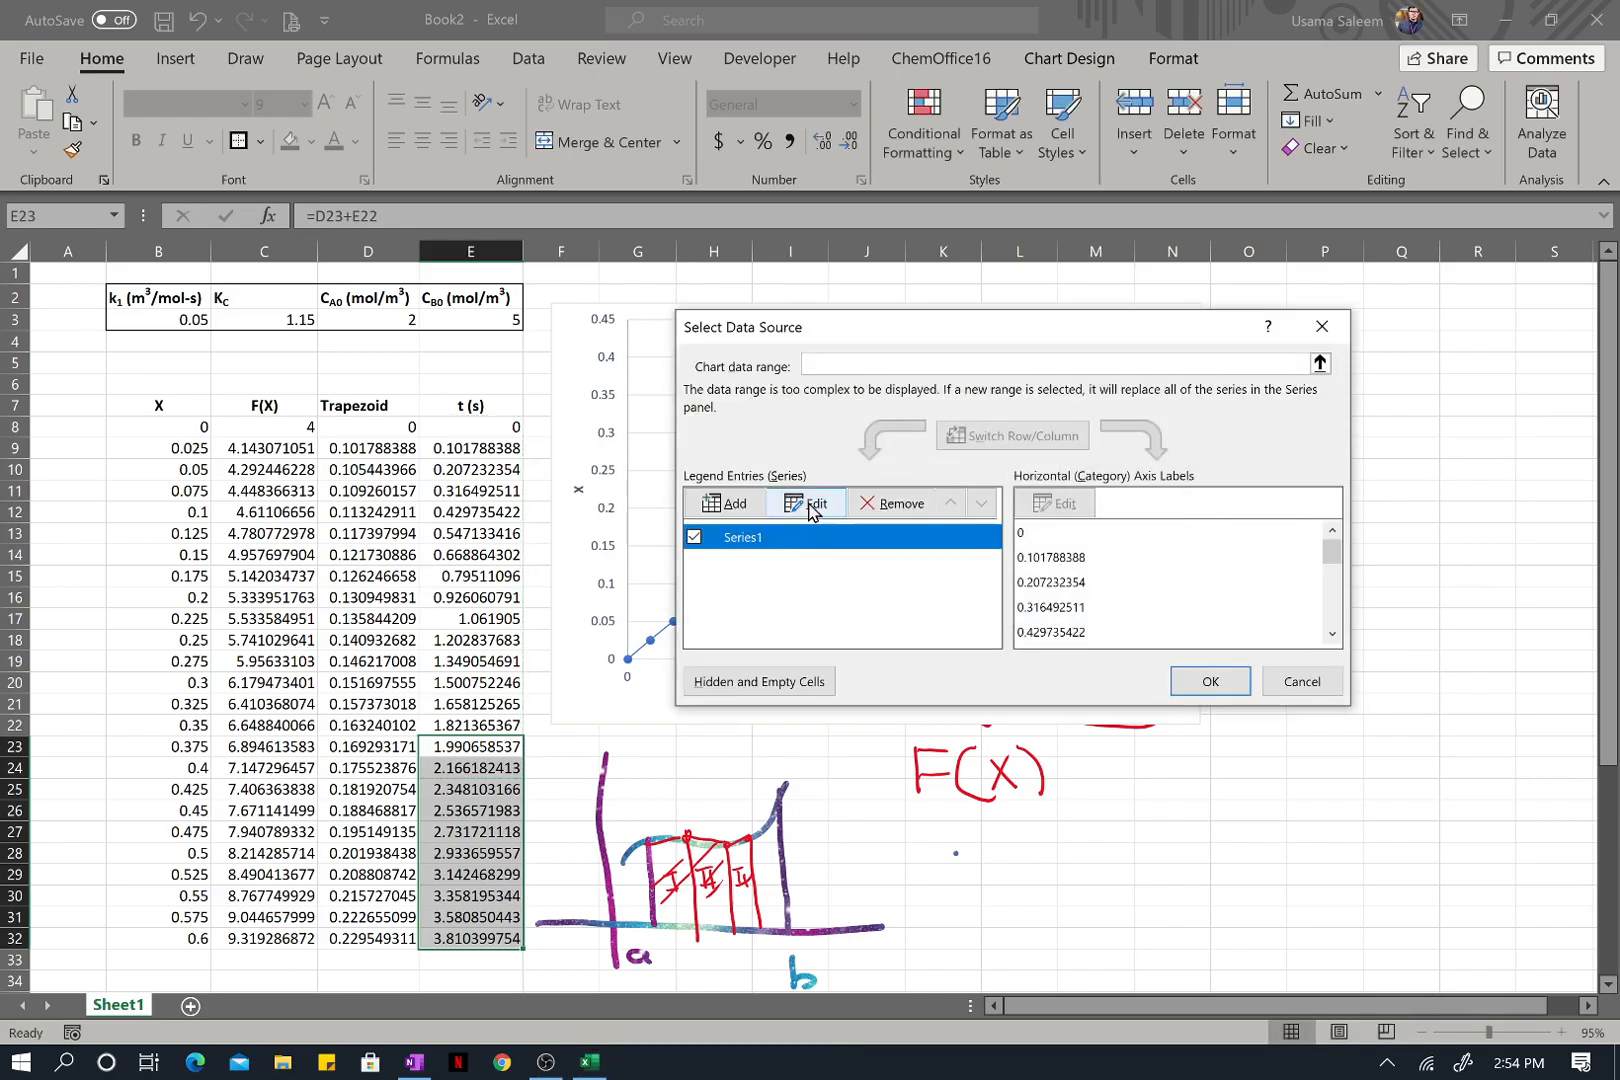
pyautogui.click(969, 563)
pyautogui.press('BackSpace')
pyautogui.press('BackSpace')
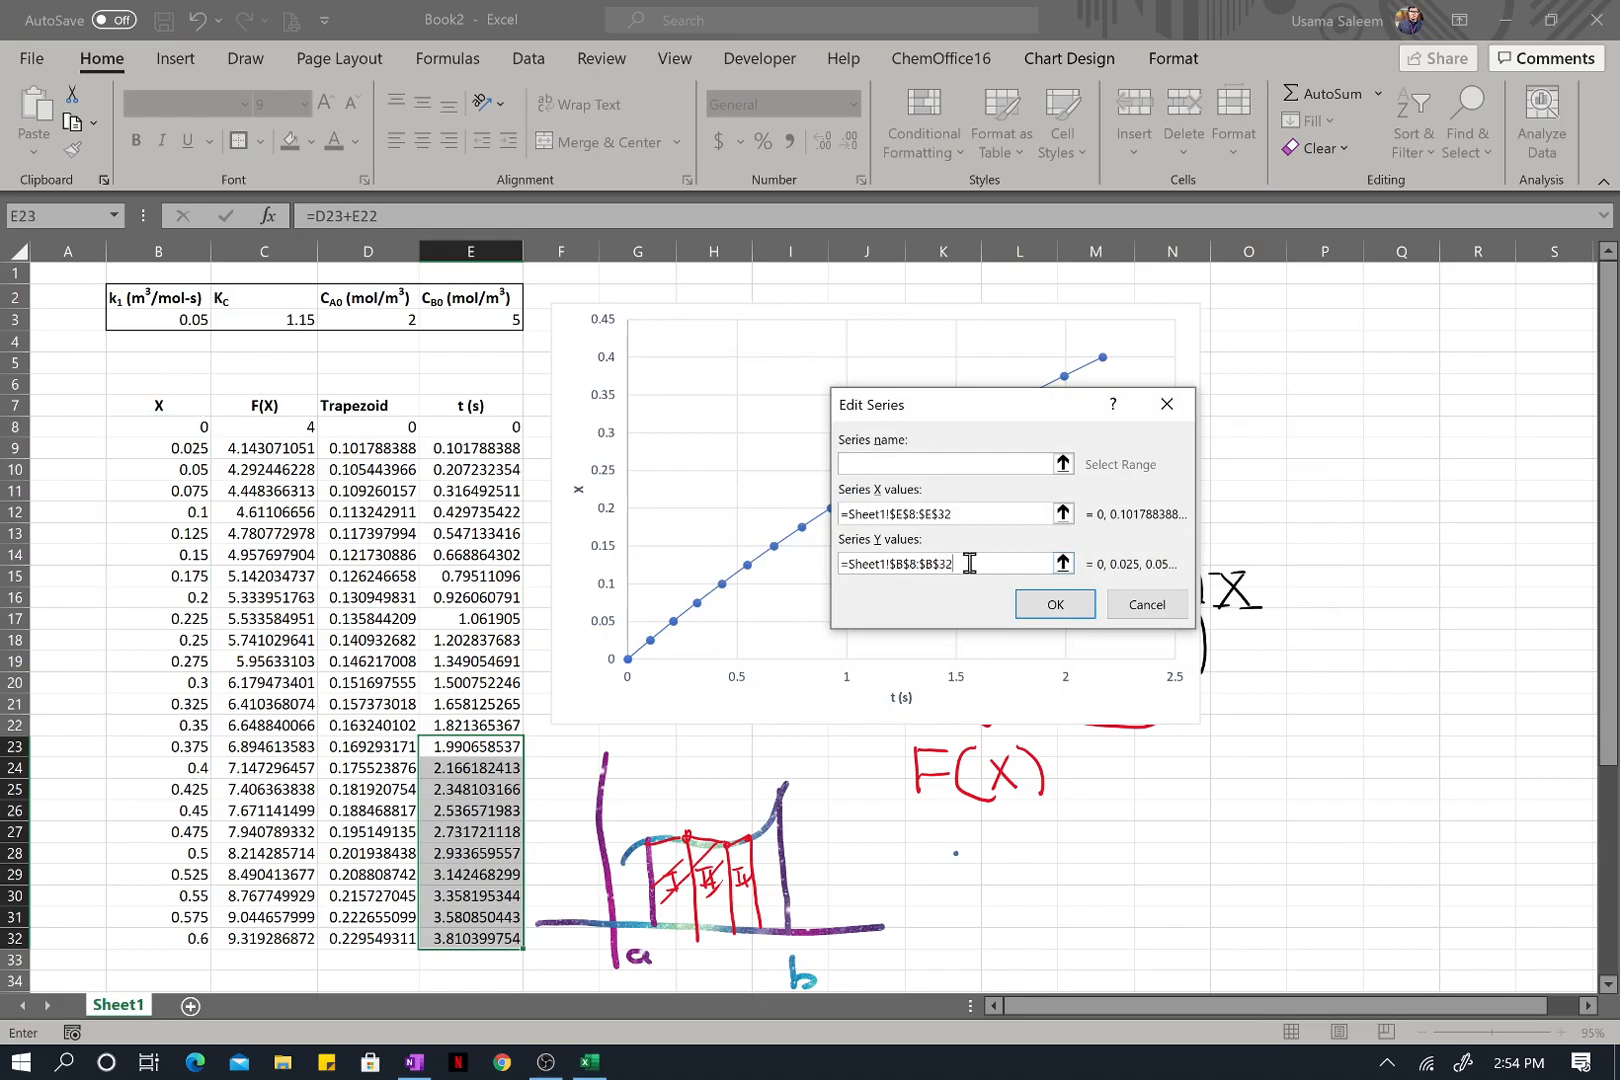
pyautogui.press('Return')
pyautogui.click(1180, 686)
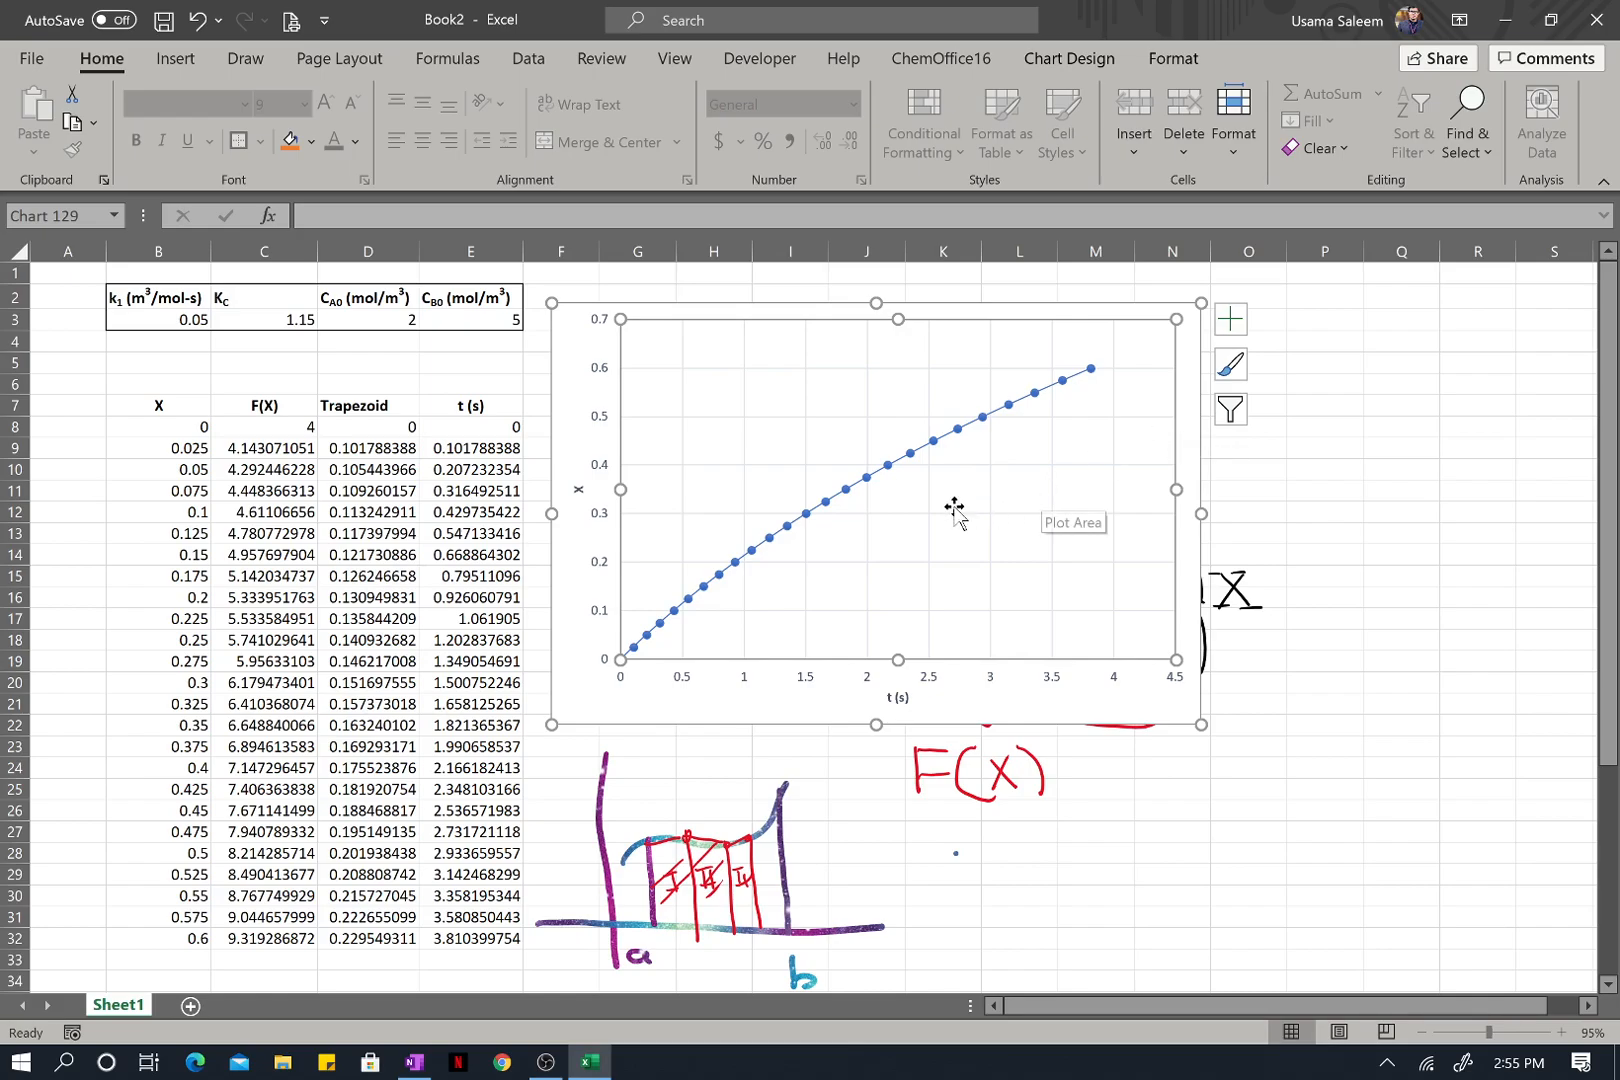
pyautogui.moveTo(1203, 728); pyautogui.dragTo(1411, 926)
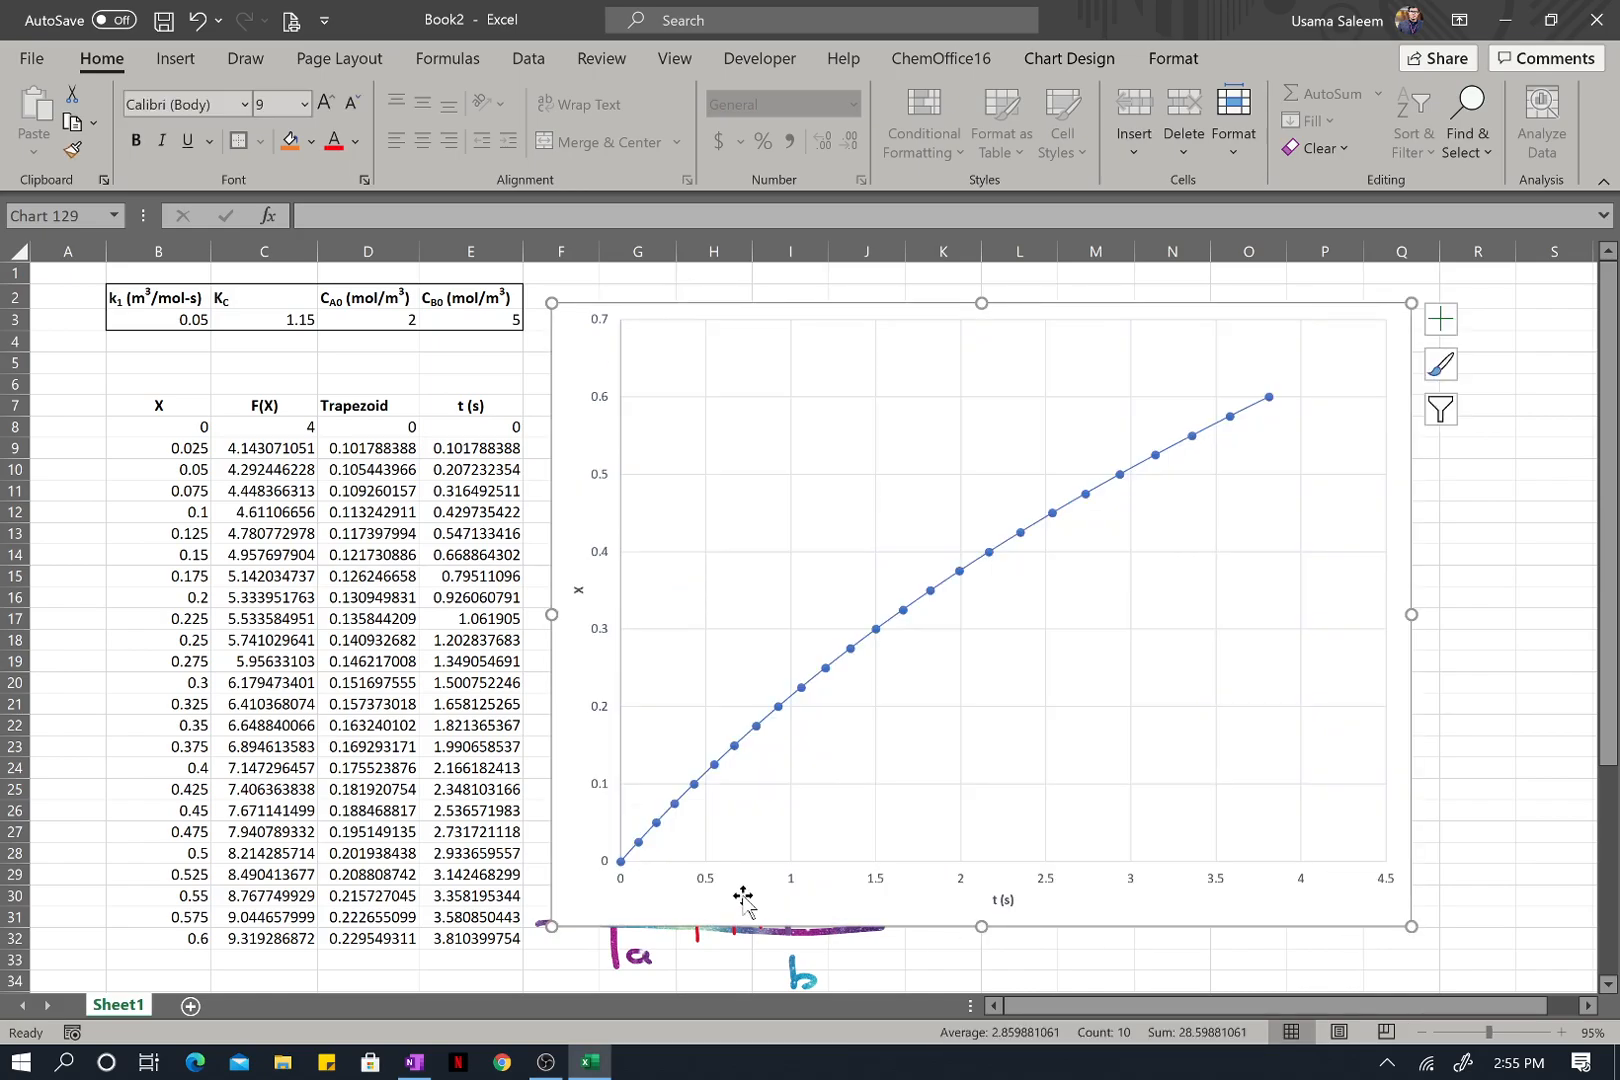
# Switch to OneNote, review the batch esterification notes from the problem statement through the derivation to the numerical integration, and return to Excel.
pyautogui.click(414, 1062)
pyautogui.scroll(15, 351, 975)
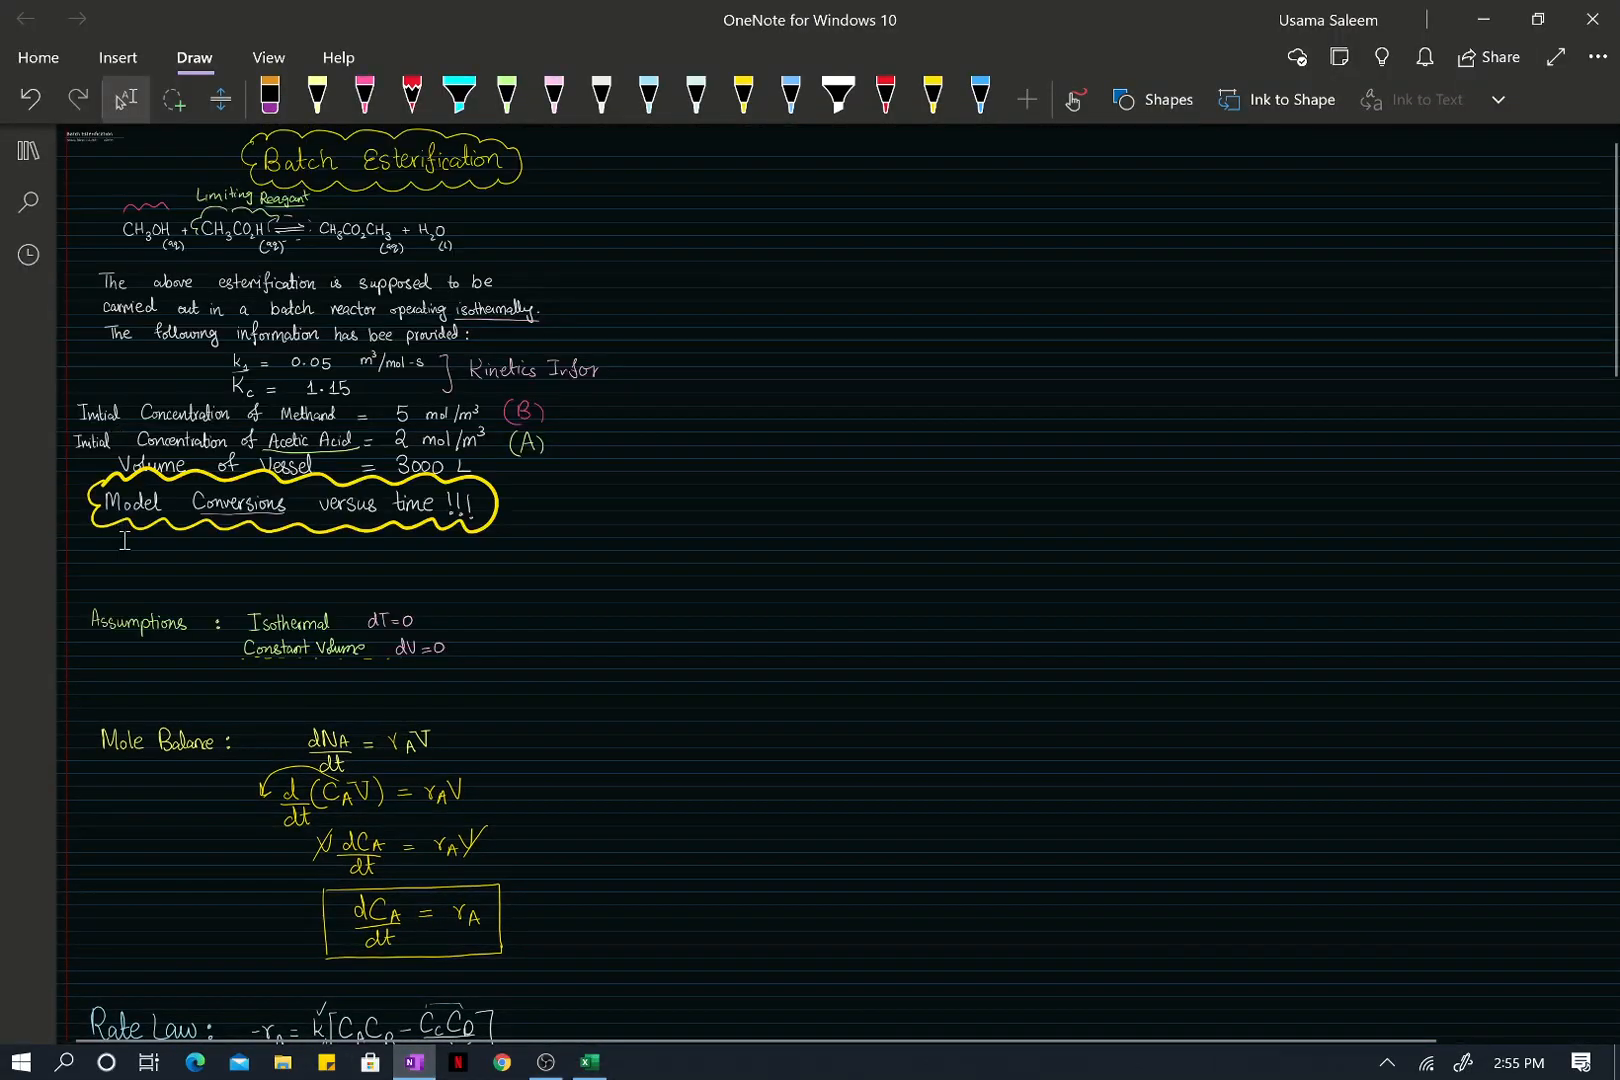
pyautogui.scroll(3, 125, 540)
pyautogui.scroll(2, 125, 540)
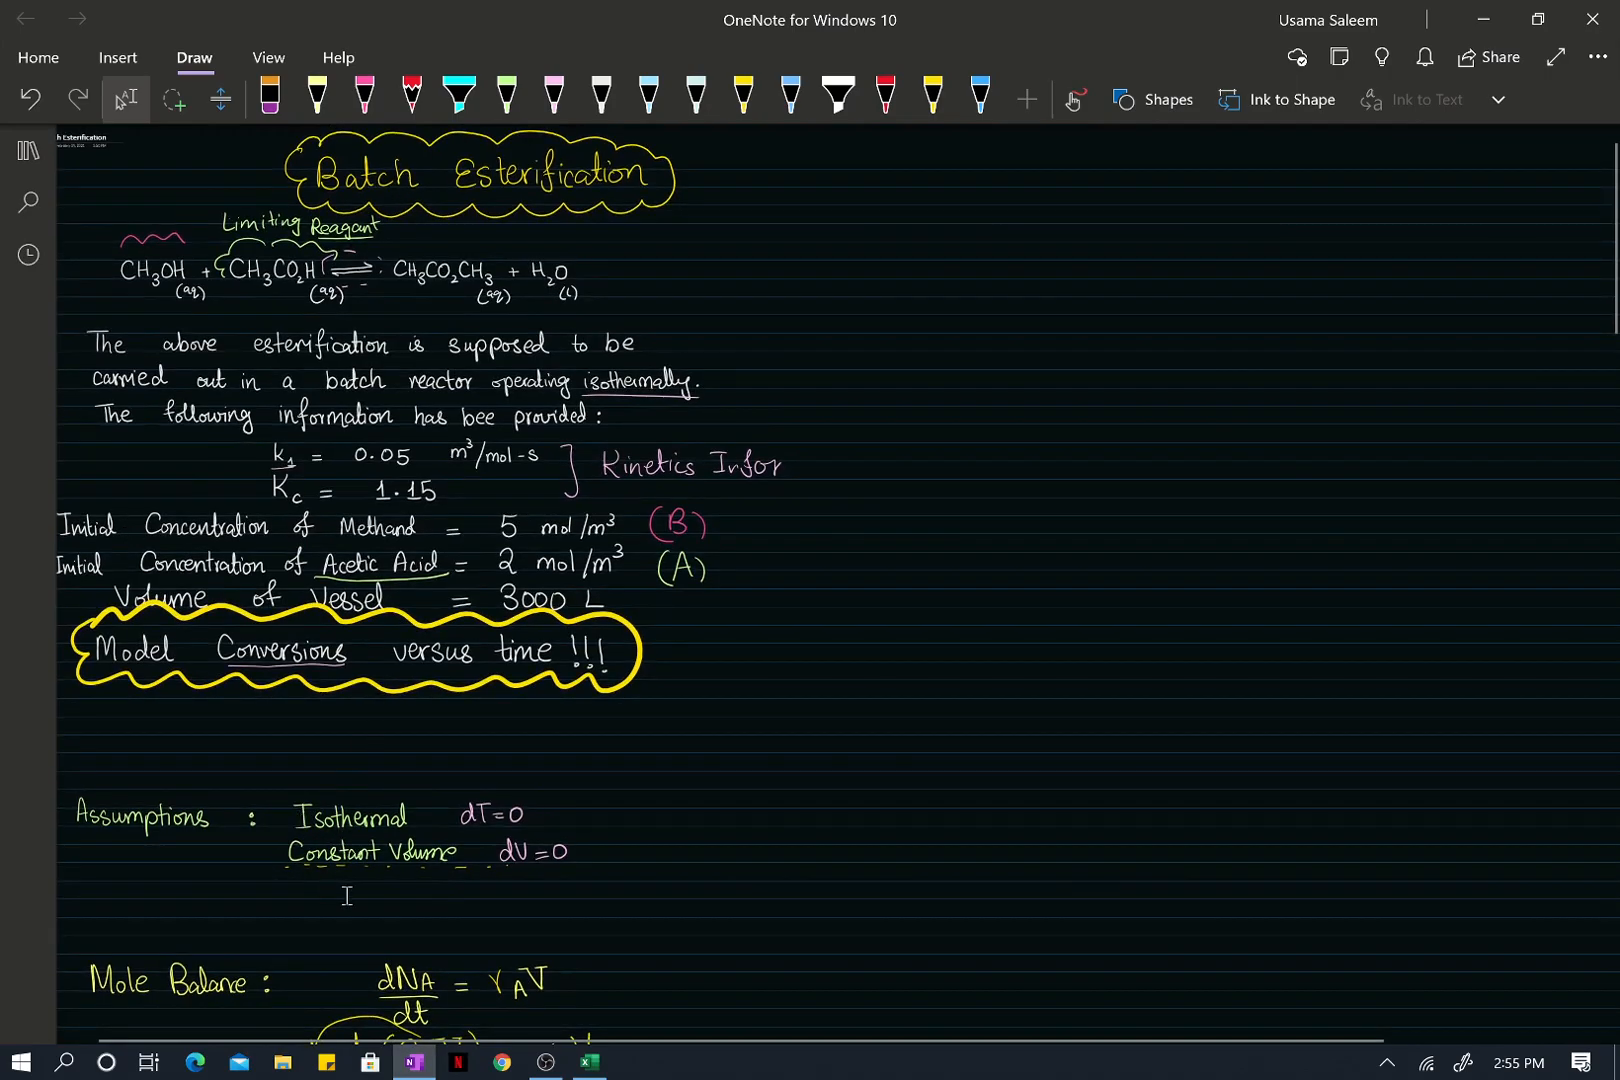
pyautogui.scroll(-3, 346, 895)
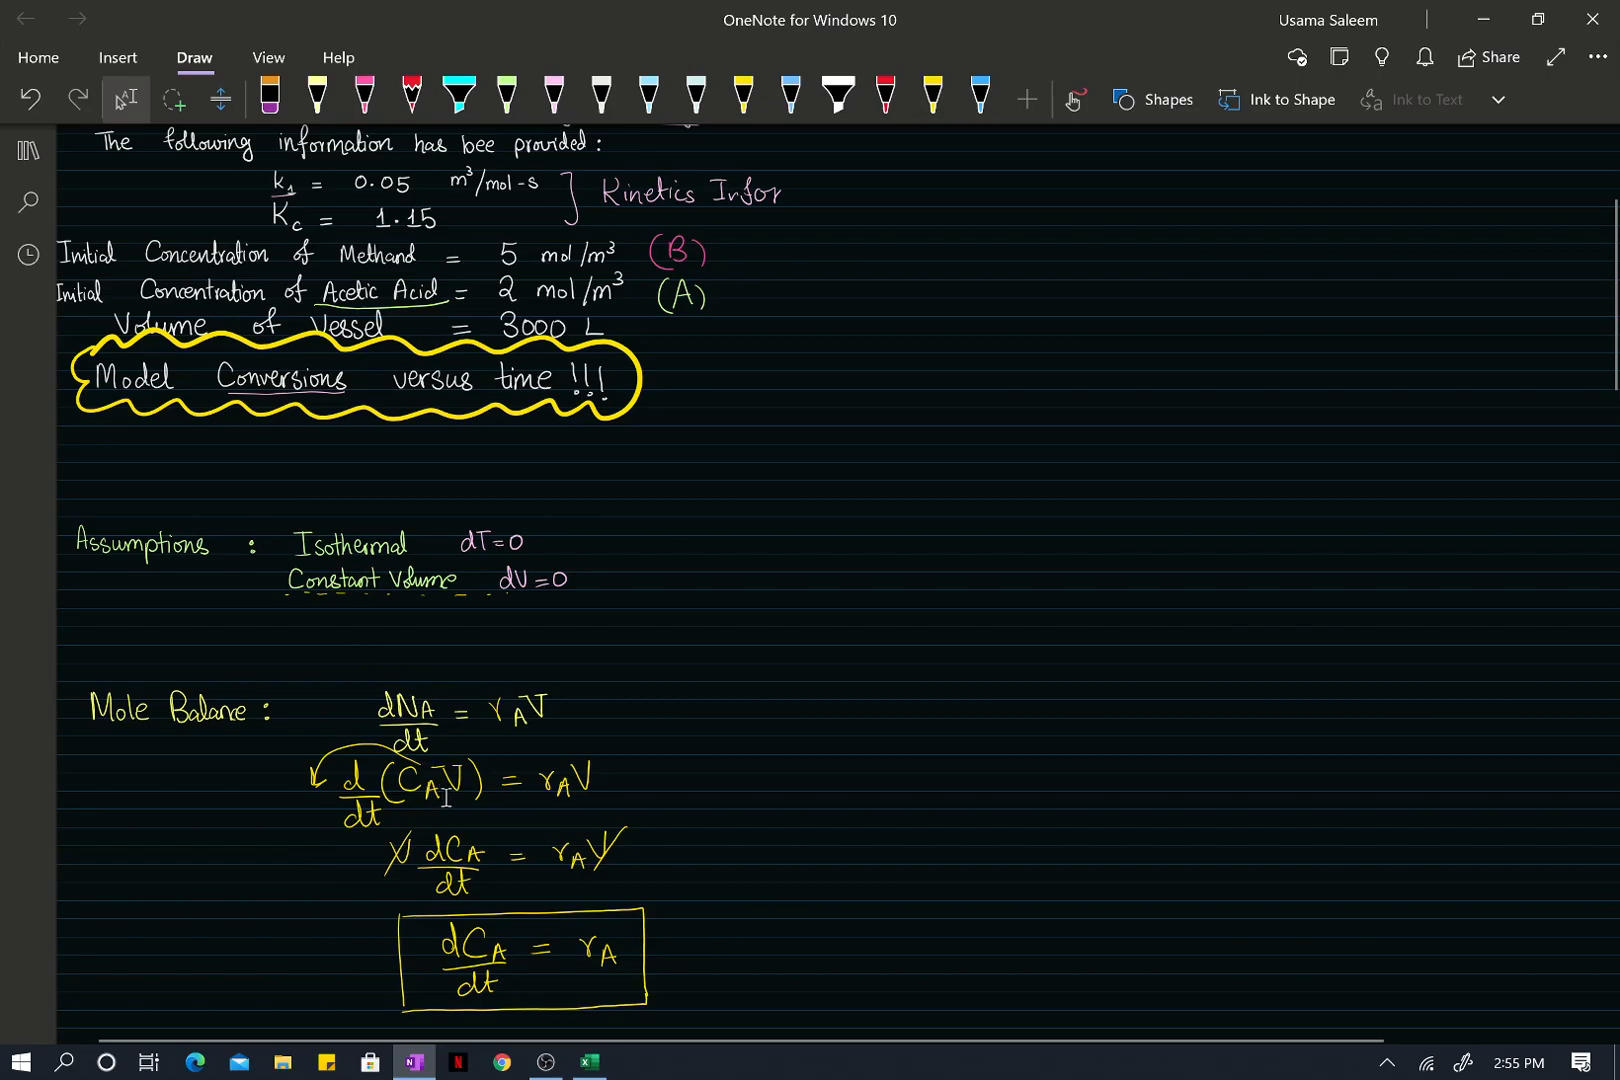
pyautogui.scroll(-4, 383, 857)
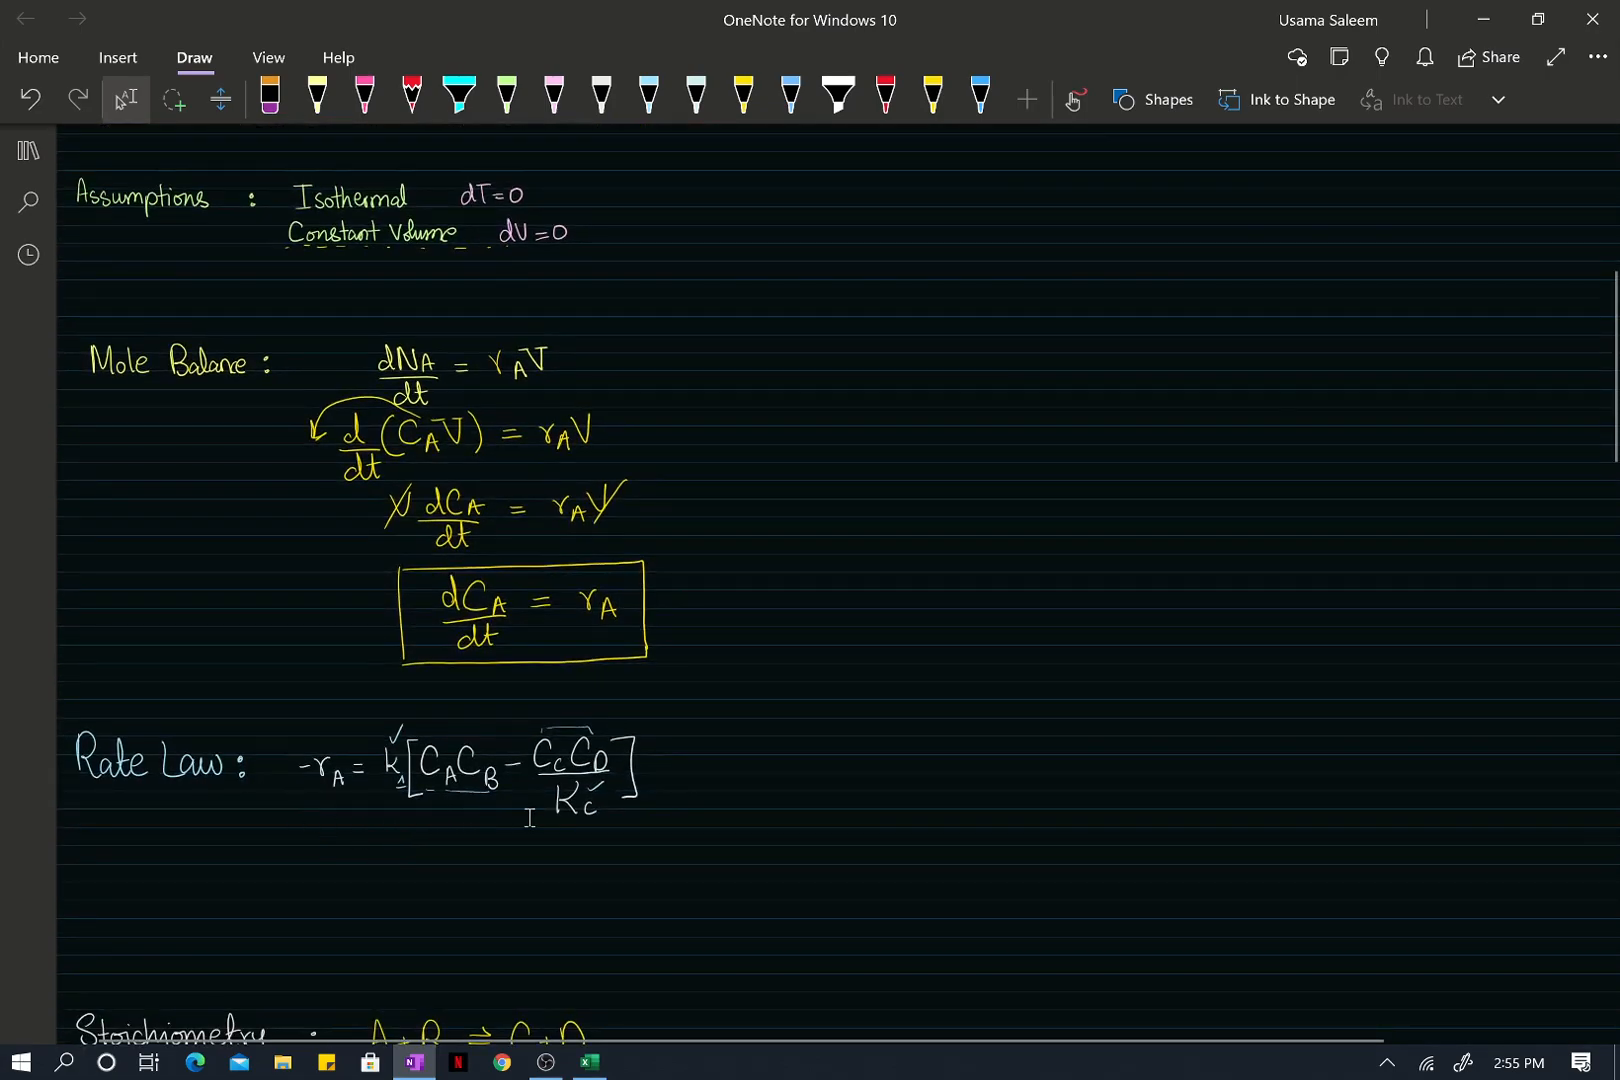
pyautogui.scroll(5, 437, 792)
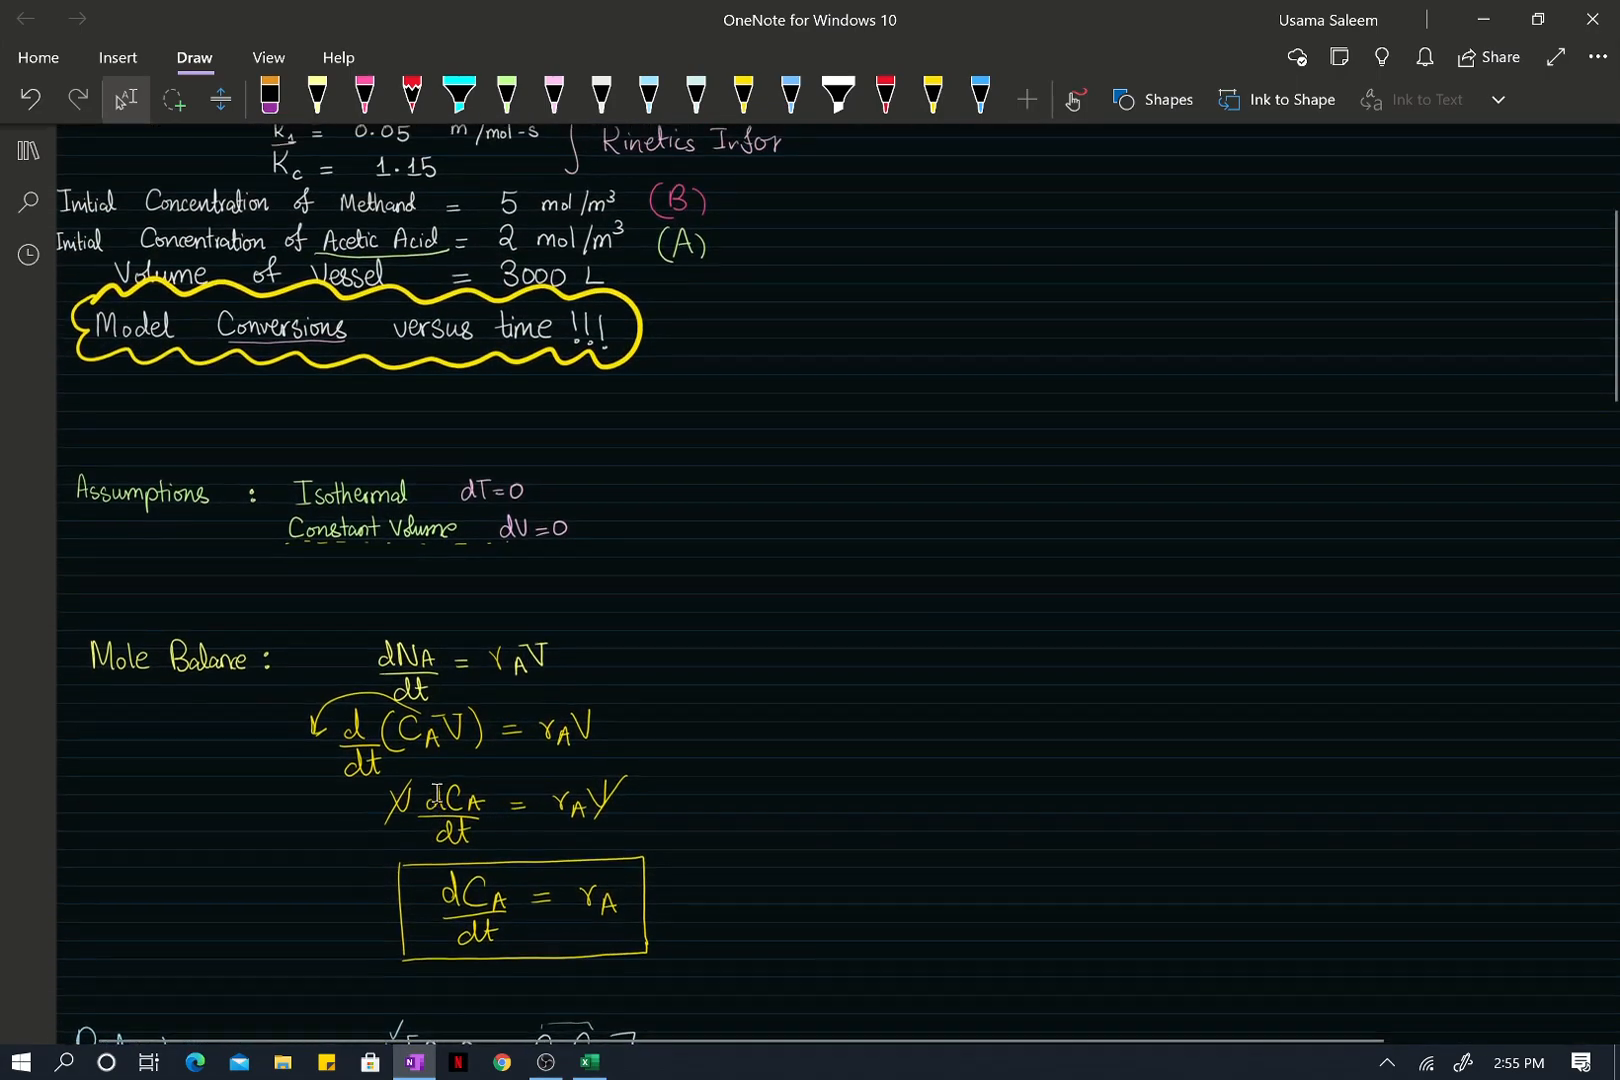
pyautogui.scroll(-9, 437, 792)
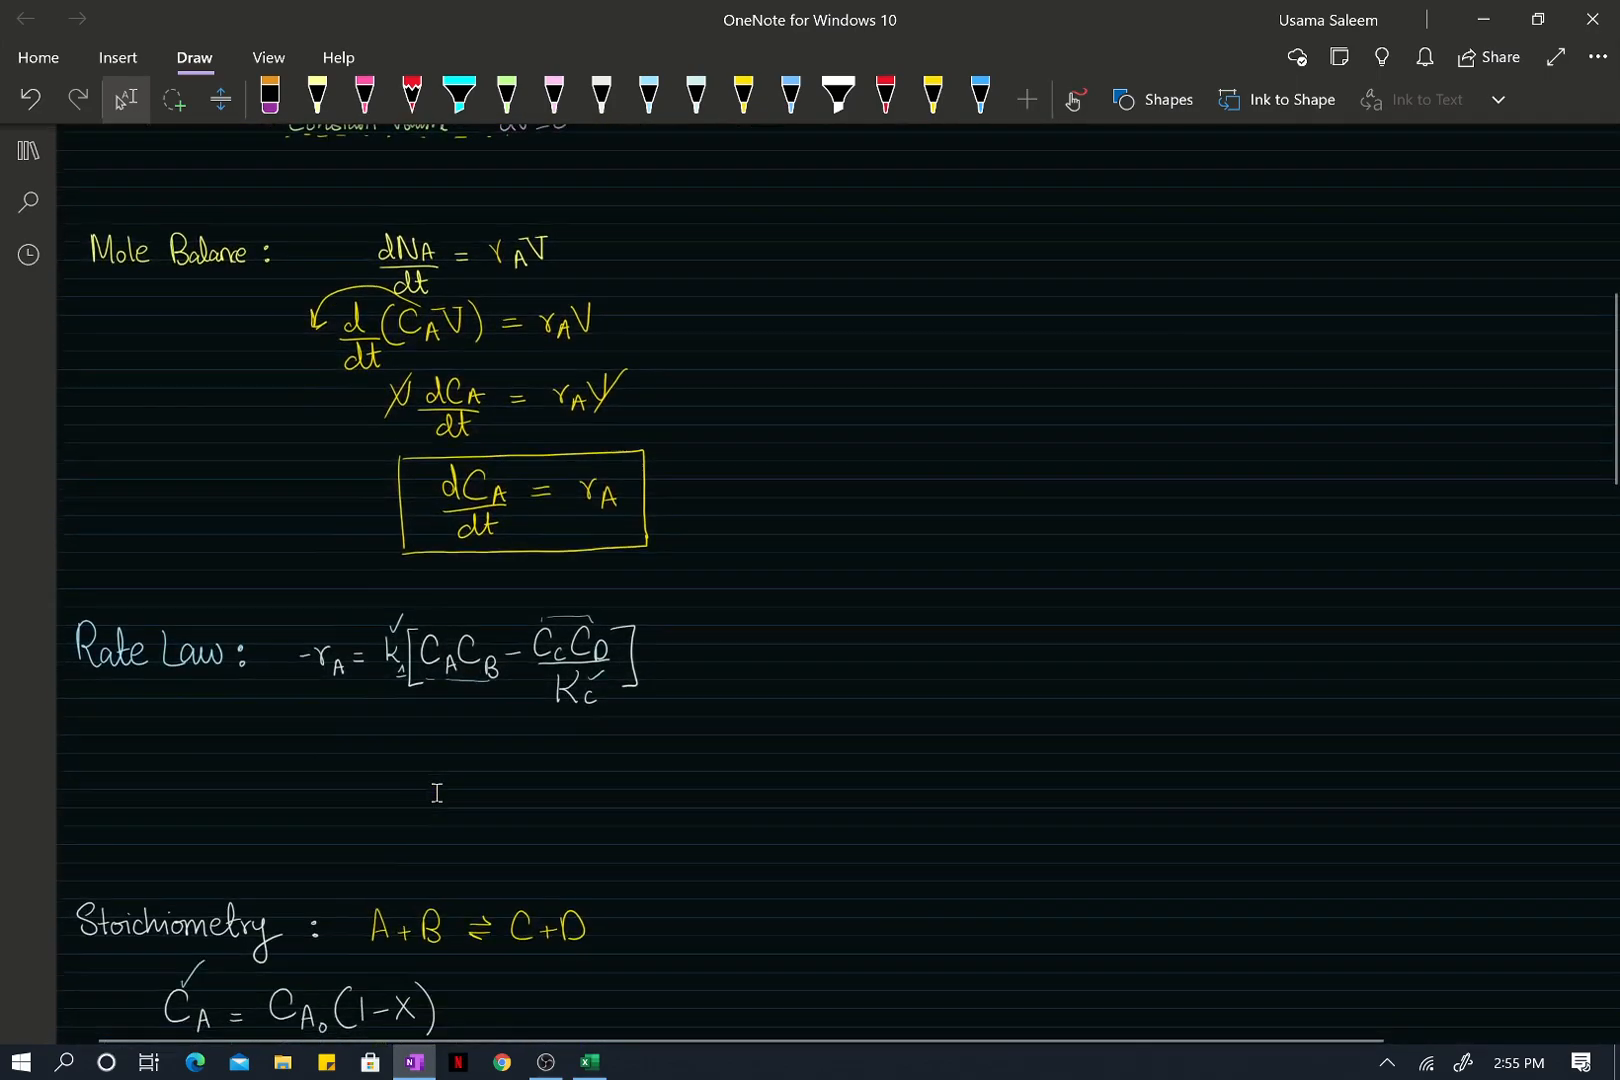
pyautogui.scroll(-3, 437, 792)
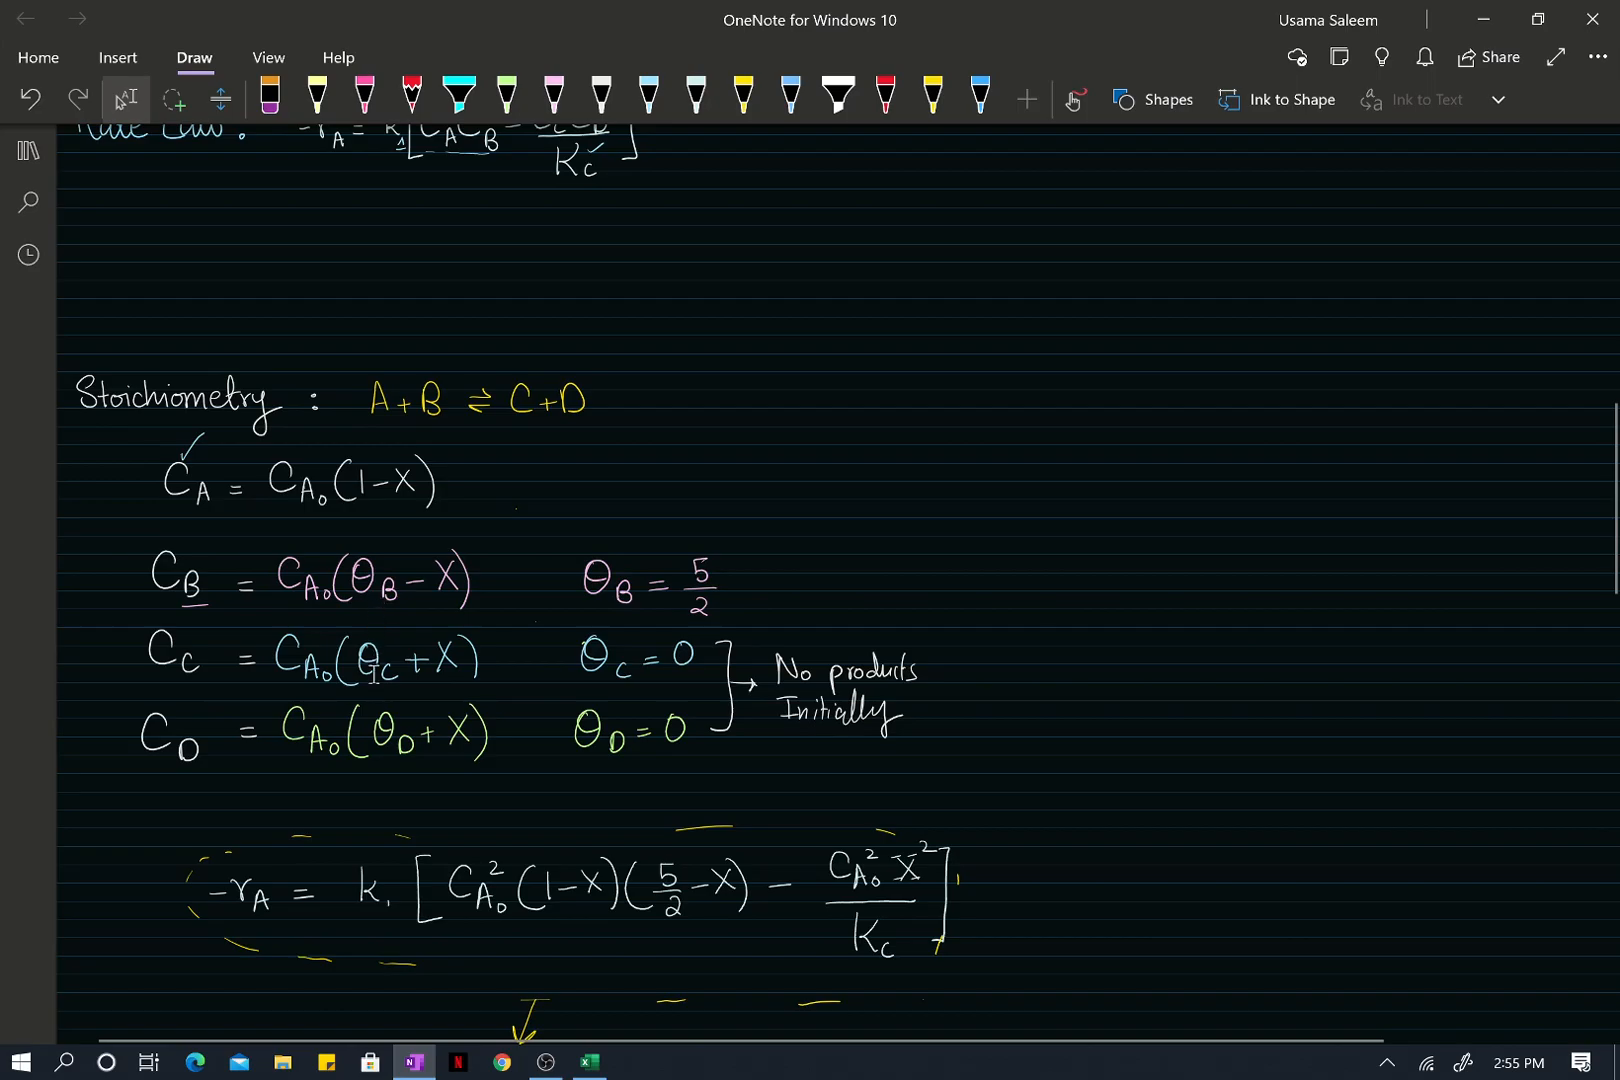
pyautogui.scroll(-5, 378, 664)
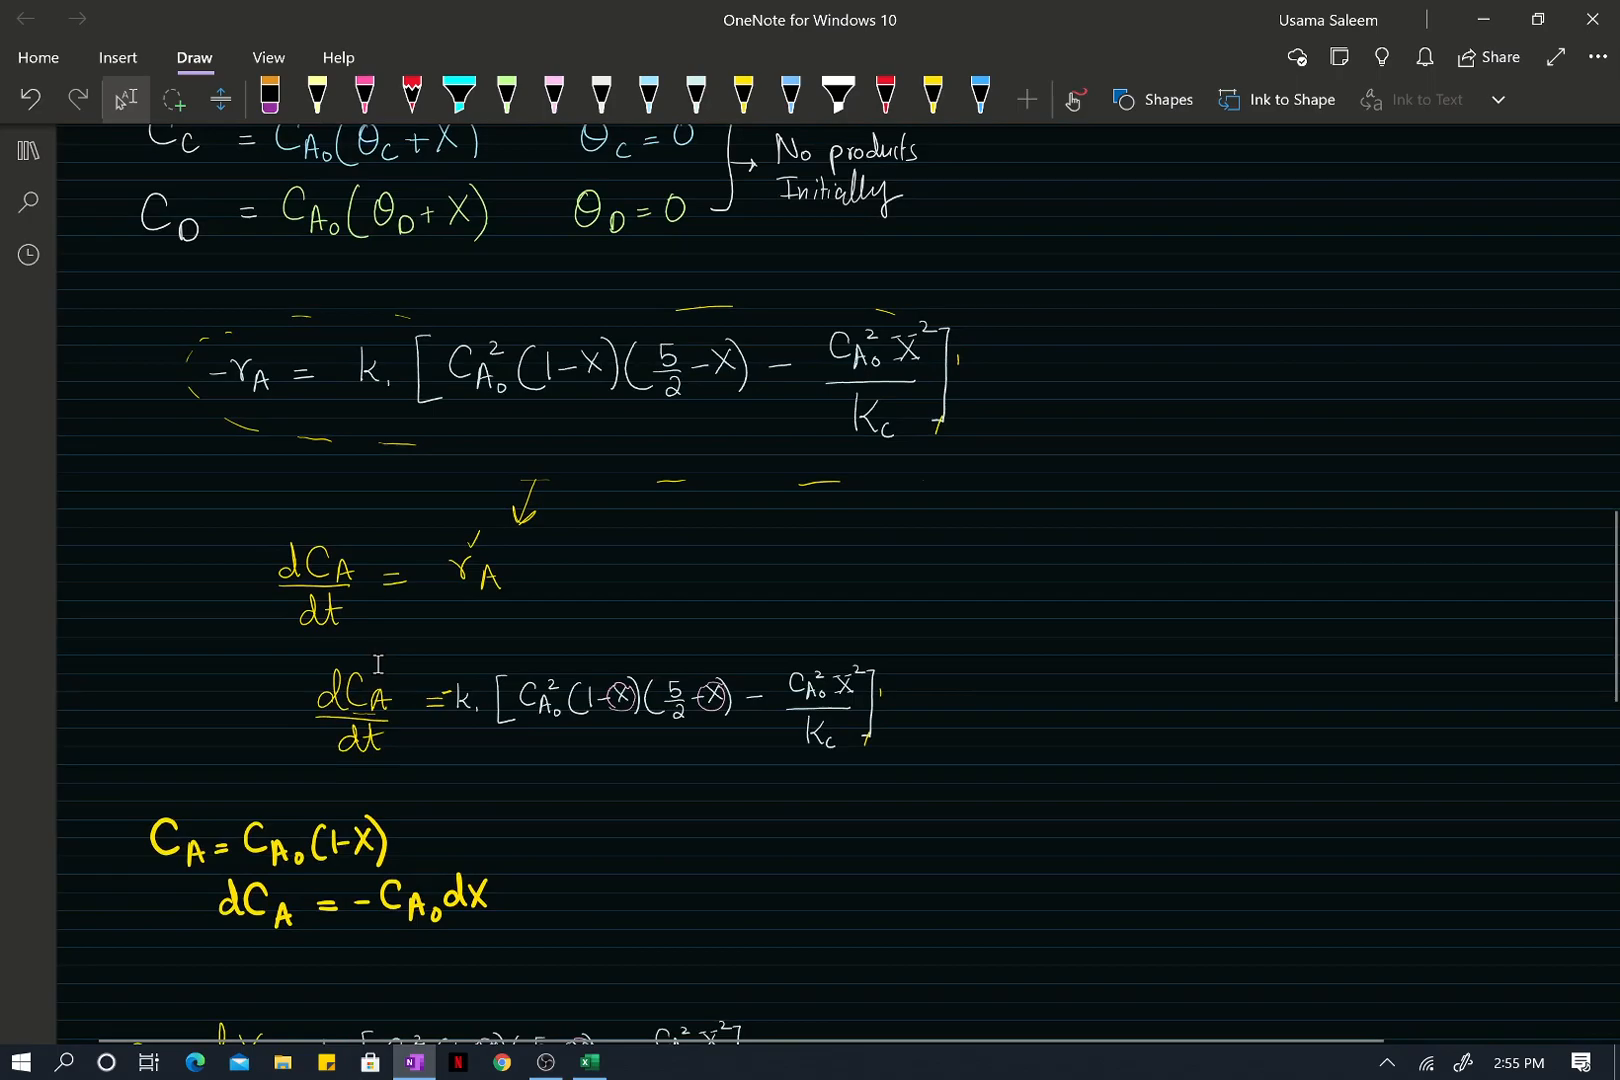
pyautogui.scroll(-5, 378, 664)
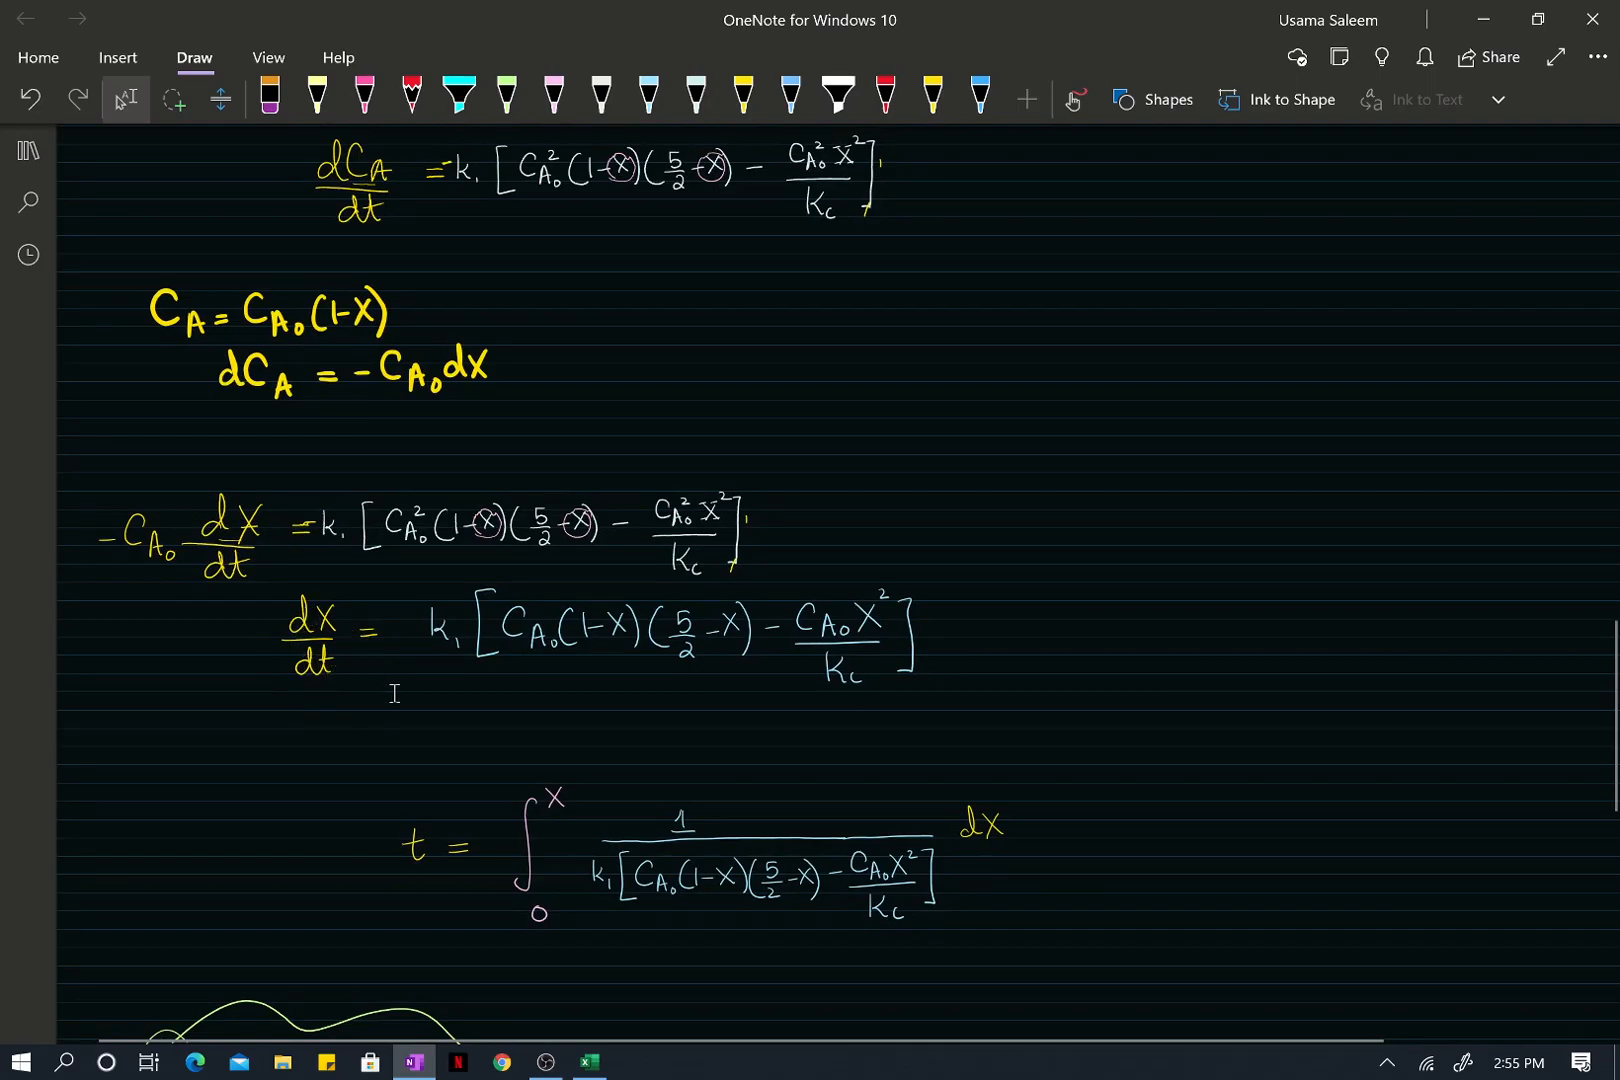
pyautogui.scroll(-2, 386, 682)
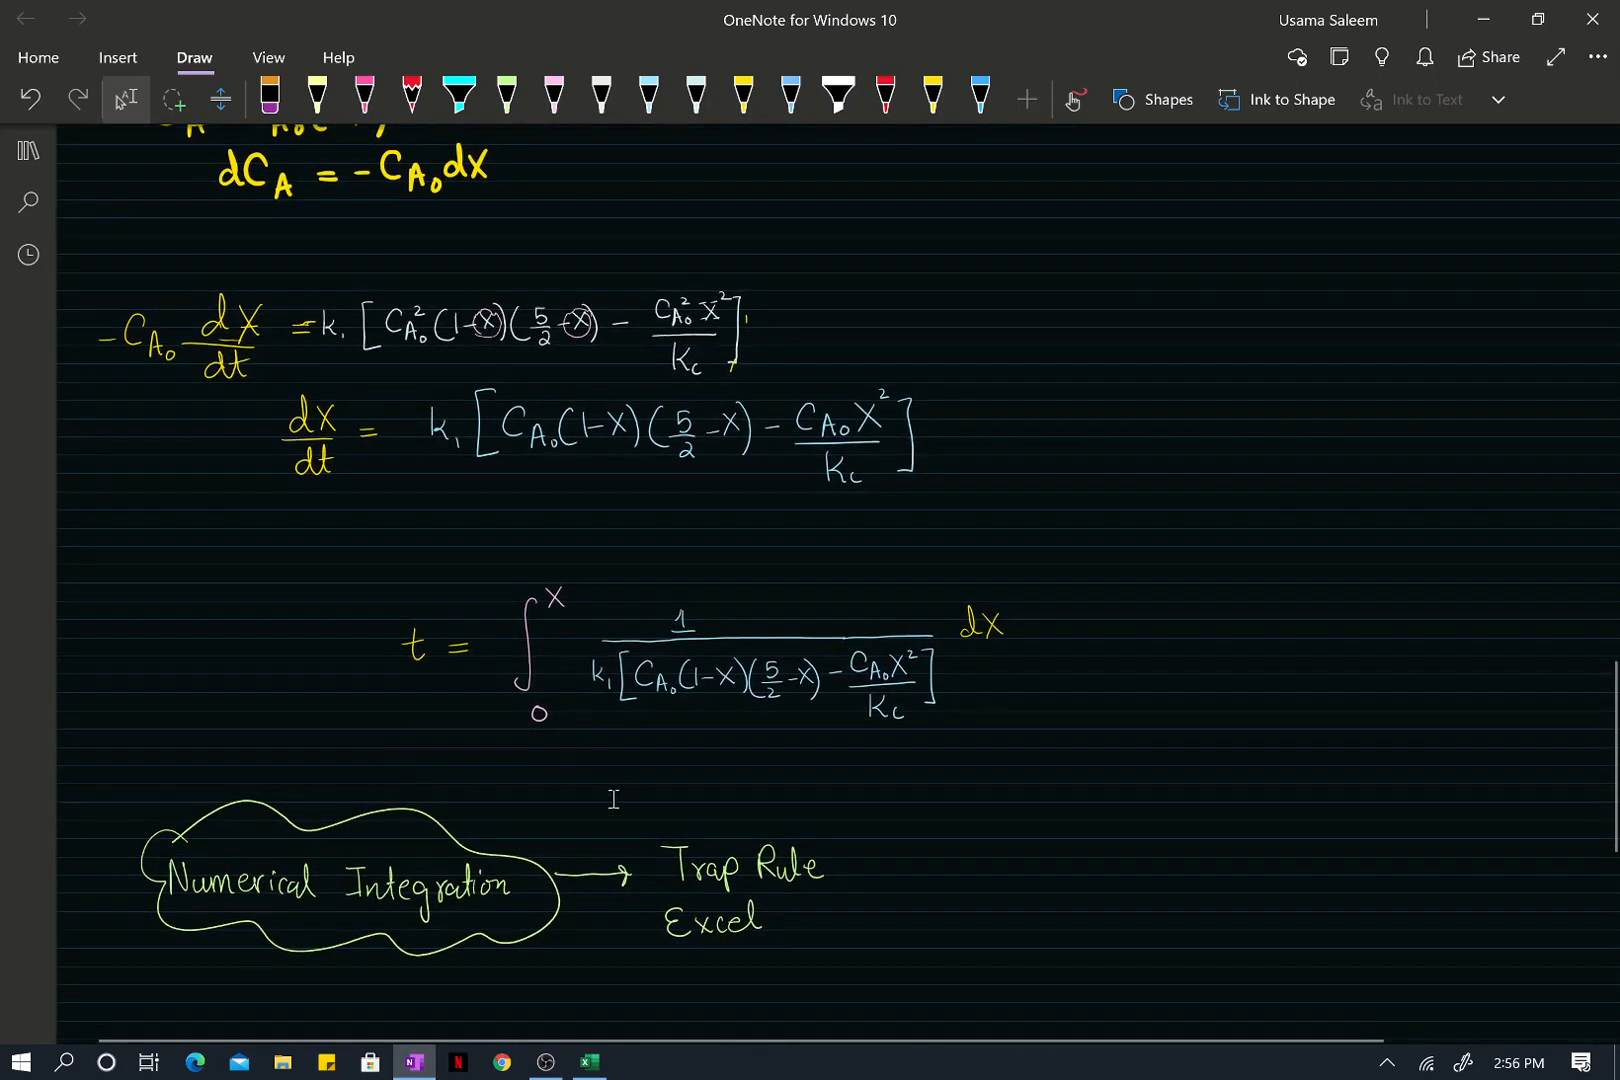
pyautogui.scroll(-2, 613, 798)
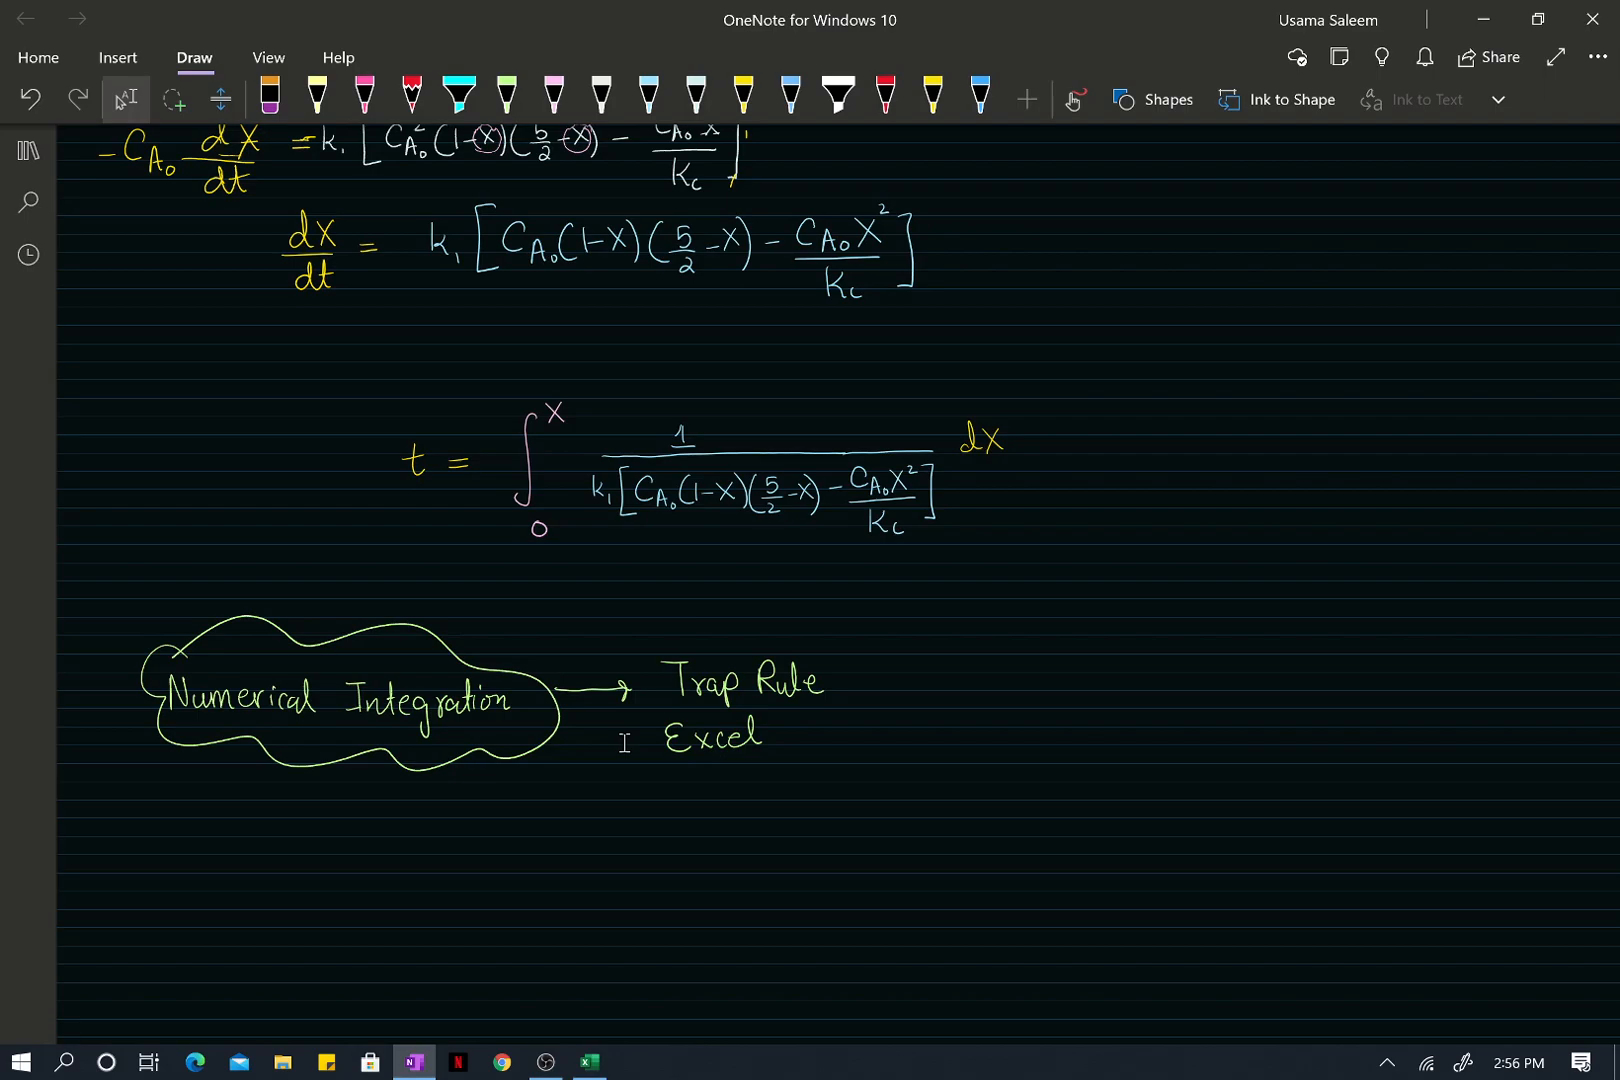
pyautogui.click(589, 1058)
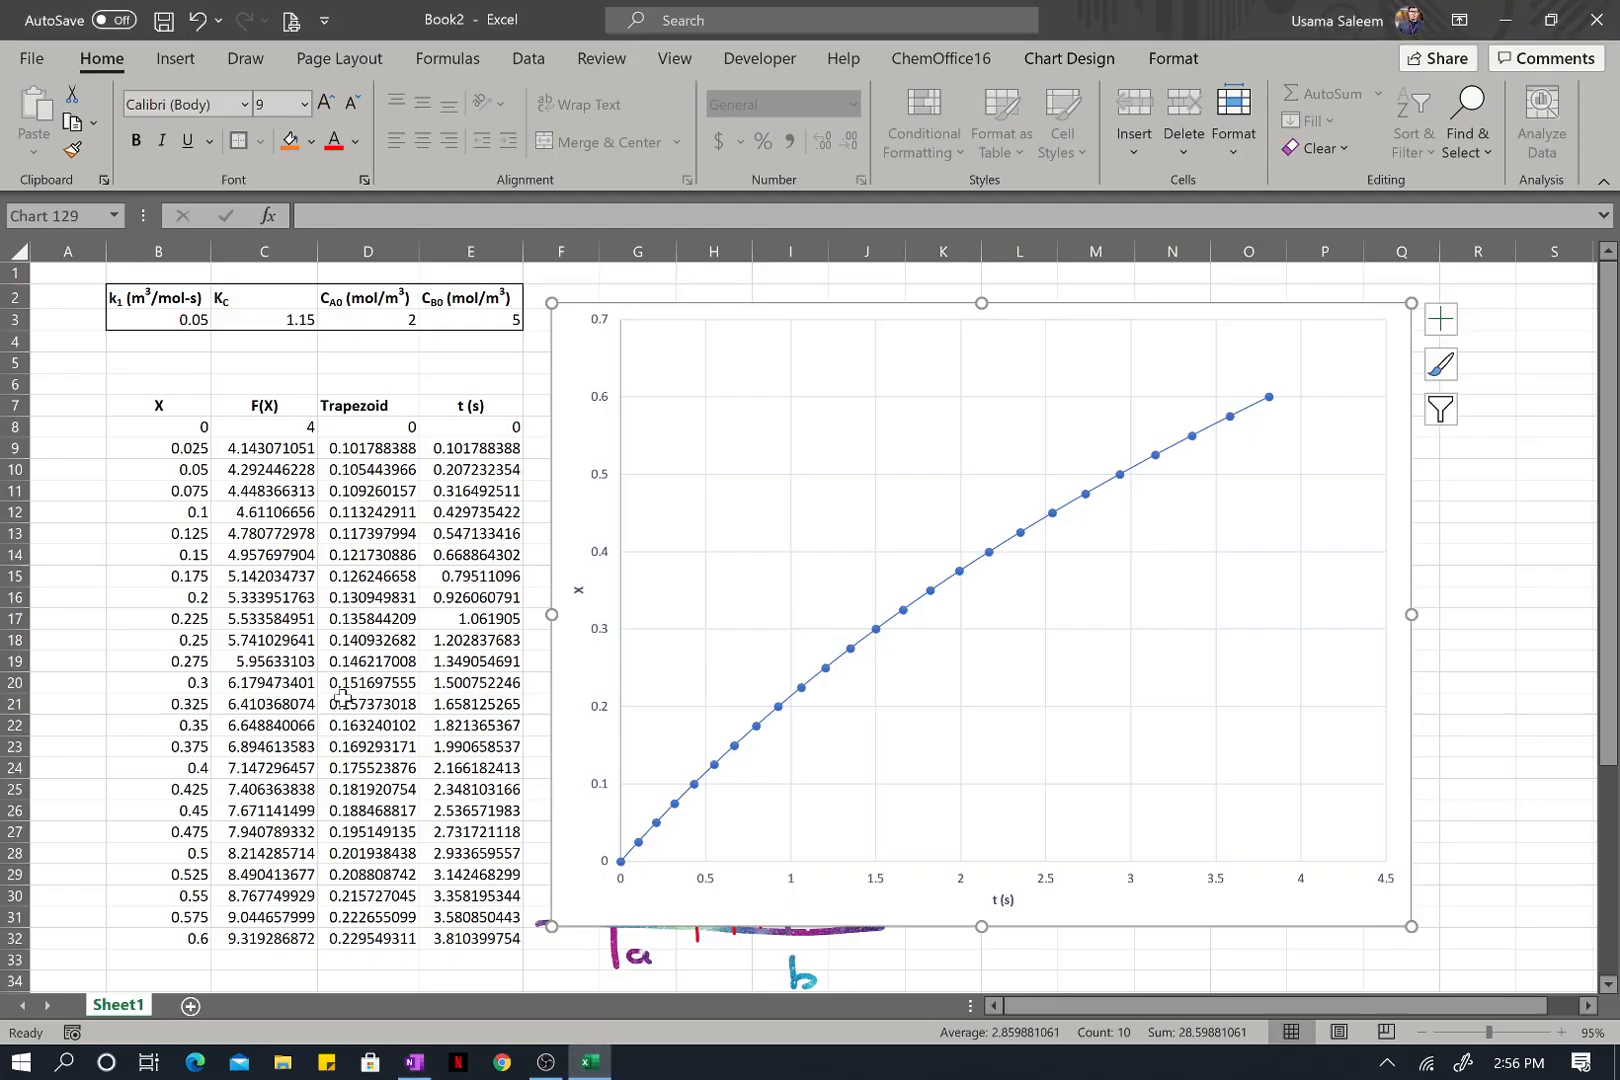